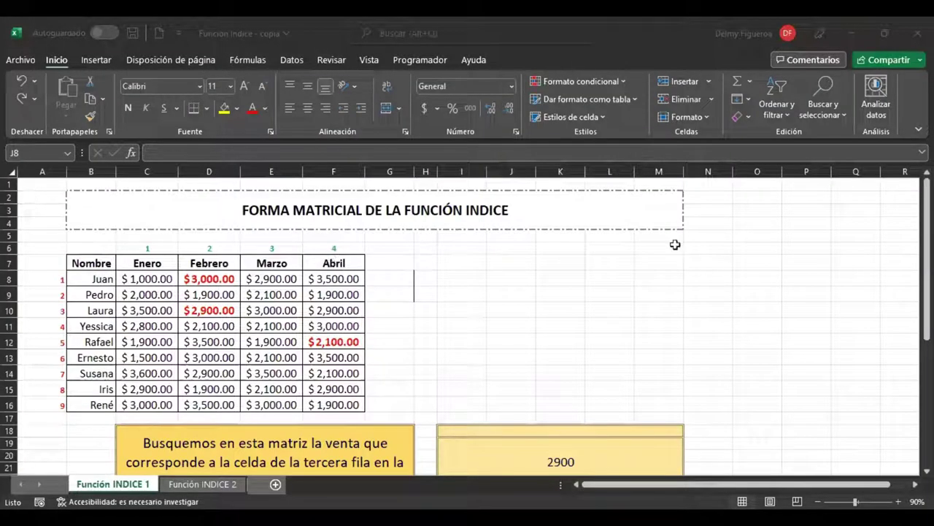
Examine the monthly sales matrix and each argument of the existing INDICE formula answering the third-row, second-column question
click(723, 236)
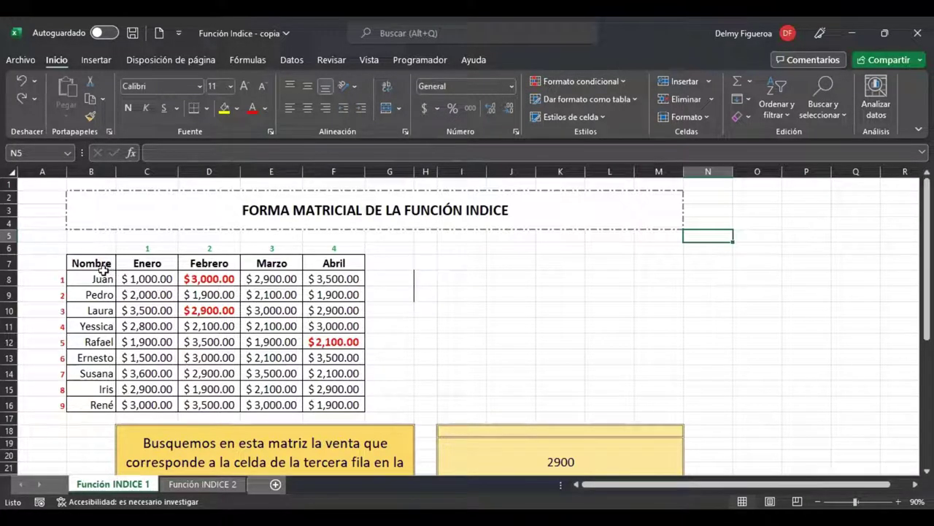
click(277, 327)
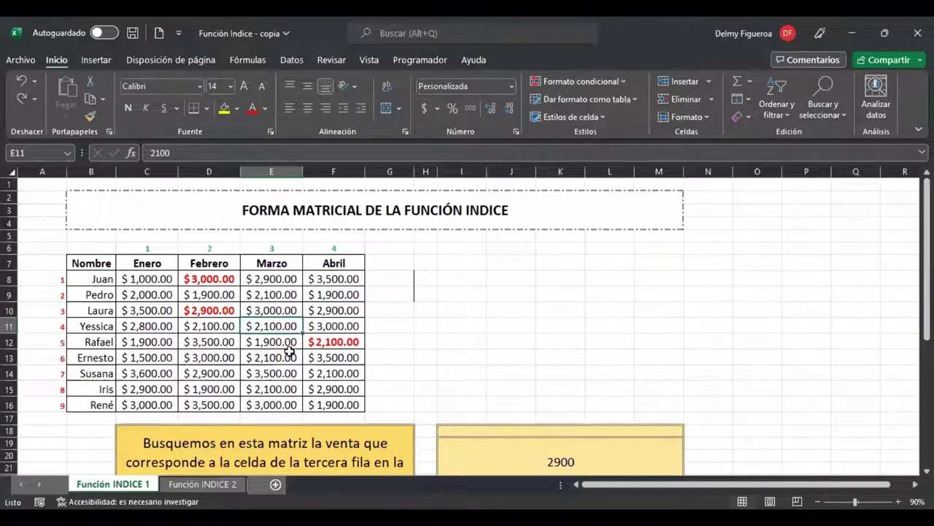
scroll(290, 352, down, 2)
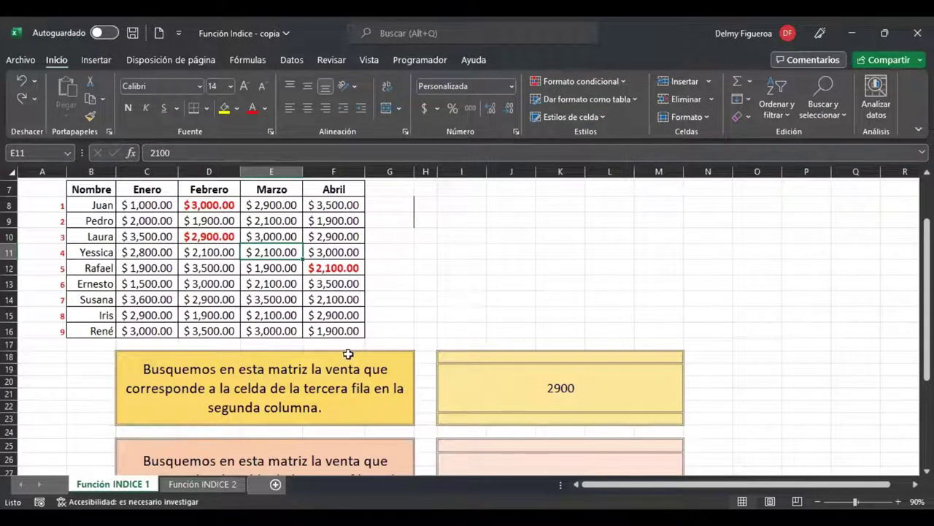
click(93, 236)
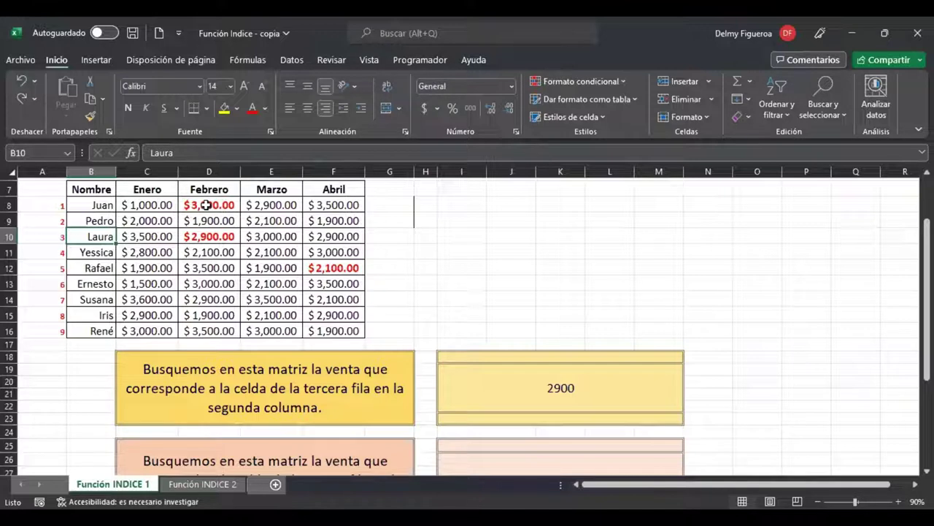
click(519, 384)
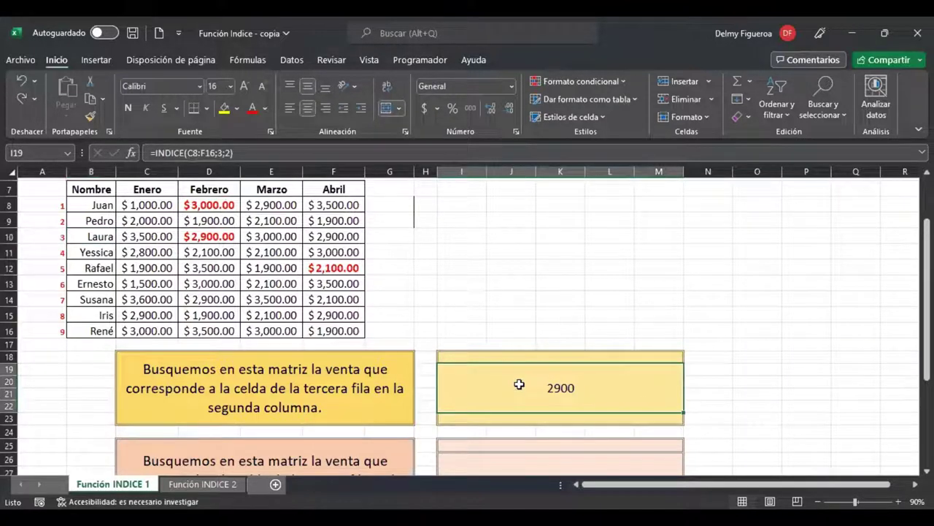
double_click(519, 384)
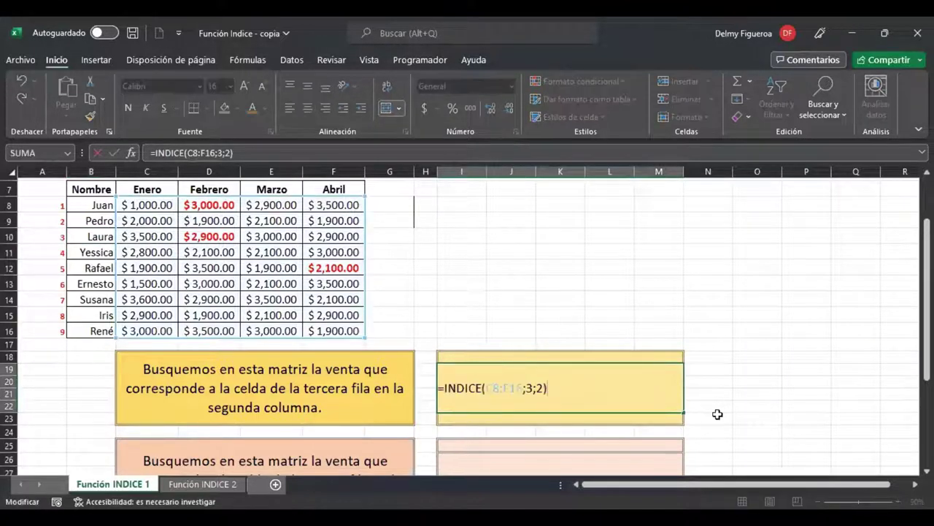
click(465, 387)
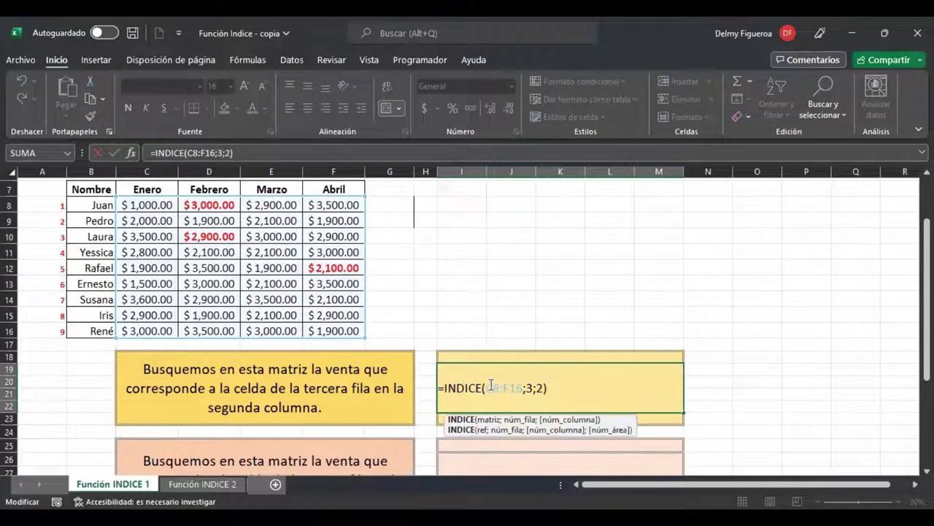
click(489, 387)
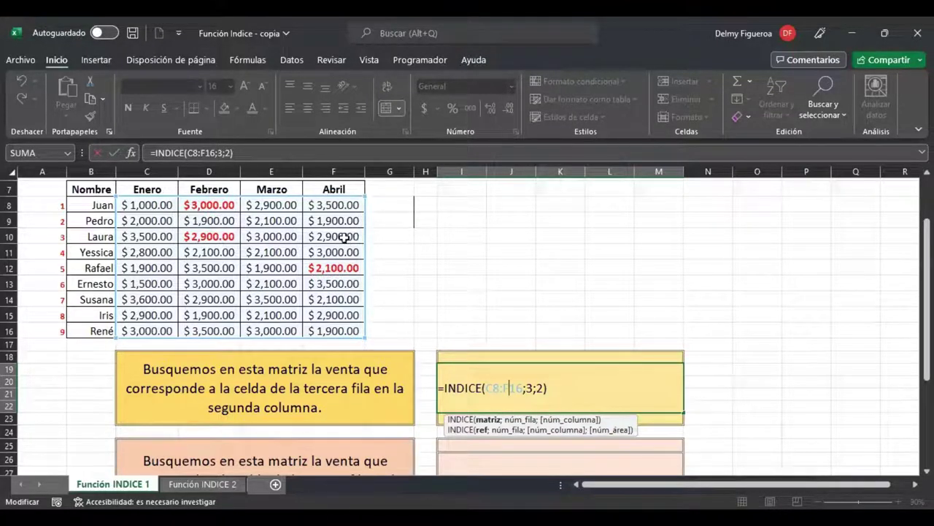
click(529, 388)
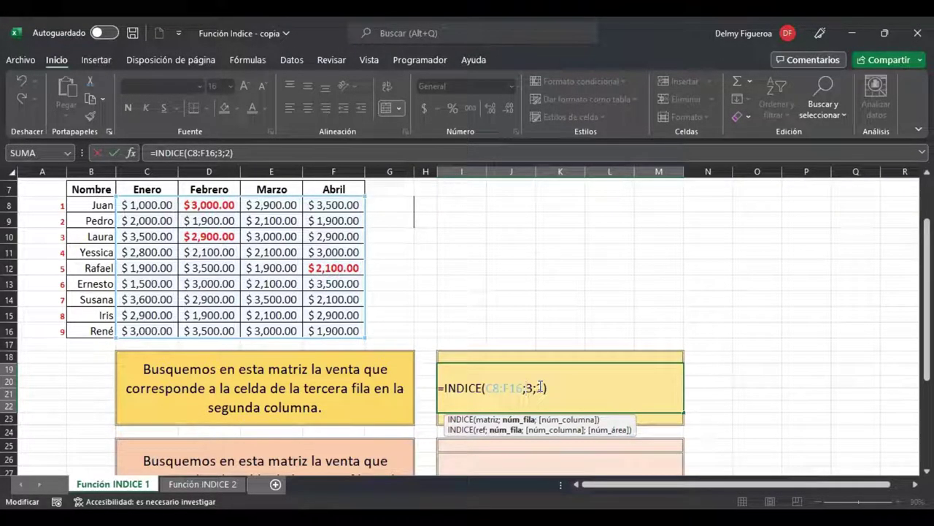
key(Right)
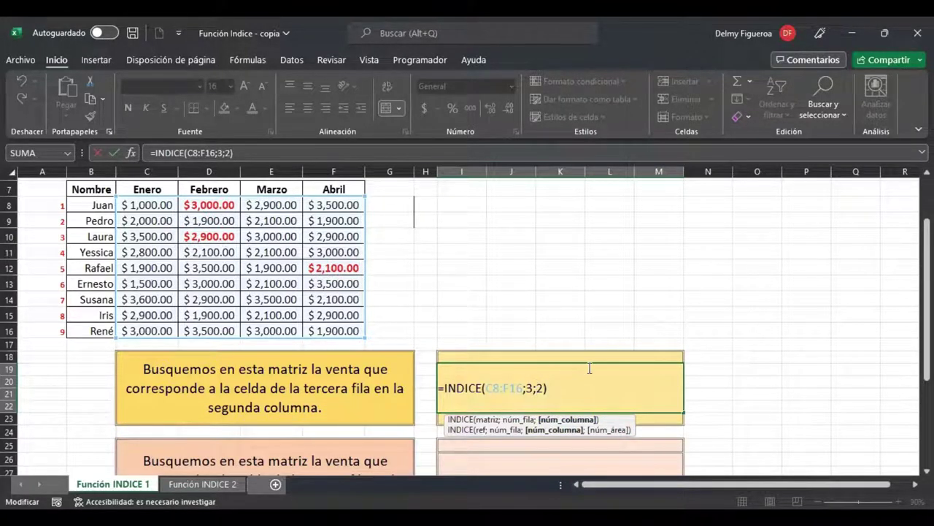
key(Return)
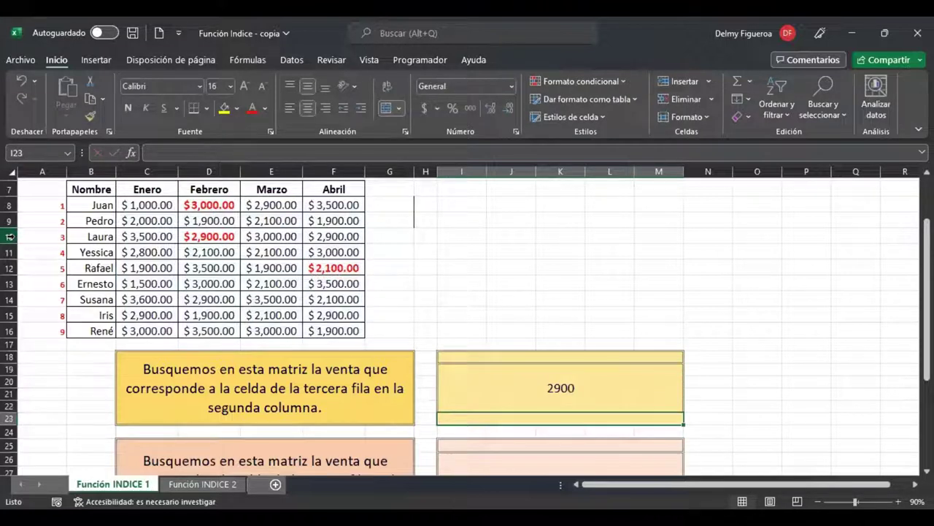
Highlight worksheet row 10 and column D together to check where the matrix's third row and second column intersect
scroll(594, 359, up, 2)
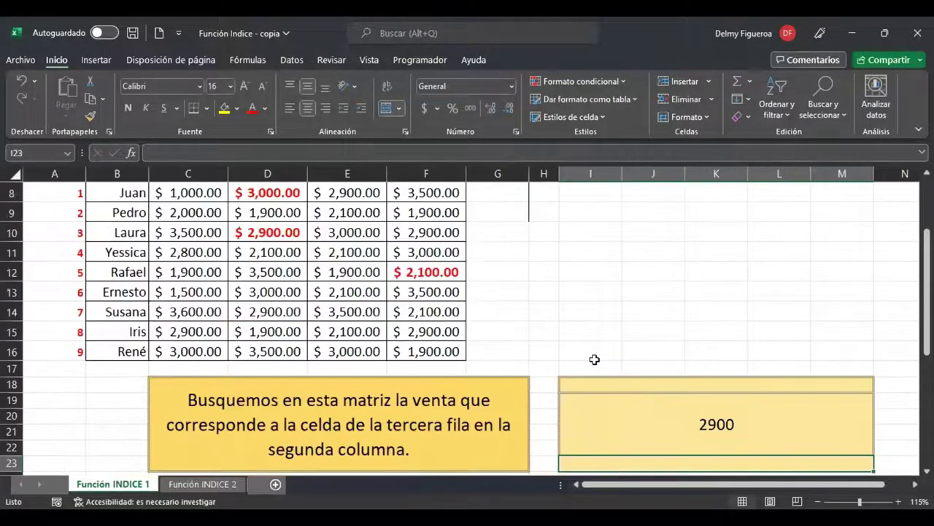
key(ctrl+Home)
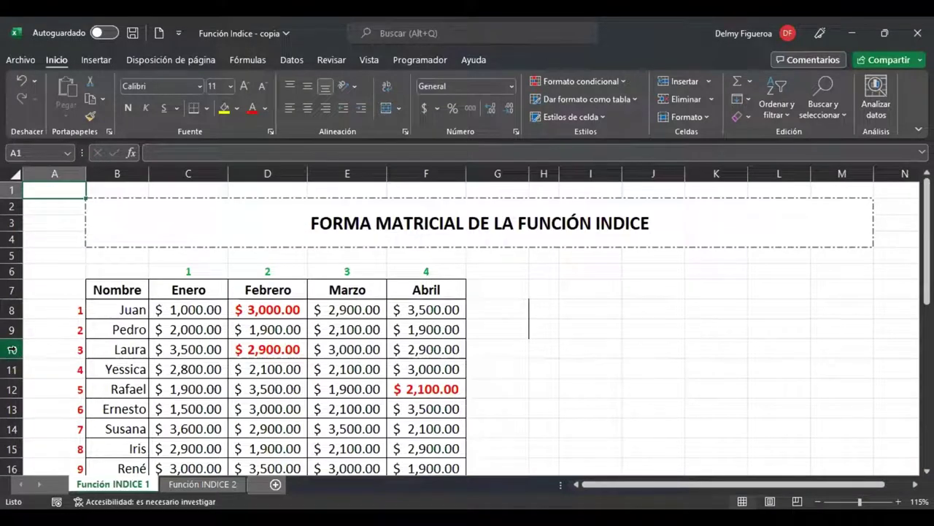
click(12, 349)
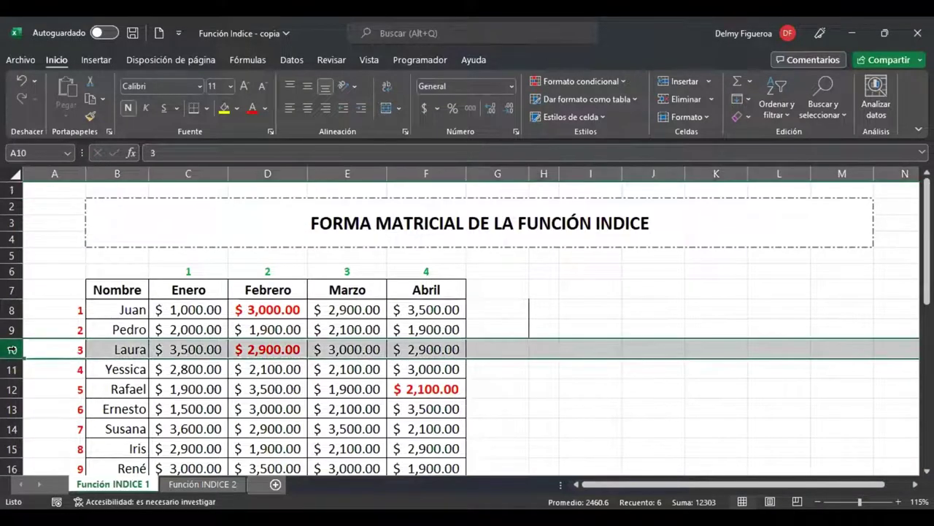
ctrl+click(261, 174)
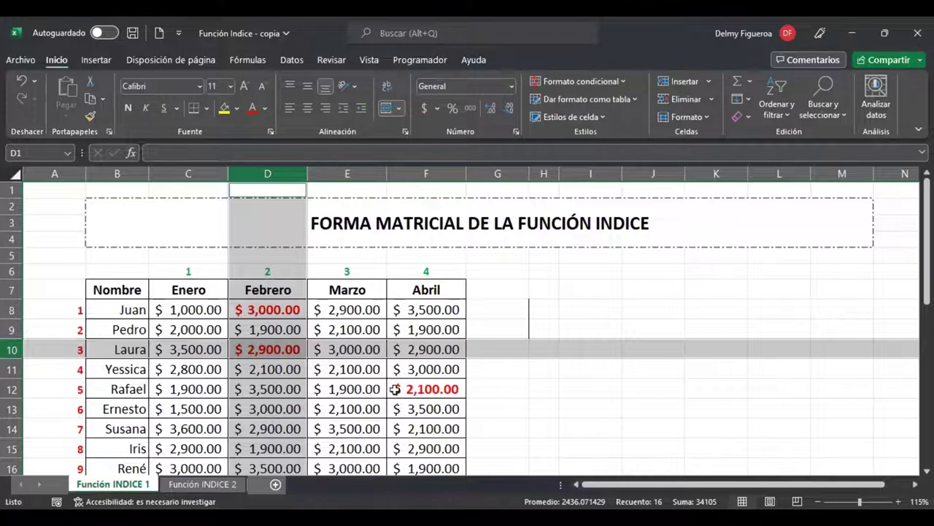
Begin an INDICE formula in I26, the answer box for the fifth-row, fourth-column question, using C8:F16 as the matrix
scroll(395, 389, down, 5)
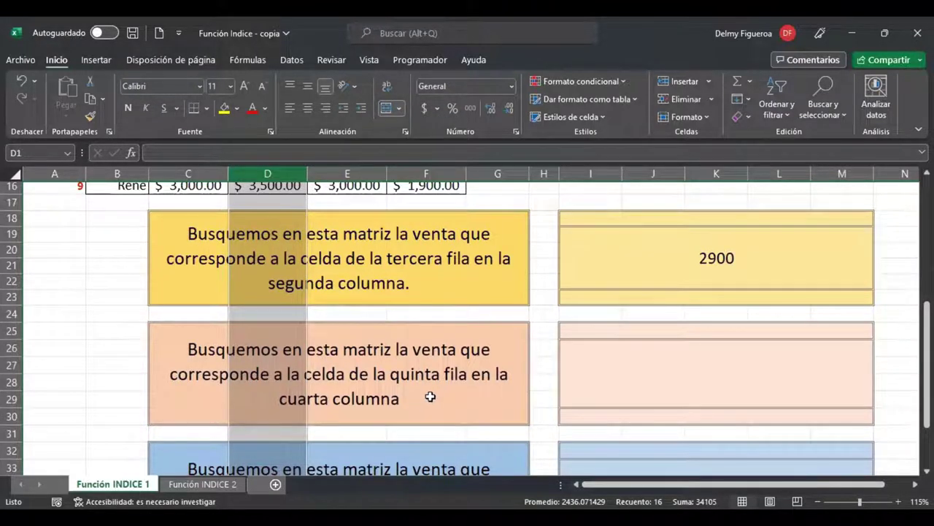
click(722, 373)
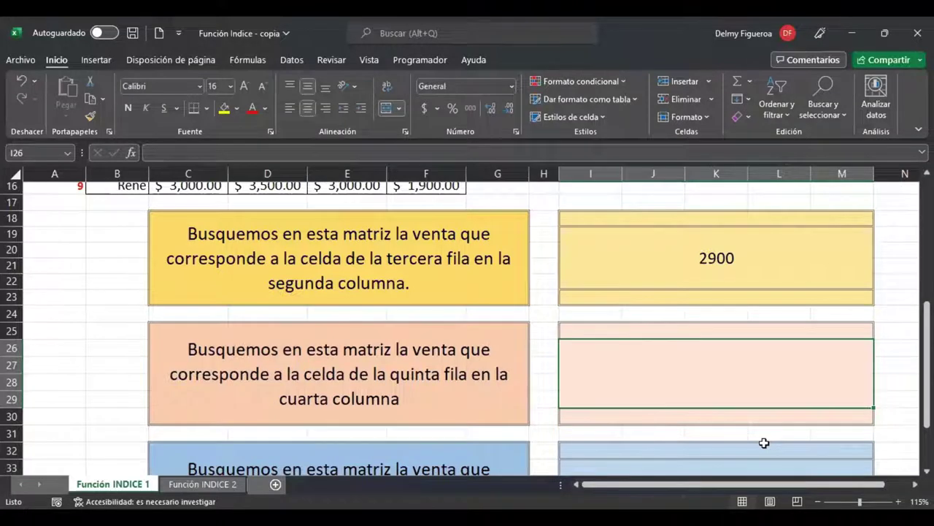
text(+)
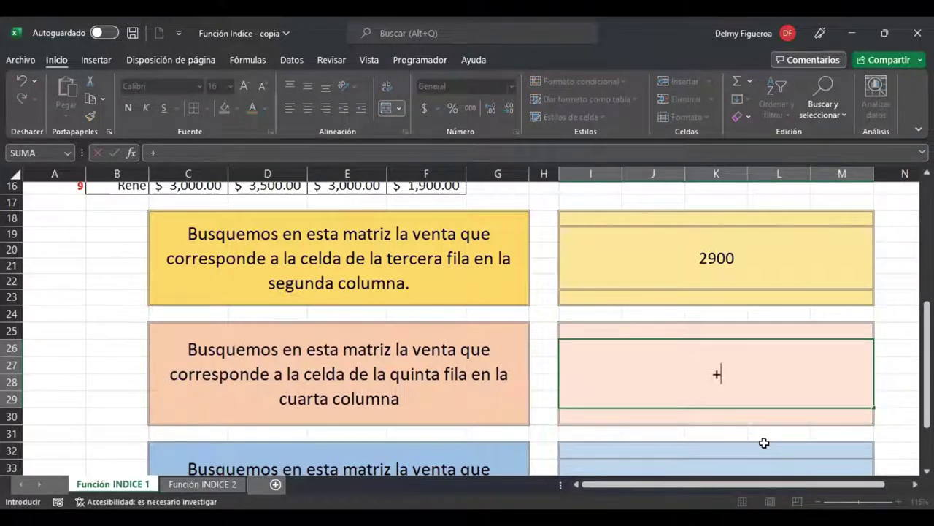
text(indi)
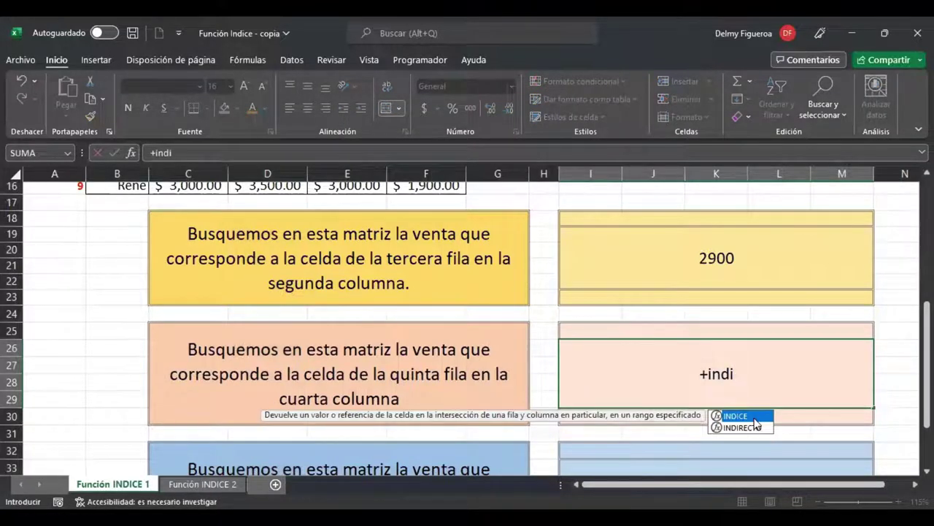
double_click(755, 417)
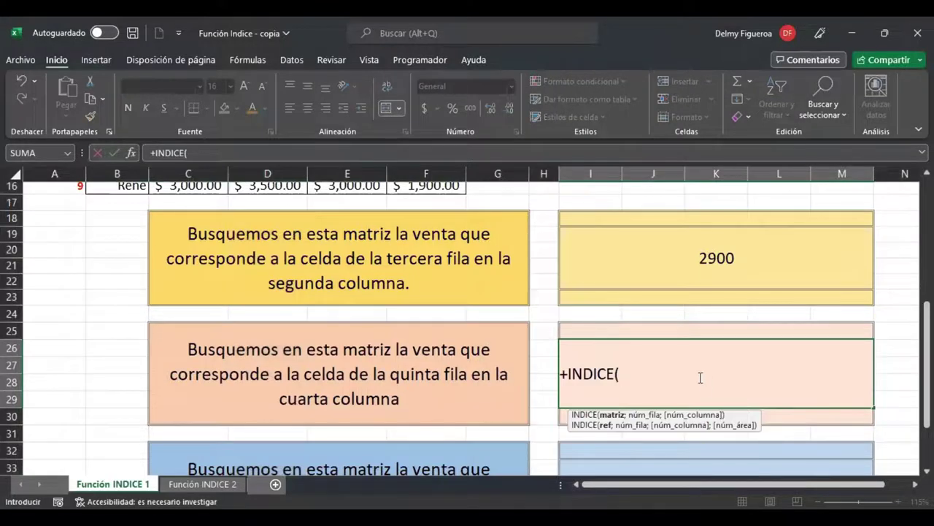
scroll(699, 377, up, 1)
scroll(697, 376, up, 4)
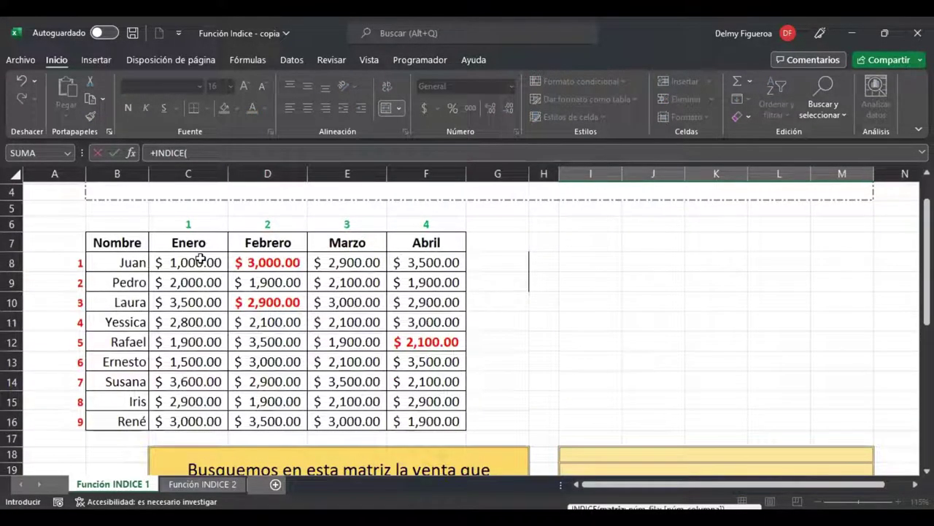
click(203, 261)
shift+click(419, 412)
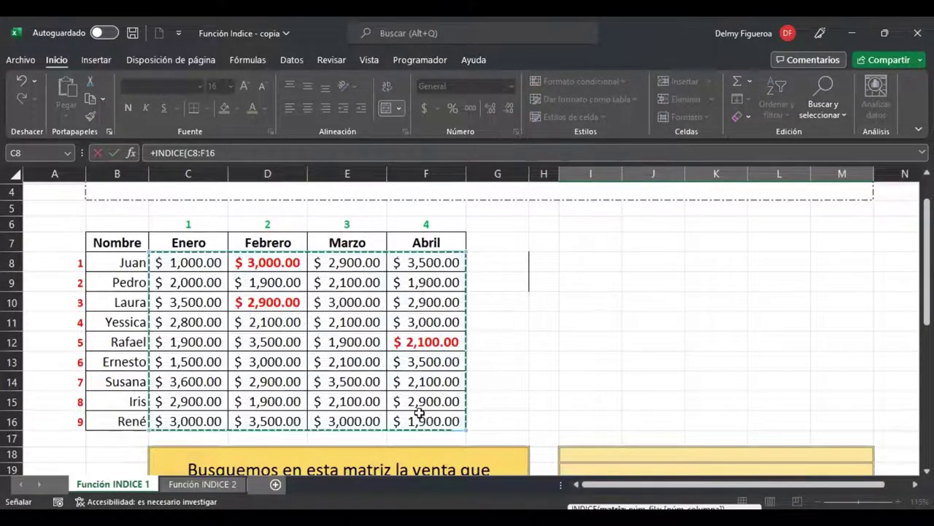
scroll(419, 413, down, 3)
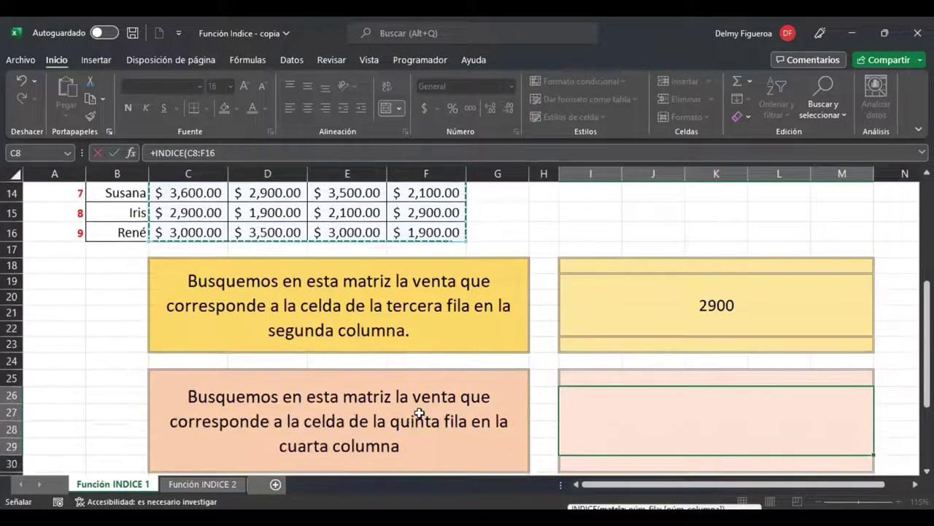
scroll(419, 412, down, 1)
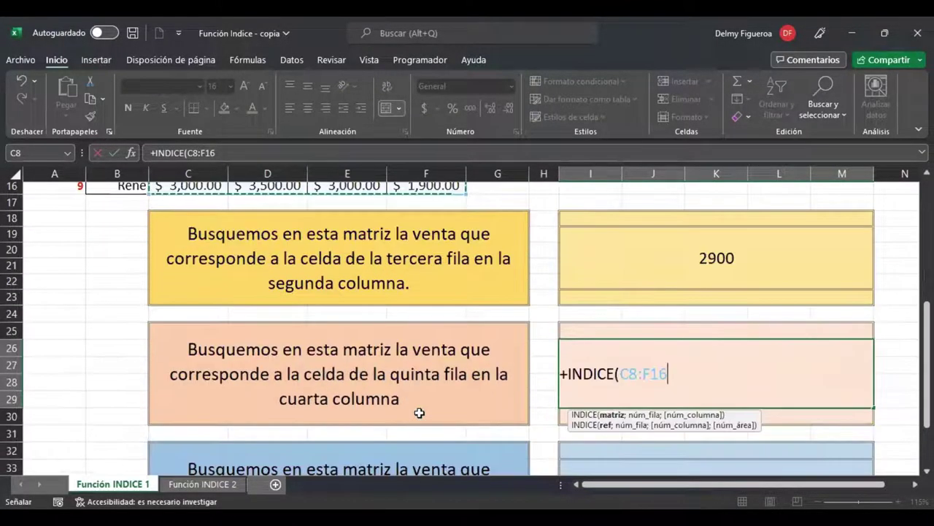
Complete the INDICE formula in I26 with row number 5 and column number 4, checking the matching cell in the matrix
text(;5)
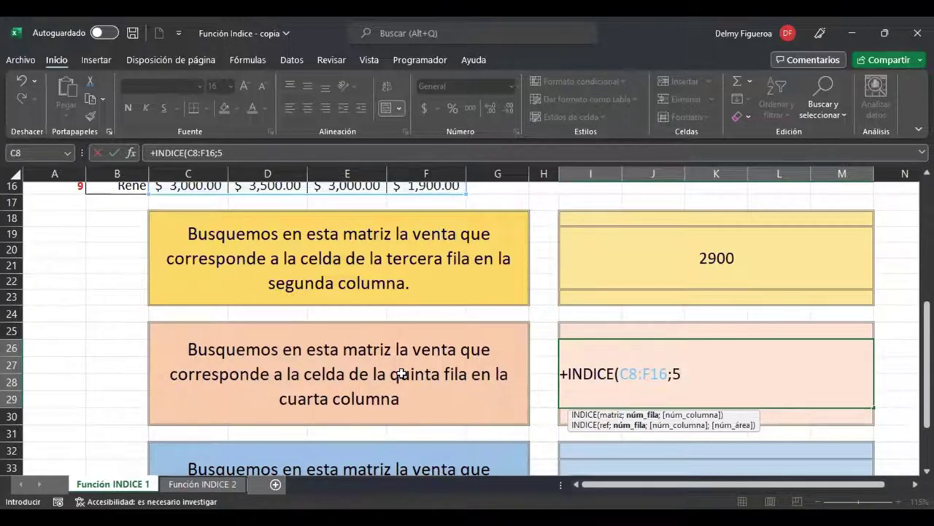
text(;)
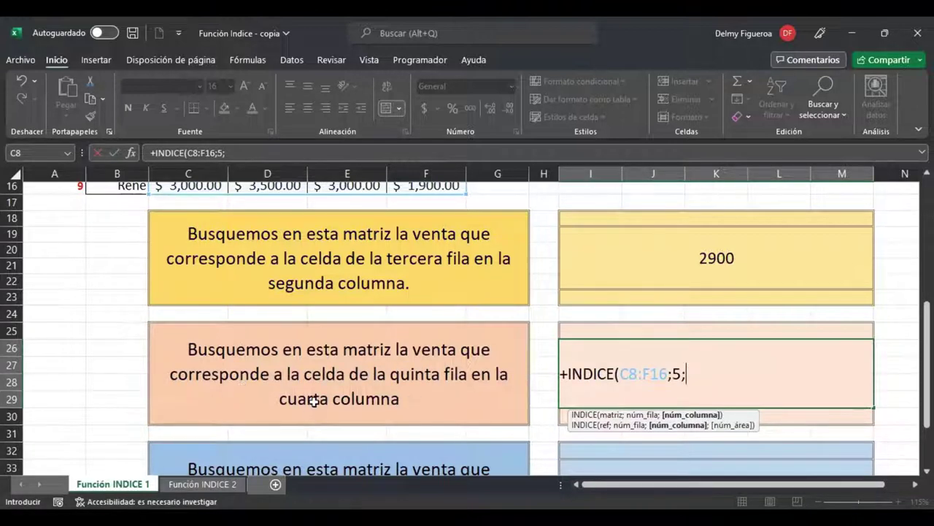
text(4)
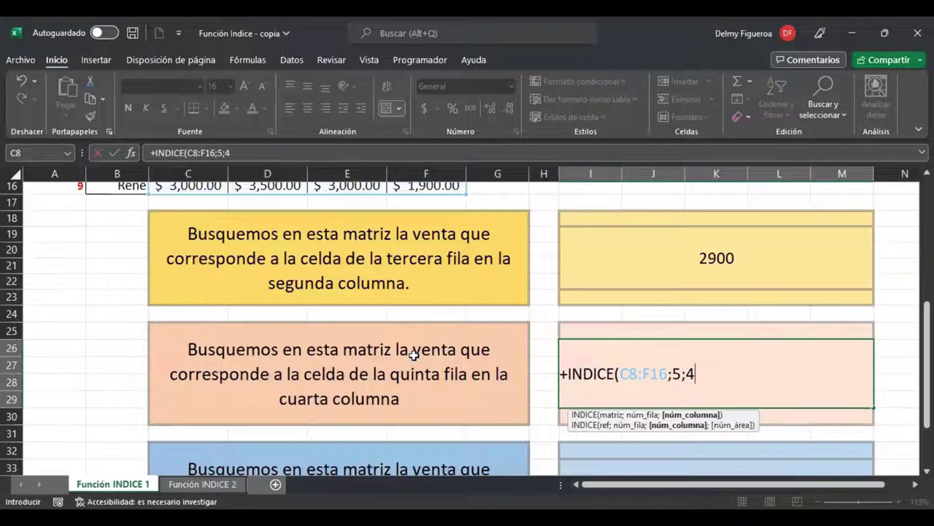
scroll(413, 355, up, 2)
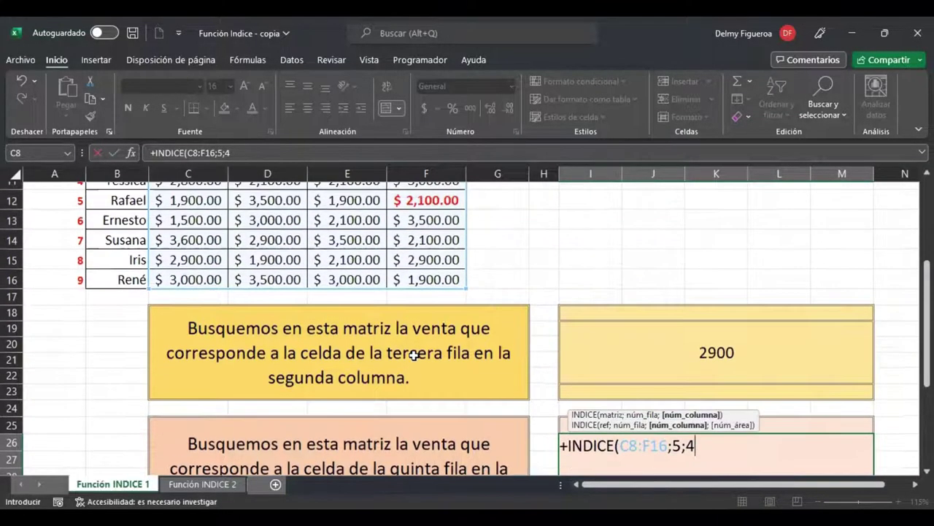
scroll(413, 354, up, 3)
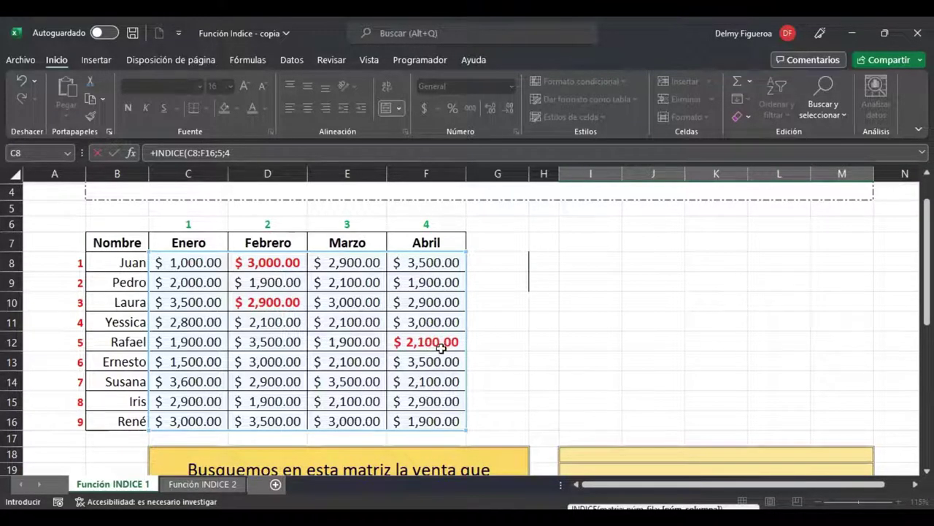
scroll(442, 348, down, 4)
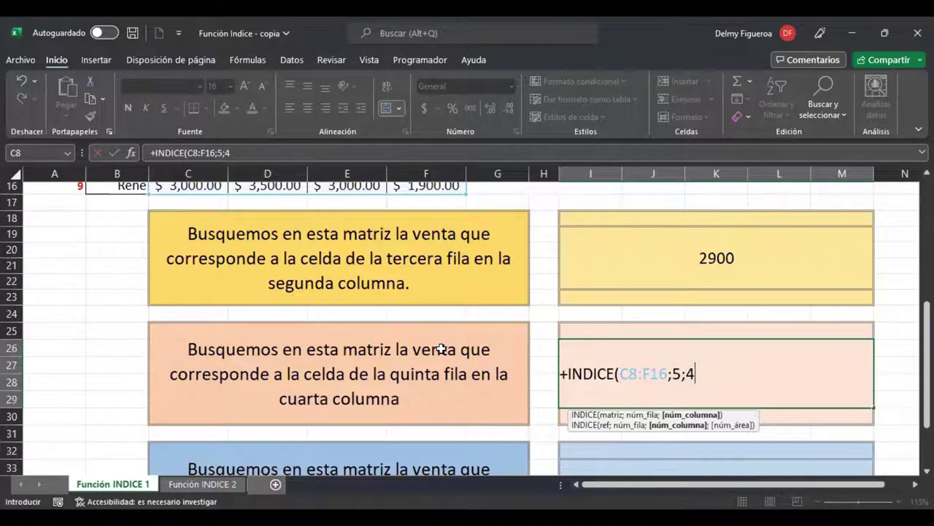
key(ctrl+Return)
Read the first-row, second-column question and highlight worksheet row 8 and column D to locate their intersection in the matrix
scroll(550, 324, down, 1)
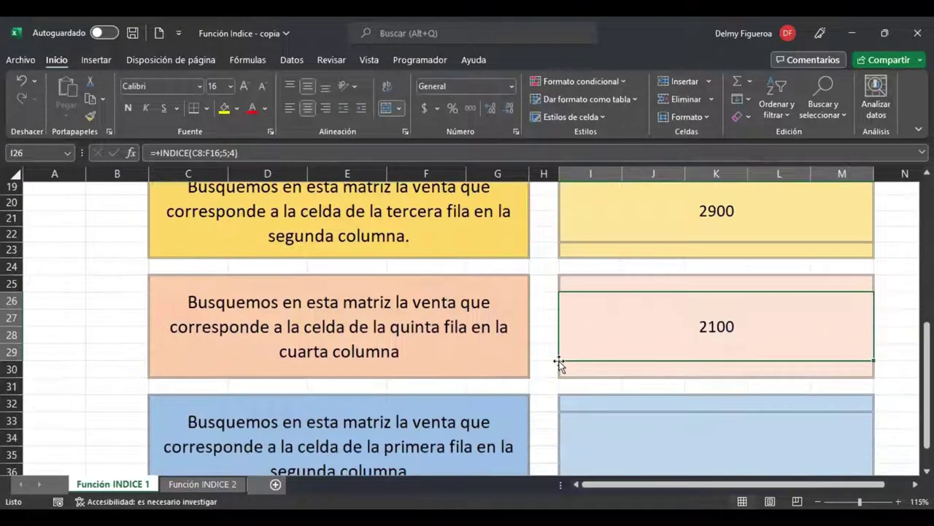
scroll(558, 363, down, 2)
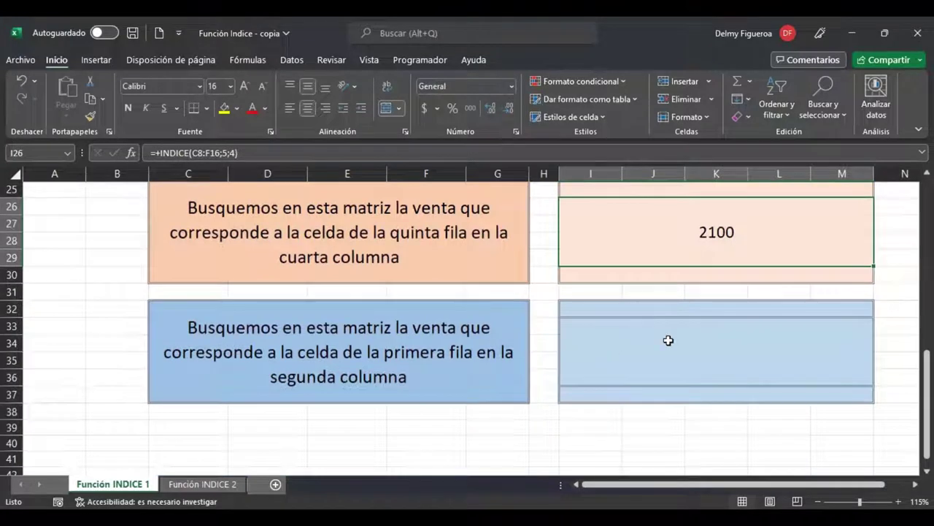
click(668, 340)
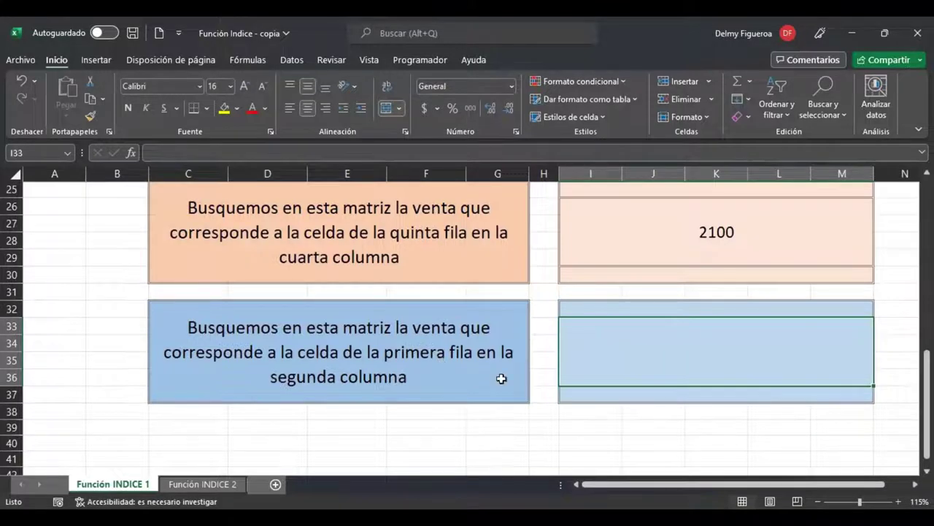
scroll(417, 402, up, 7)
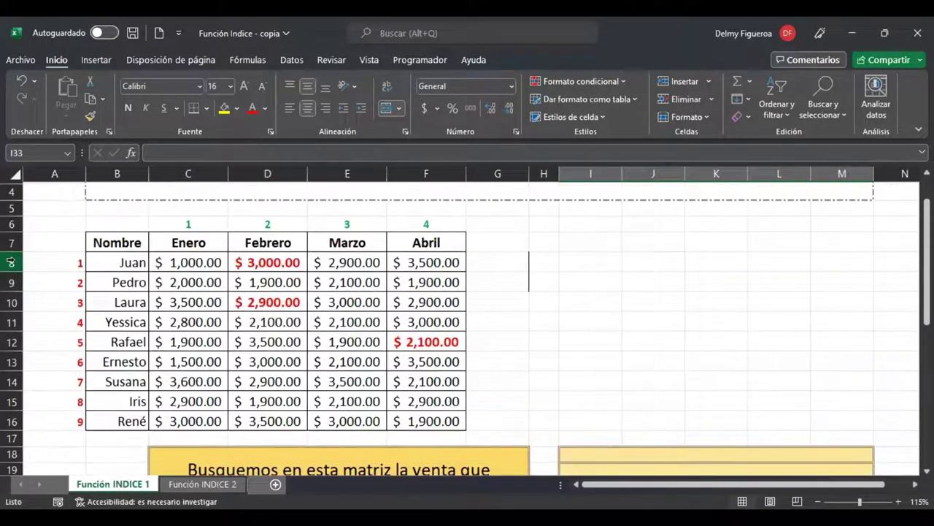
click(13, 259)
ctrl+click(268, 173)
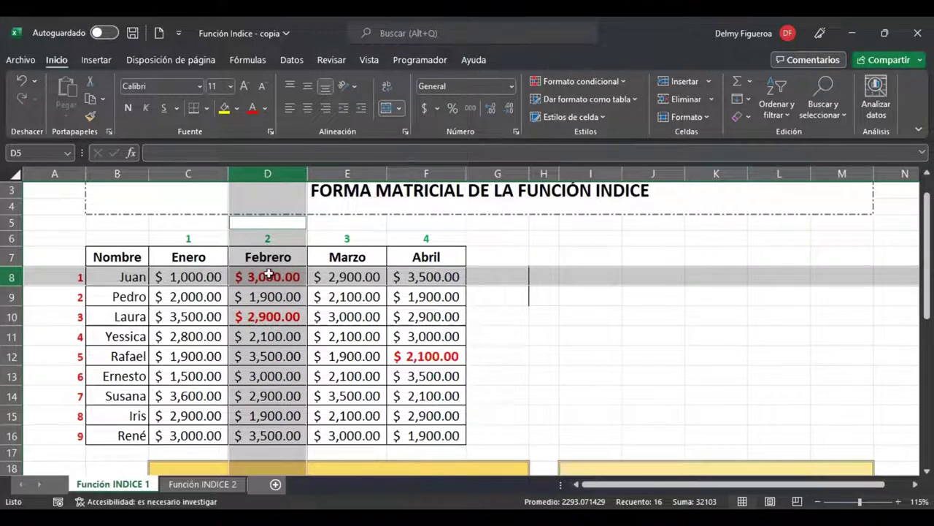
Begin an INDICE formula in I33, the answer box for the first-row, second-column question, using C8:F16 as the matrix
scroll(640, 380, down, 6)
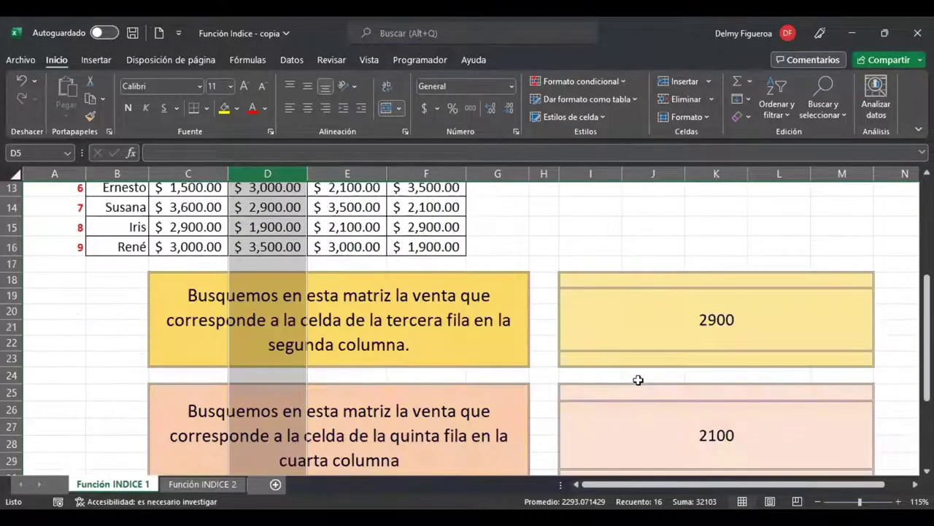
click(644, 402)
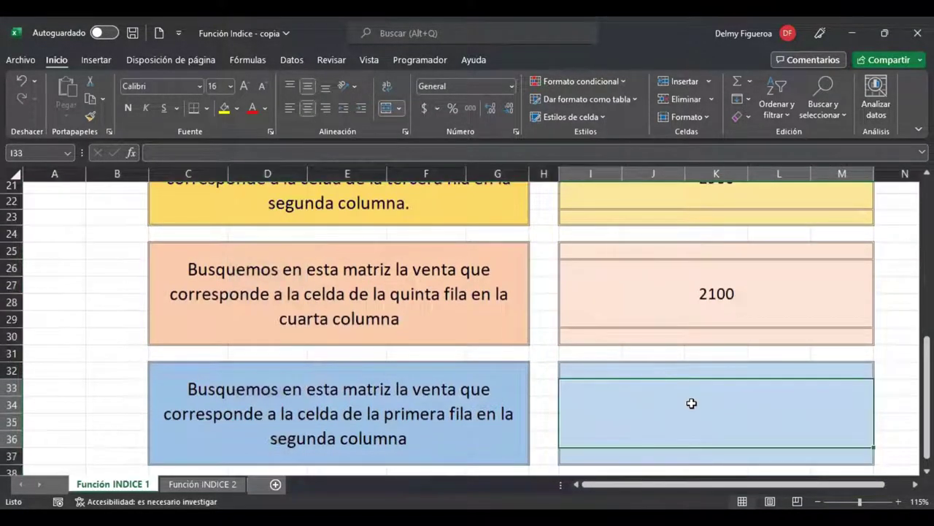
text(+)
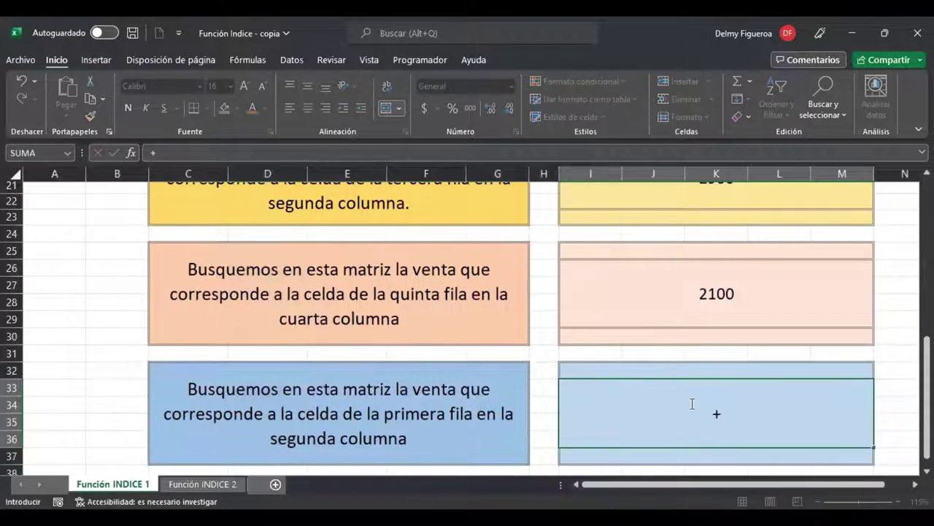
text(indi)
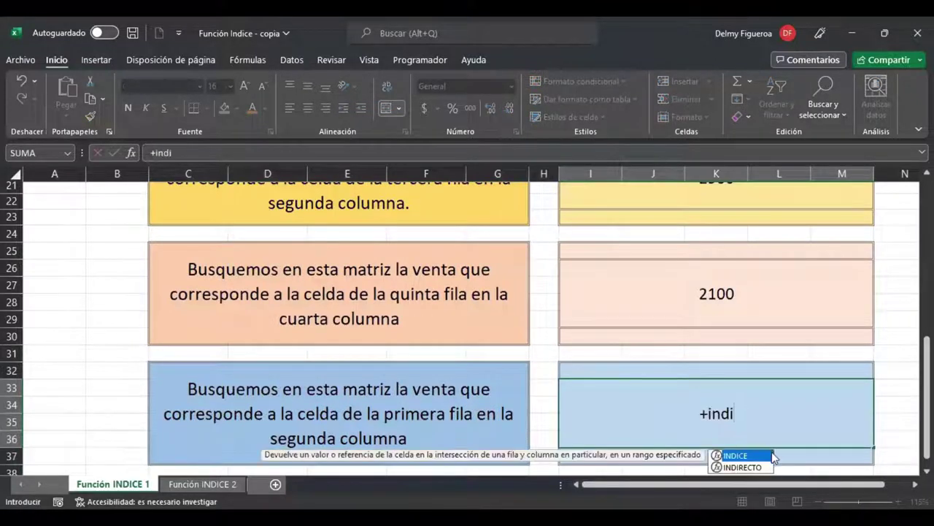
double_click(750, 455)
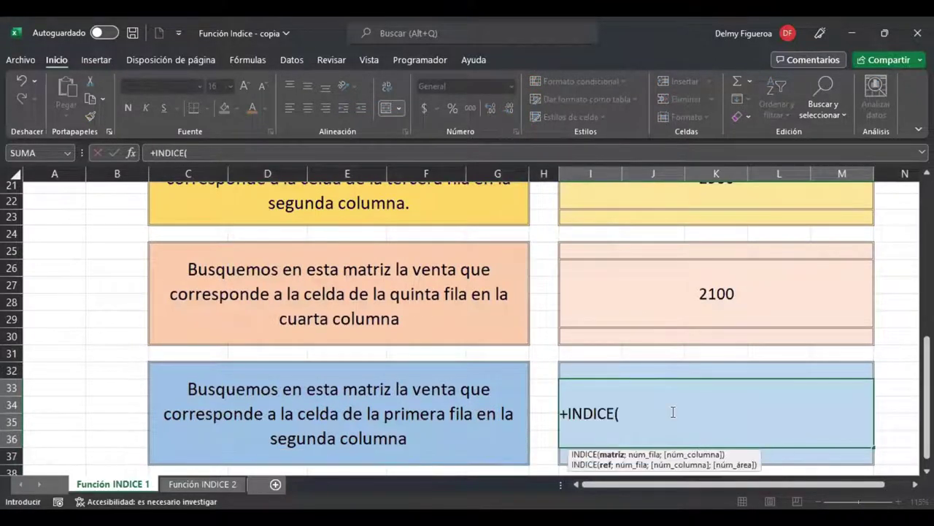
scroll(672, 412, up, 5)
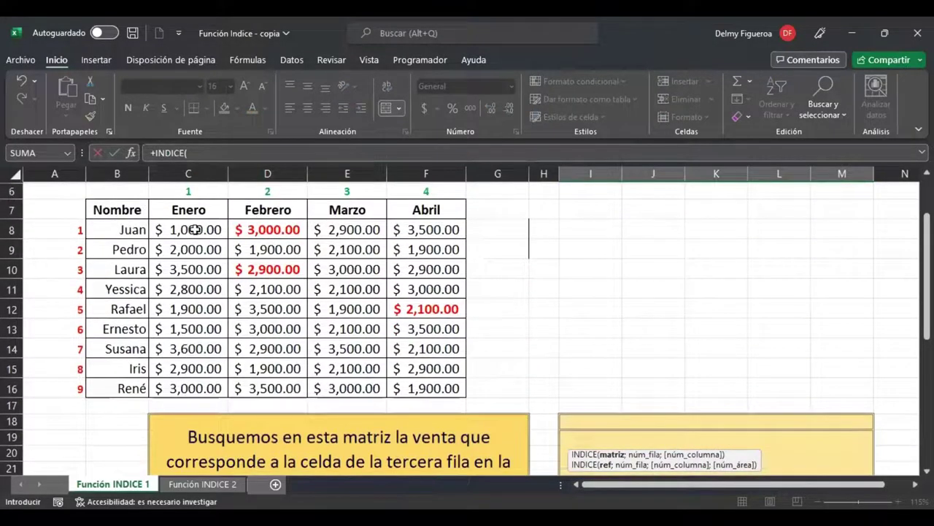
drag(429, 392, 176, 229)
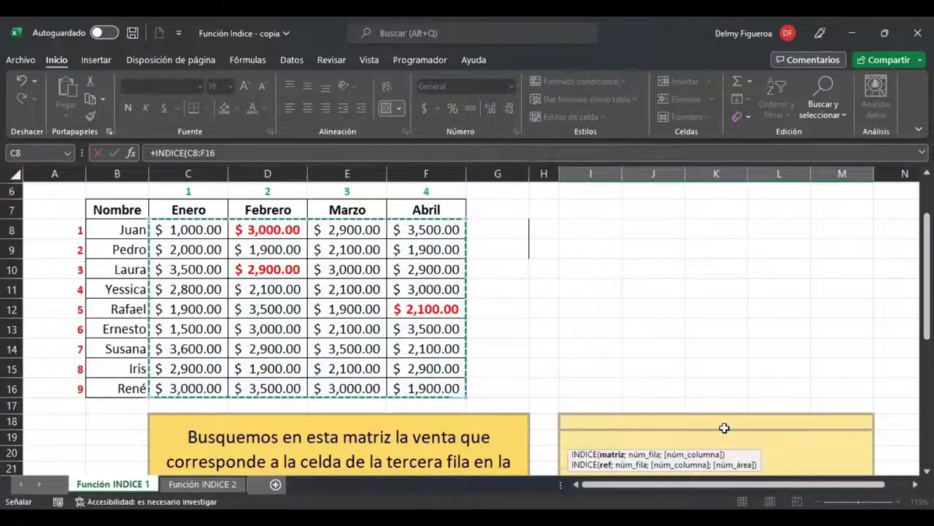
Complete the INDICE formula in I33 with row number 1 and column number 2
scroll(723, 428, down, 3)
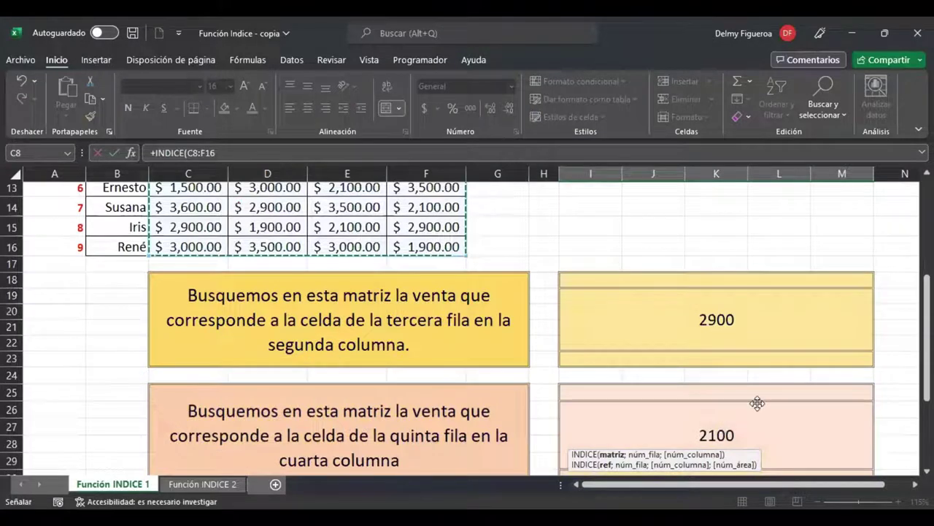
scroll(757, 403, down, 4)
text(;1)
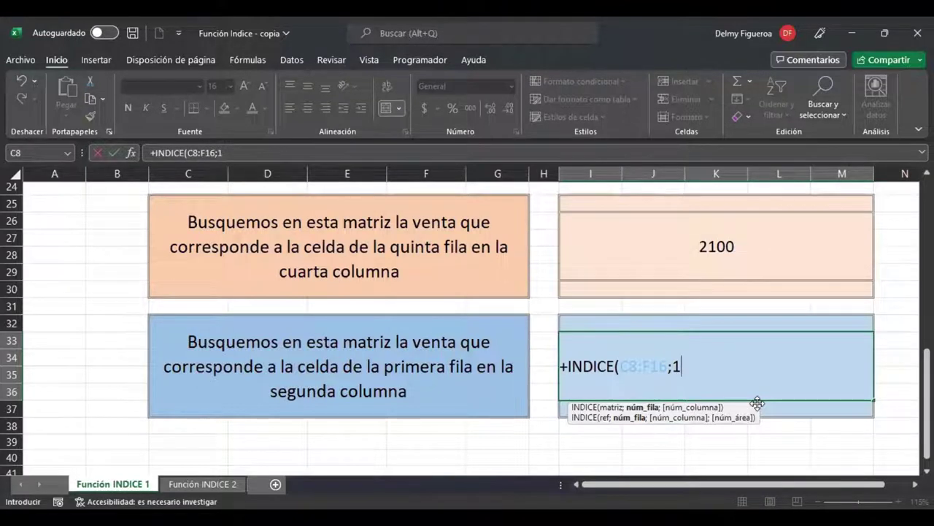
text(;2)
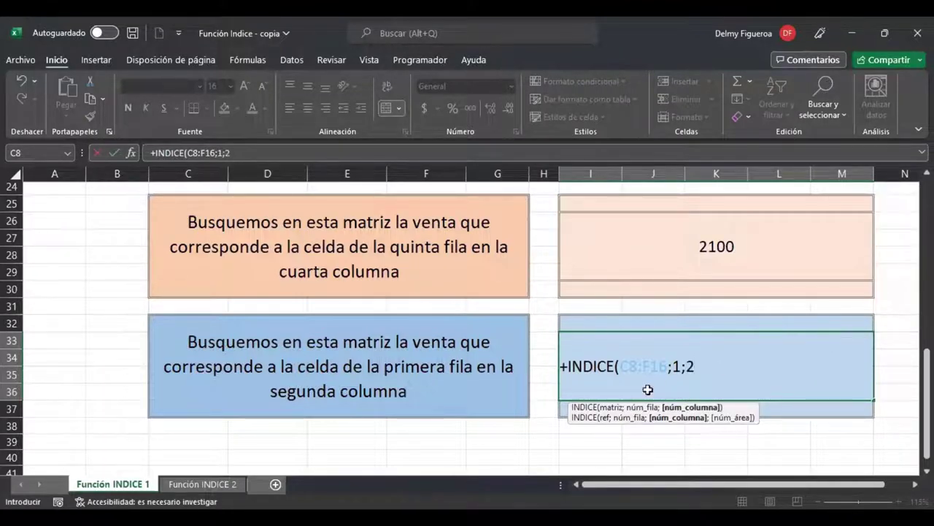
key(ctrl+Return)
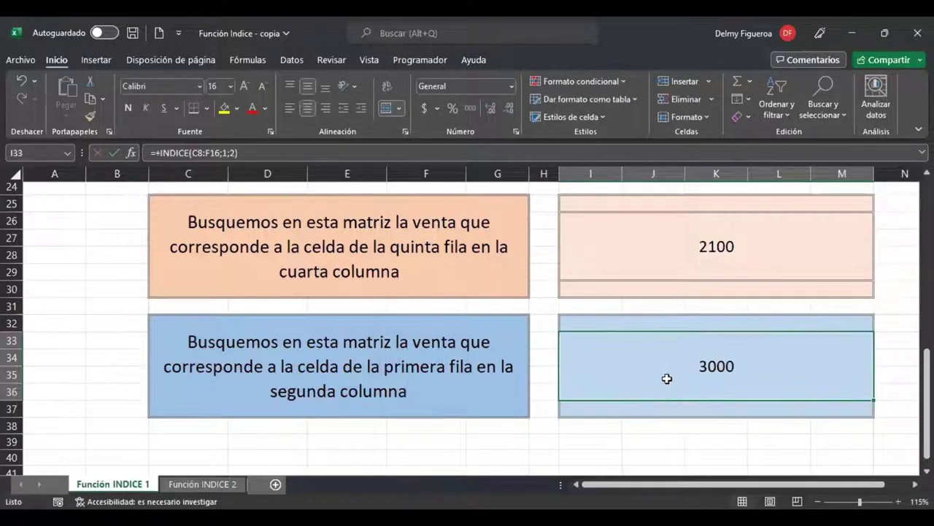
Check the I33 answer against cell D8 in the matrix and review the other answers against the sales table
scroll(668, 378, up, 7)
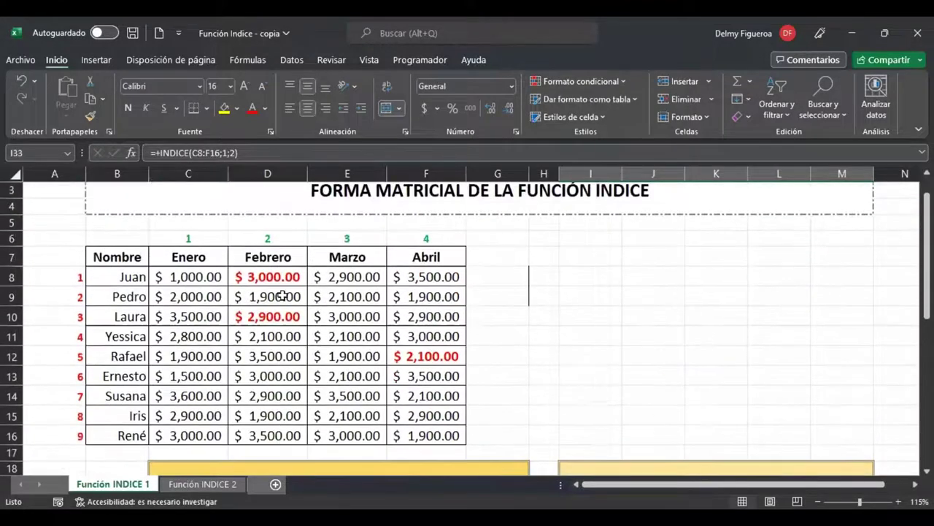
click(284, 271)
scroll(567, 280, down, 8)
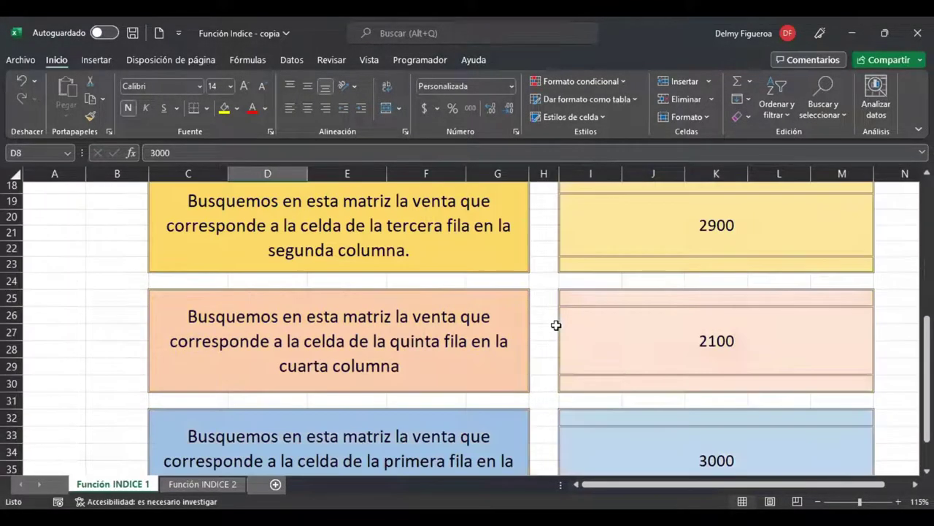
scroll(674, 337, up, 7)
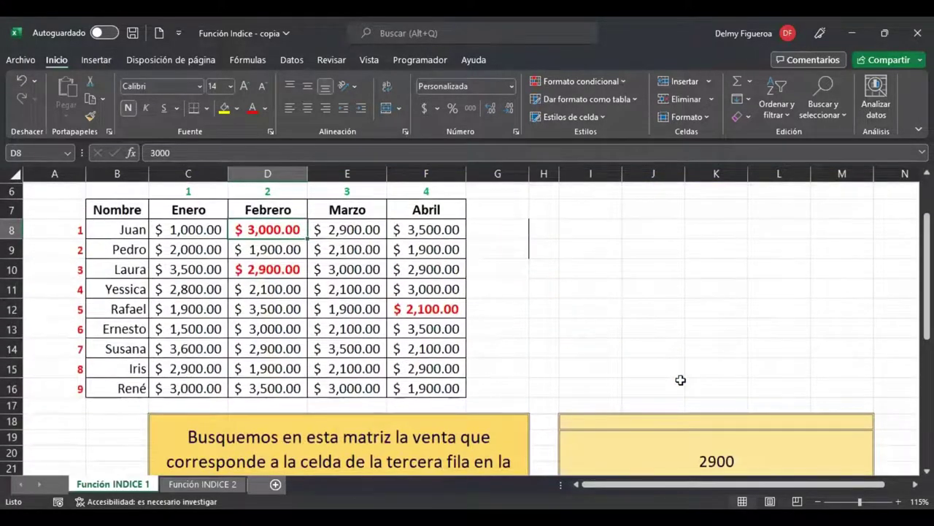
scroll(680, 381, down, 7)
scroll(681, 381, up, 8)
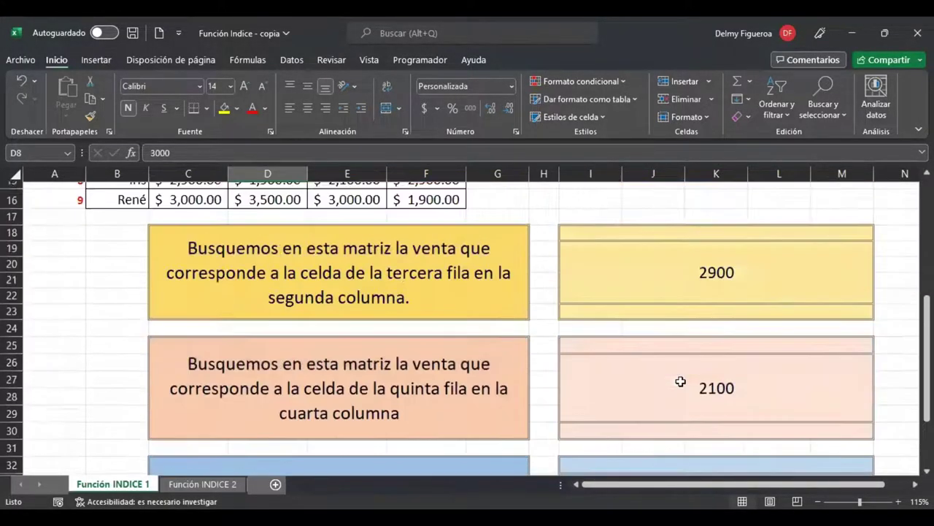
scroll(680, 381, up, 1)
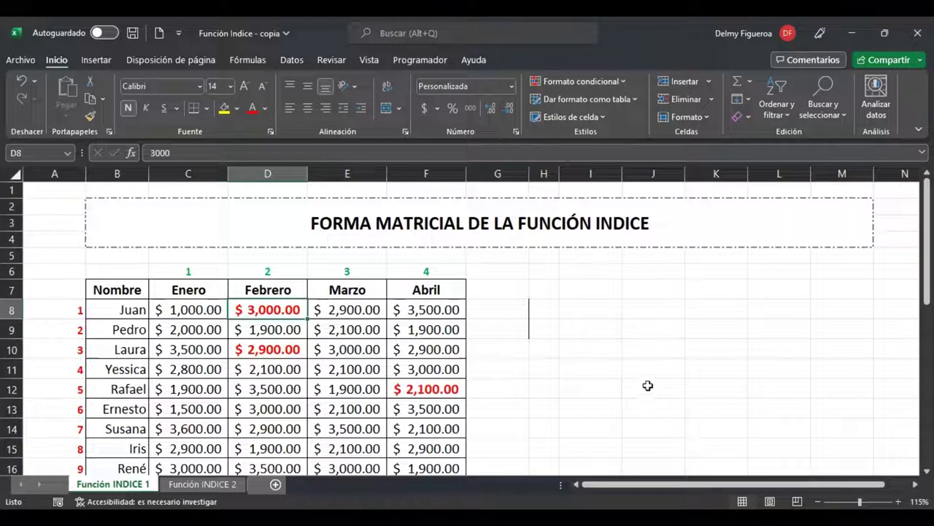
Go to the Función INDICE 2 sheet and look over its yearly sales tables and reference-form questions
click(199, 486)
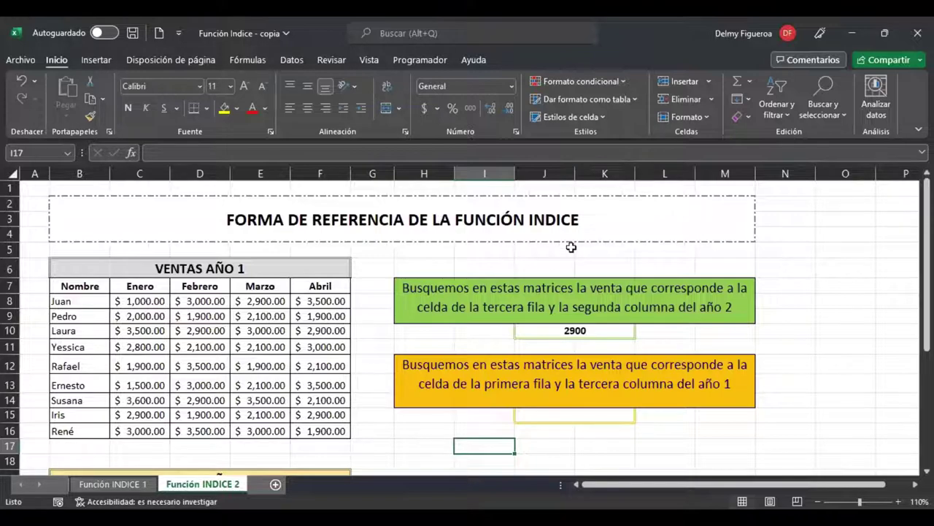
scroll(205, 340, down, 4)
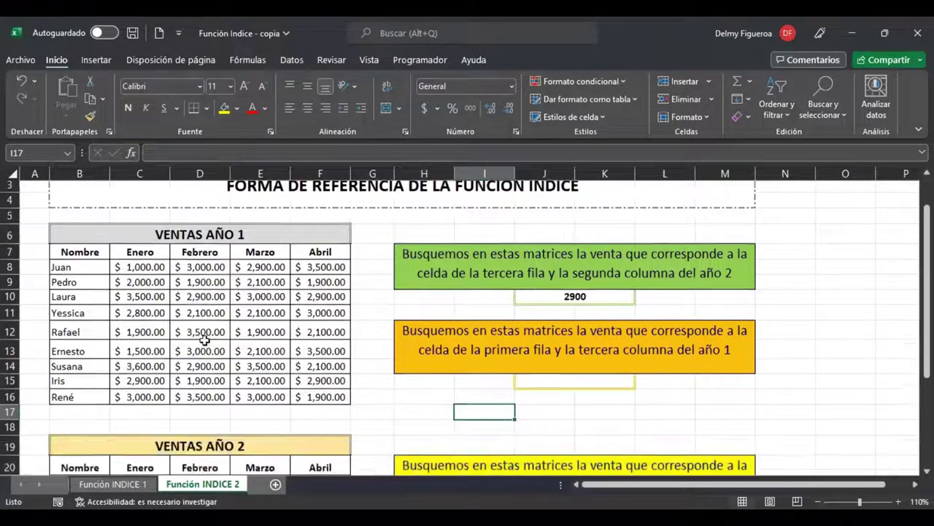
scroll(204, 340, up, 1)
scroll(204, 339, up, 3)
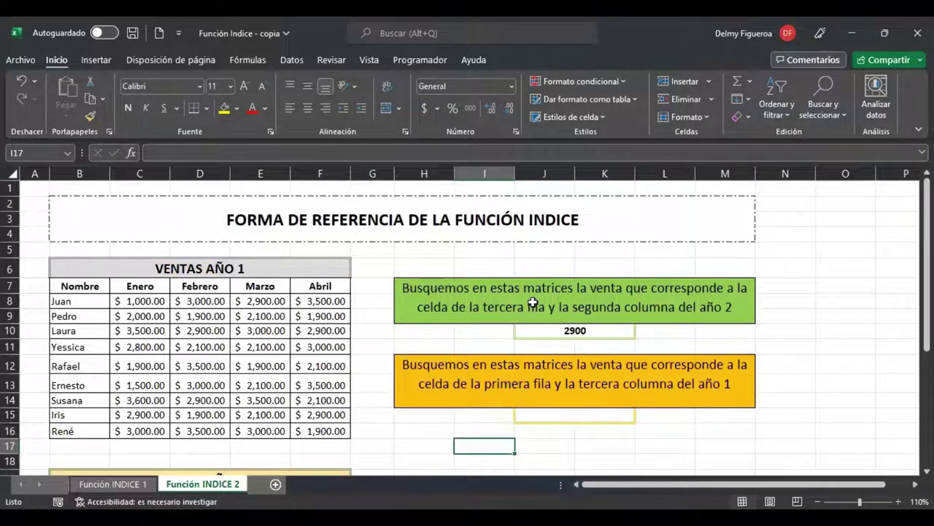
Inspect the INDICE formula in J10, close it without changes, and look over the year 1 and year 2 sales tables
click(580, 327)
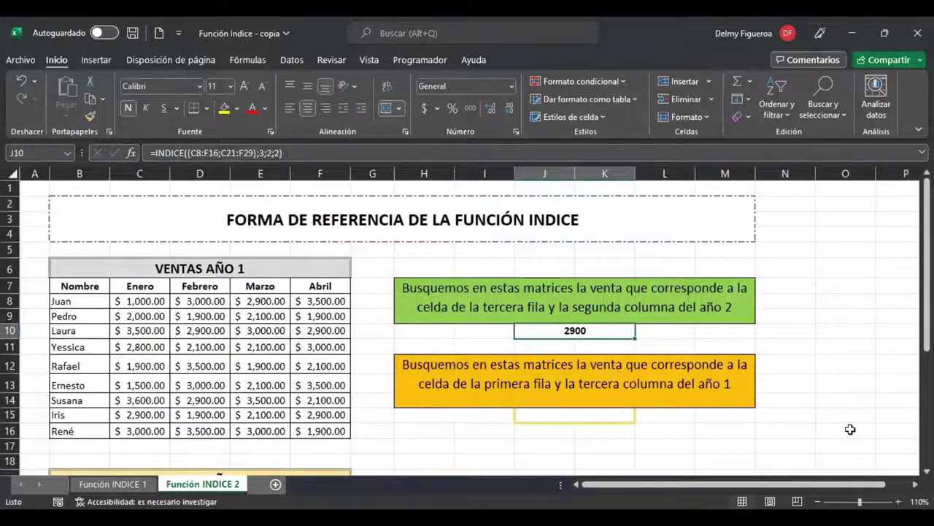
key(F2)
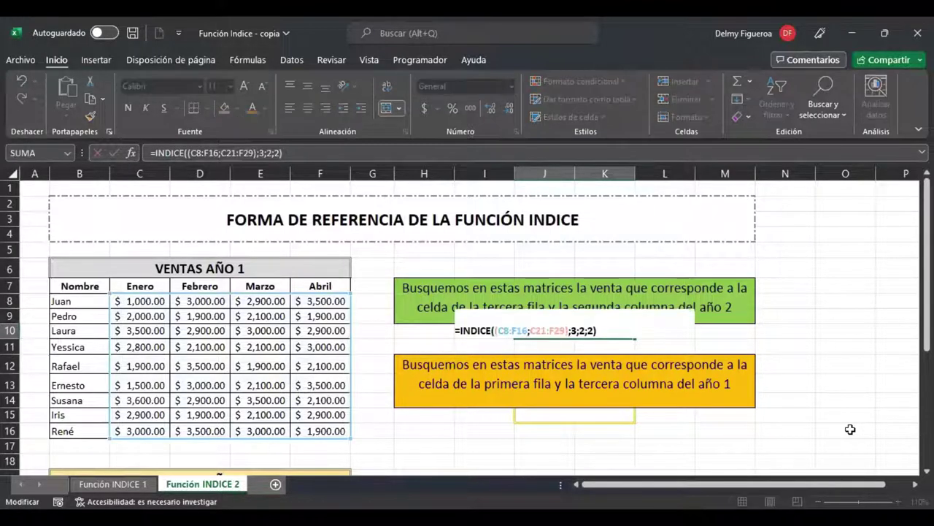
key(Return)
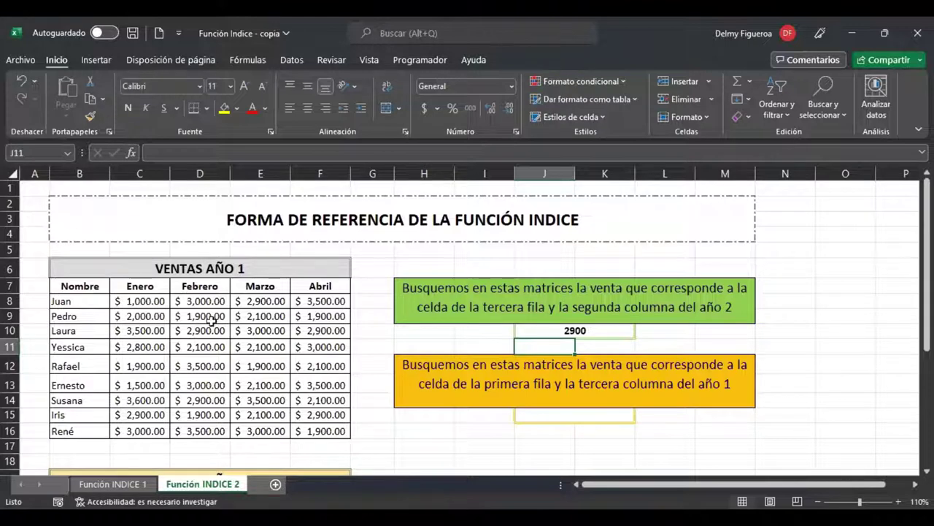
scroll(206, 321, down, 4)
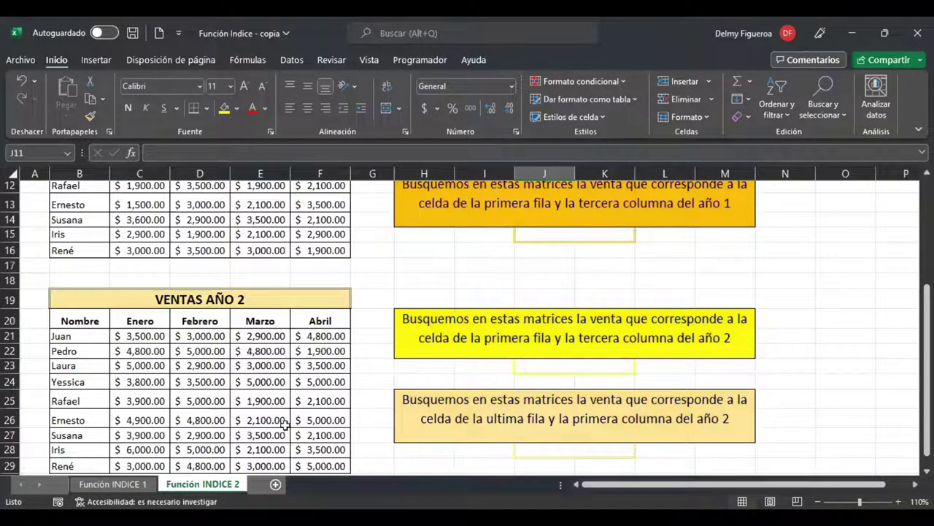
scroll(286, 361, up, 3)
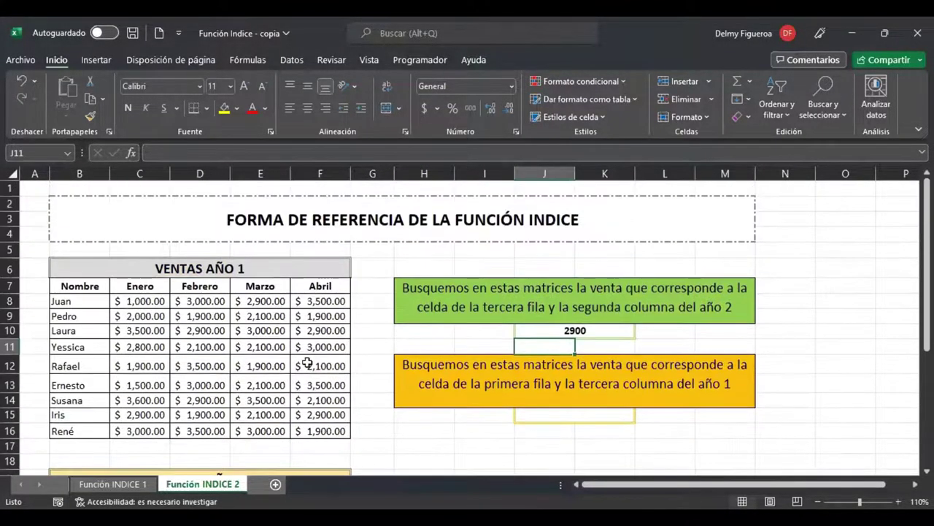
Reopen the J10 formula and trace its reference ranges C8:F16 and C21:F29 to the year 1 and year 2 tables
click(595, 329)
double_click(595, 330)
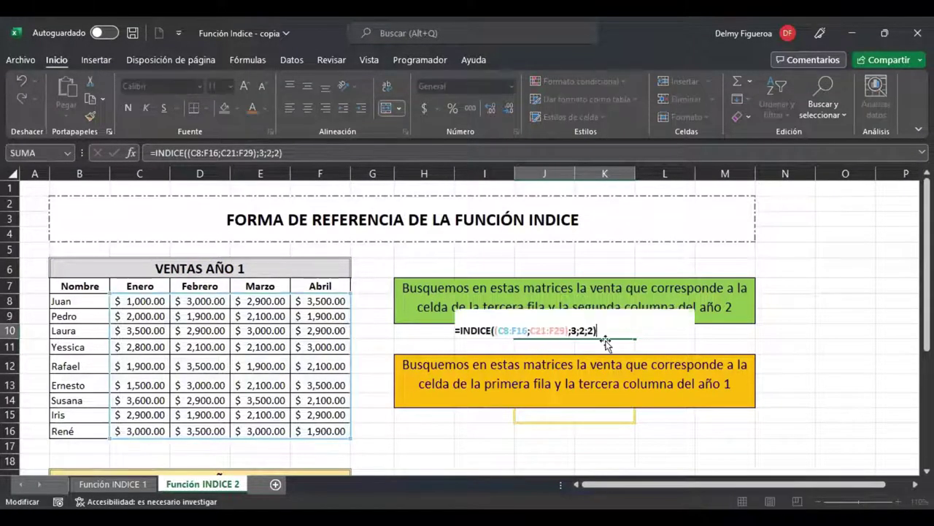
click(505, 331)
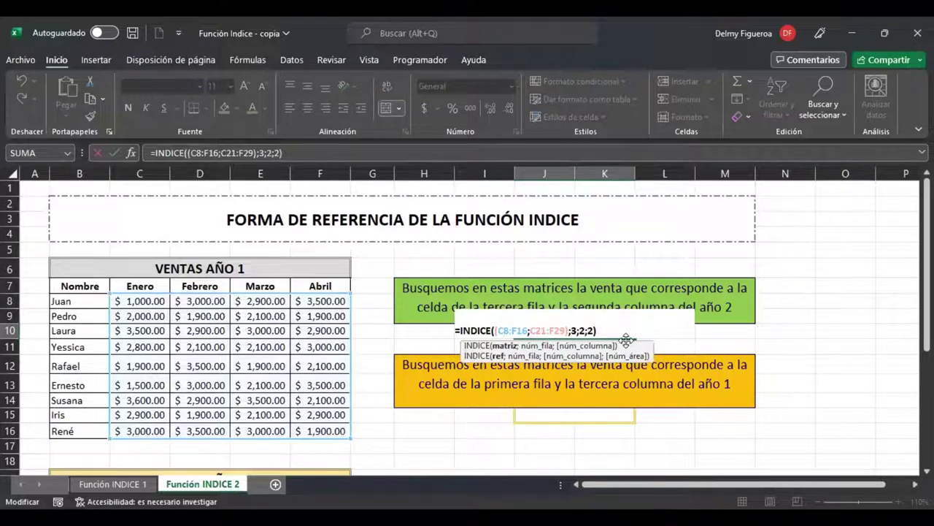
click(531, 330)
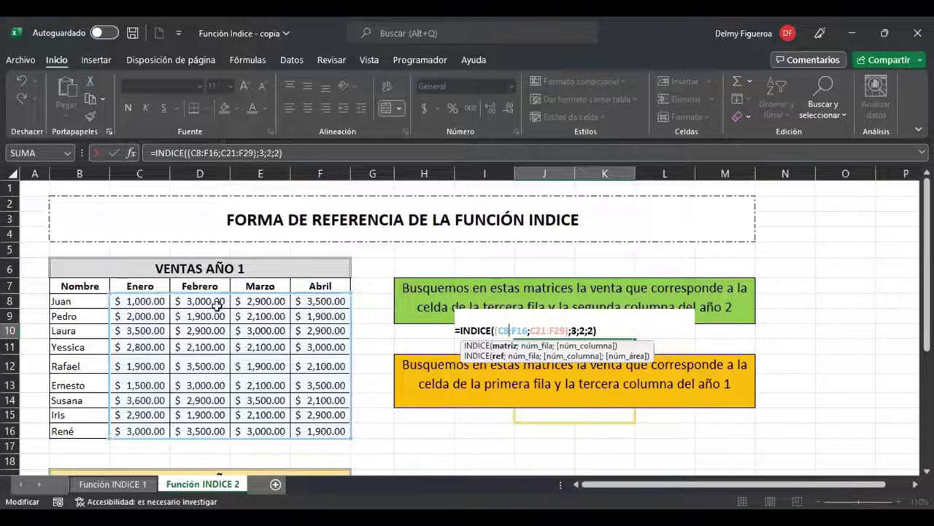
scroll(358, 338, down, 4)
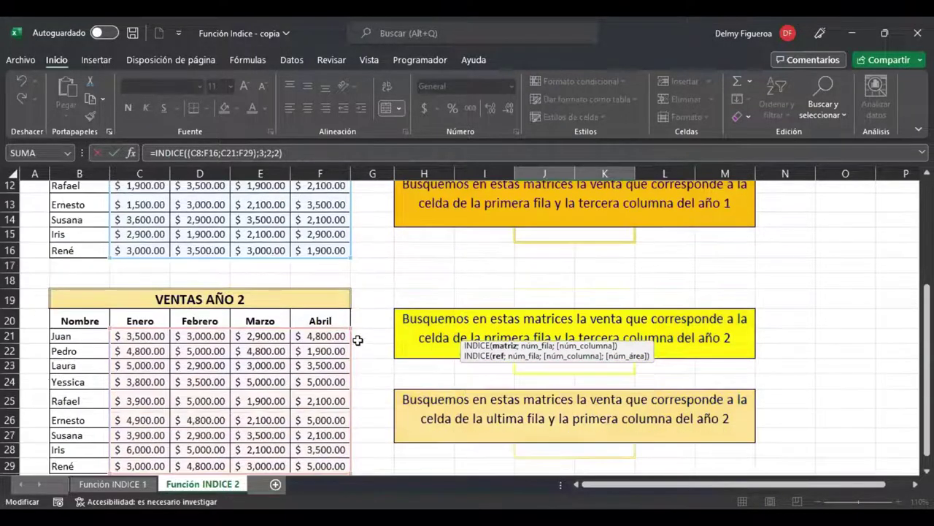
scroll(379, 356, up, 3)
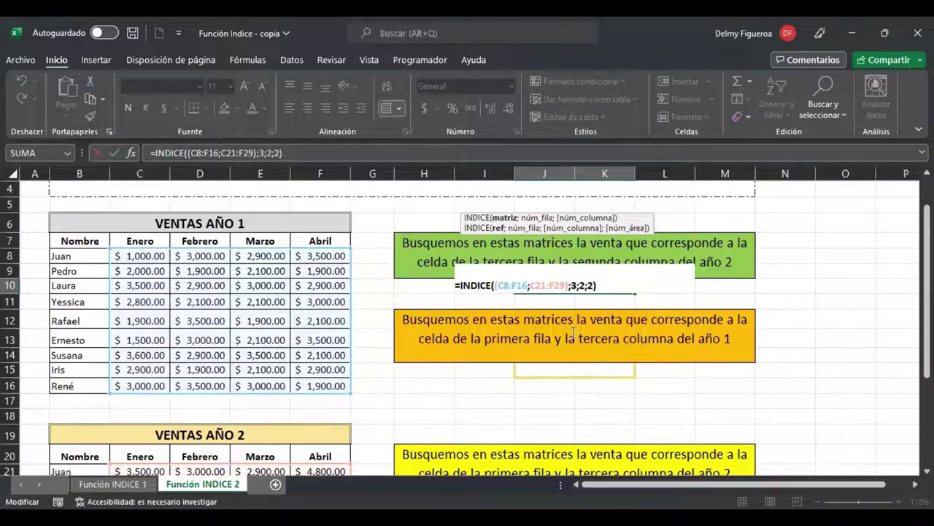
scroll(579, 370, up, 1)
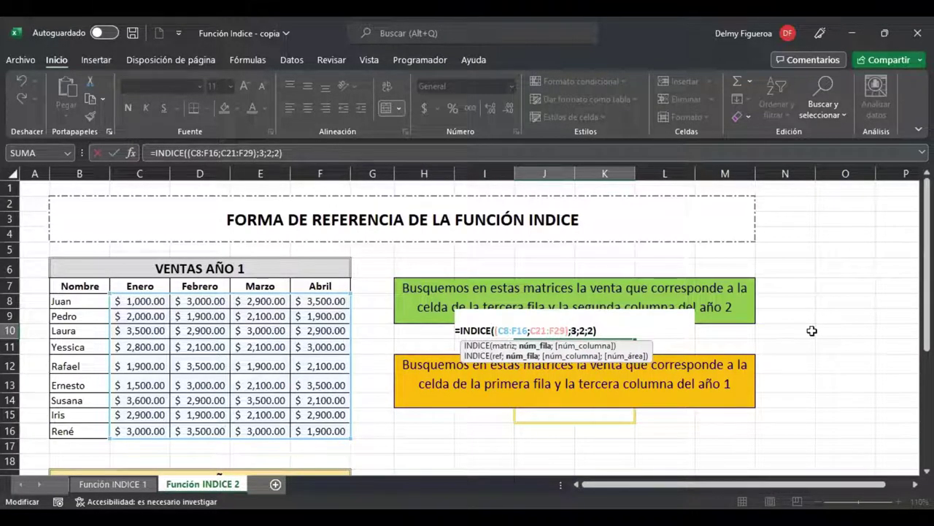
Examine the row, column and area number arguments in the J10 formula, relating the area number to the two reference ranges
key(Right)
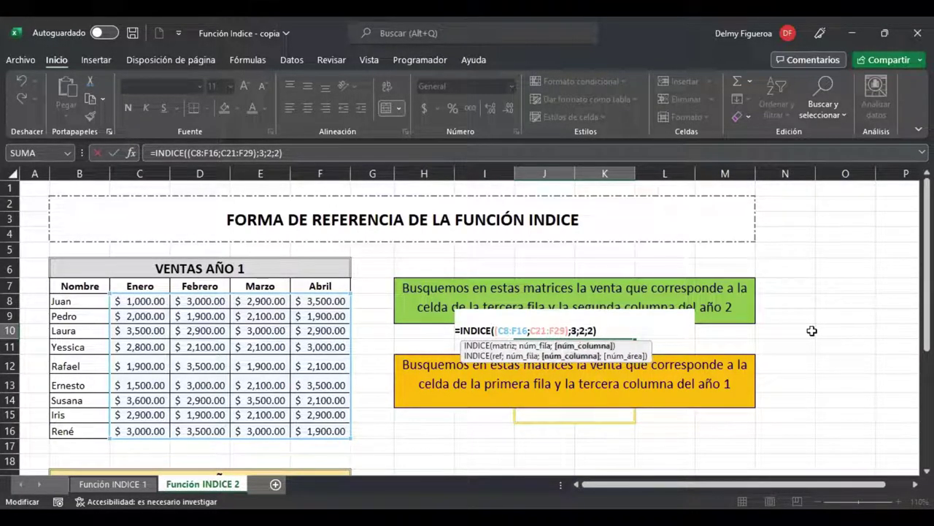
key(Right)
key(Right)
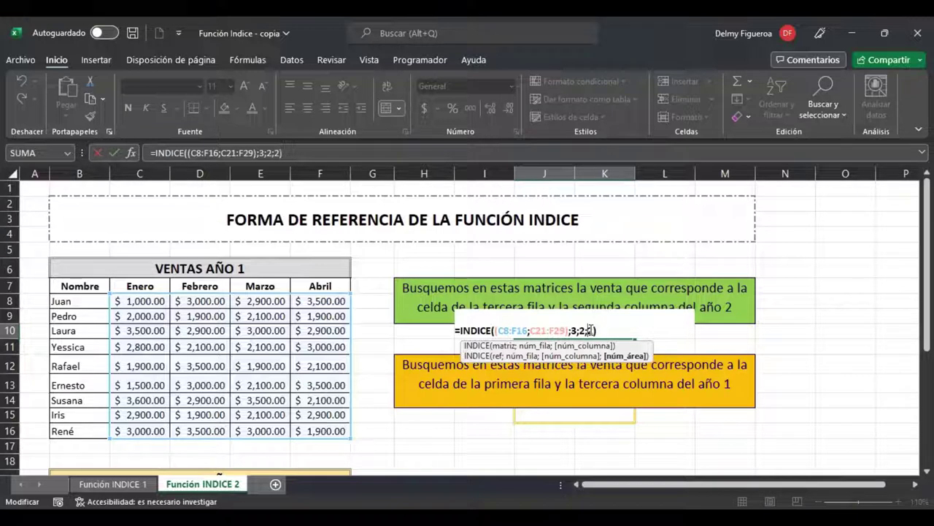
drag(533, 327, 560, 328)
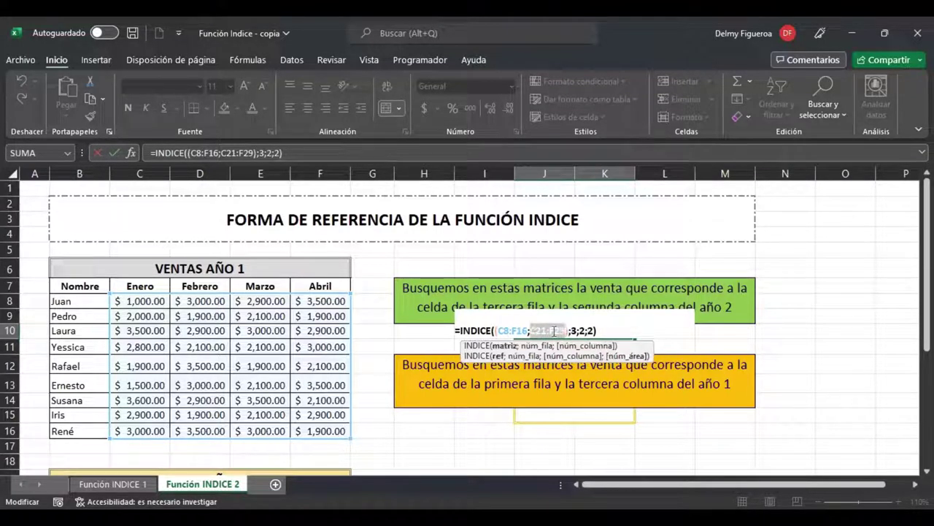
click(553, 330)
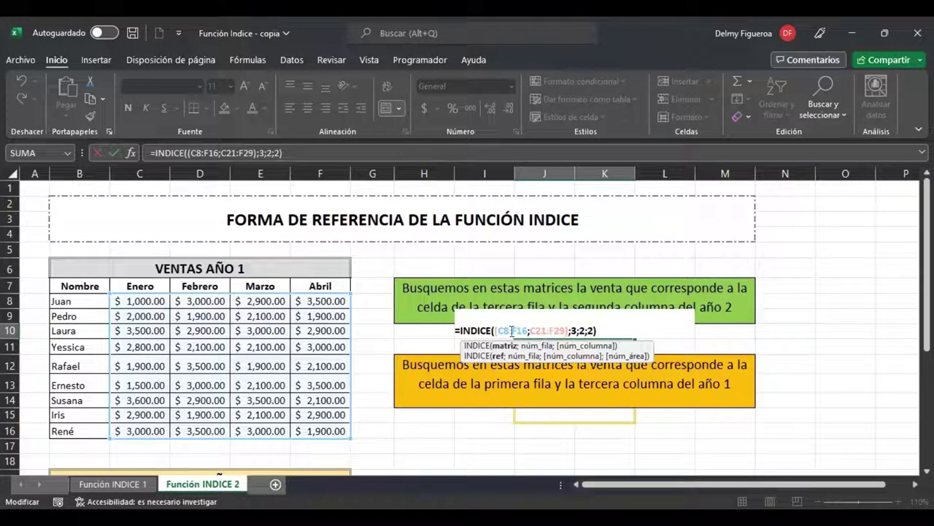
drag(526, 330, 500, 328)
click(593, 330)
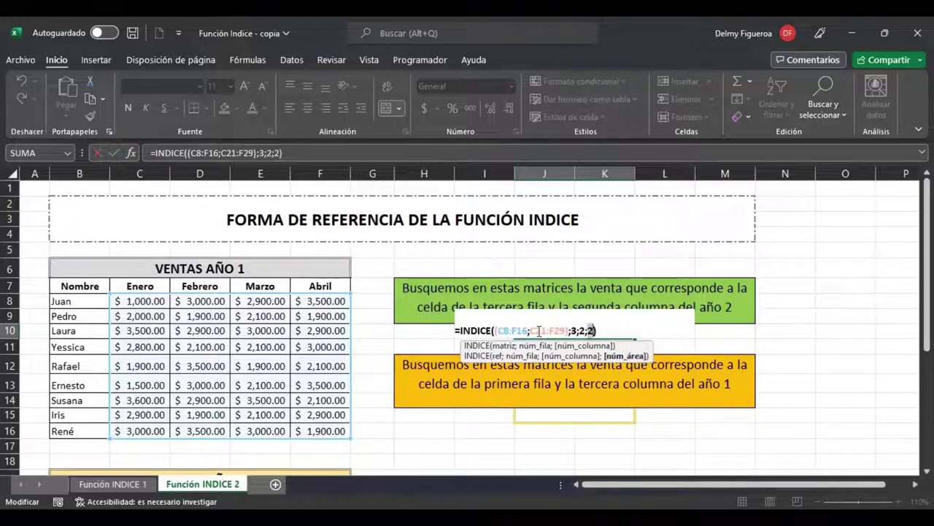
Close the J10 formula after reviewing range C21:F29, and check its result against row 23 and column D of the year 2 table
drag(530, 330, 563, 330)
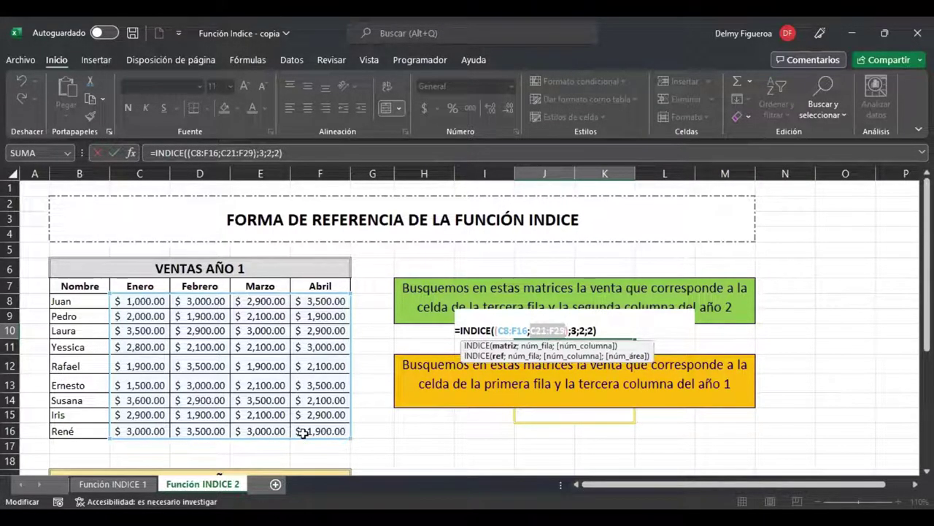
key(Return)
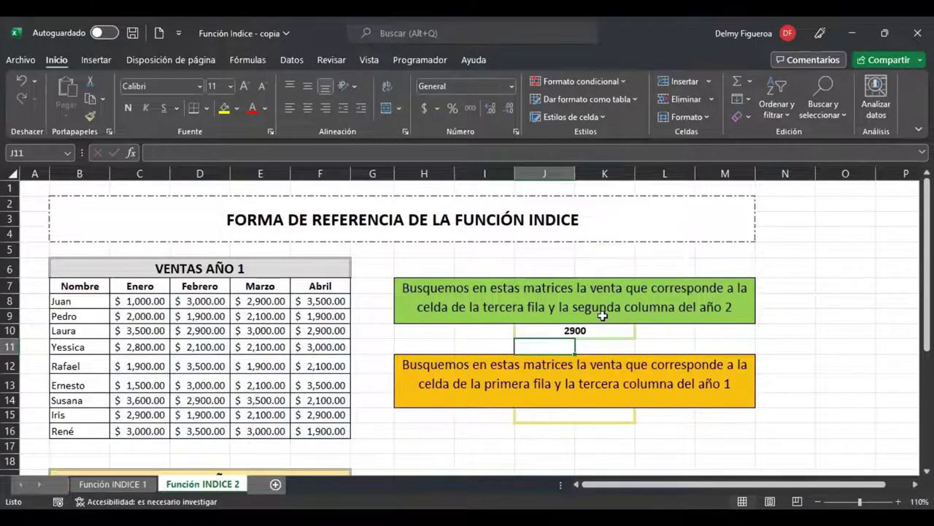
scroll(545, 327, down, 6)
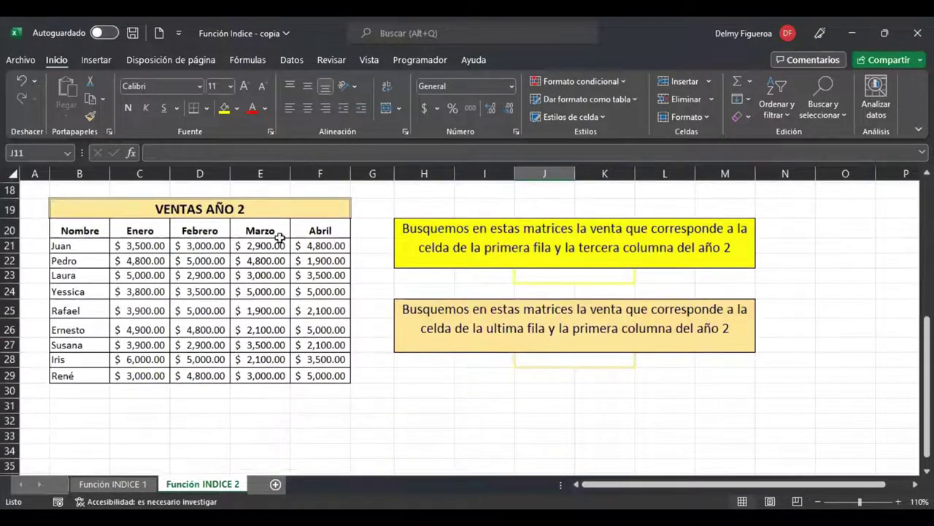
click(10, 275)
ctrl+click(200, 173)
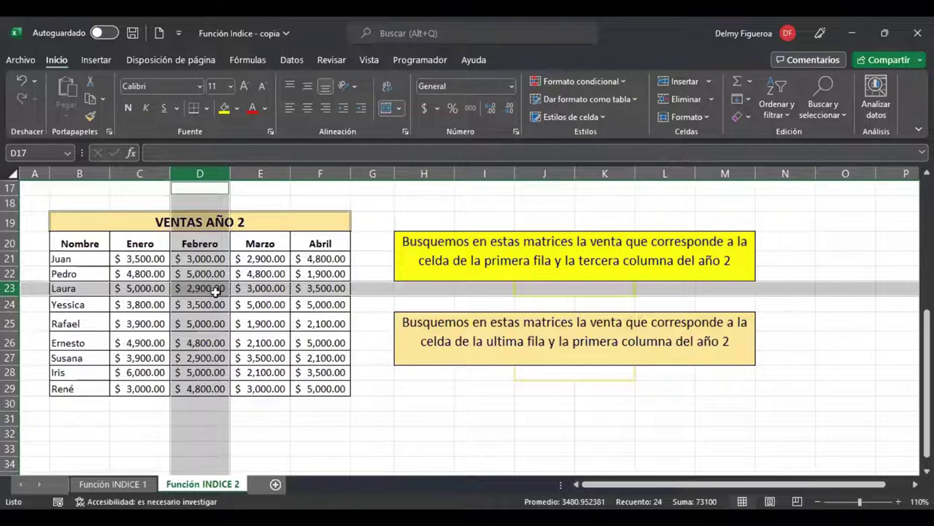
scroll(735, 403, up, 4)
scroll(735, 403, up, 1)
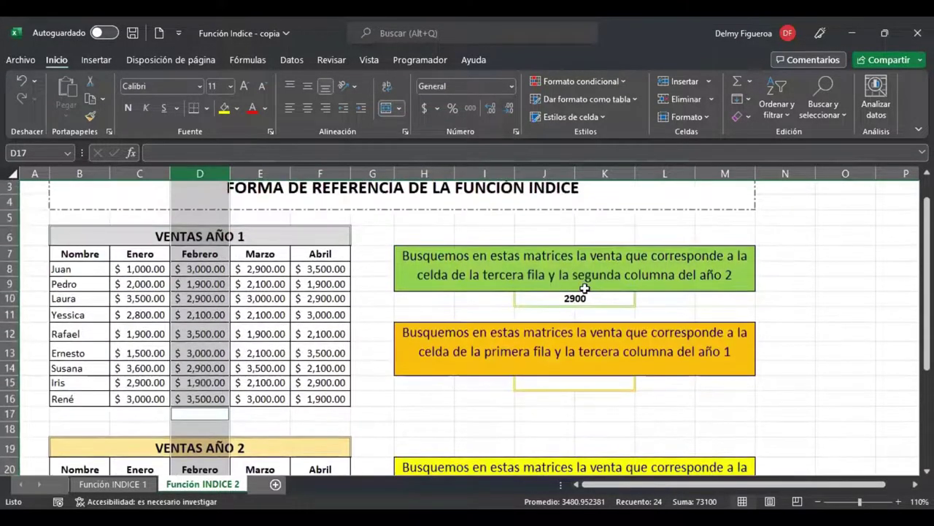
click(599, 299)
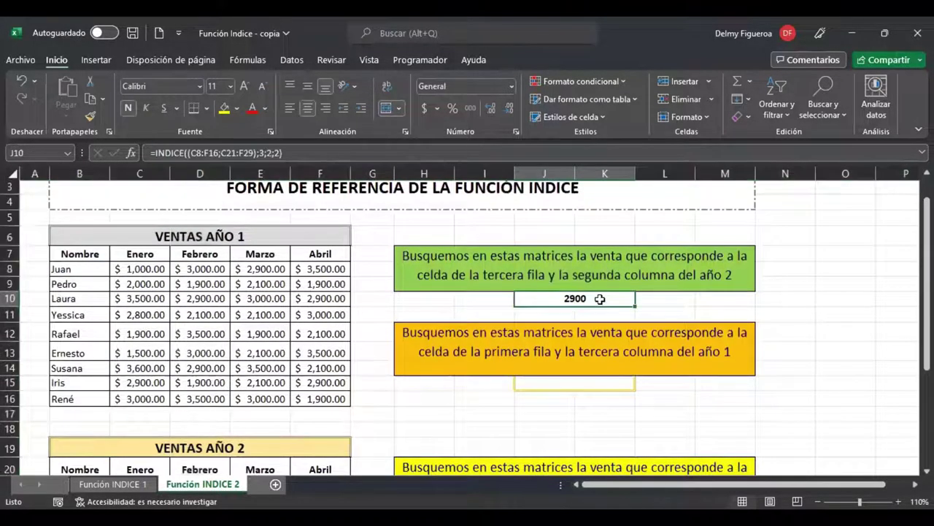
Start an INDICE formula in J15 for the year 1 question, with C8:F16 as the first range inside an extra parenthesis
click(617, 381)
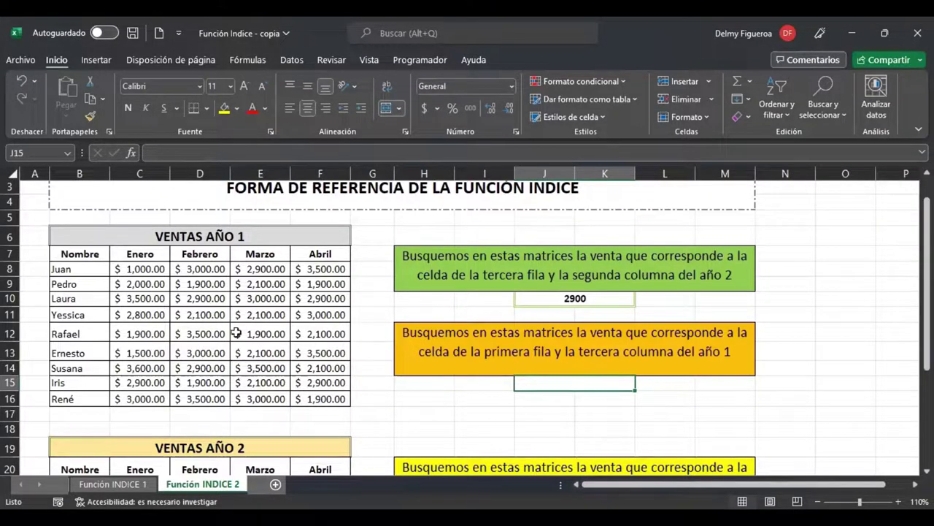
text(+)
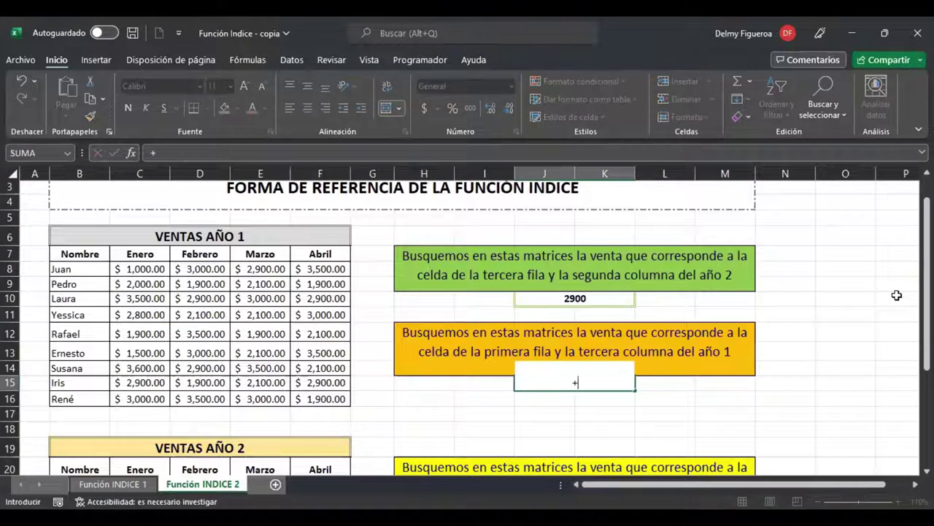
text(indi)
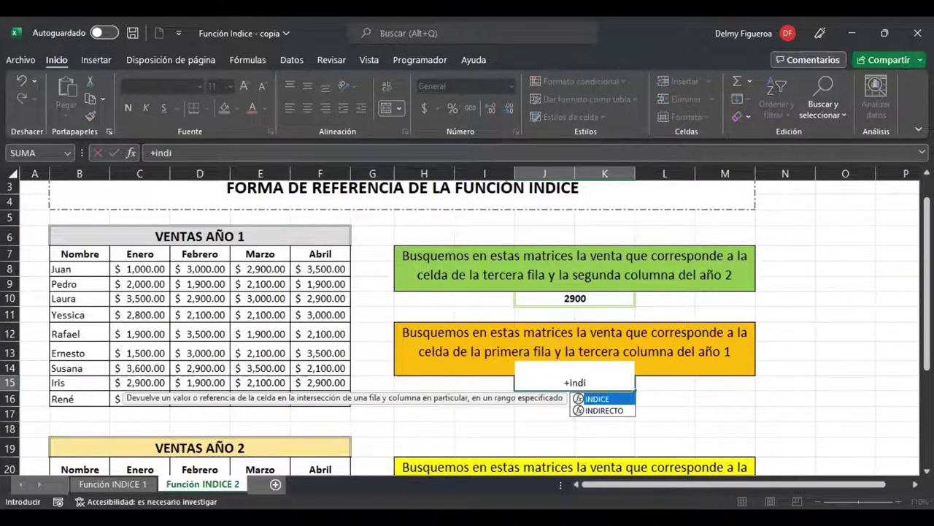
double_click(605, 400)
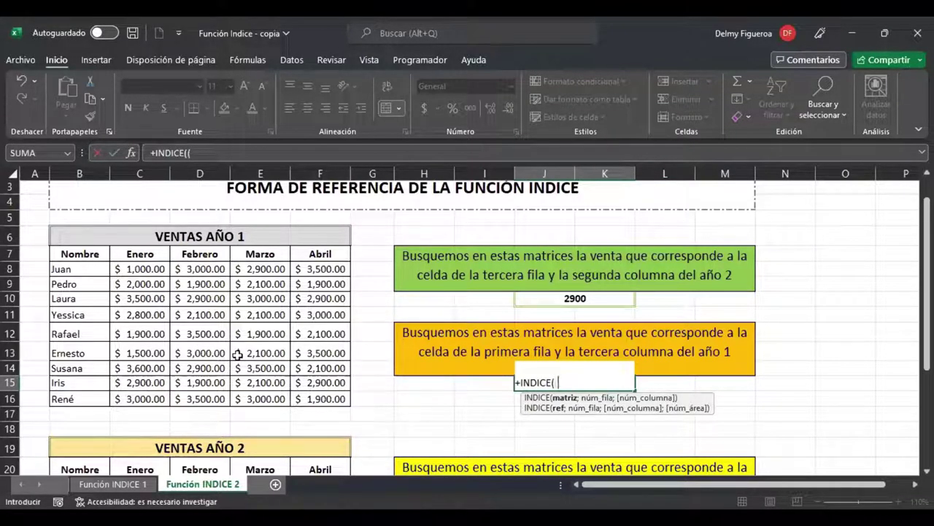
click(139, 268)
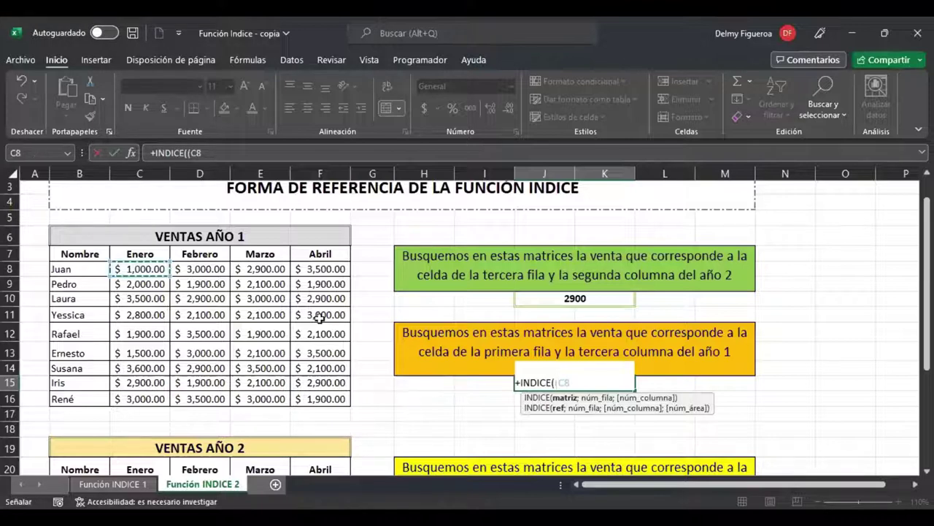
shift+click(322, 390)
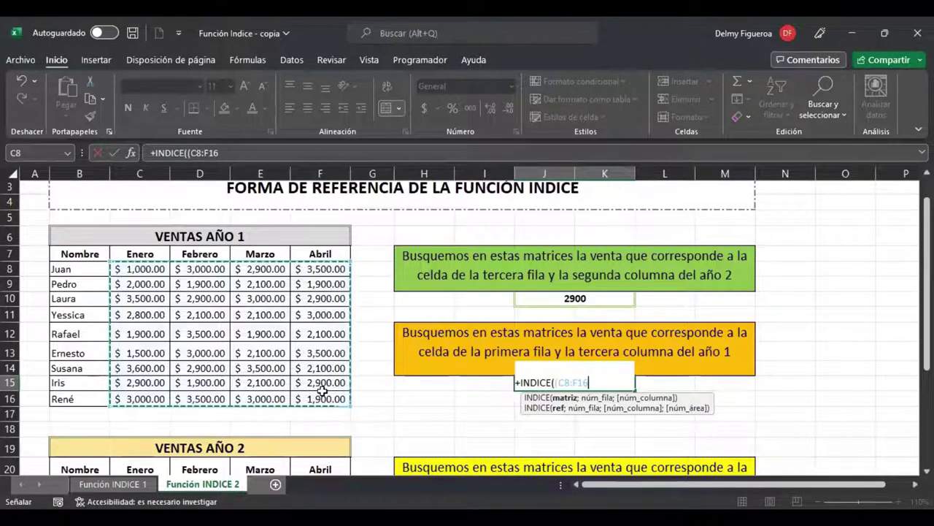
scroll(322, 390, down, 1)
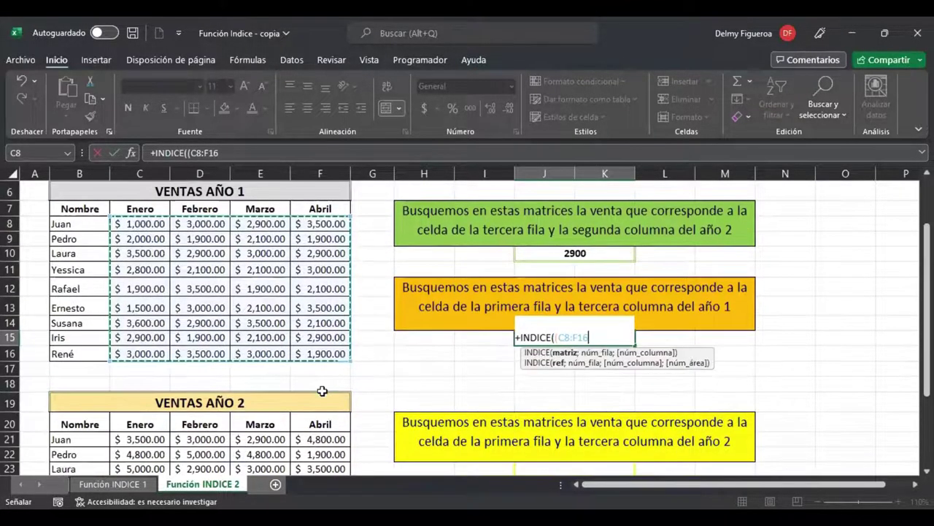
Add the year 2 range C21:F29 as the second area of the J15 formula and close the reference group
text(;)
scroll(322, 391, down, 1)
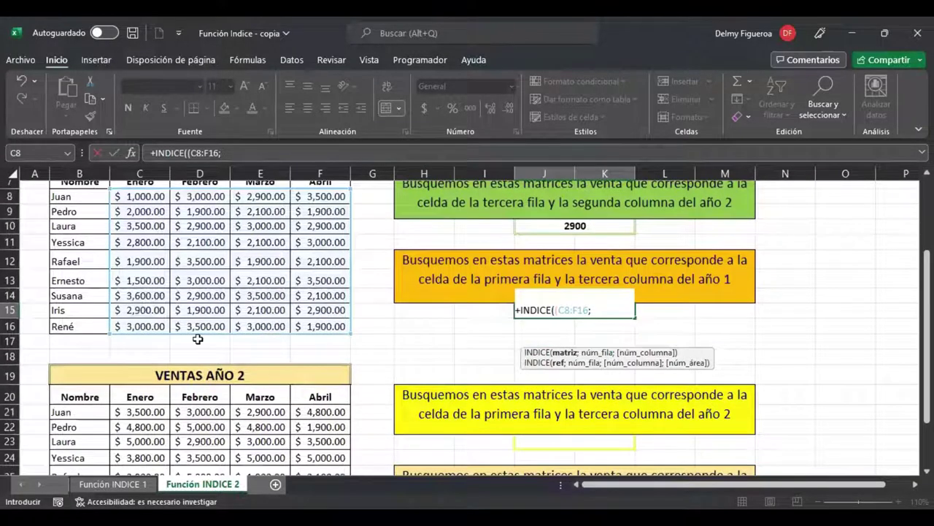
scroll(150, 298, down, 2)
click(168, 305)
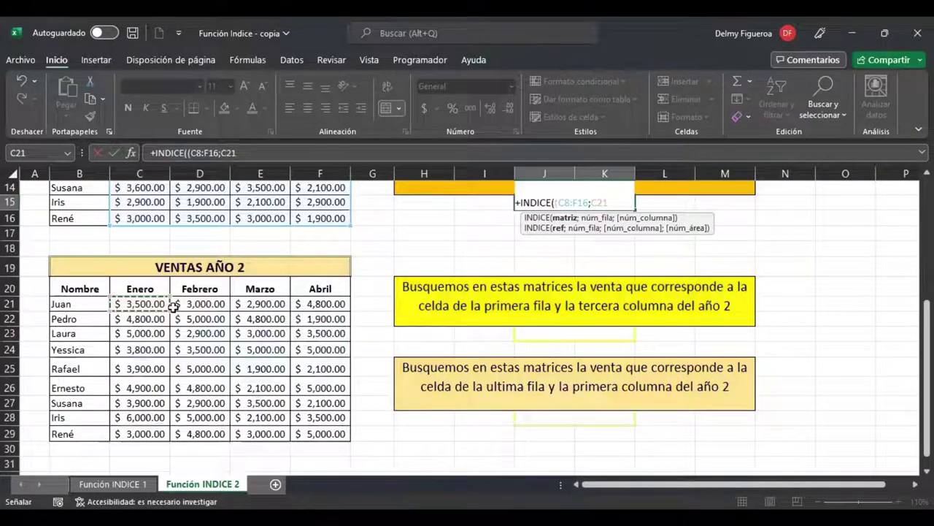
shift+click(336, 433)
scroll(355, 426, up, 2)
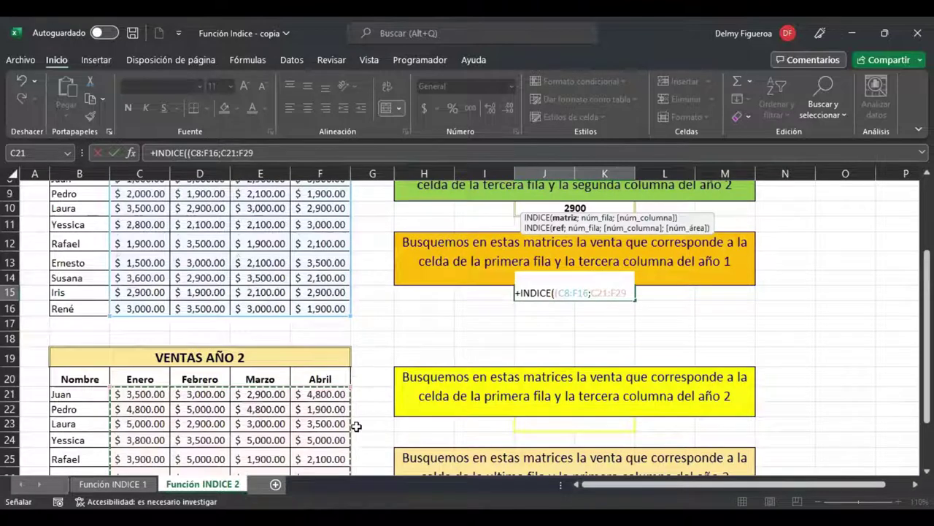
scroll(355, 426, up, 2)
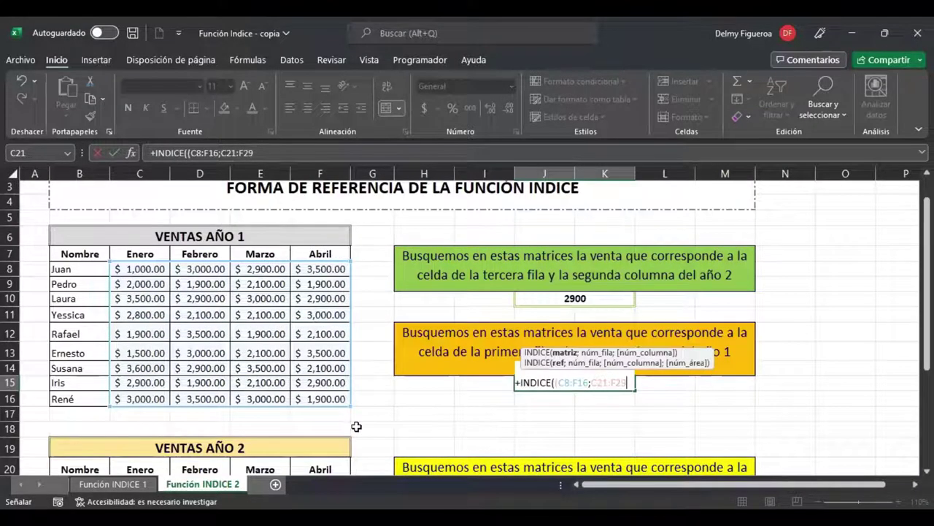
text(;)
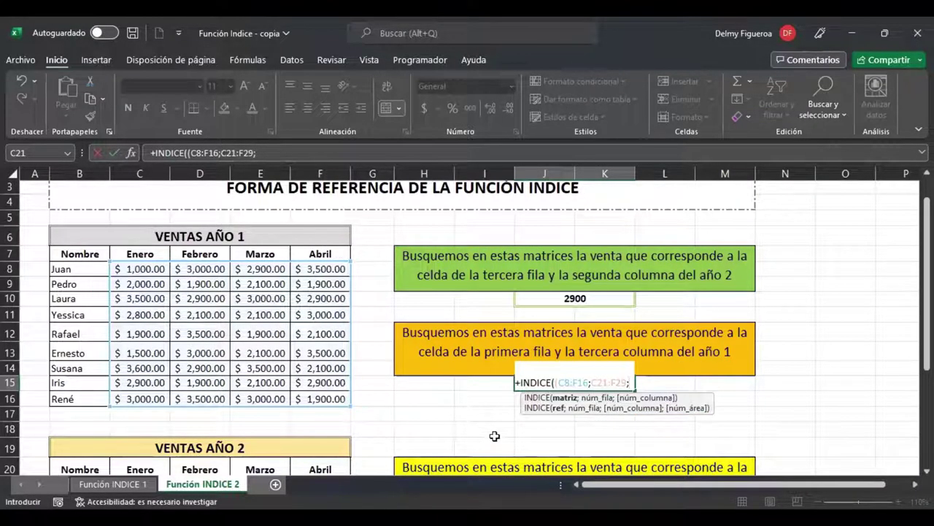
key(BackSpace)
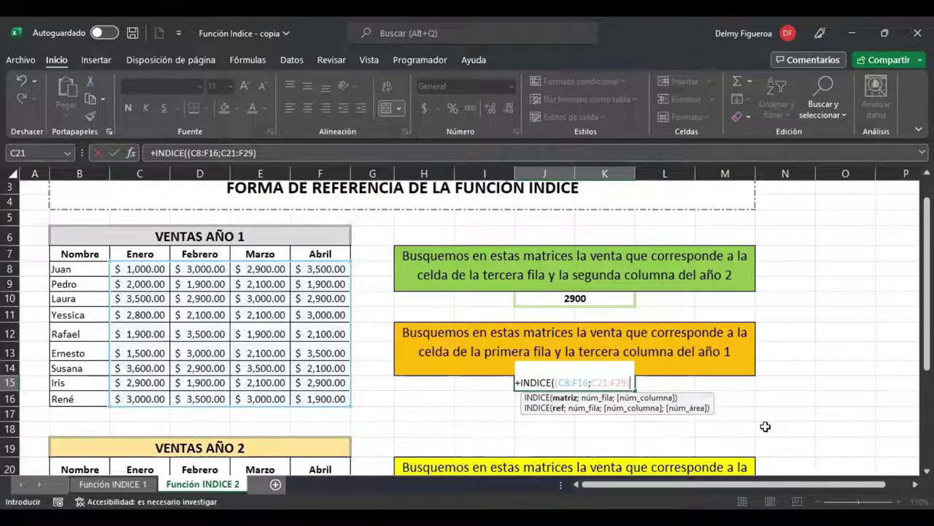
text();)
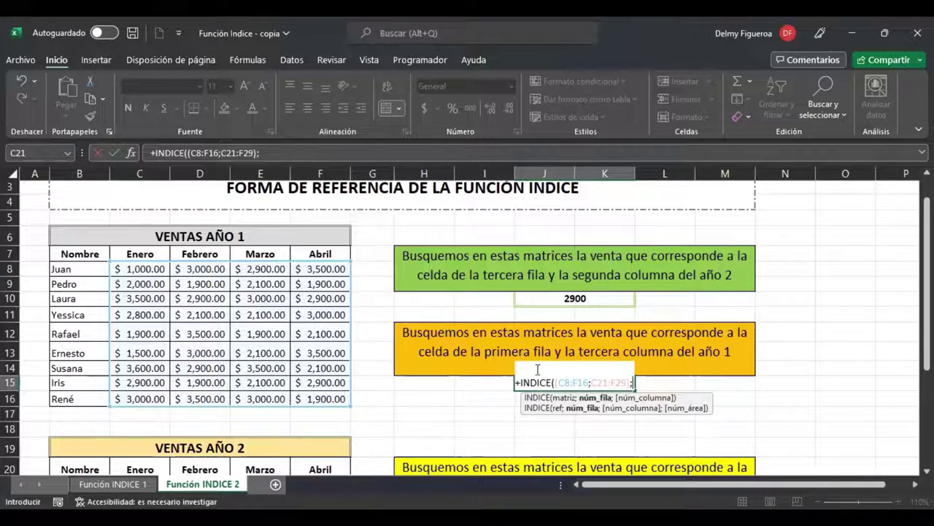
Complete the J15 formula with row 1, column 3 and area 1, accepting the correction that adds the closing parenthesis
text(1)
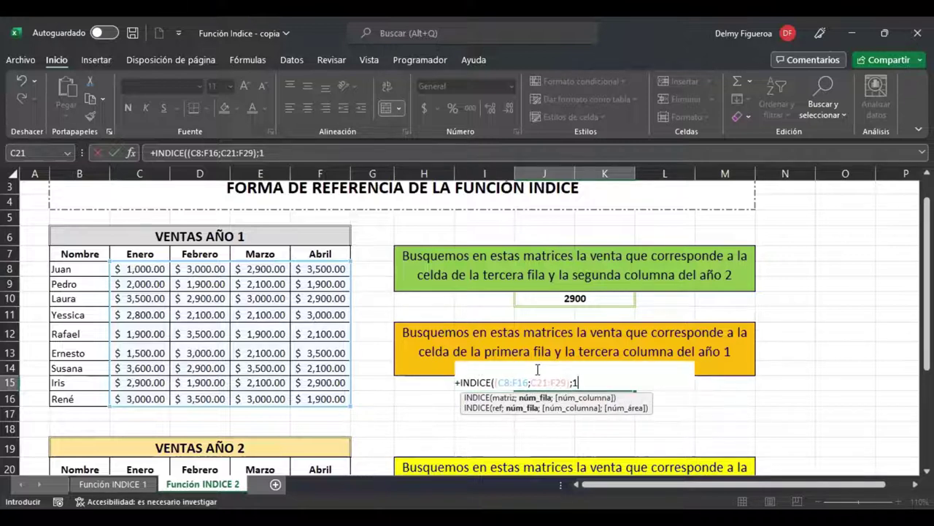
text(;)
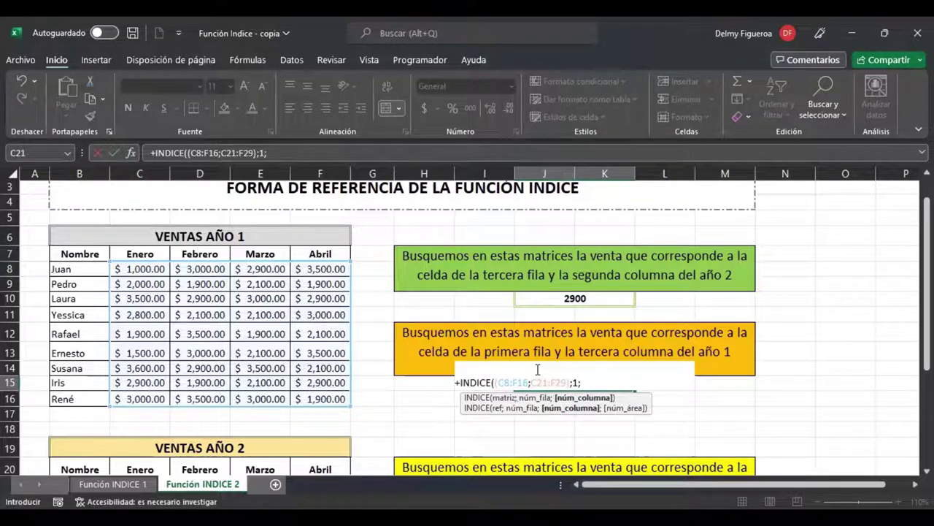
text(3)
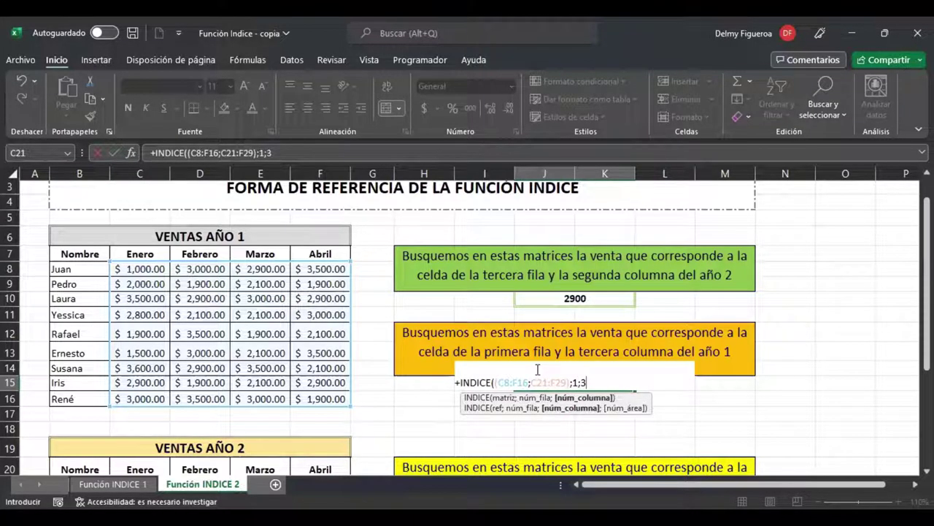
text(;)
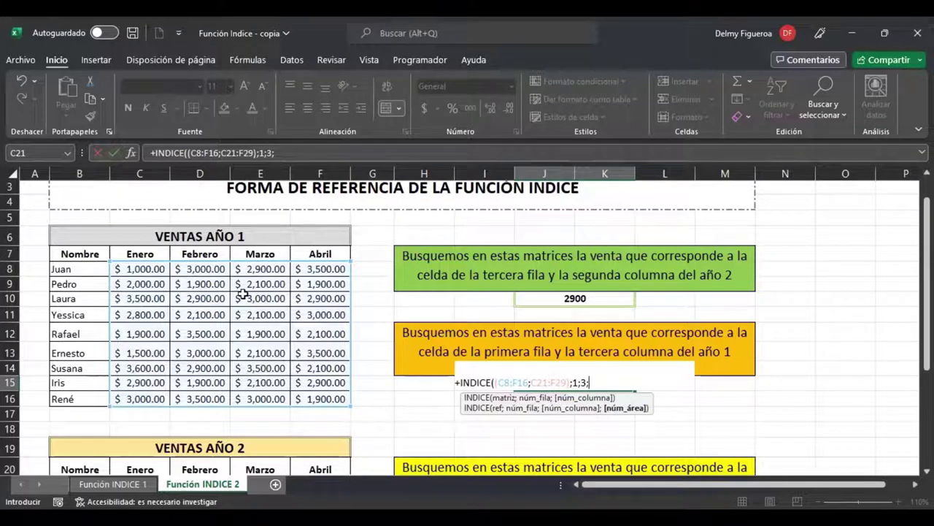
text(1)
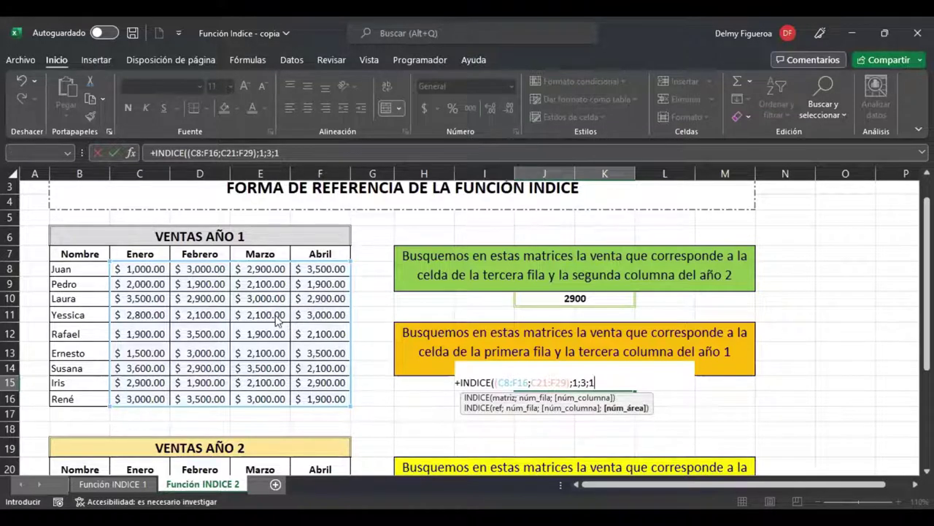
key(Return)
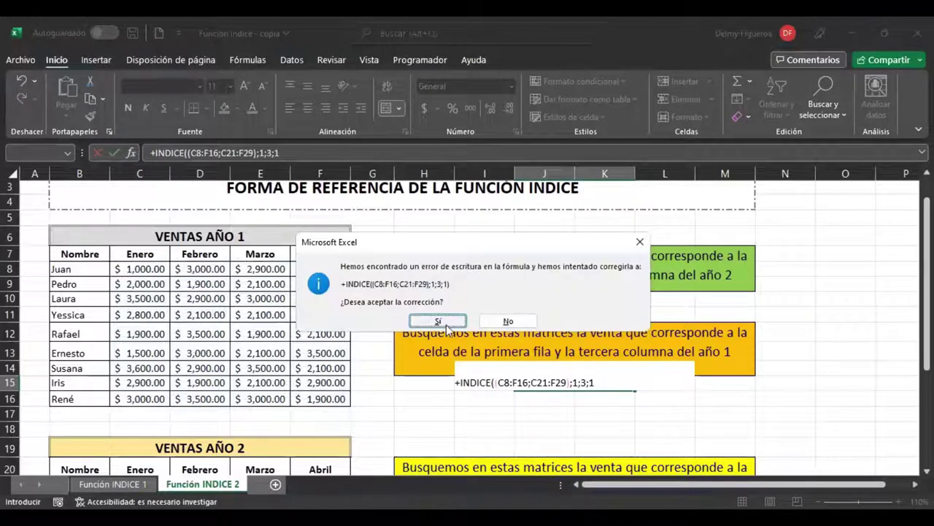
click(443, 322)
Inspect the column and area number arguments of the J15 formula and close it without changes
click(612, 387)
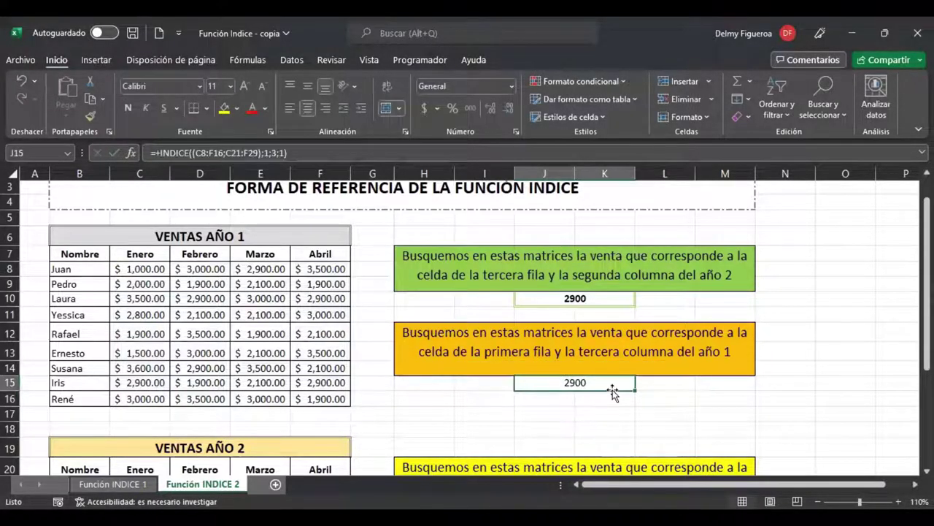
key(F2)
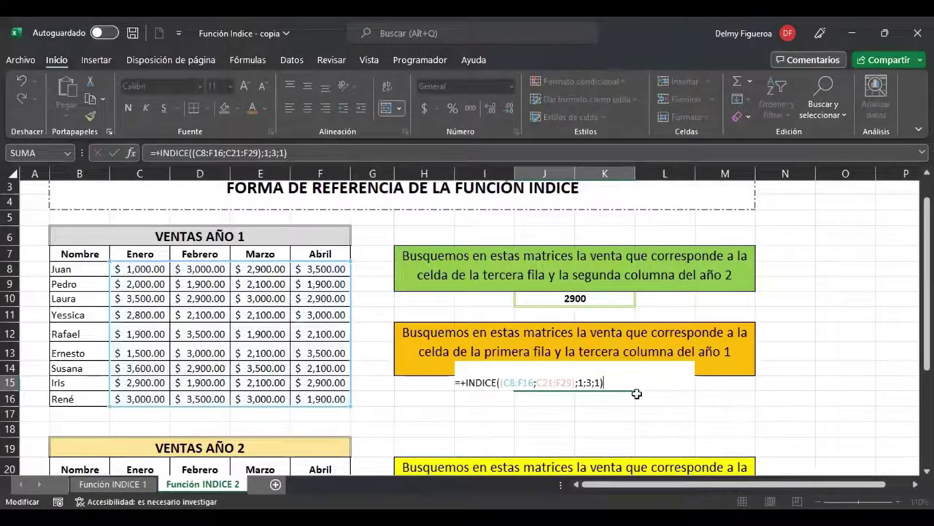
click(591, 383)
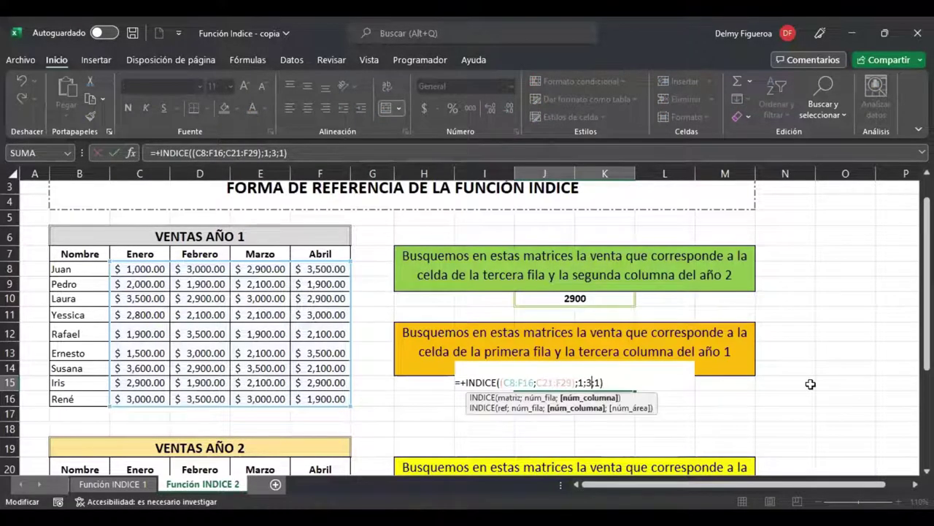
key(Right)
key(Right)
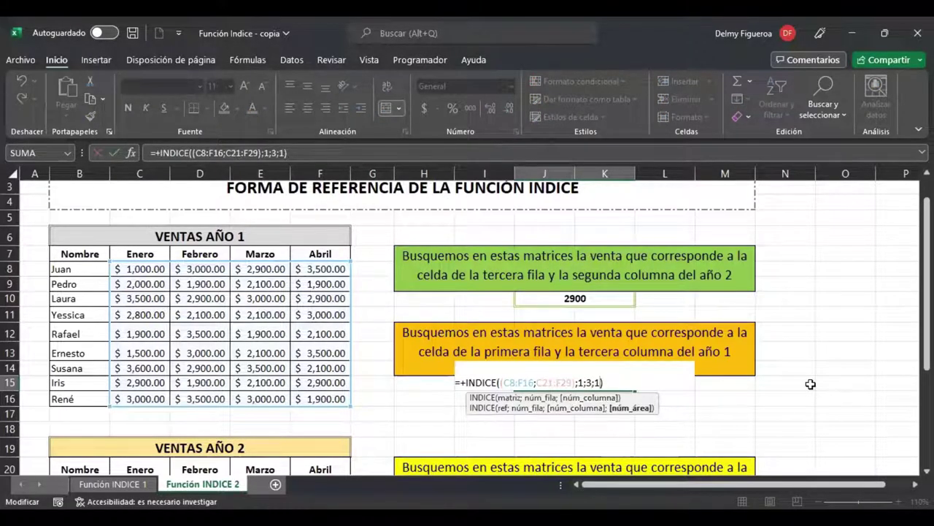
key(ctrl+Return)
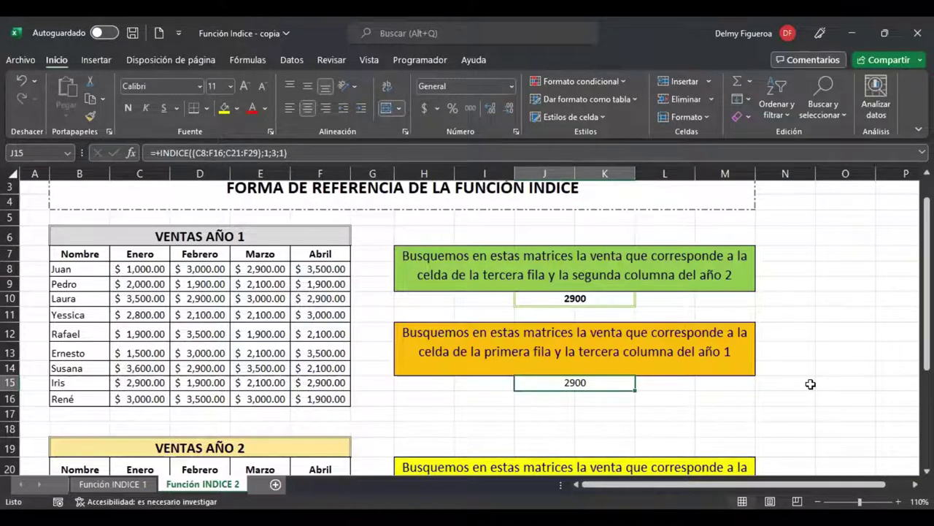
Review the J15 formula once more and check its result by highlighting row 8 and column E in the year 1 table
key(F2)
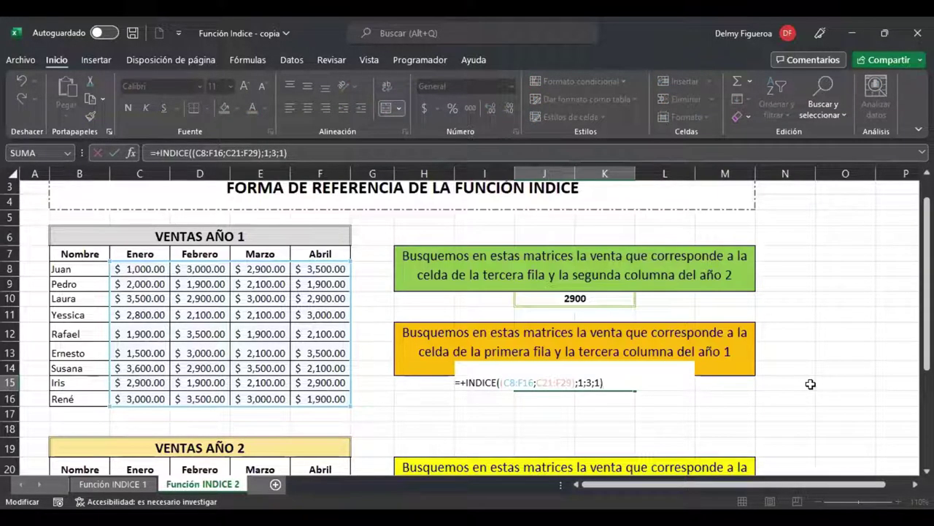
key(Escape)
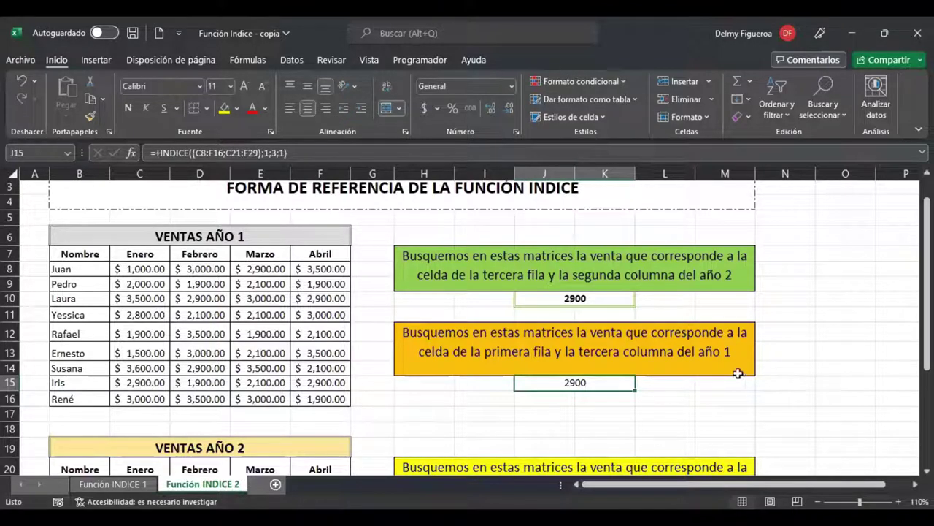
click(10, 268)
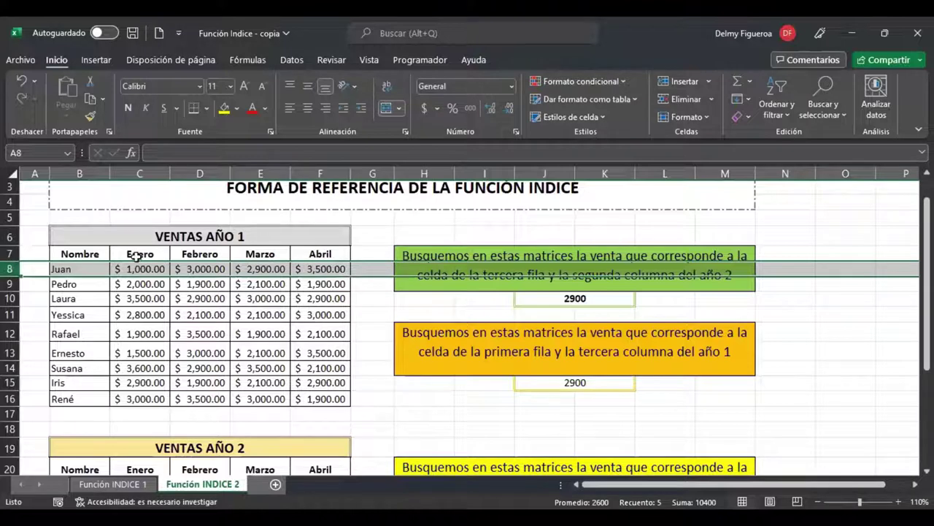
ctrl+click(260, 173)
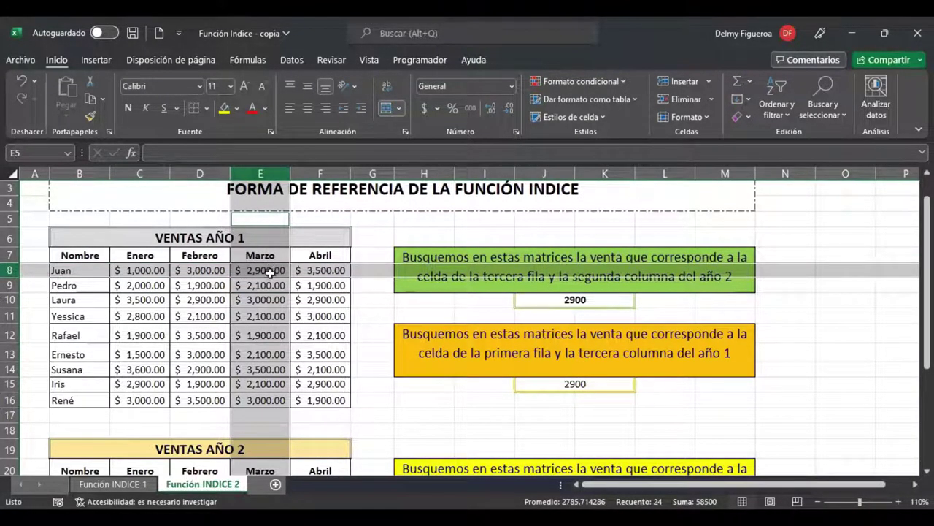
Start an INDICE formula in cell J23 and open a nested parenthesis group for its references
scroll(595, 365, down, 1)
scroll(595, 365, down, 3)
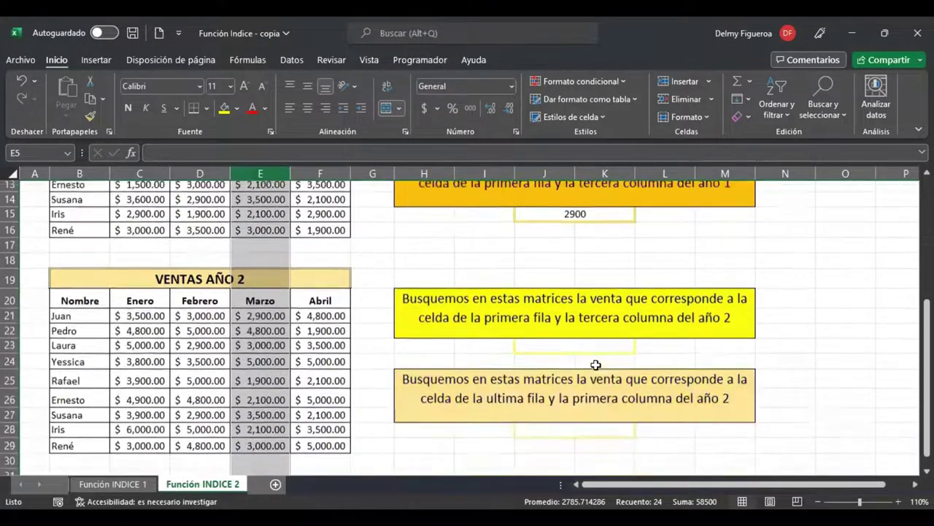
click(599, 334)
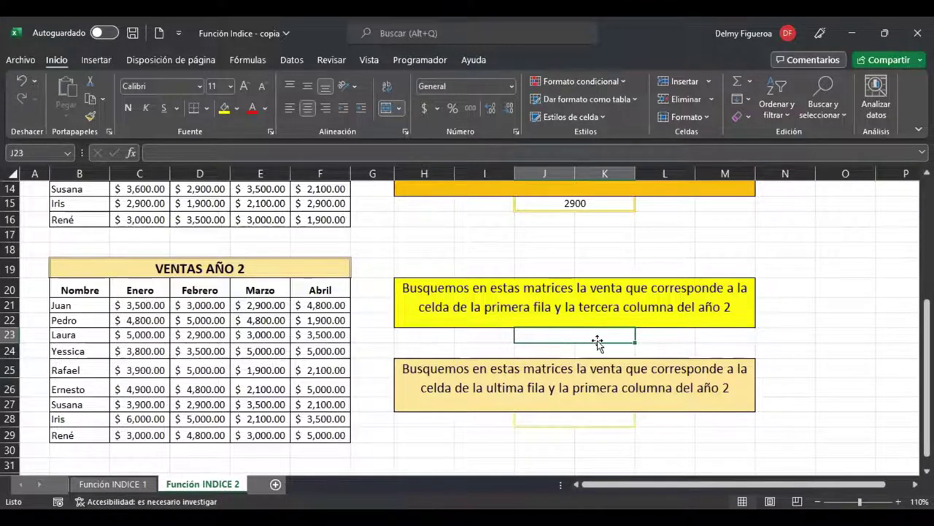
scroll(906, 334, up, 1)
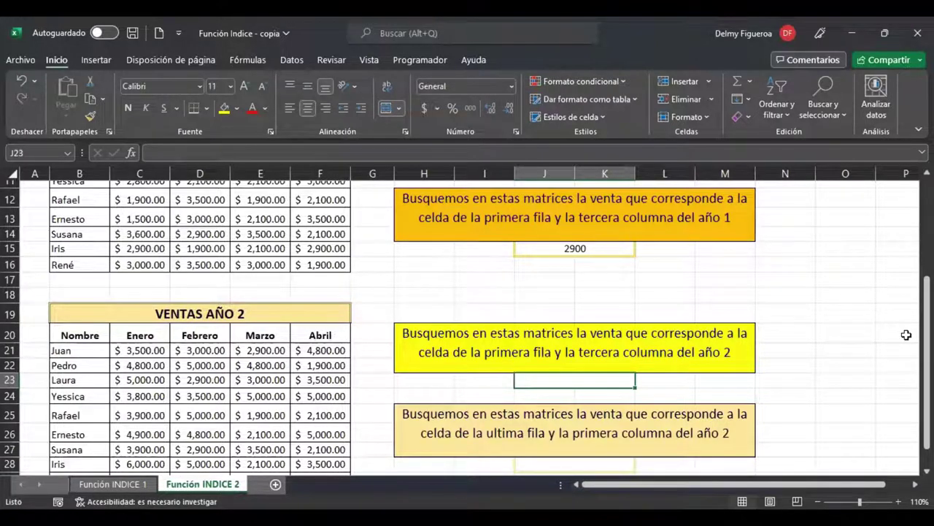
text(+)
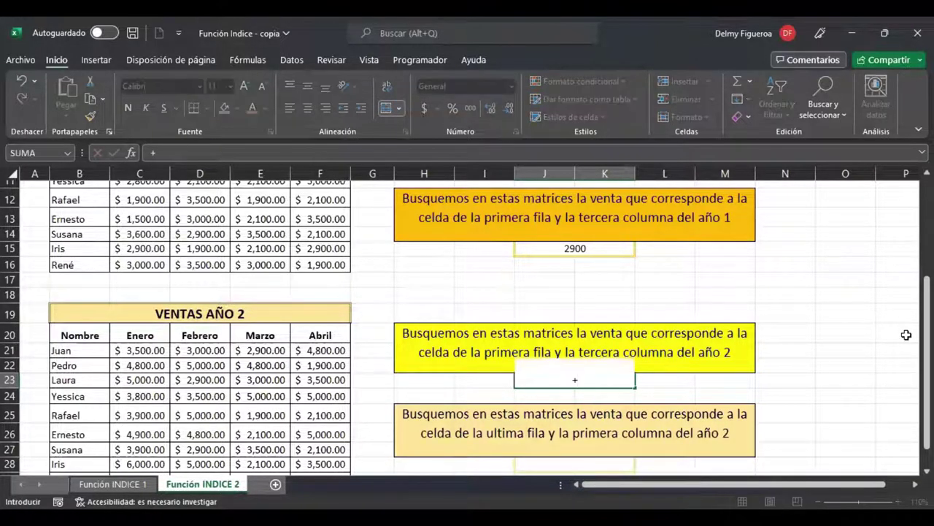
text(indi)
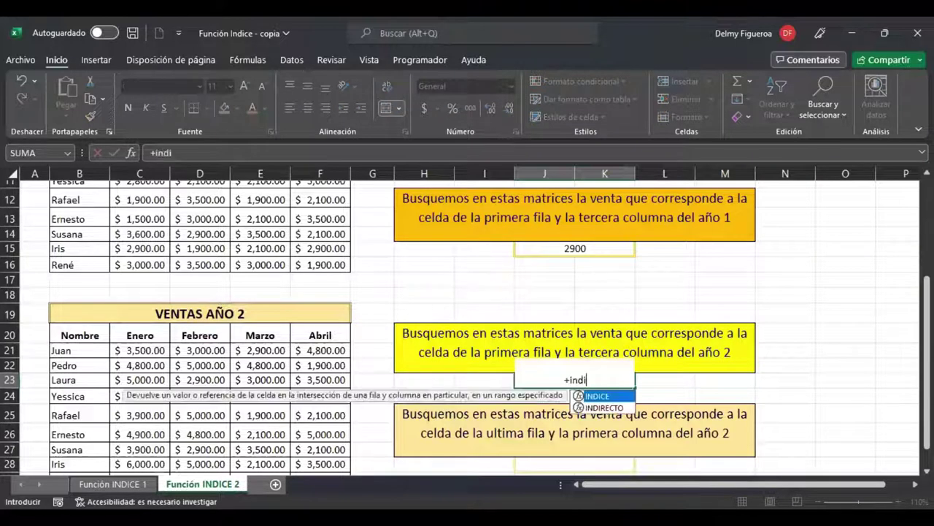
double_click(606, 396)
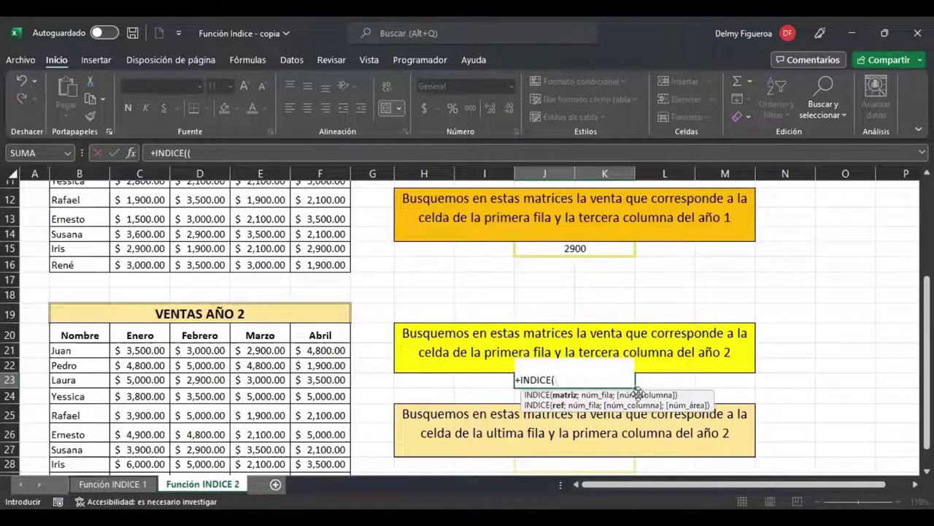
text(()
Enter the year 1 range C8:F16 and the year 2 range C21:F29 as the two areas of the J23 formula, closing the reference group
scroll(353, 359, up, 2)
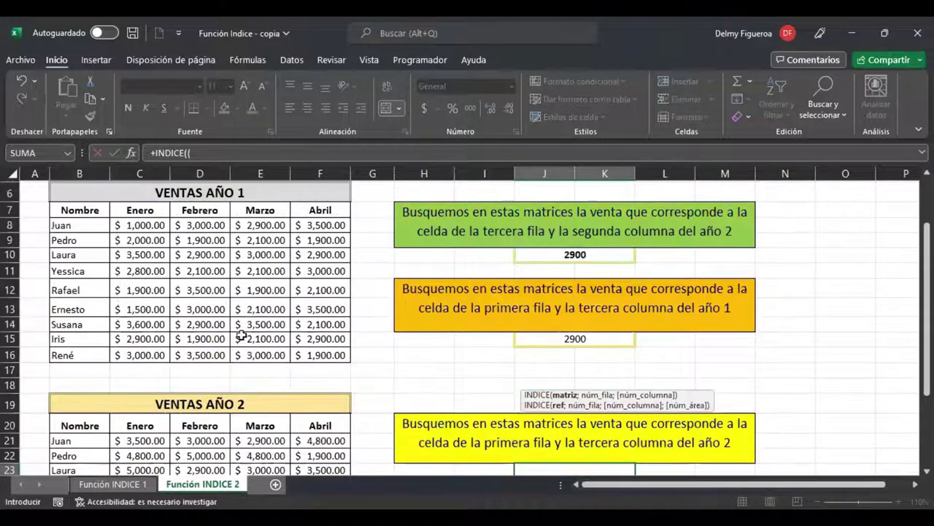
click(163, 230)
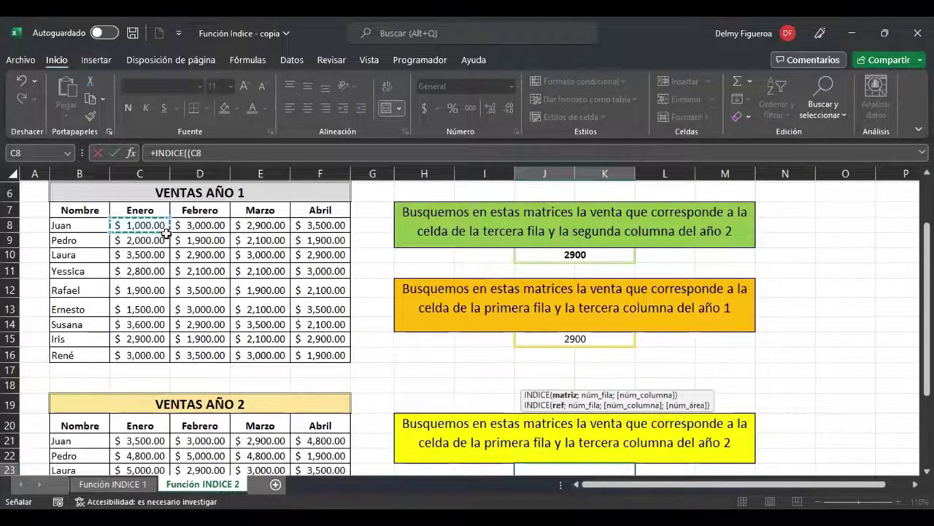
drag(166, 230, 343, 355)
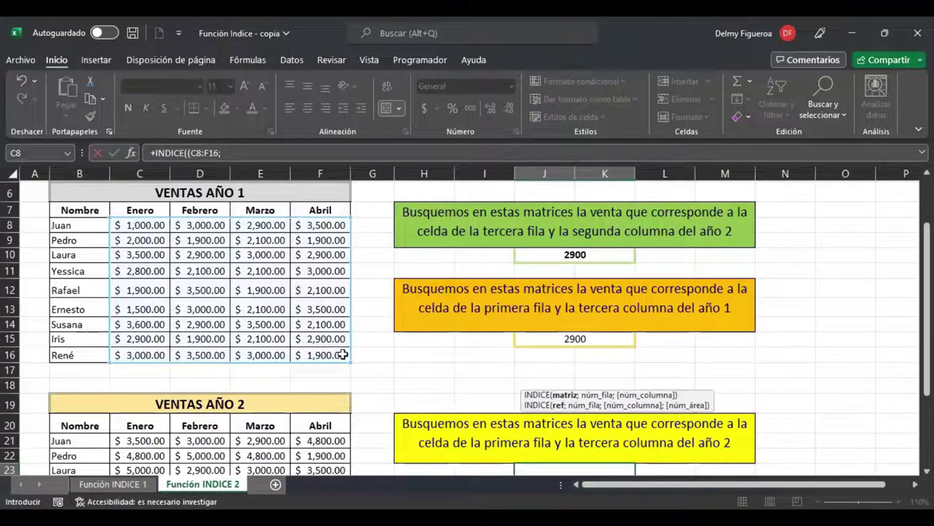
text(;)
scroll(624, 368, down, 3)
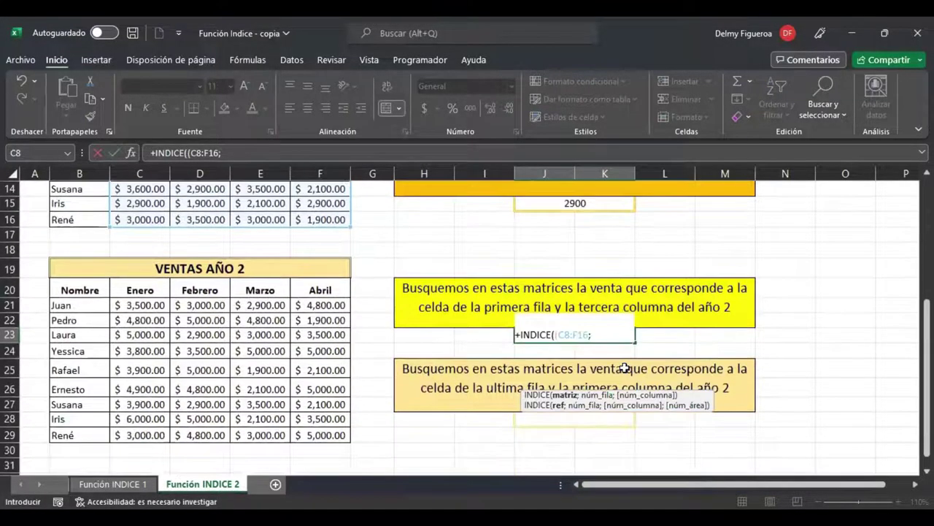
click(143, 302)
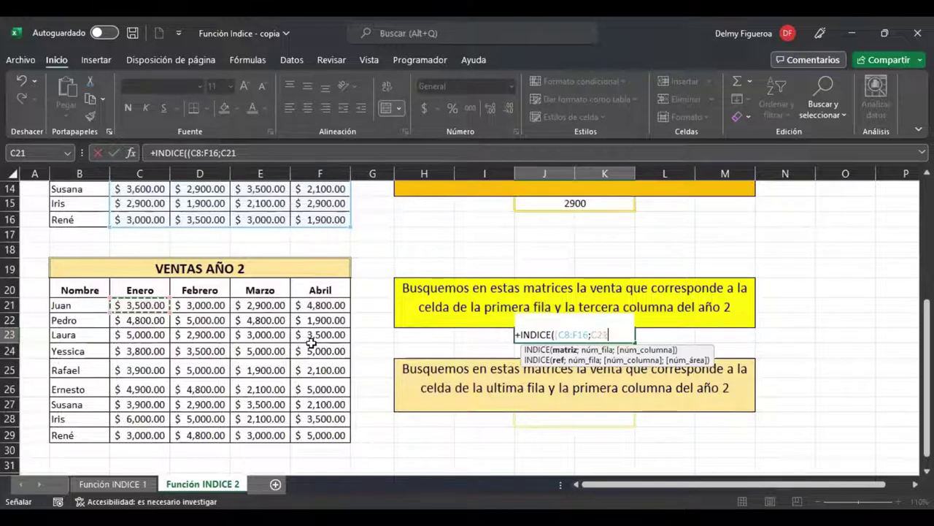
shift+click(310, 428)
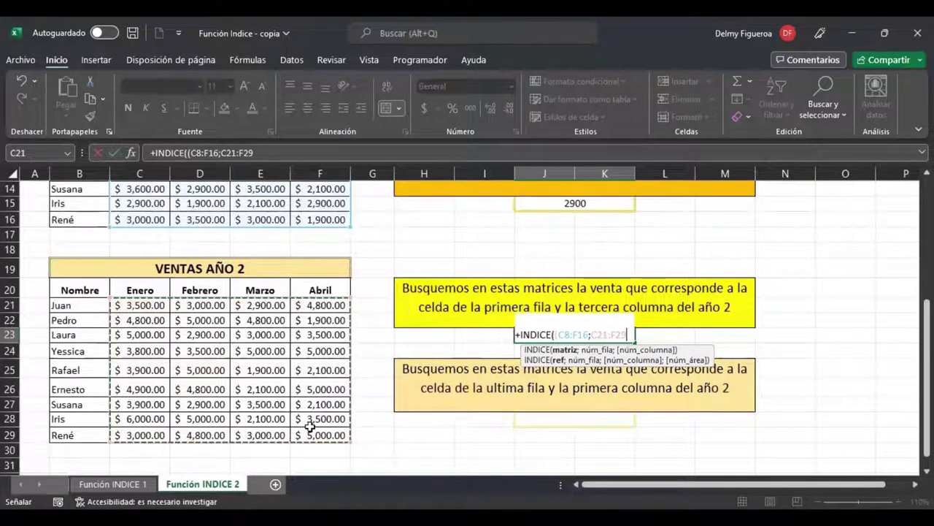
text())
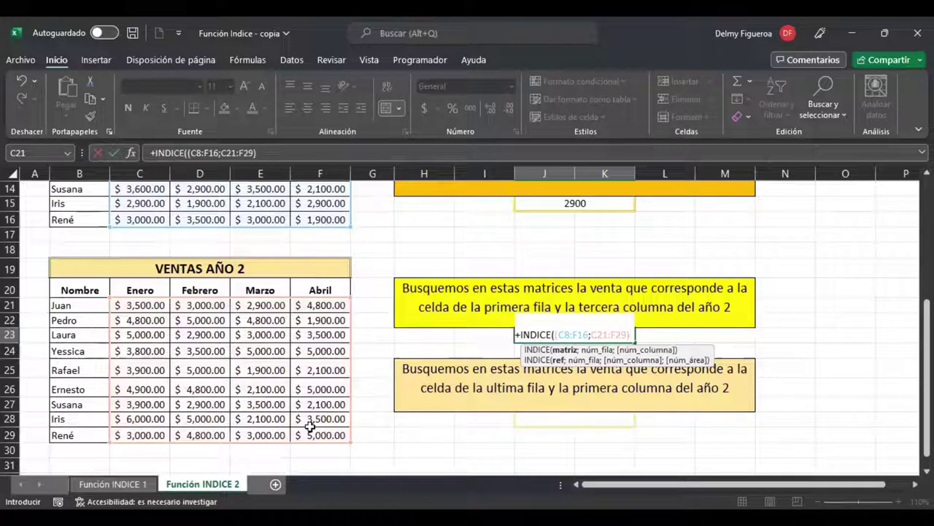
Complete the J23 formula with row number 1 and column number 2, keeping the cell selected
text(;)
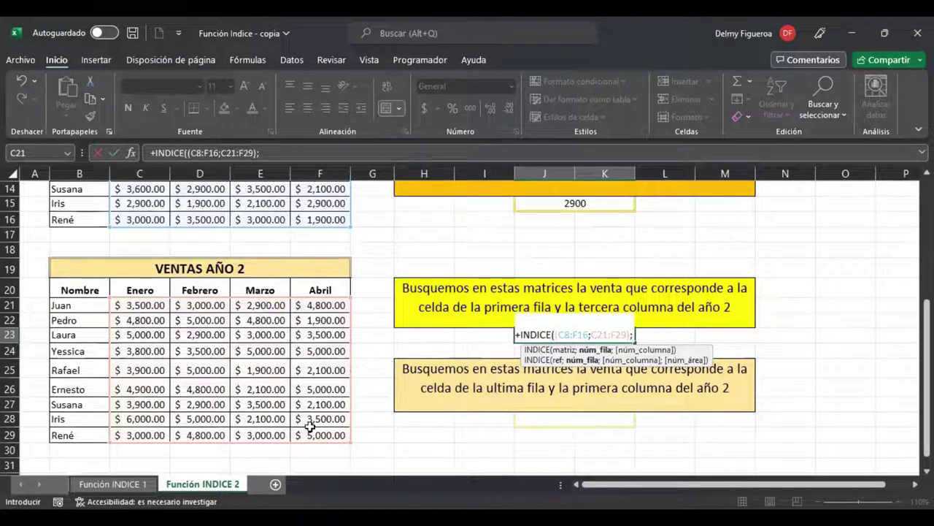
text(1)
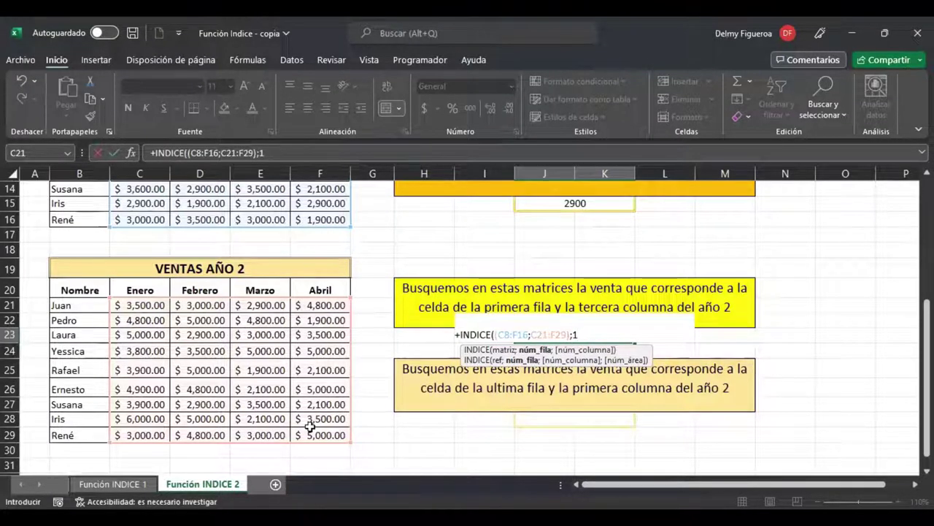
text(;2)
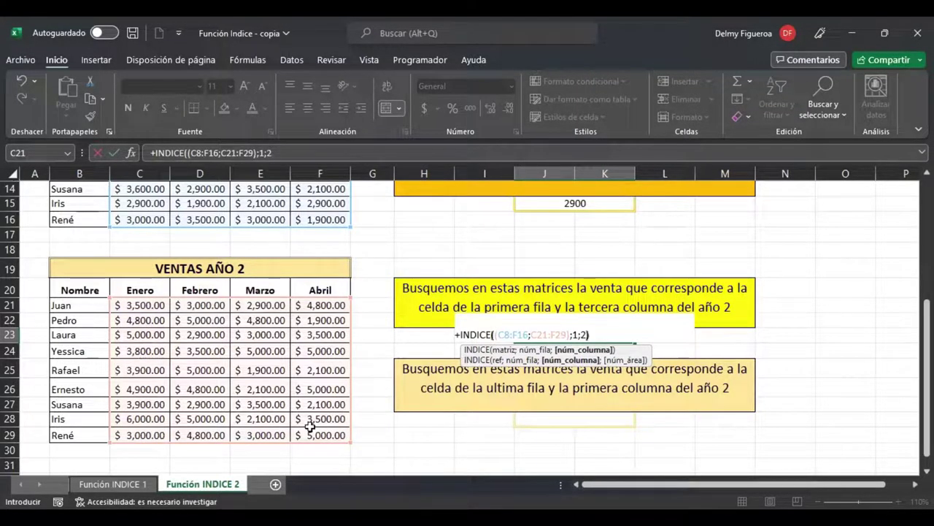
text())
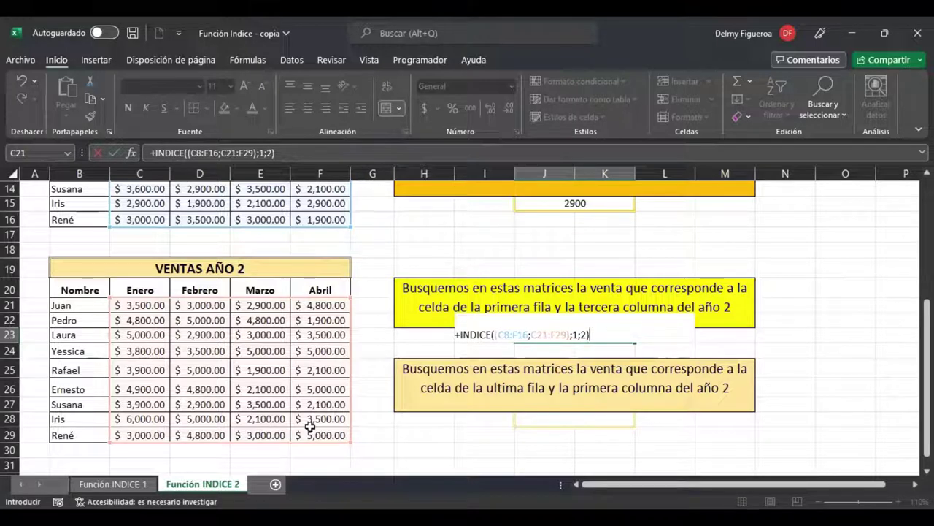
key(ctrl+Return)
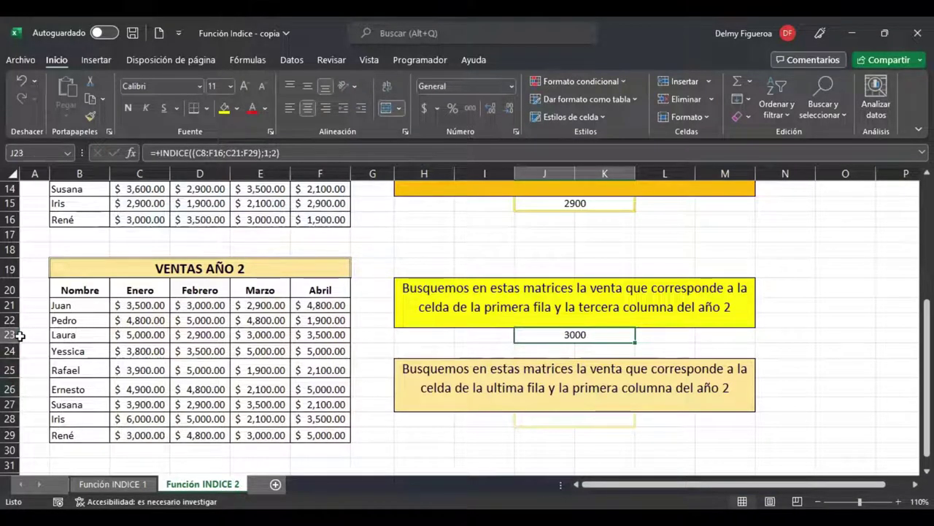
Inspect the row and column number arguments of the J23 formula and close it without changes
key(F2)
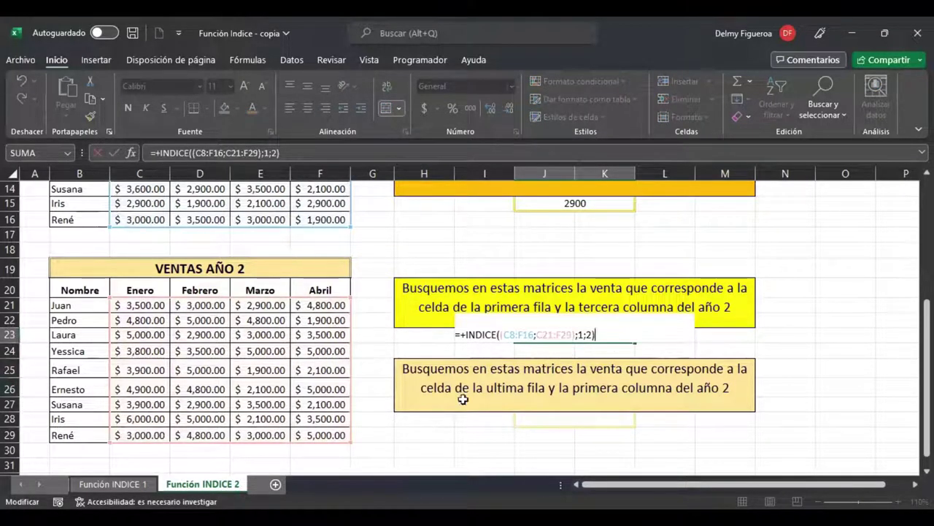
click(582, 334)
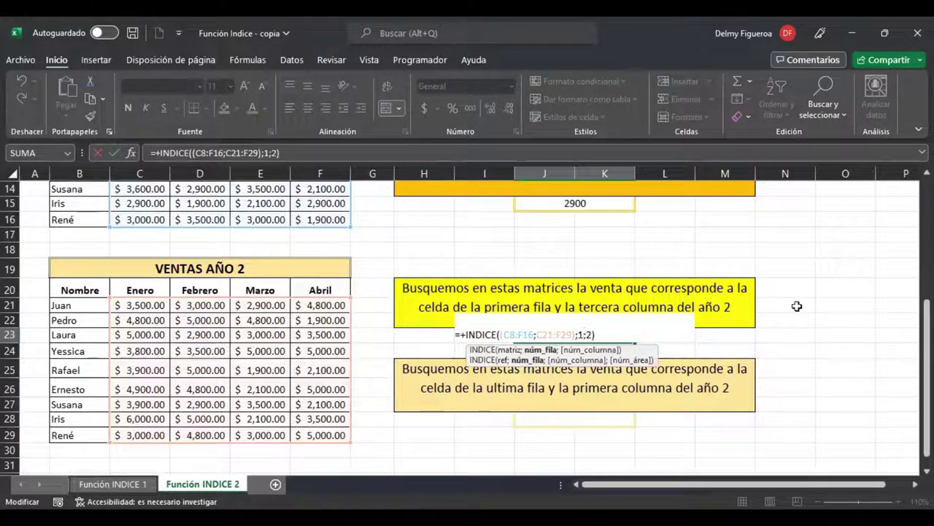
key(Right)
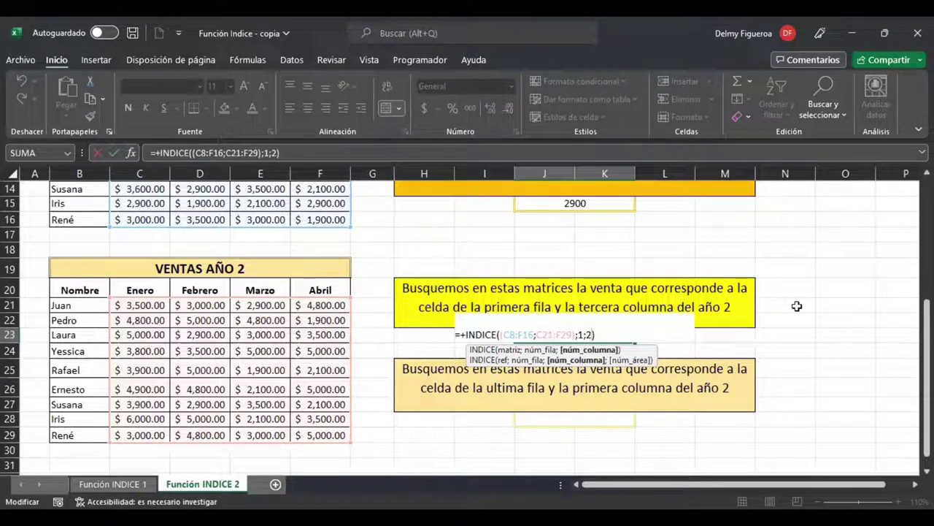
key(Right)
key(Return)
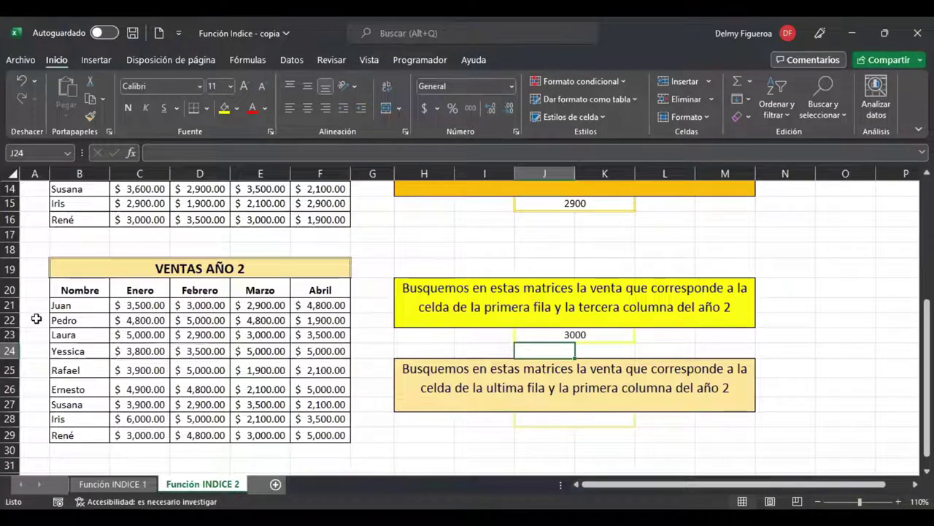
Highlight row 21 and column E to check the J23 result against the year 1 and year 2 tables
click(10, 305)
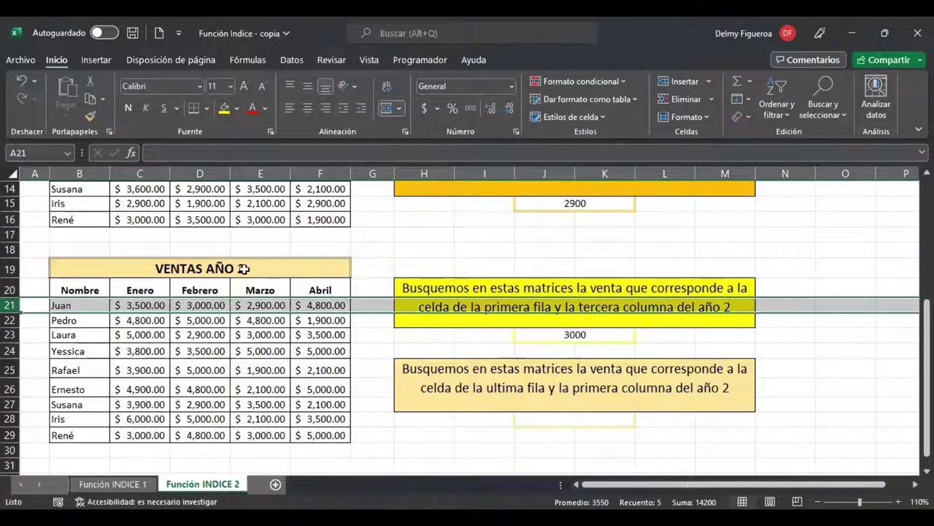
ctrl+click(264, 173)
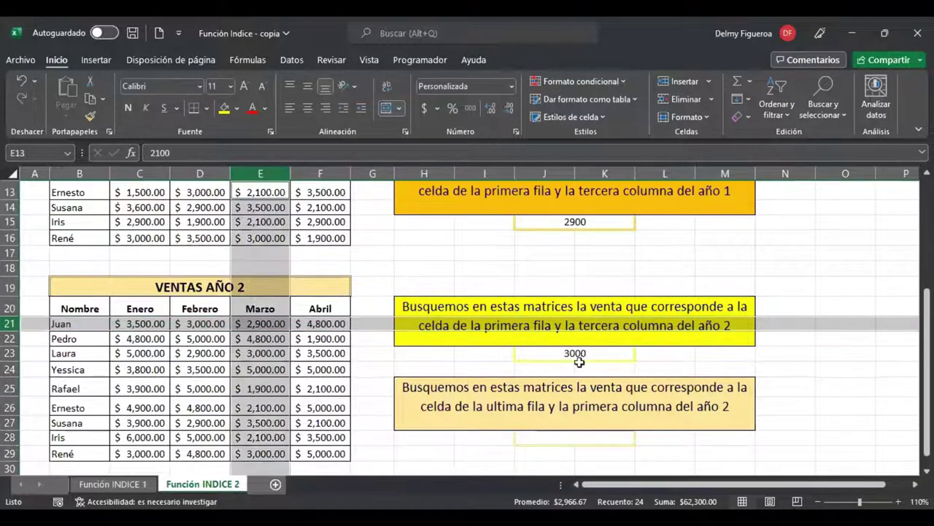
scroll(555, 358, up, 3)
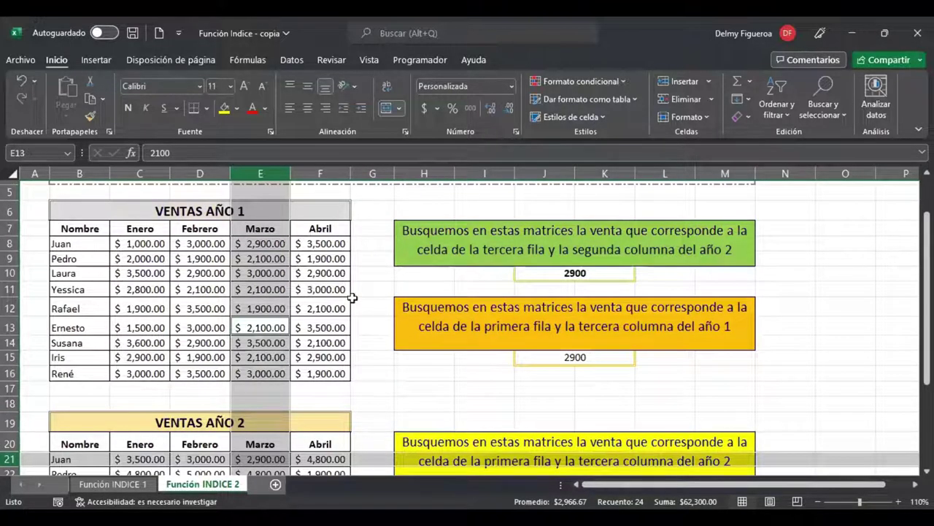
scroll(276, 271, down, 1)
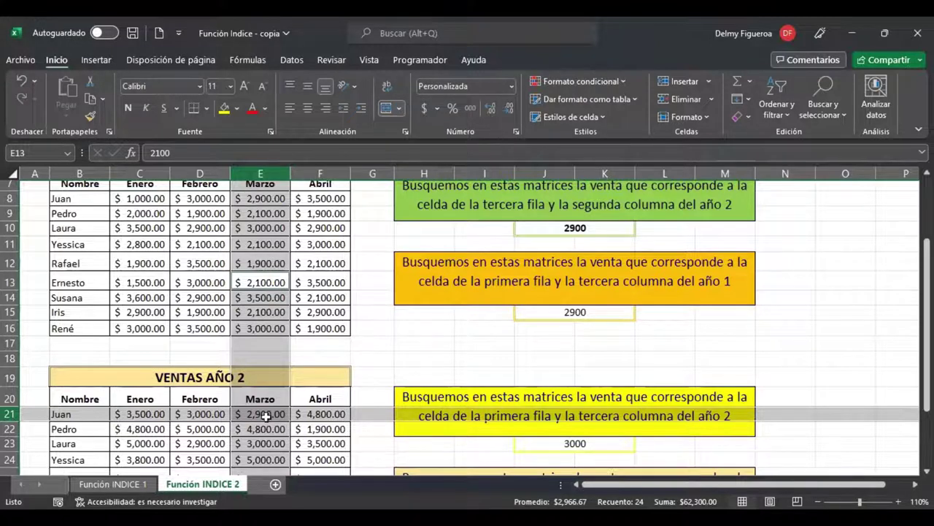
scroll(265, 415, up, 1)
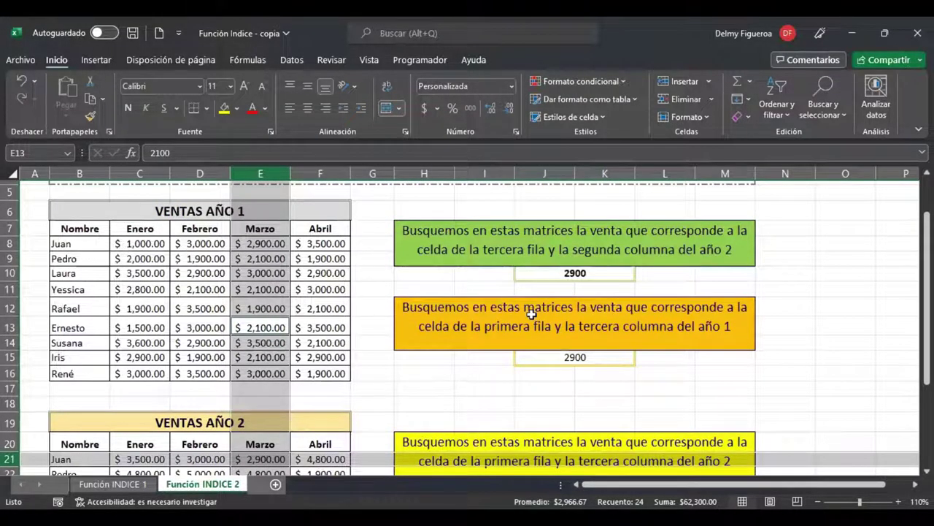
scroll(532, 315, down, 2)
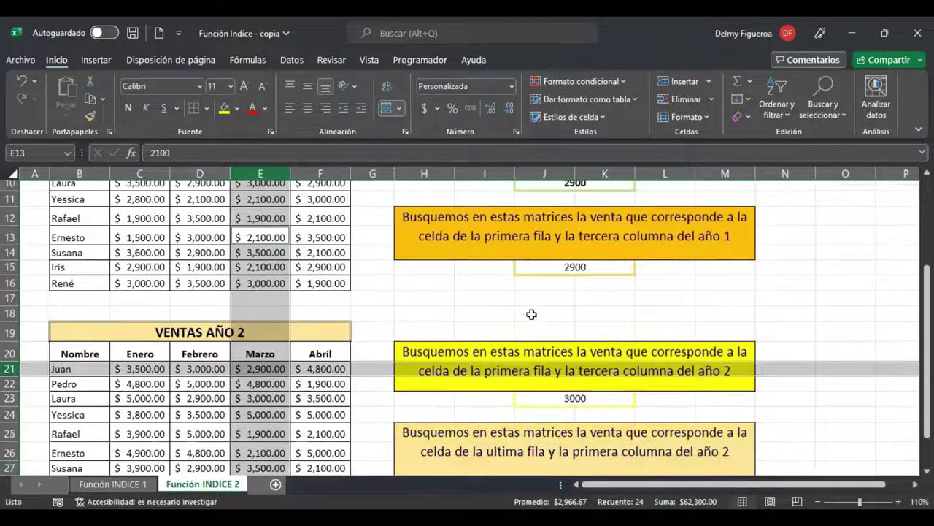
Add area number 2 as the last argument of the J23 formula
click(576, 398)
key(F2)
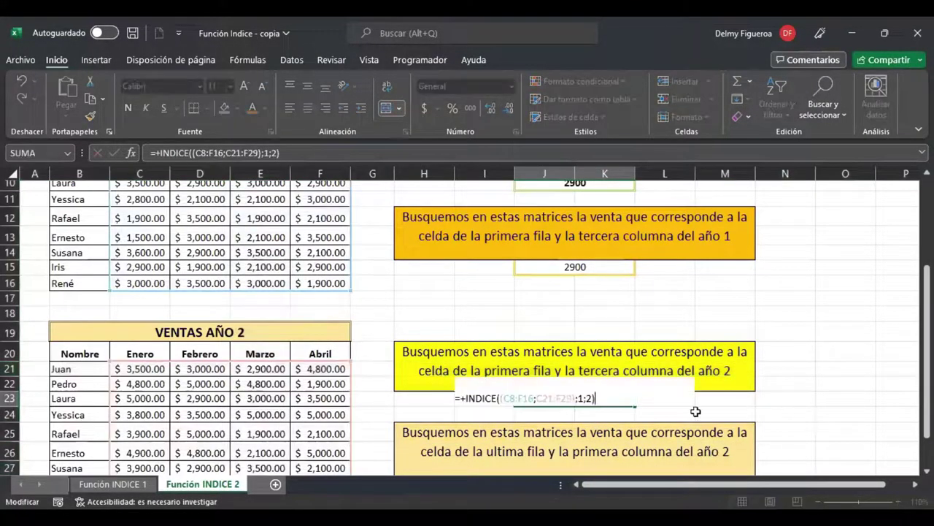
click(588, 398)
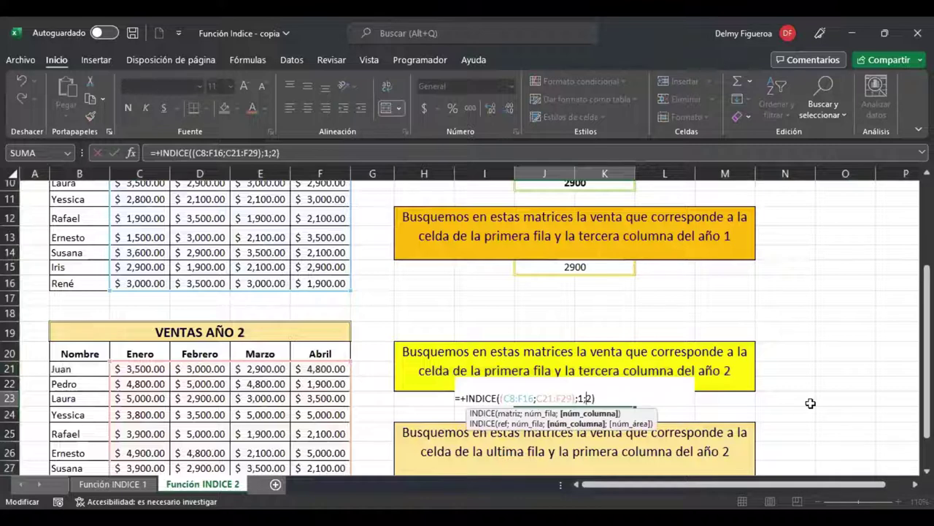
text(;)
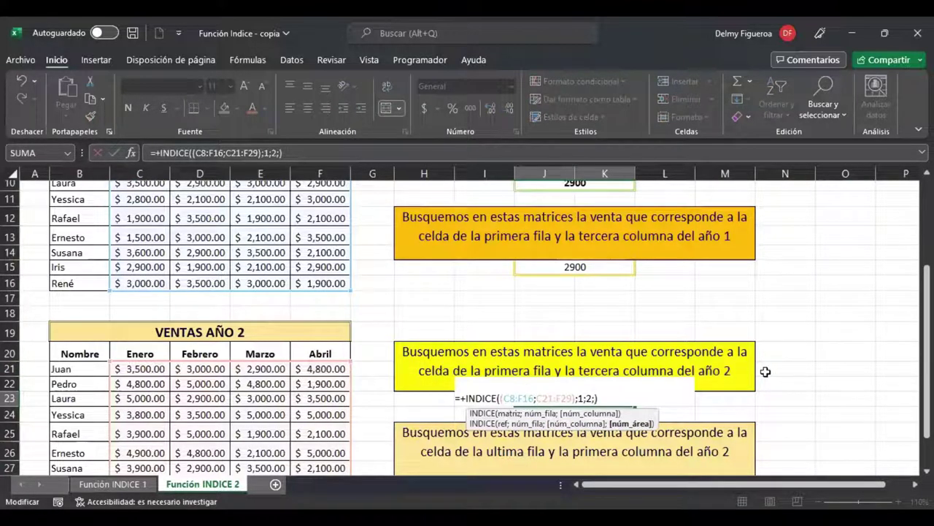
text(2)
key(Return)
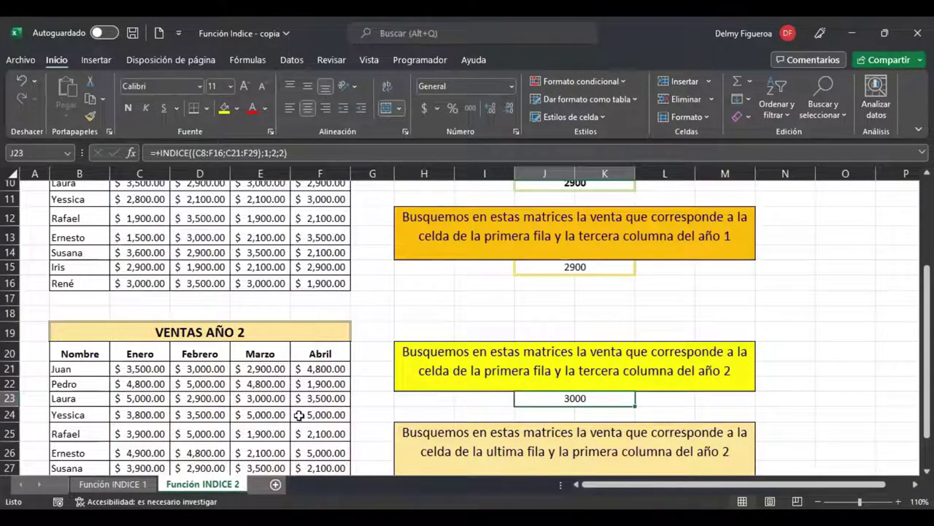
Change the column number argument of the J23 formula to 3
key(F2)
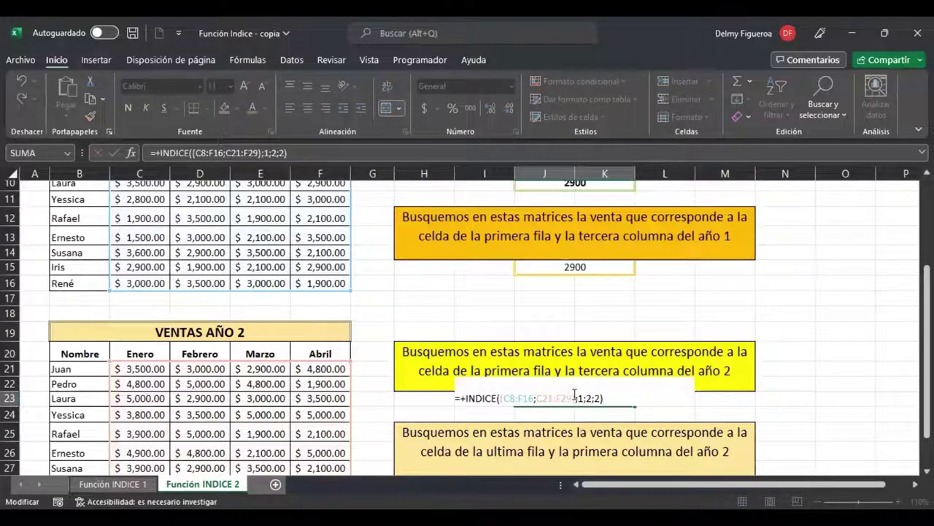
click(588, 395)
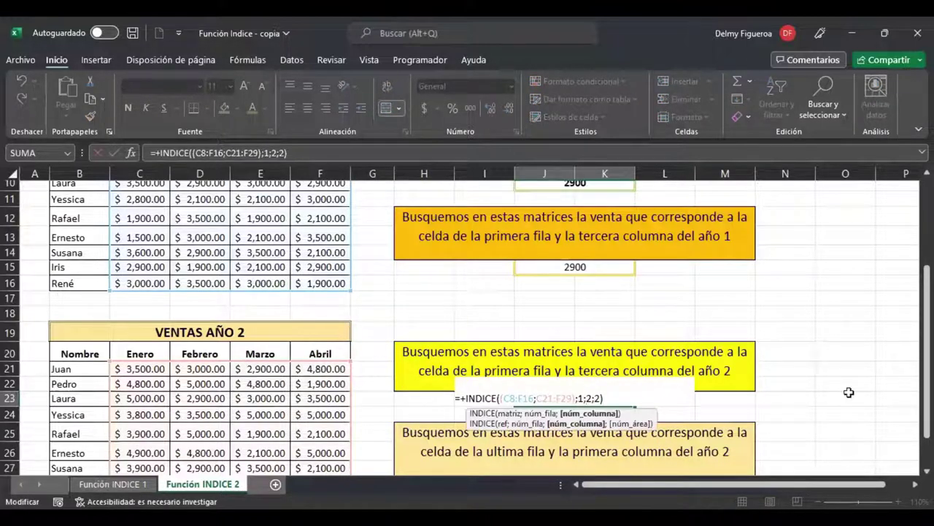
key(BackSpace)
text(3)
key(ctrl+Return)
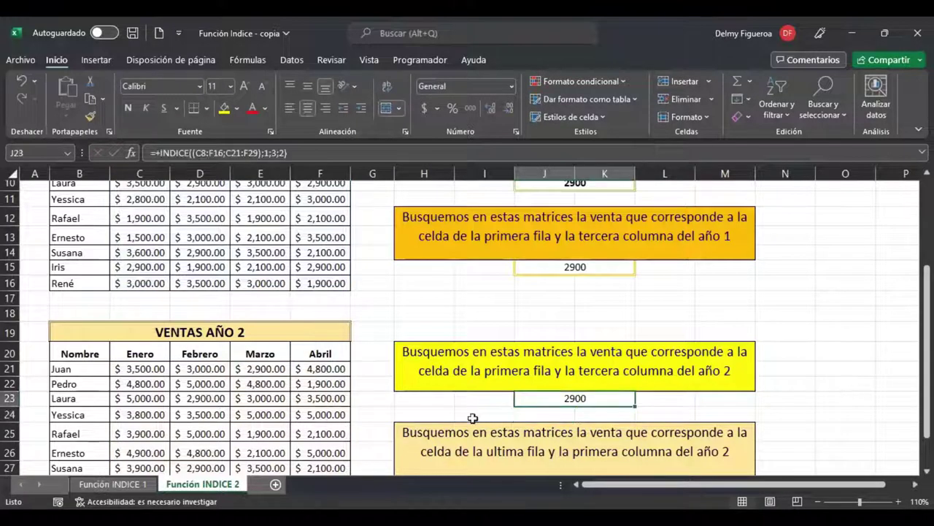
Start an INDICE formula in J28 with the year 1 sales range C8:F16 as the first area of a parenthesised reference
click(219, 370)
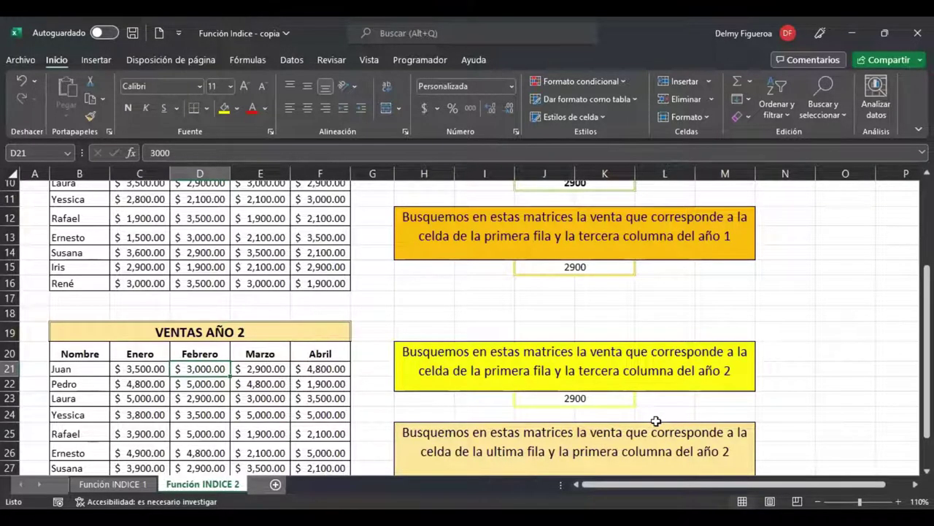
scroll(656, 421, down, 1)
scroll(655, 421, down, 1)
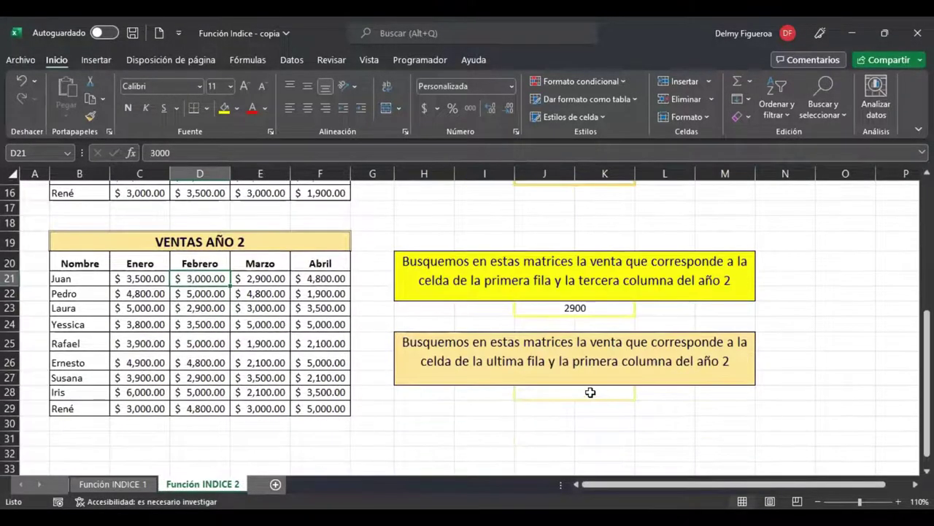
click(571, 388)
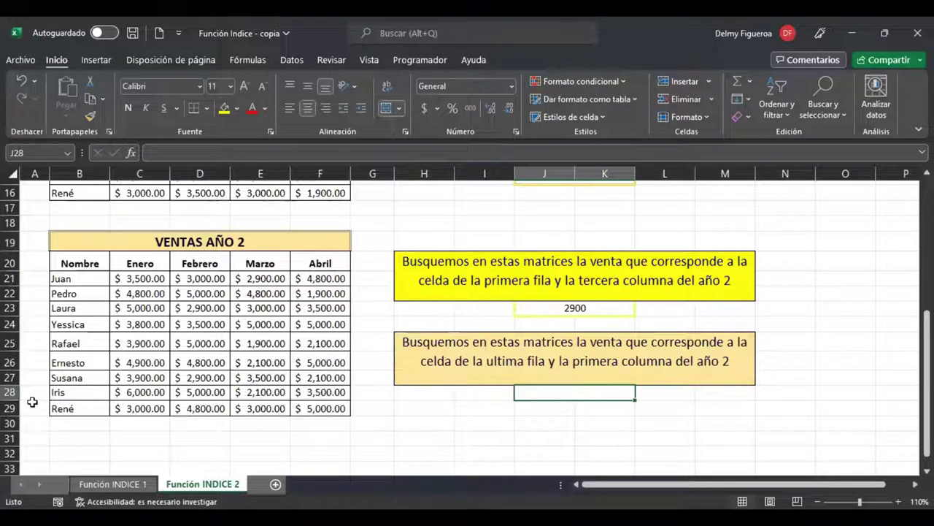
text(+)
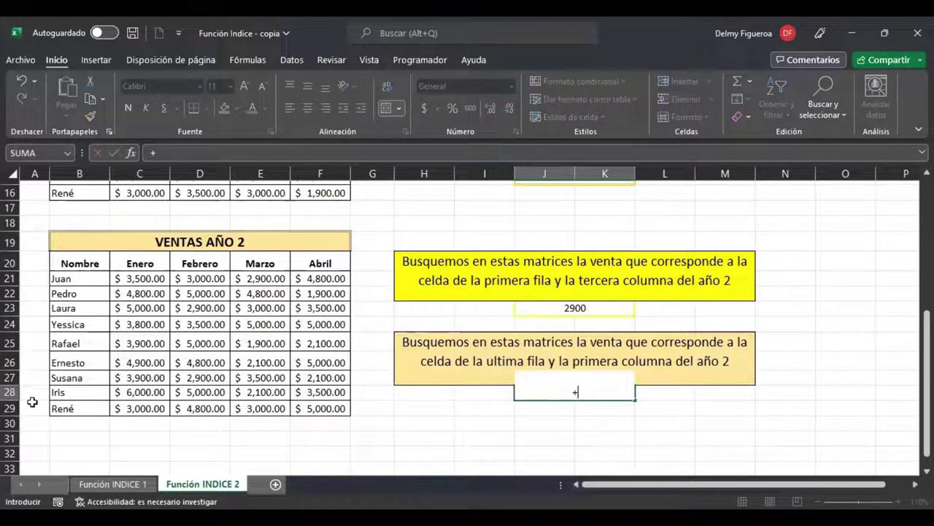
text(indi)
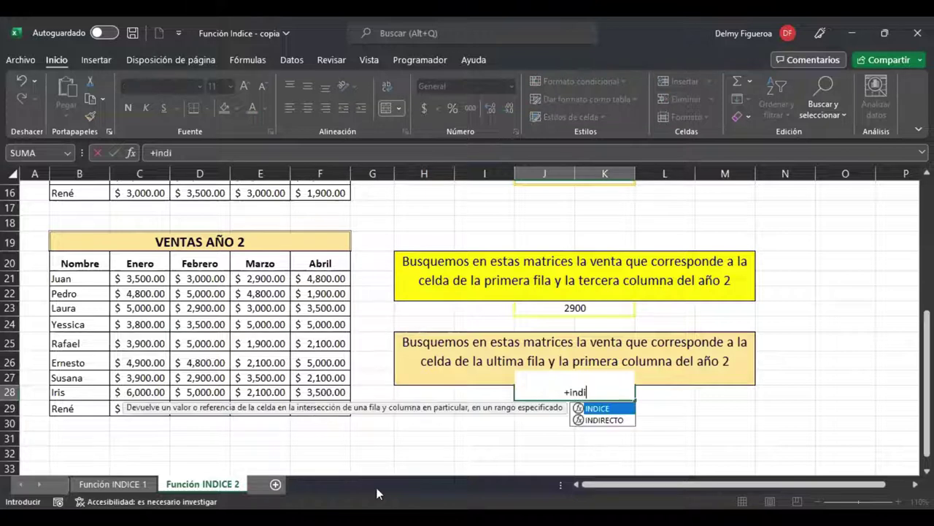
double_click(592, 409)
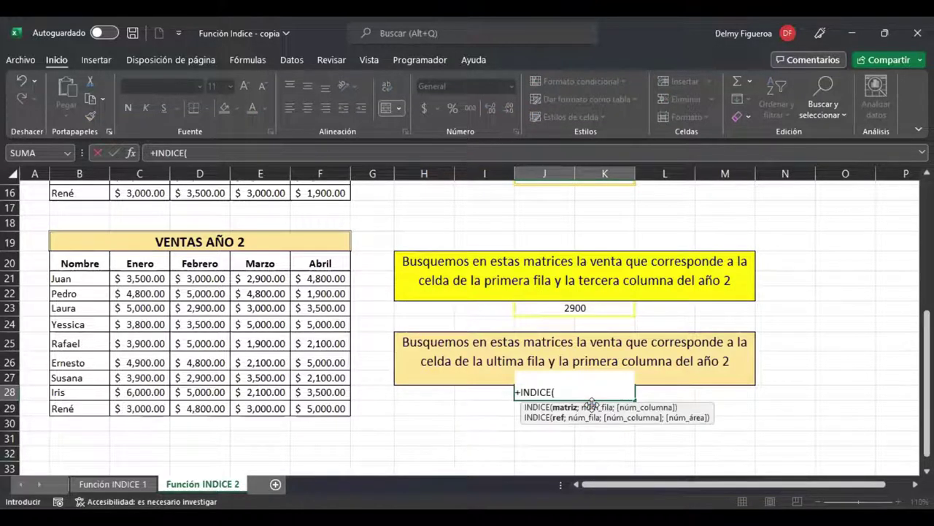
text(()
scroll(127, 283, up, 4)
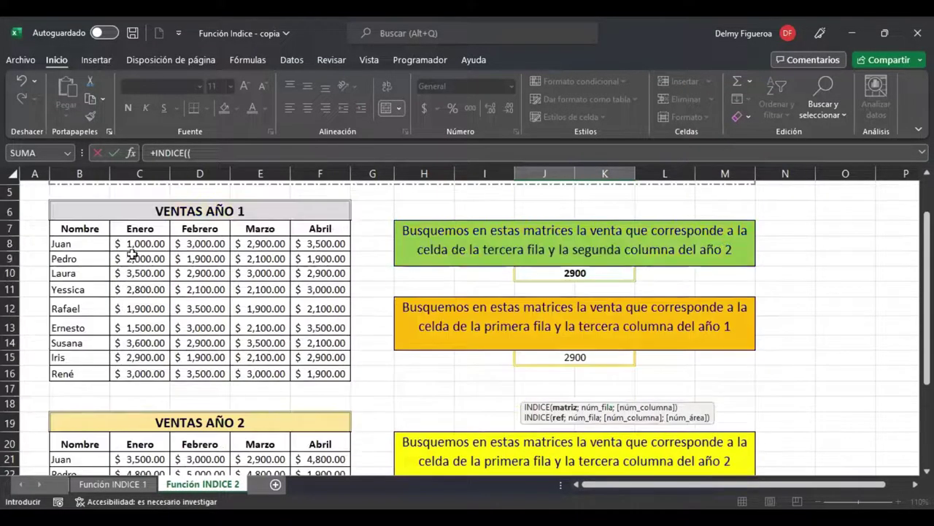
click(135, 243)
shift+click(336, 373)
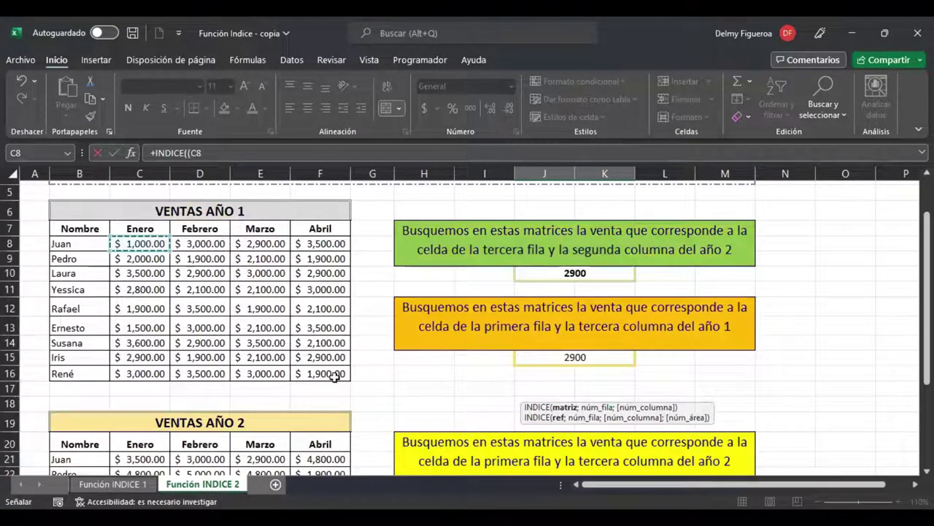
Add the year 2 sales range C21:F29 as the second area and close the reference argument of the J28 formula
scroll(336, 375, down, 3)
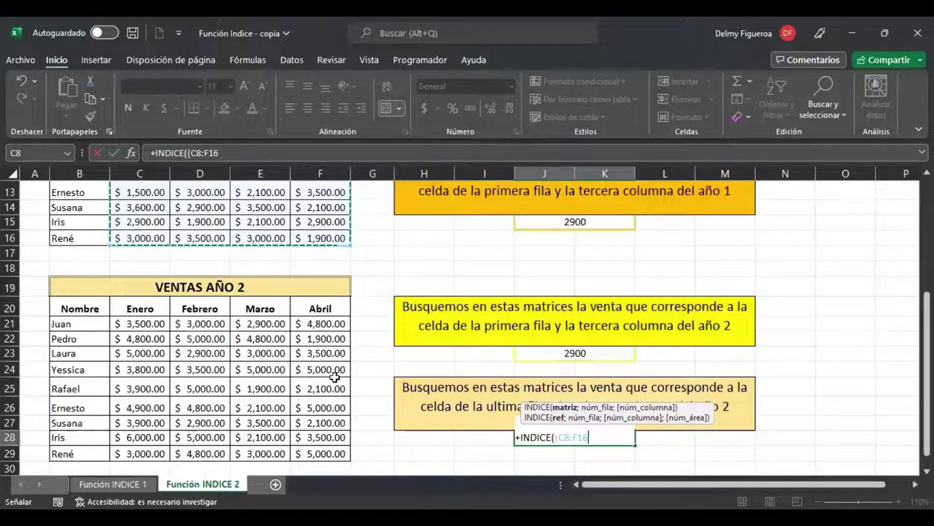
text(;)
click(138, 325)
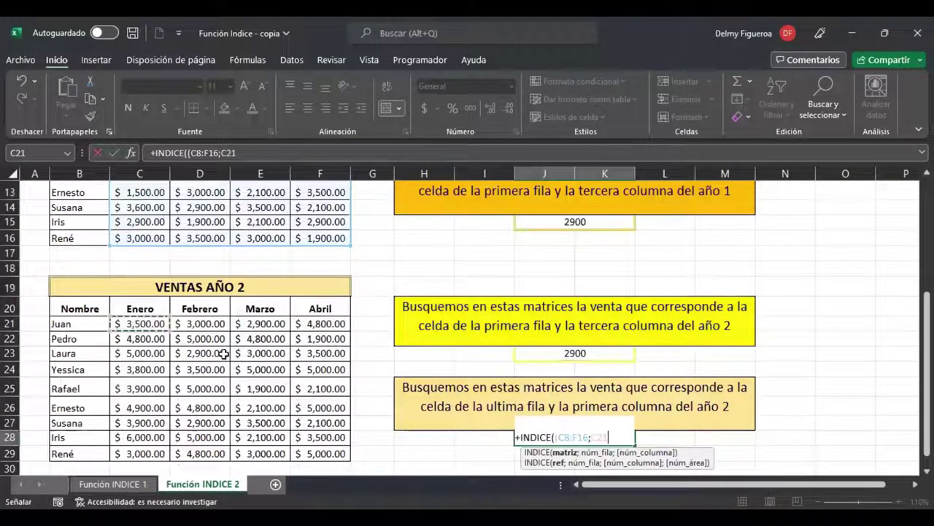
shift+click(328, 455)
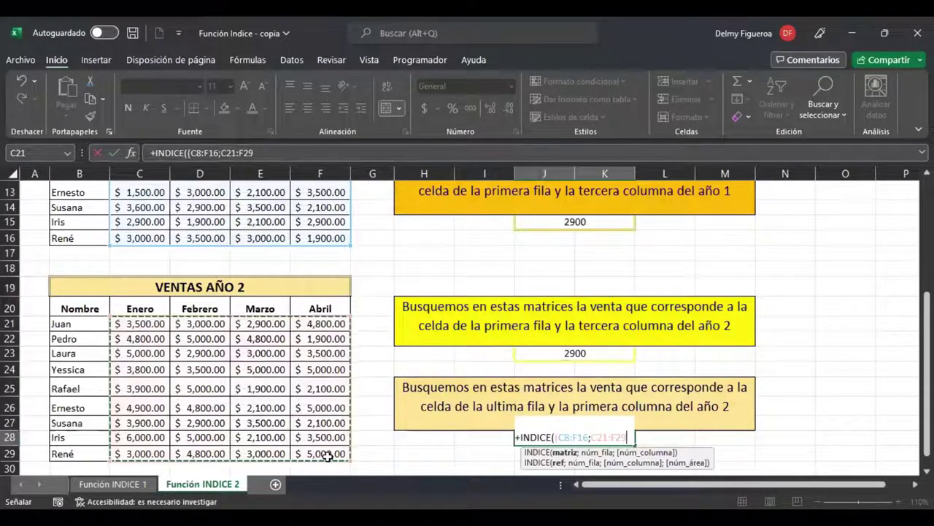
text())
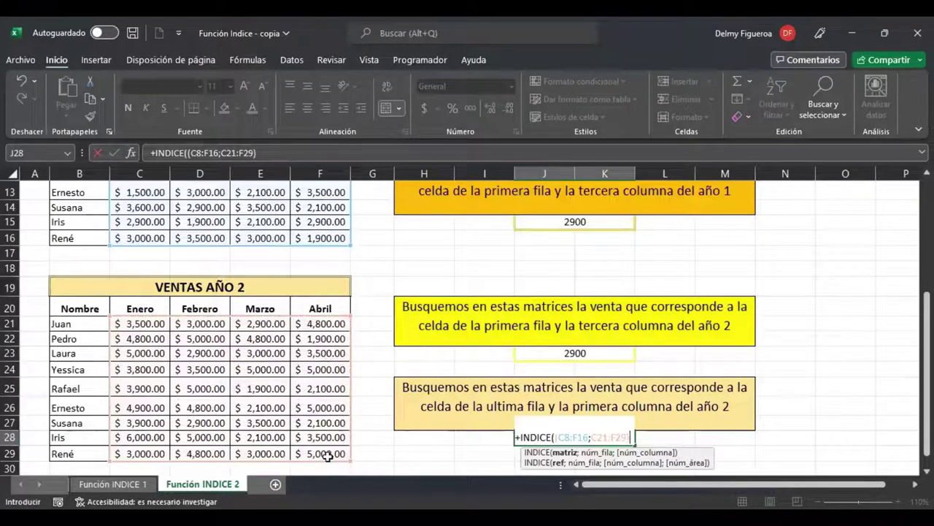
text(;)
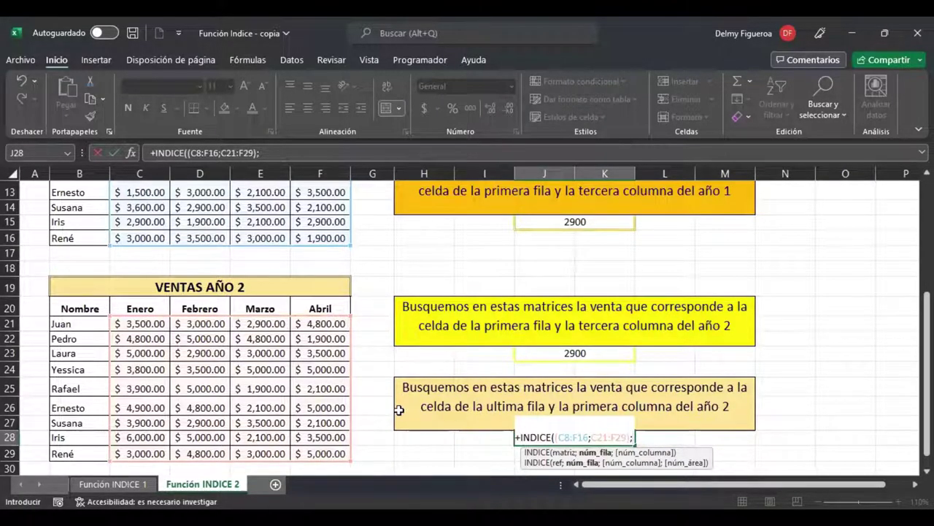
Complete the J28 formula with row number 9, column number 1 and area number 2
scroll(398, 410, down, 2)
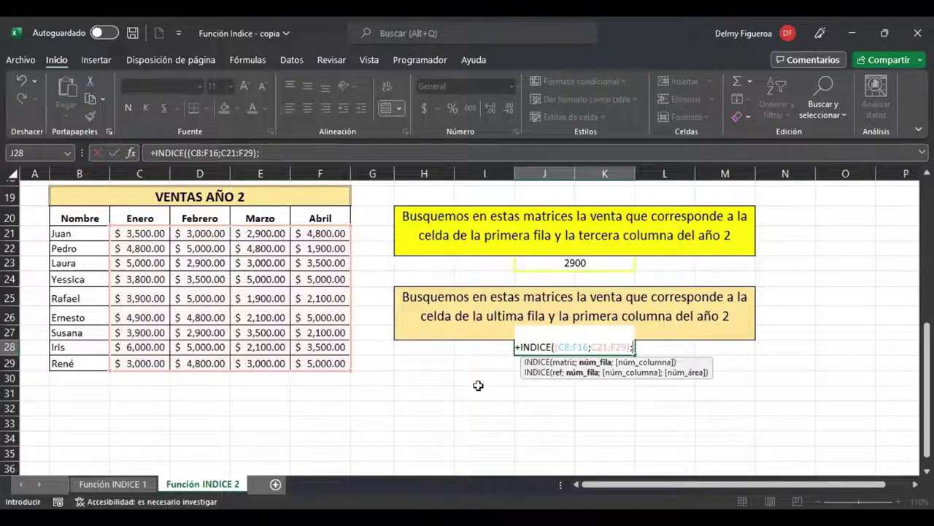
text(9)
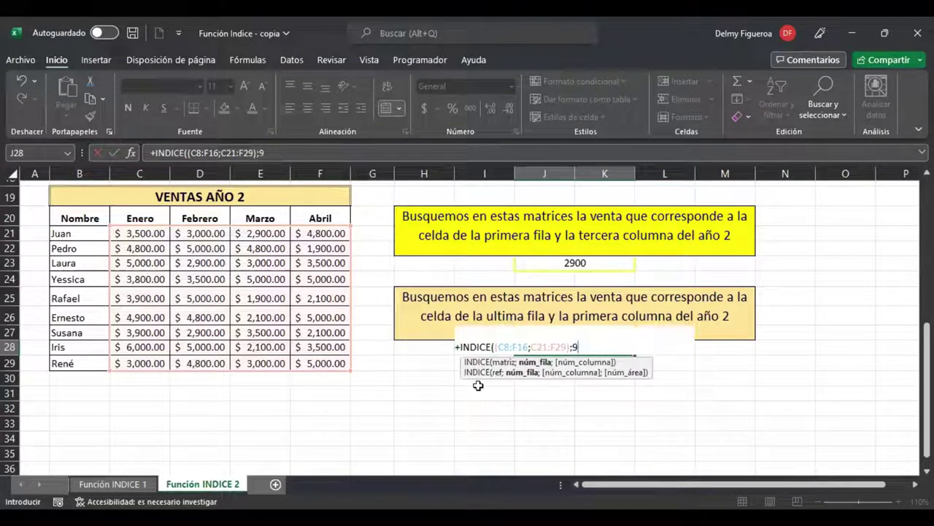
text(;)
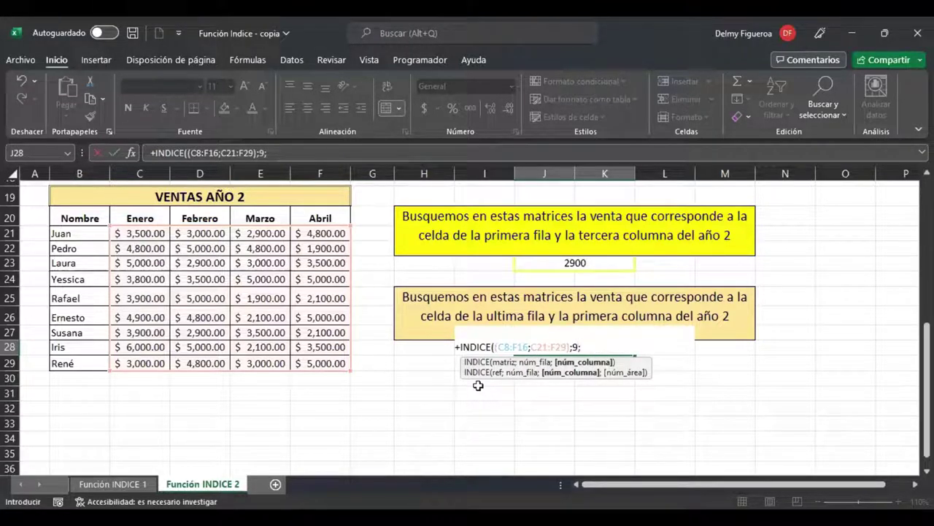
text(1)
text(;2)
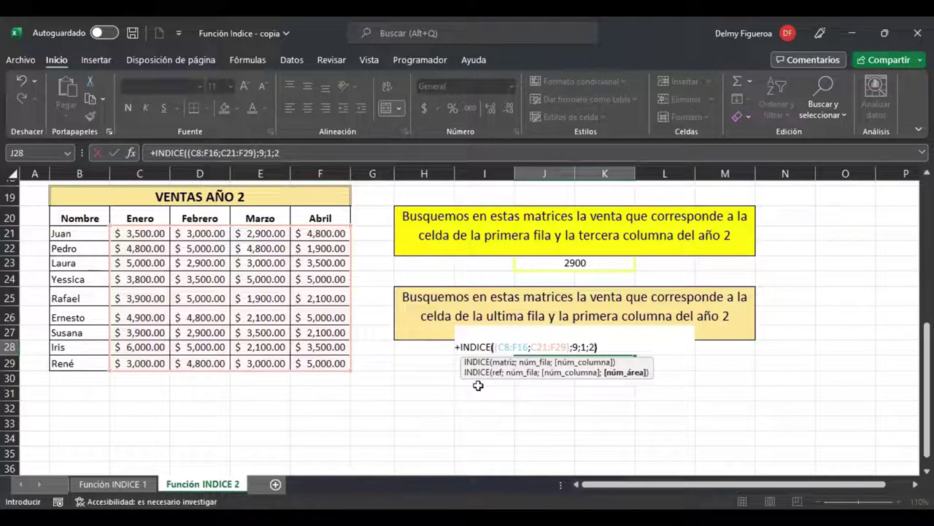
text())
key(Return)
key(Up)
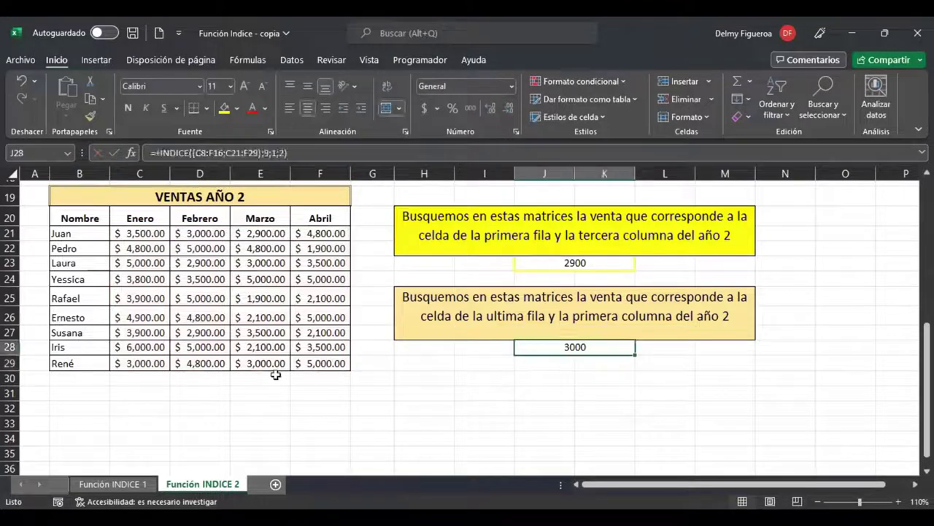
Highlight row 29 and column C to check the J28 result against the year 2 table
click(10, 363)
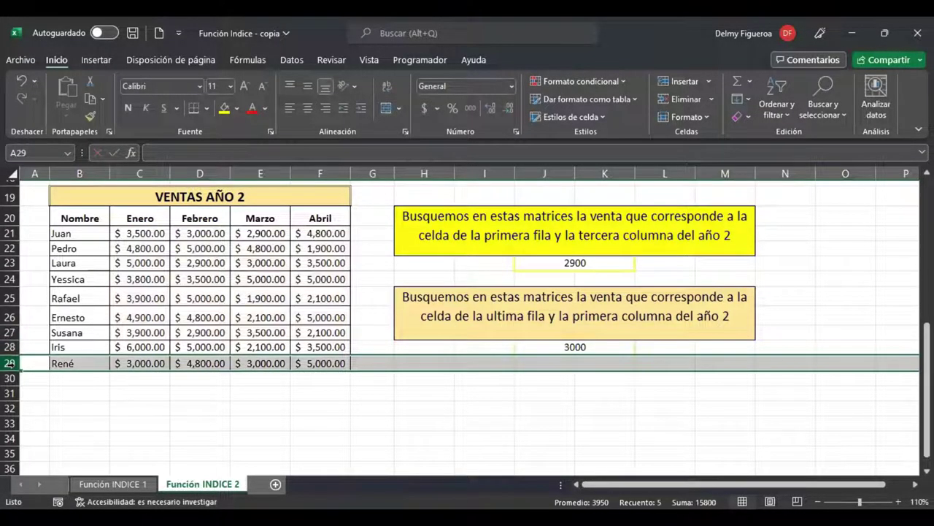
ctrl+click(268, 173)
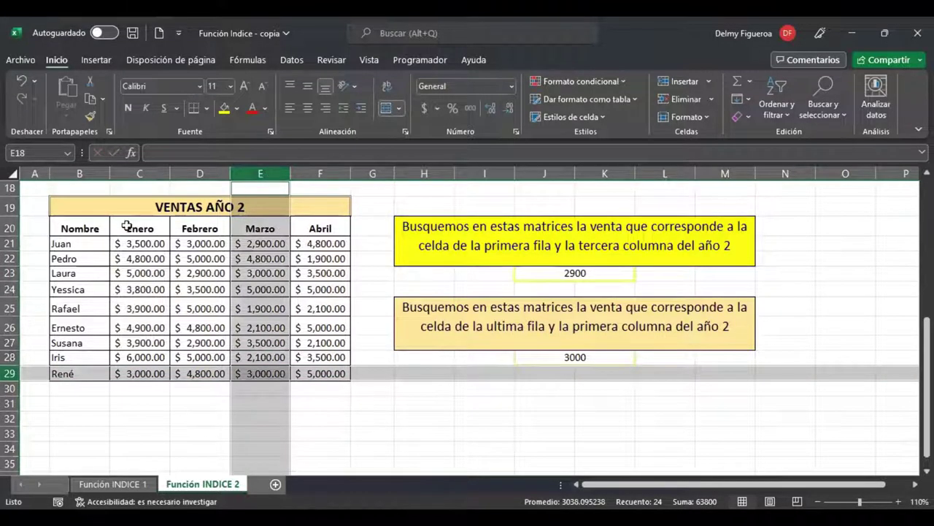
ctrl+click(140, 173)
click(140, 173)
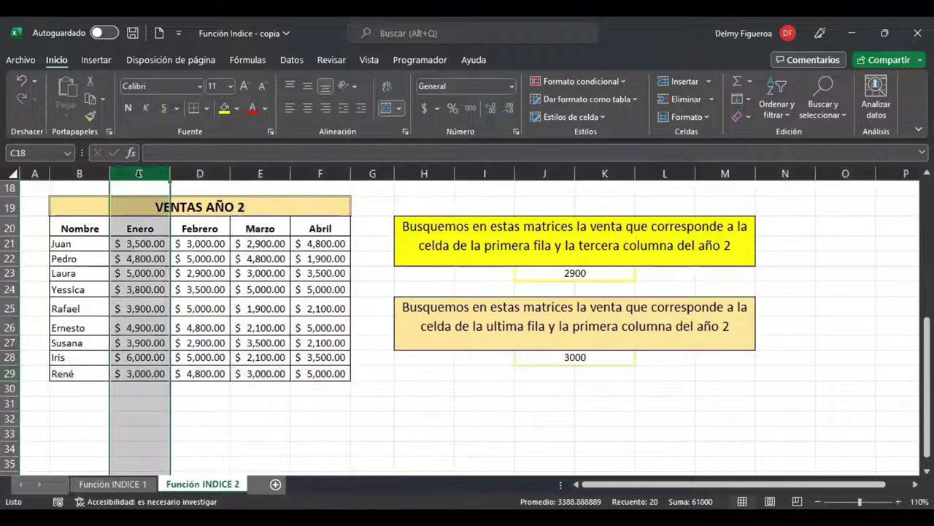
ctrl+click(10, 372)
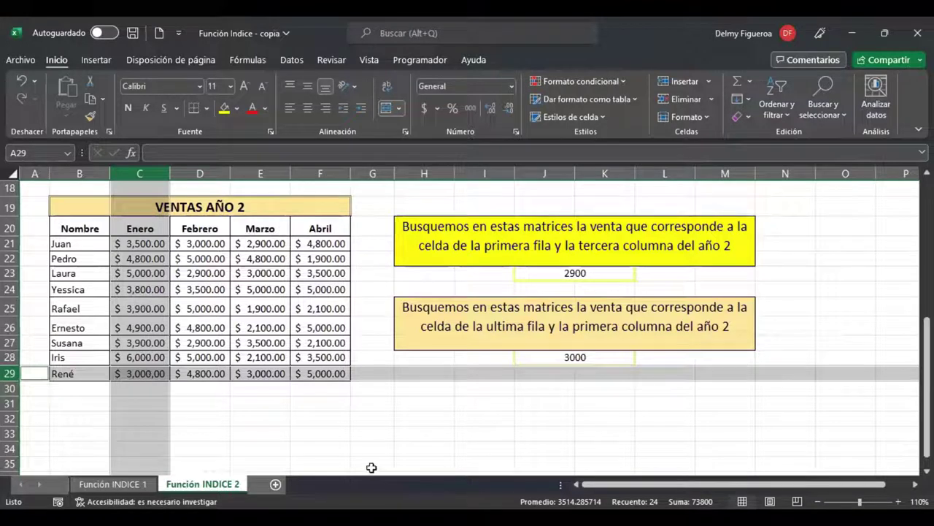
click(355, 423)
Review the matrix form examples on the Función INDICE 1 sheet and return to the Función INDICE 2 sheet
scroll(355, 426, up, 6)
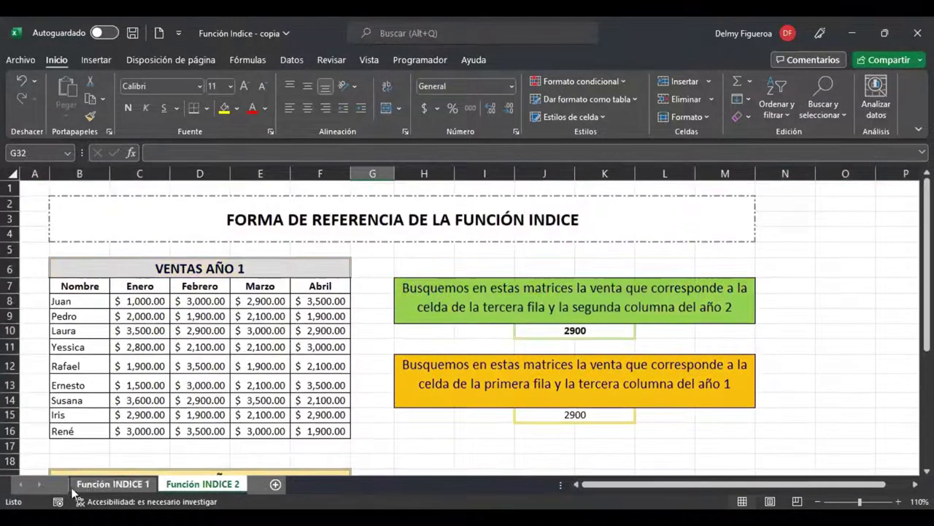
click(126, 485)
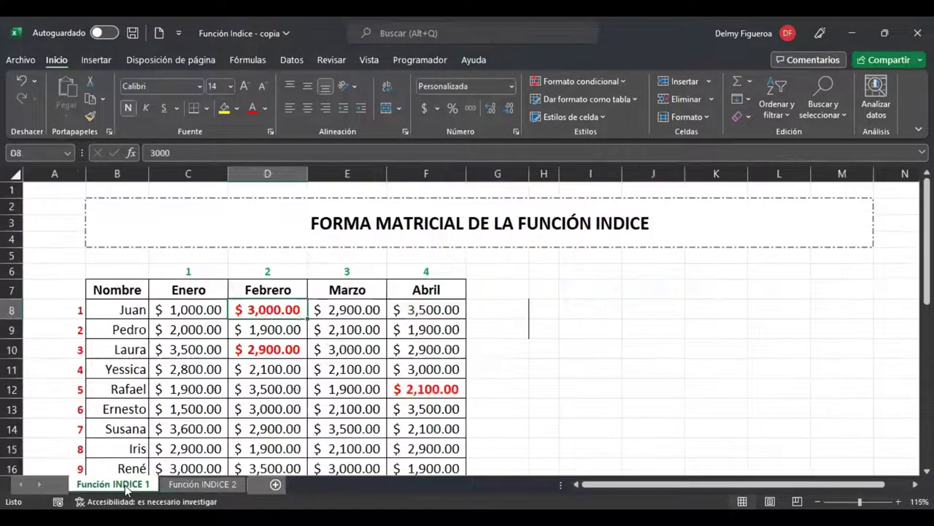
scroll(538, 365, down, 3)
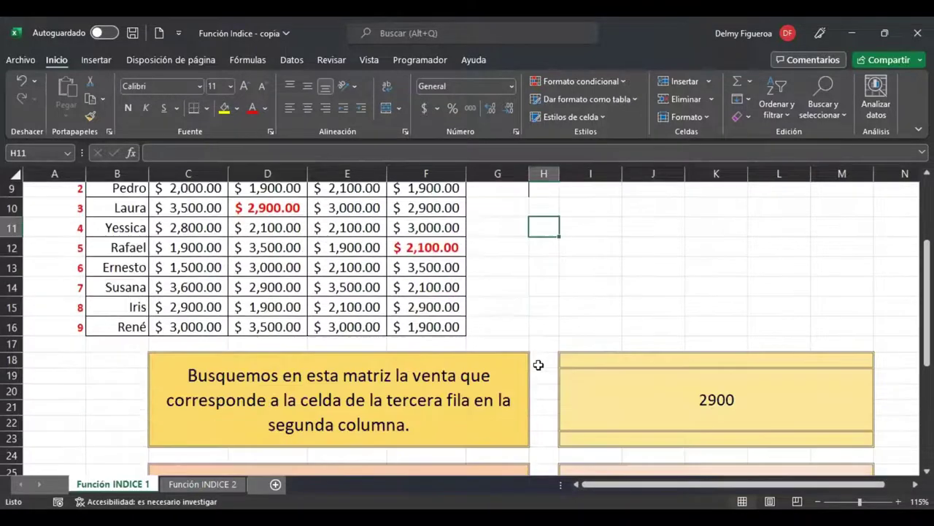
scroll(537, 365, down, 3)
click(222, 485)
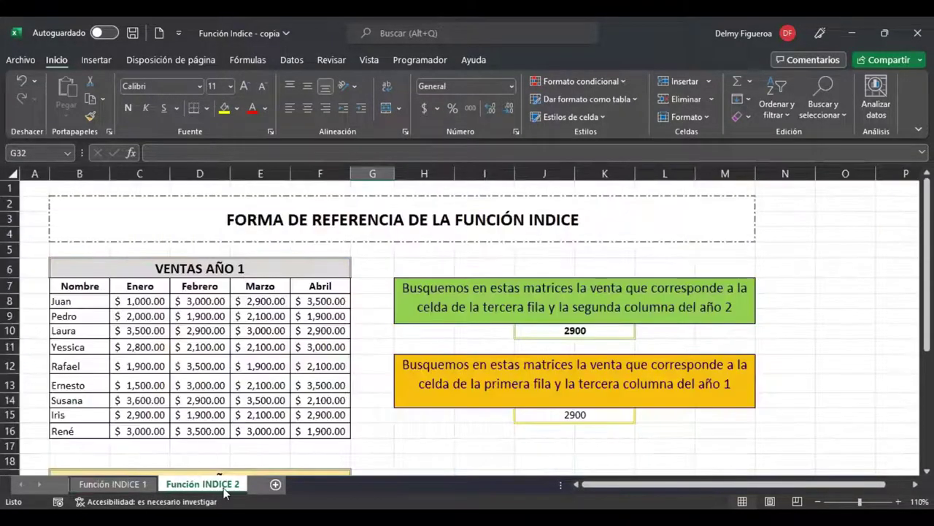
scroll(637, 378, down, 2)
scroll(635, 378, up, 1)
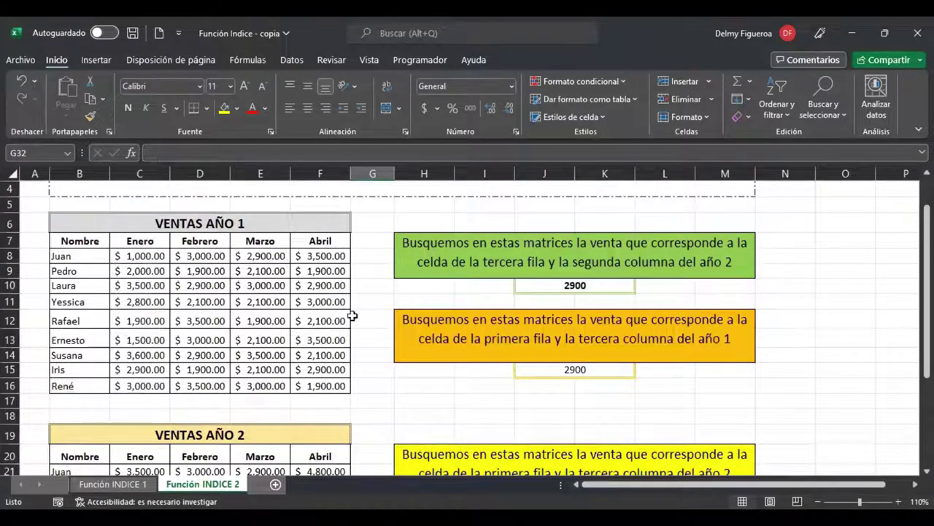
Create a copy of the Función INDICE 2 sheet at the end of the workbook
right_click(214, 490)
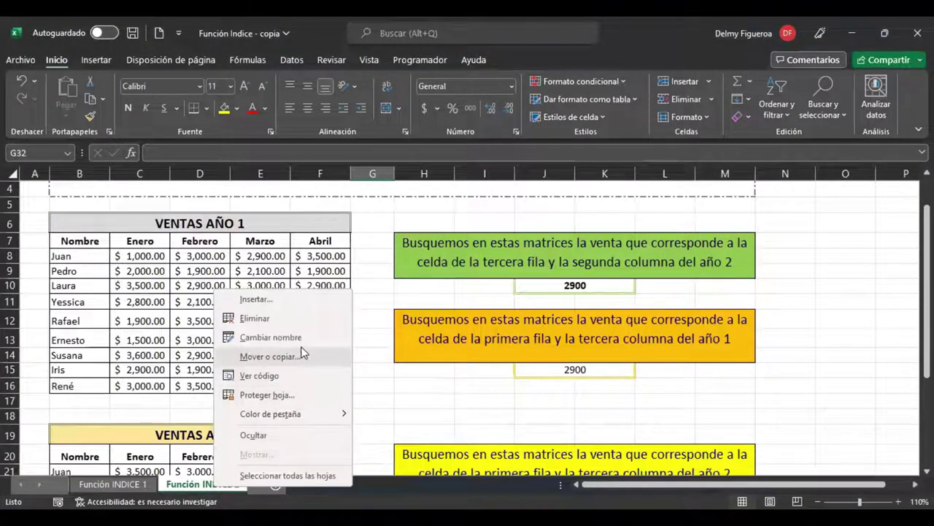
click(300, 357)
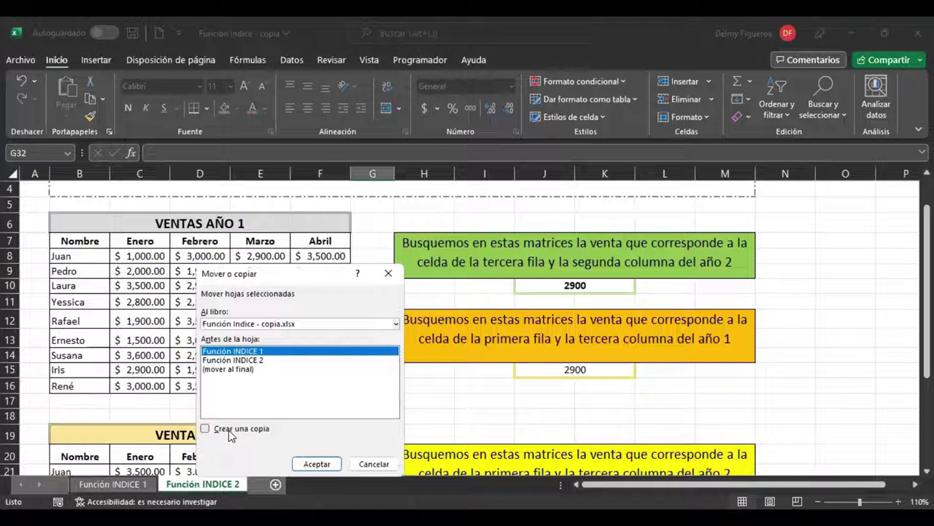
click(253, 360)
click(252, 430)
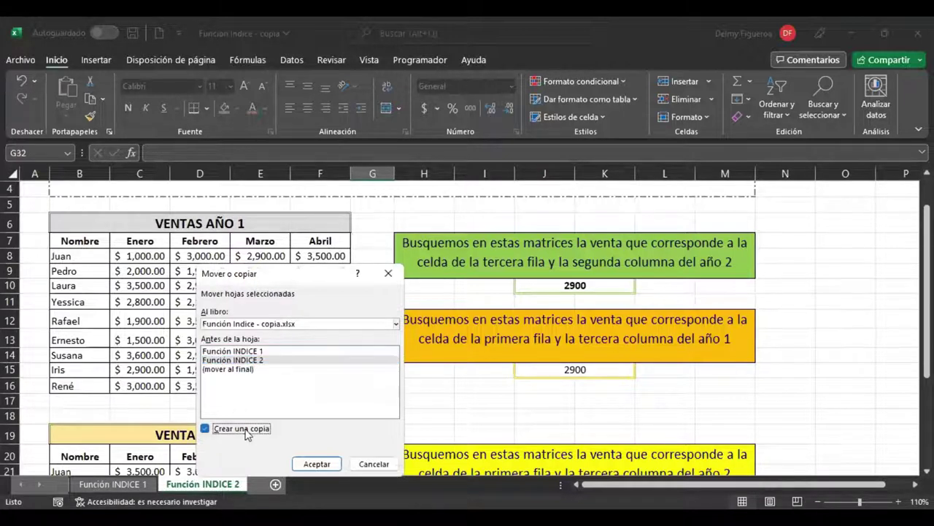
click(243, 370)
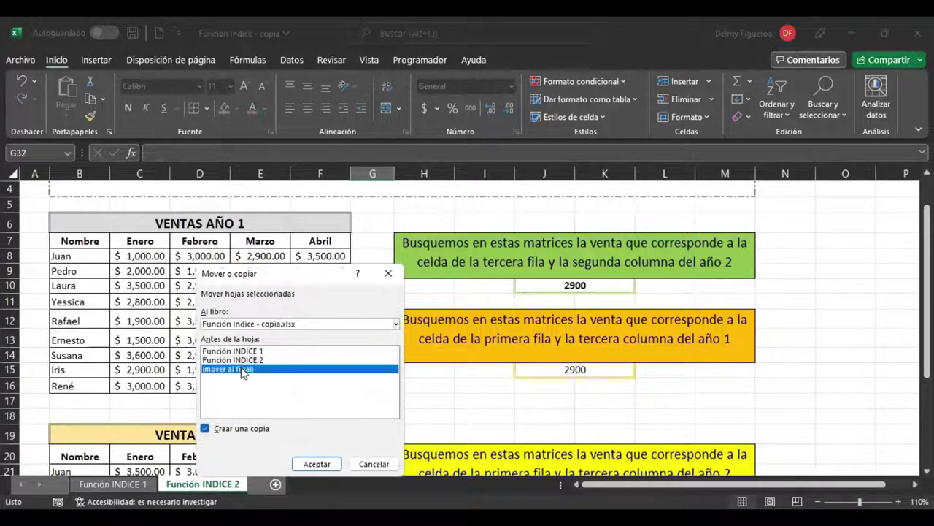
click(316, 464)
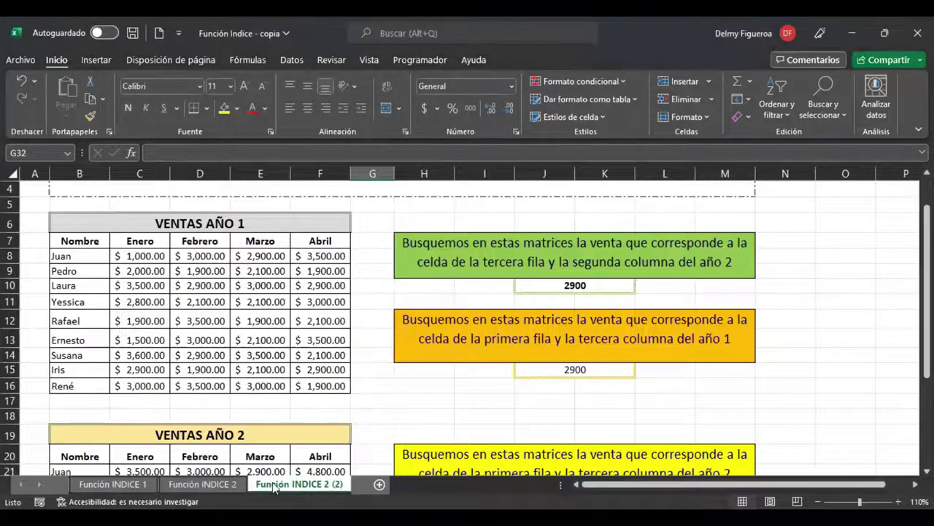
click(397, 421)
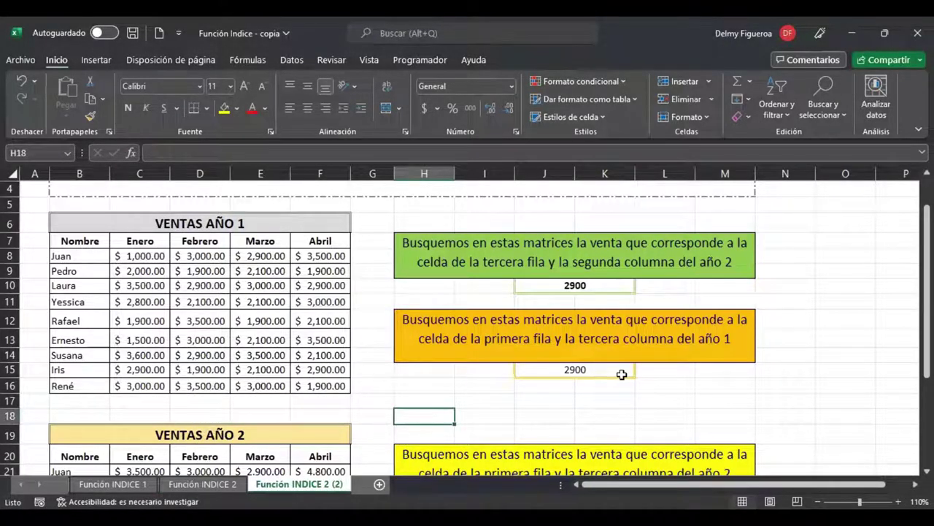
Hide columns H through M on the copied sheet Función INDICE 2 (2)
click(793, 289)
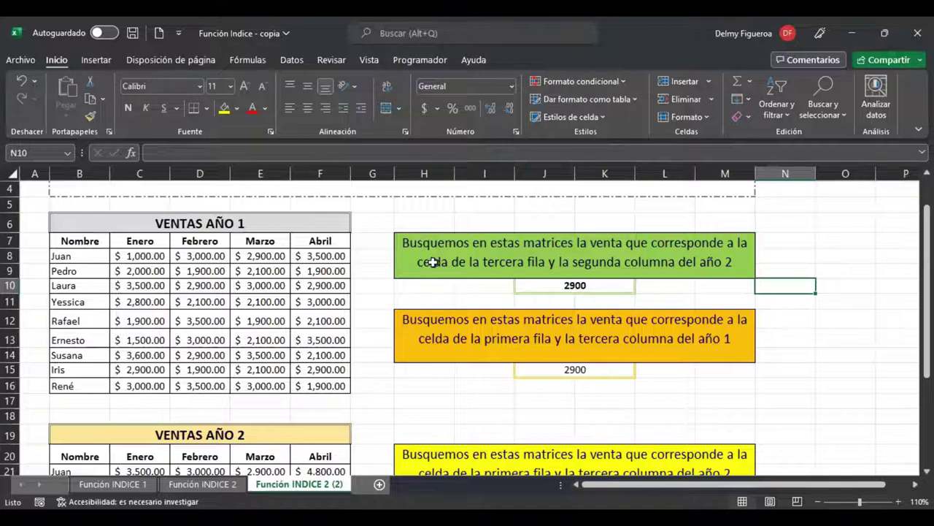
click(424, 169)
scroll(424, 169, up, 1)
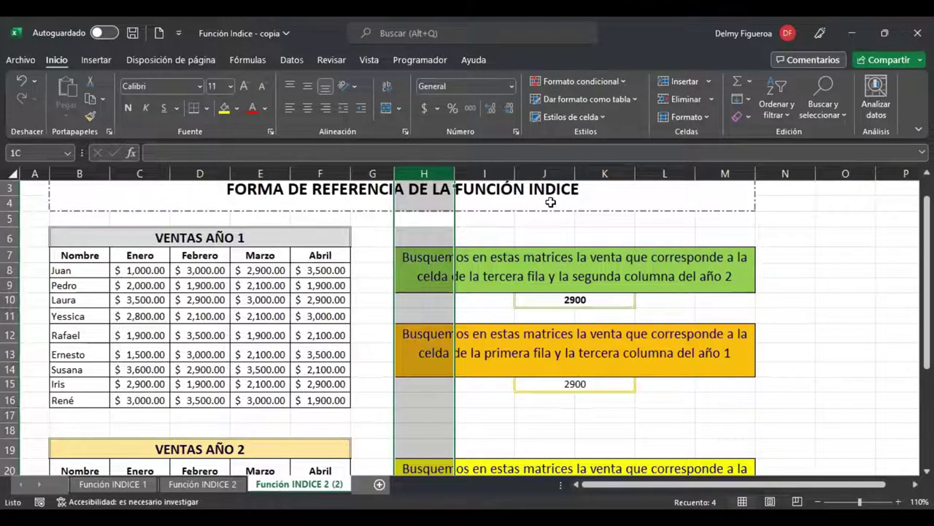
click(787, 284)
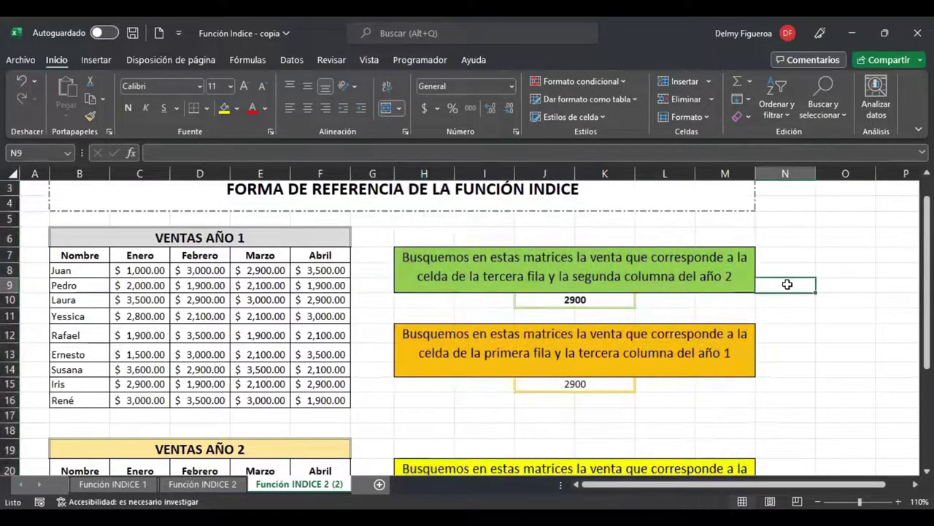
click(429, 172)
drag(717, 204, 717, 197)
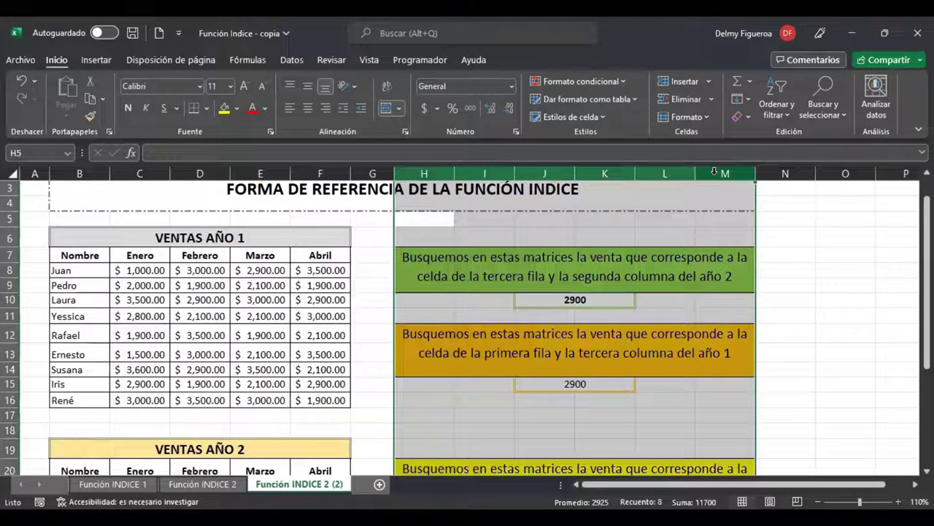
right_click(716, 177)
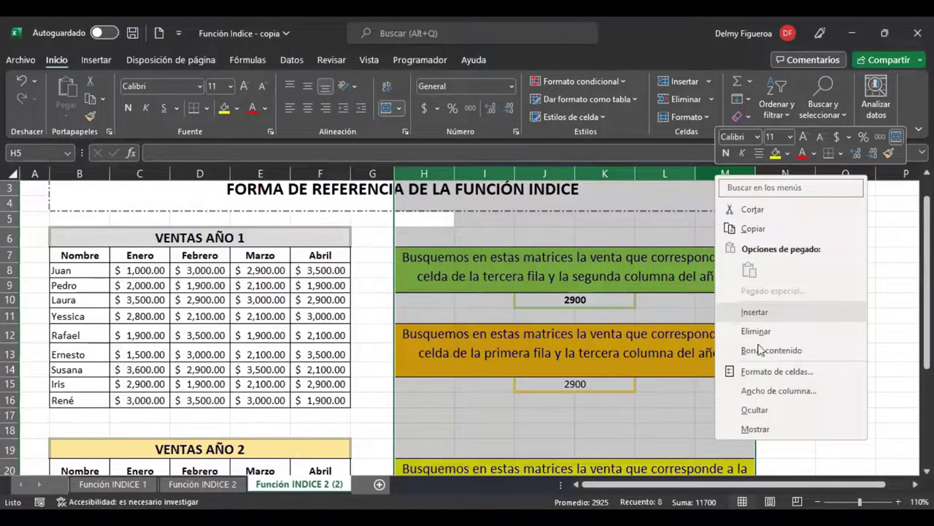
click(777, 413)
click(483, 257)
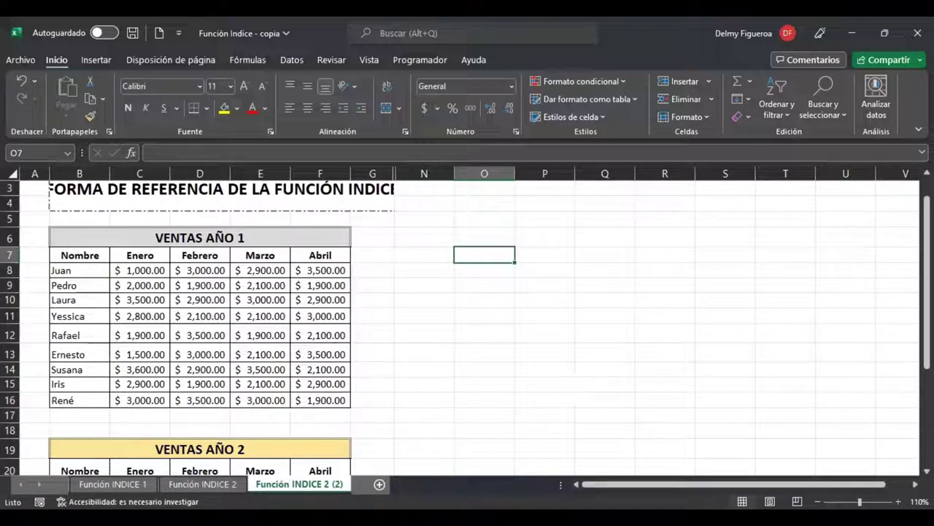
click(188, 486)
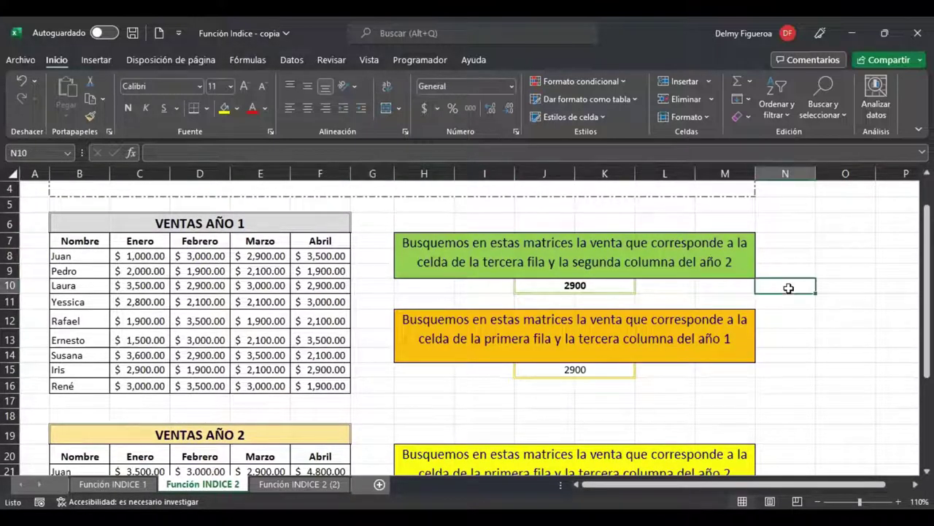
click(299, 484)
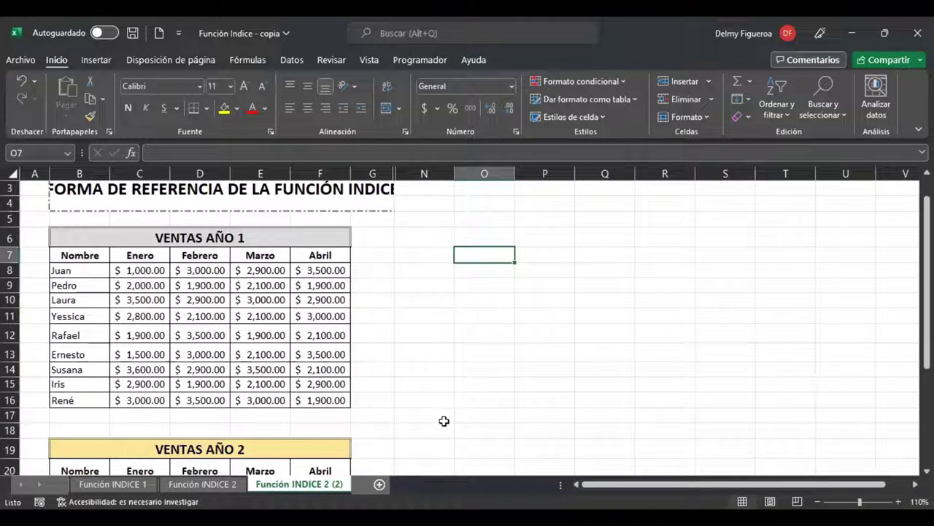
text(+)
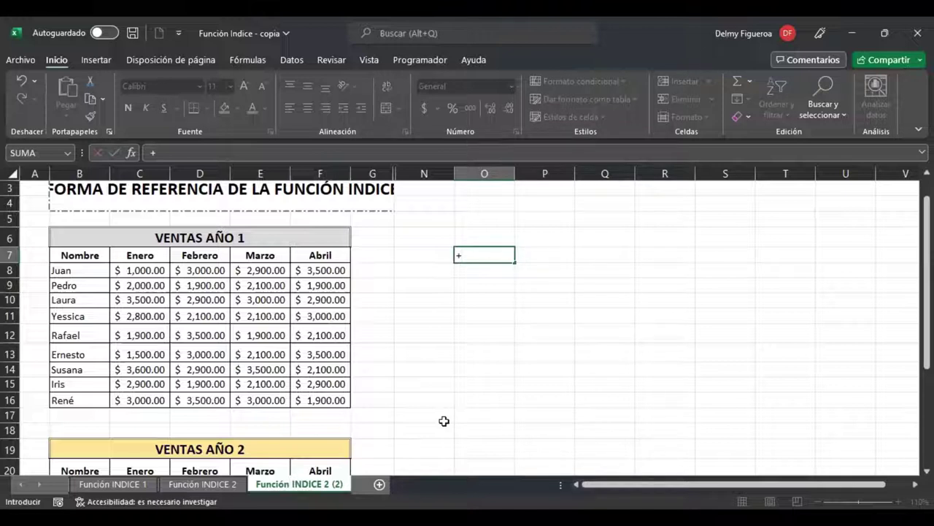
text(coin)
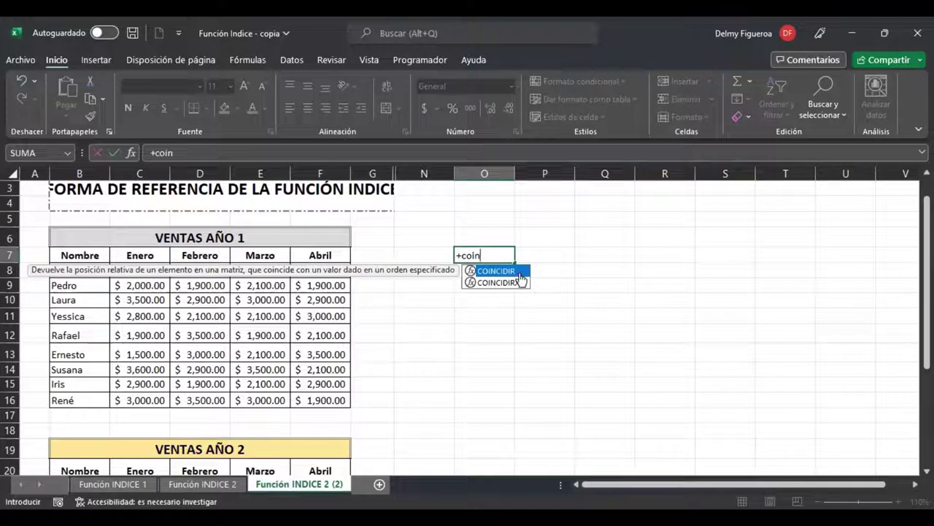
key(Tab)
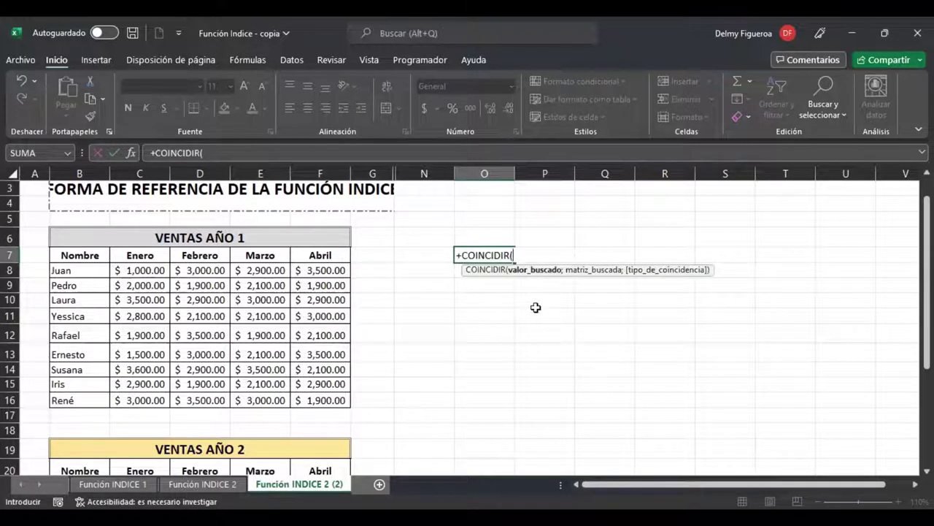
key(BackSpace)
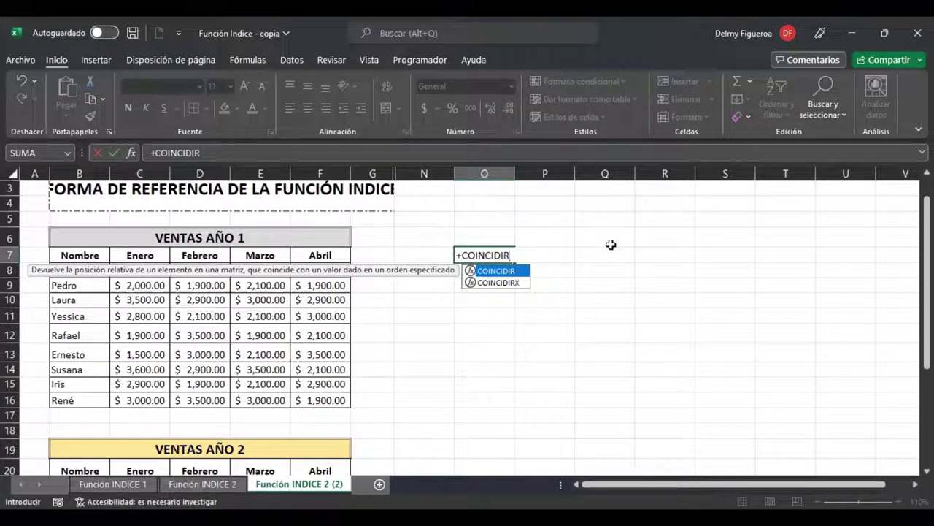
text(()
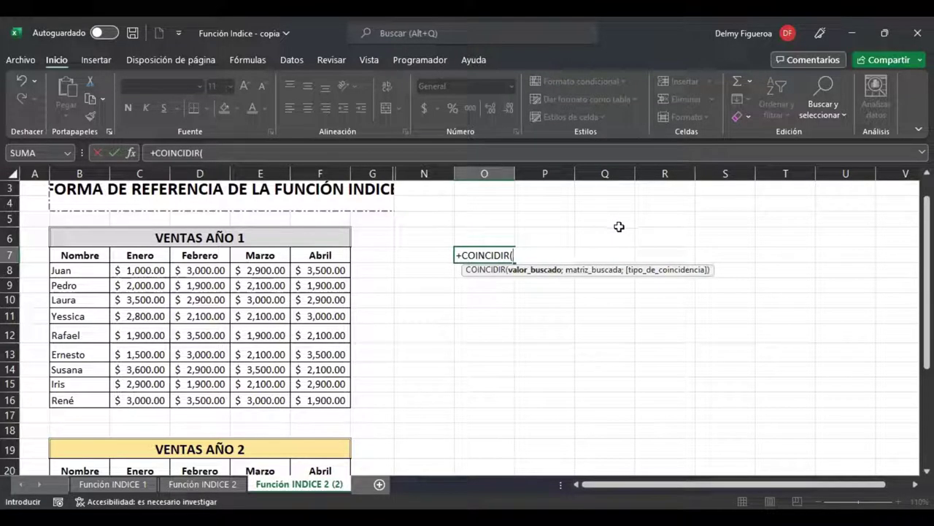
key(Escape)
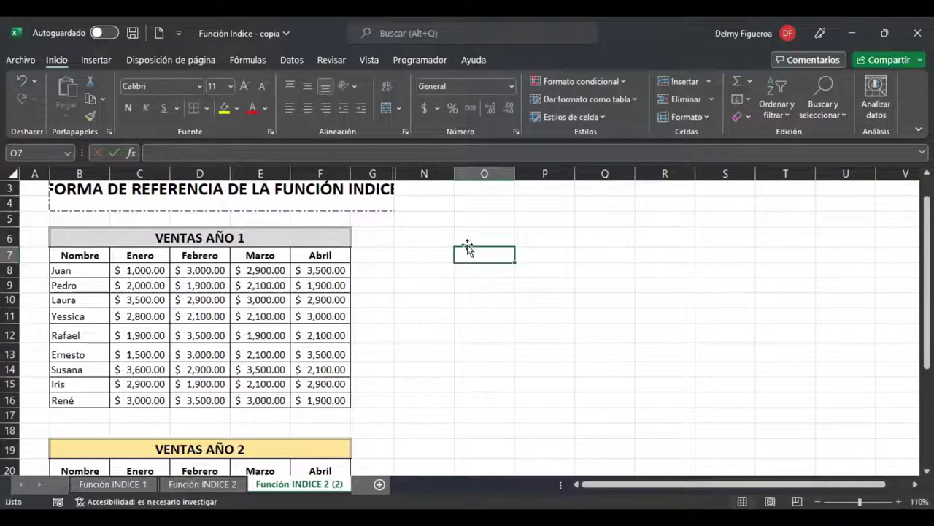
Enter the label "Escriba vendedor" in cell O6 and widen column O to fit the text
click(473, 234)
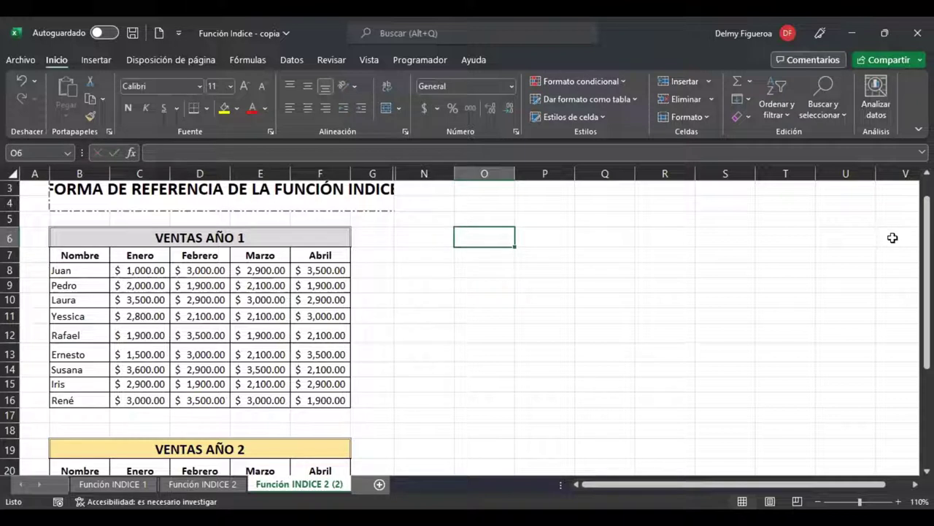
text(Escrib)
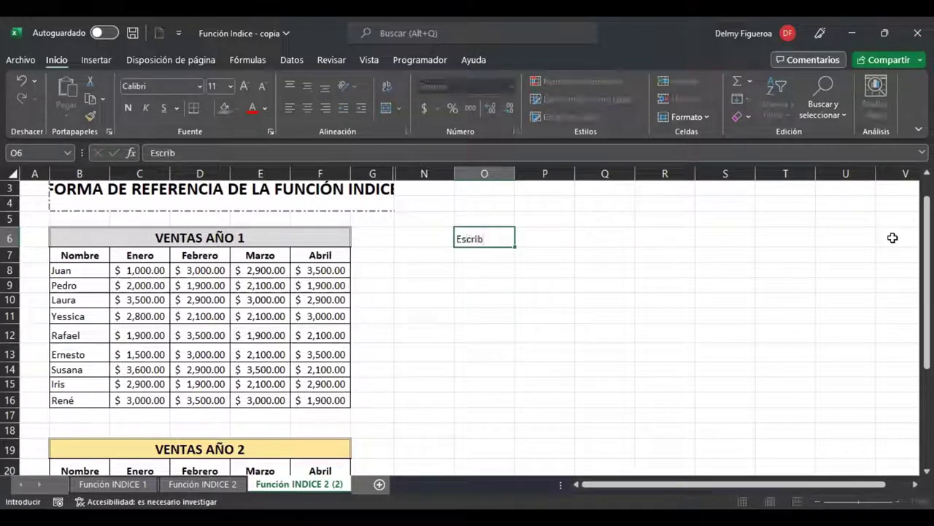
text(a v endedor)
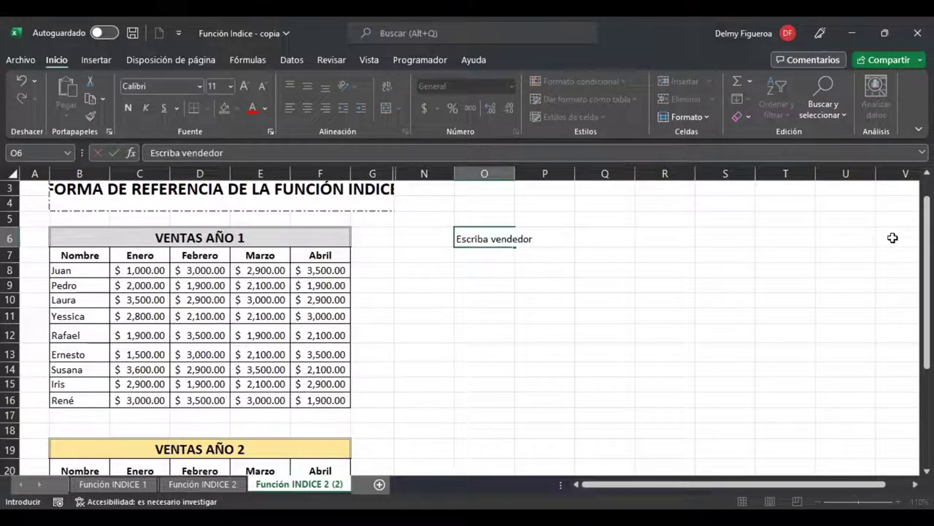
key(Return)
key(Up)
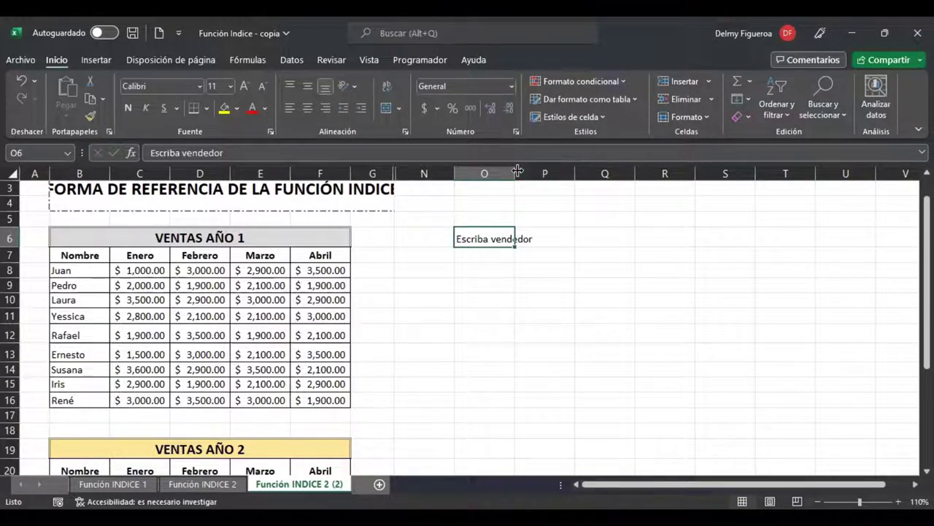
drag(515, 173, 540, 173)
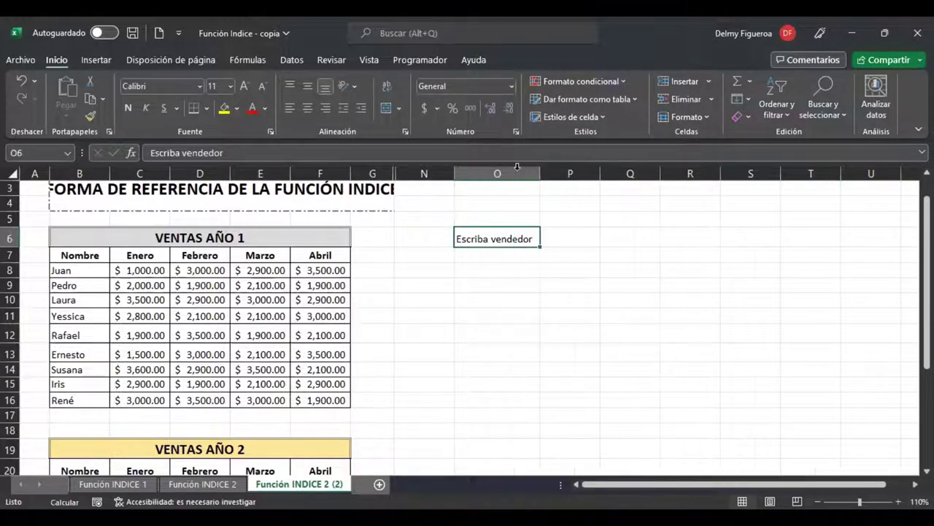
Fill cell P6 with yellow and enter the label "La posición es" in cell O7
click(567, 236)
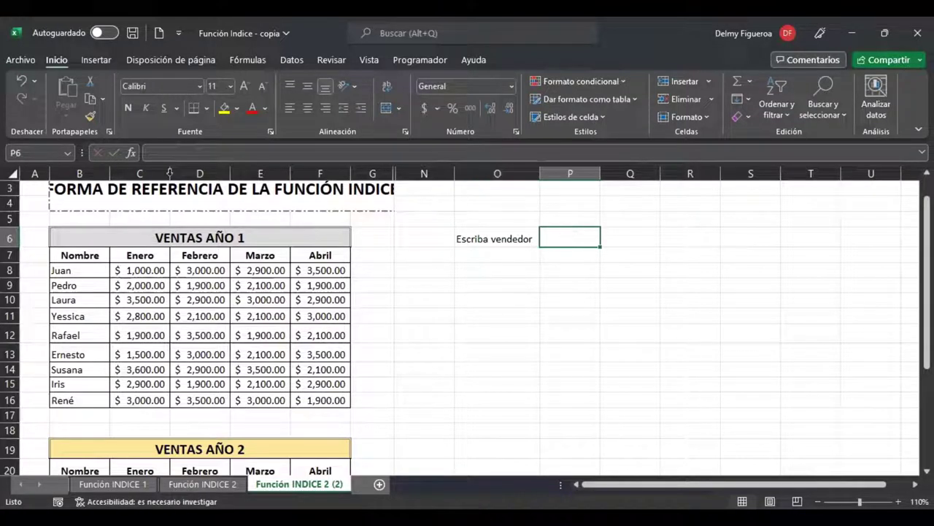
click(224, 107)
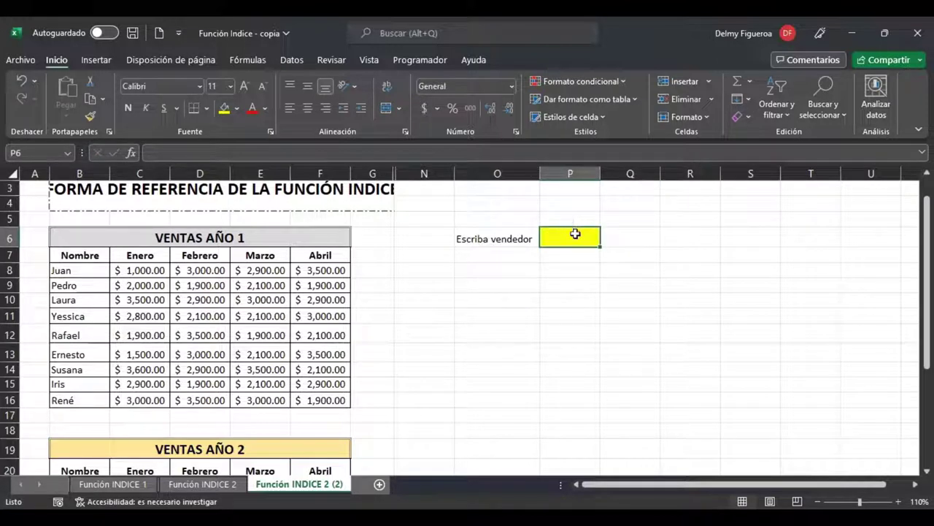
click(500, 252)
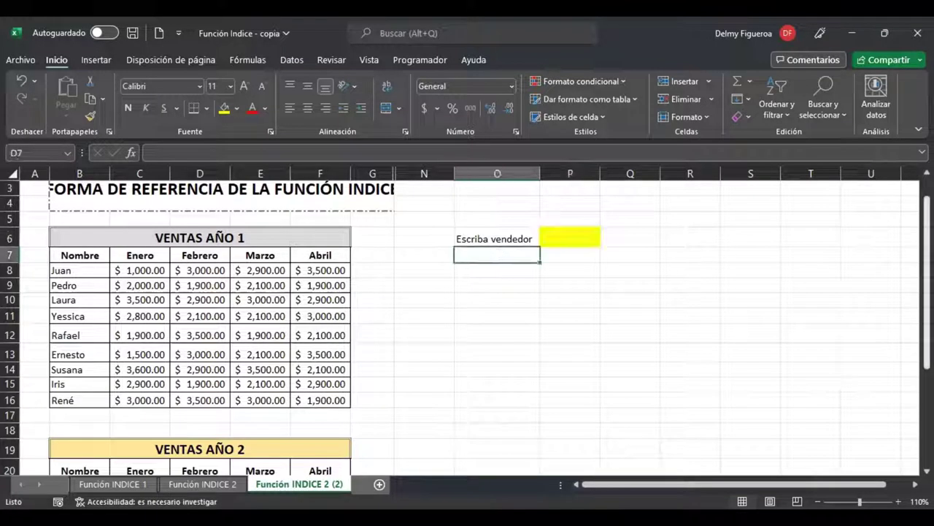
text(La venta)
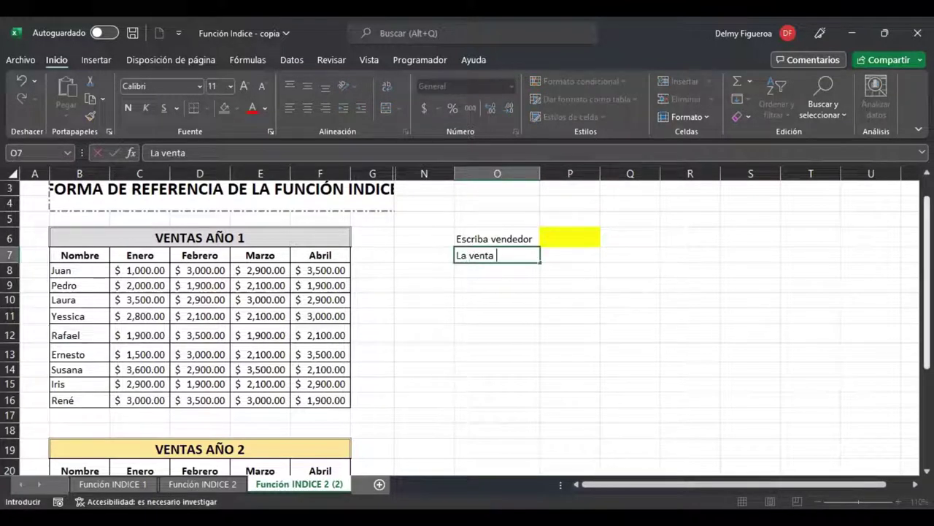
text( es)
key(BackSpace)
key(BackSpace)
key(BackSpace)
key(BackSpace)
key(BackSpace)
key(BackSpace)
key(BackSpace)
key(BackSpace)
key(BackSpace)
key(BackSpace)
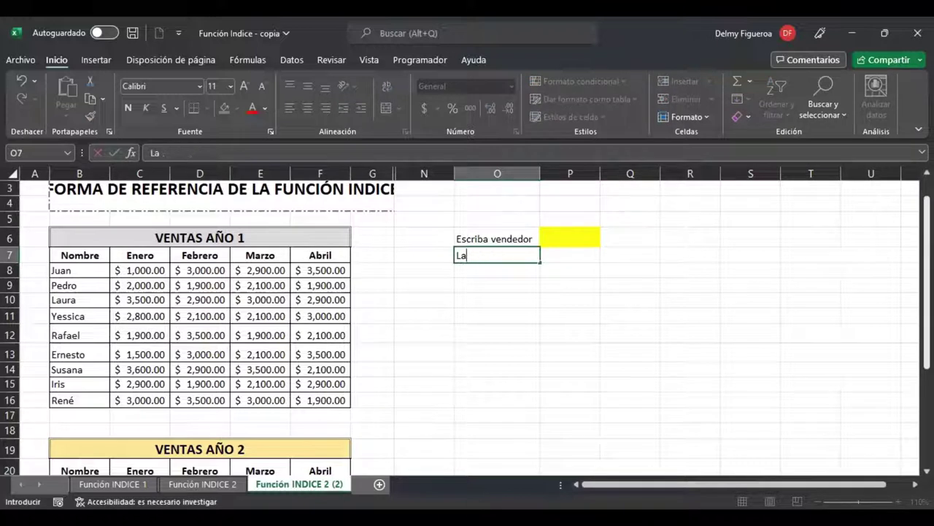
text(La posición es)
key(Return)
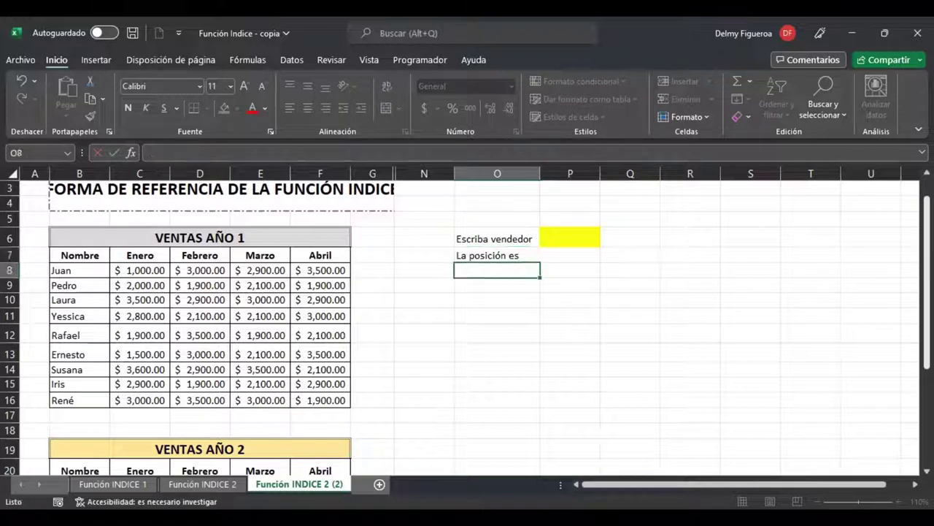
Enter the formula +COINCIDIR(P6;B8:B16;0) in cell P7 to return the seller's position with an exact match
click(497, 254)
click(570, 255)
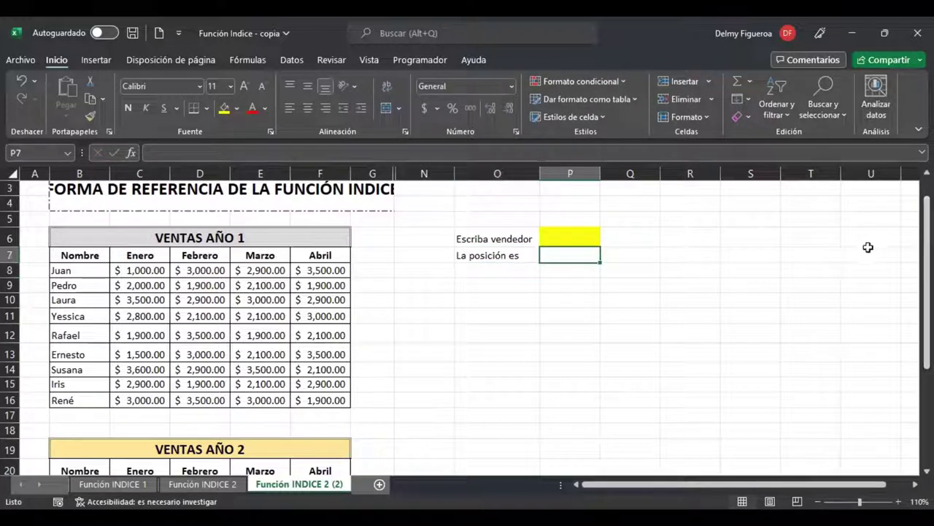
text(+)
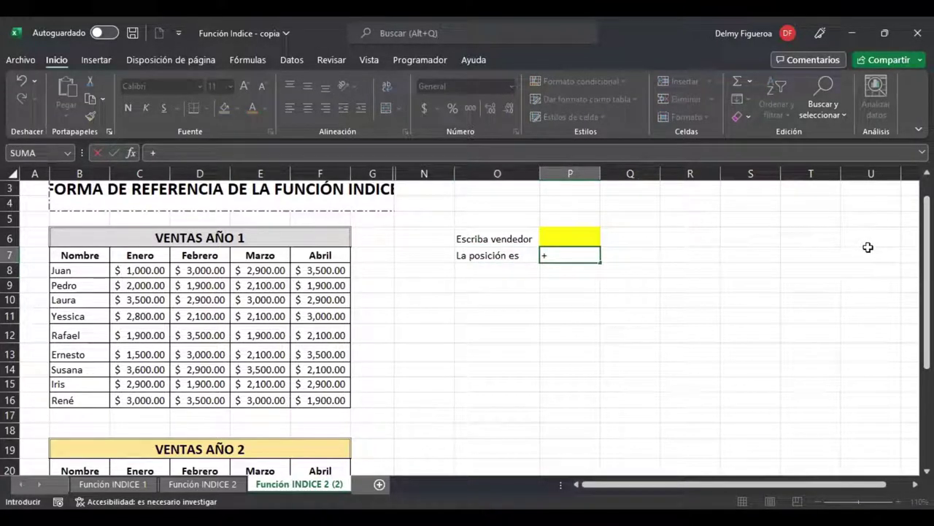
text(coin)
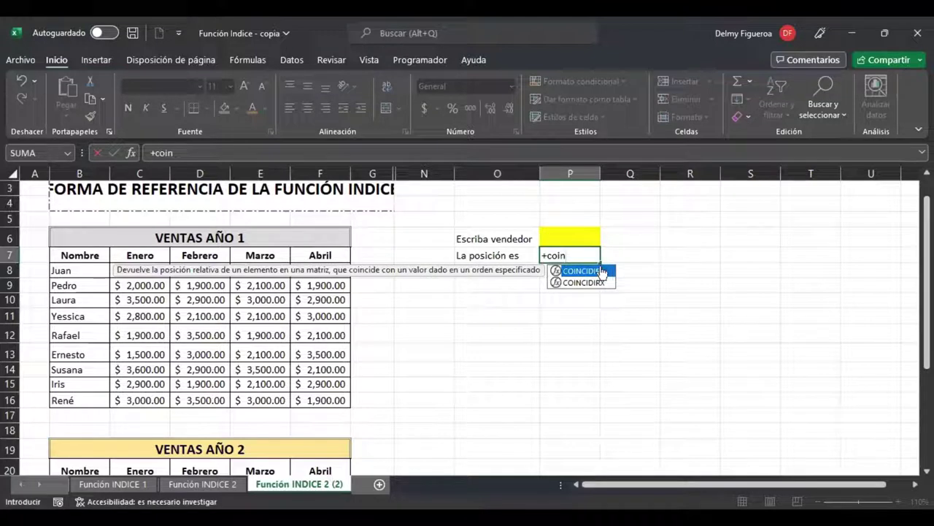
key(Tab)
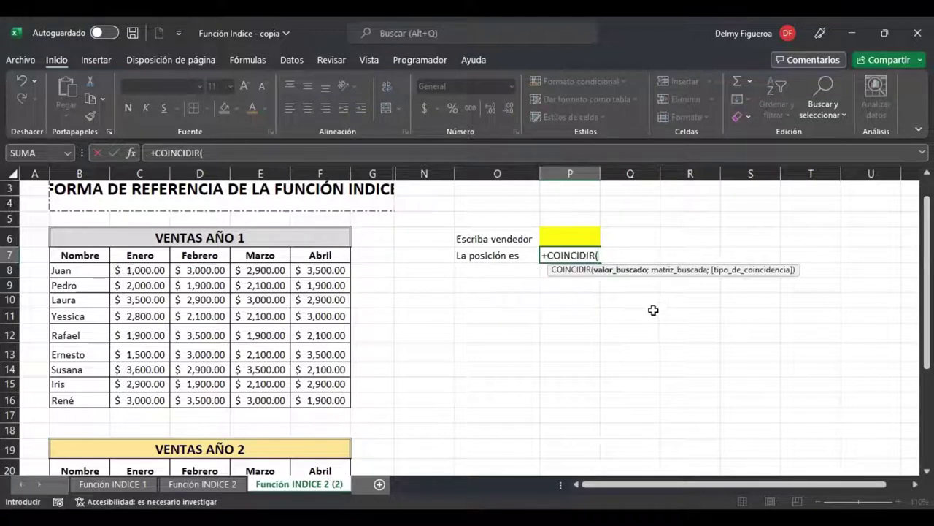
click(568, 238)
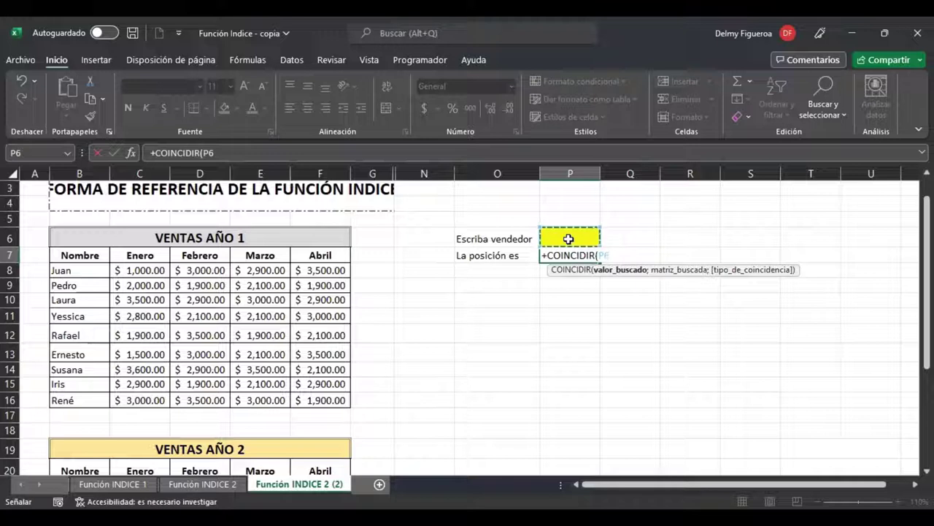
text(;)
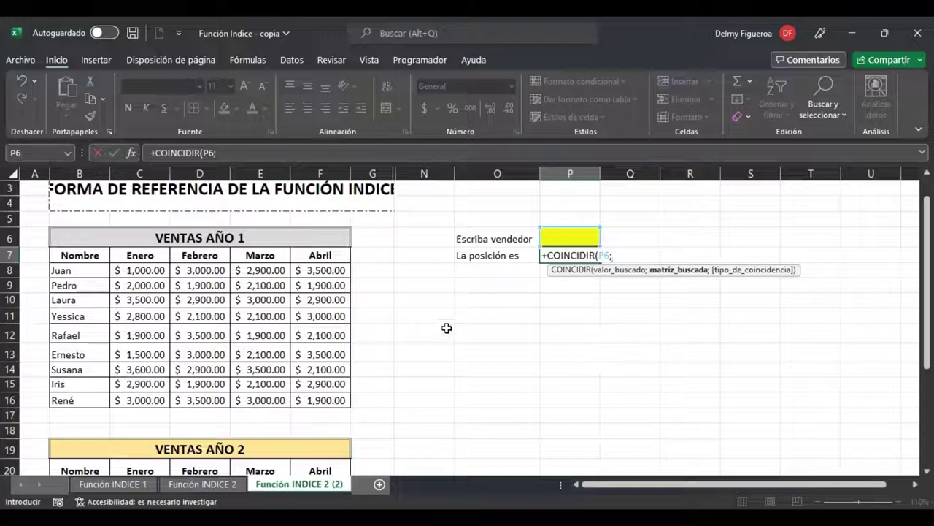
drag(77, 270, 79, 398)
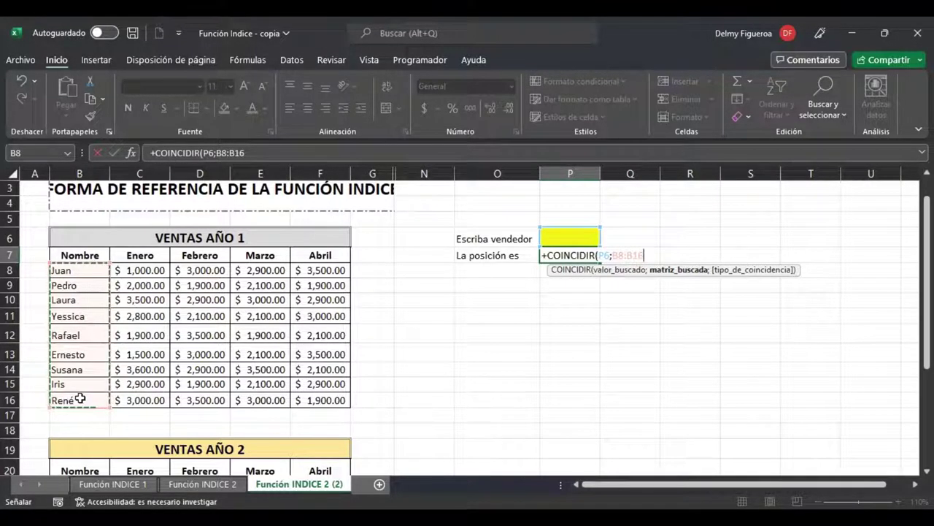
text(;)
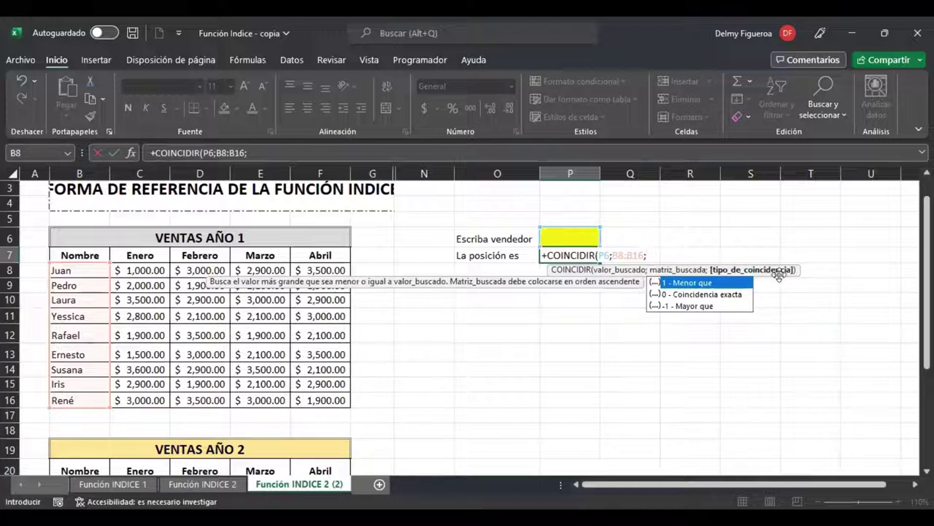
double_click(730, 295)
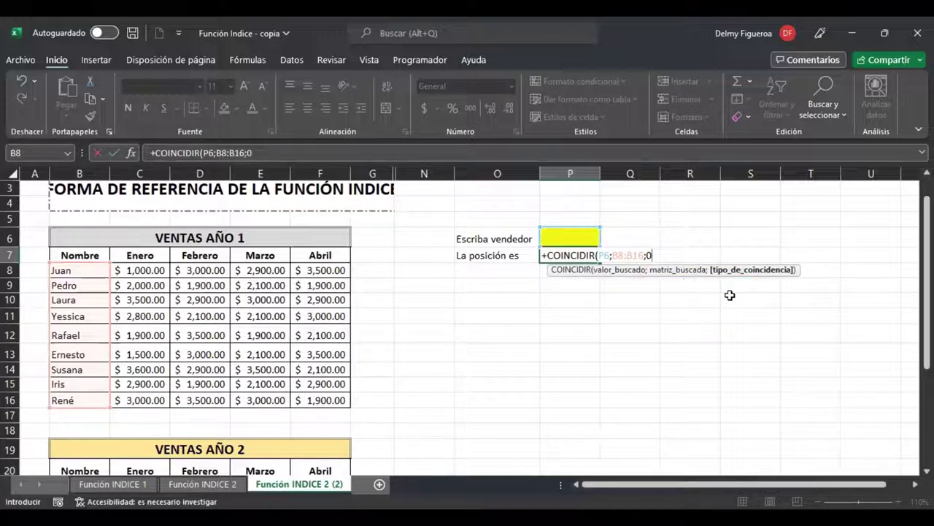
text())
key(ctrl+Return)
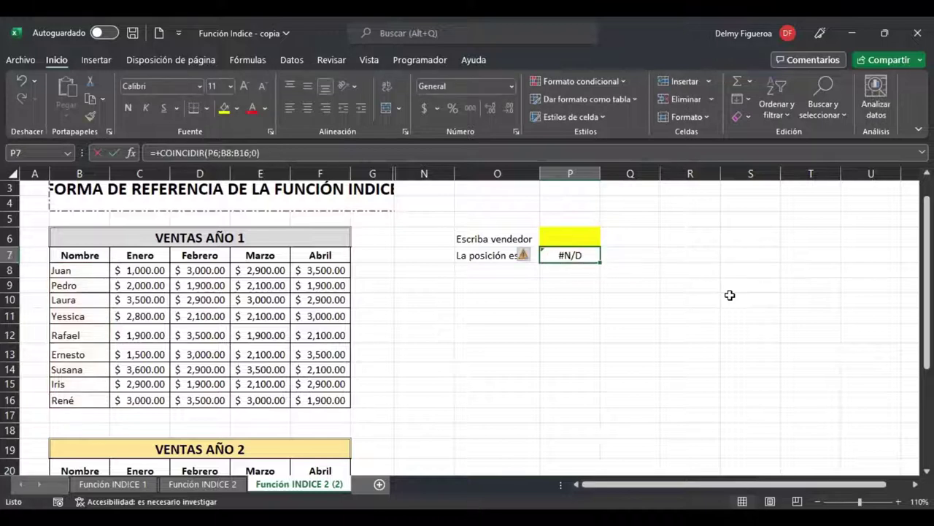
Enter the name of the seller listed in row 15 of the Ventas Año 1 table in cell P6
key(Up)
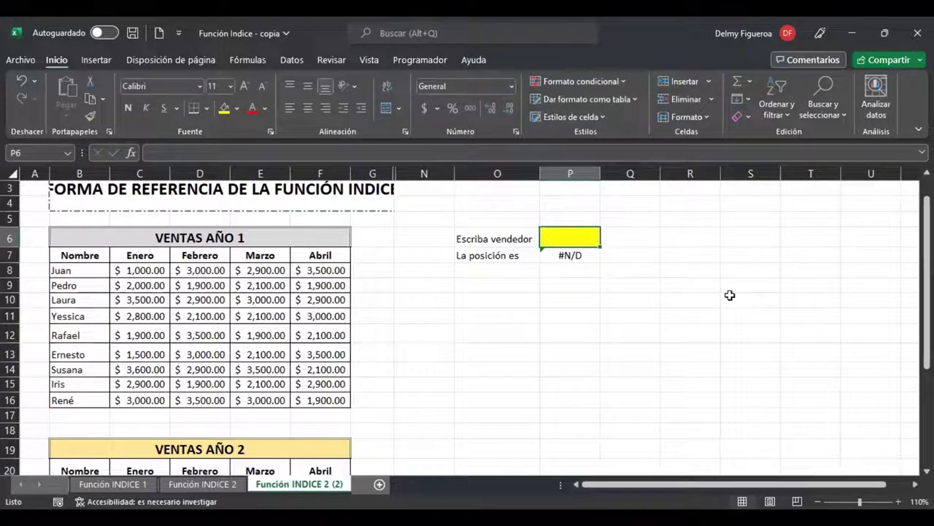
text(I)
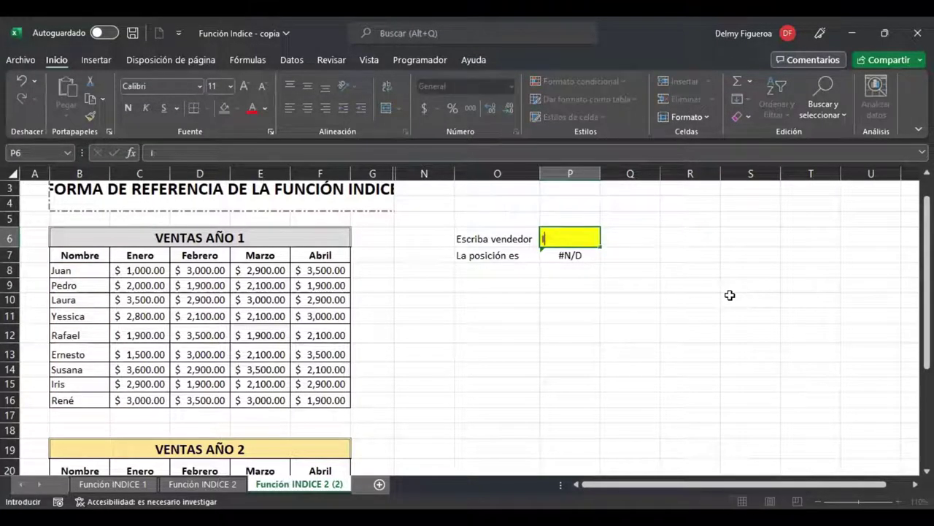
text(ris})
key(BackSpace)
key(Return)
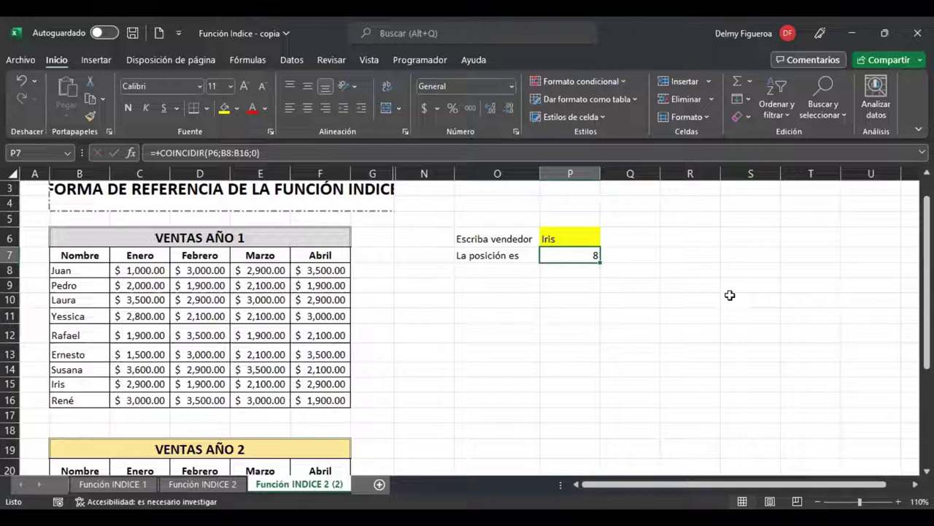
Examine the seller entry in cell P6 and the ranges referenced by the COINCIDIR formula in cell P7
key(Up)
key(F2)
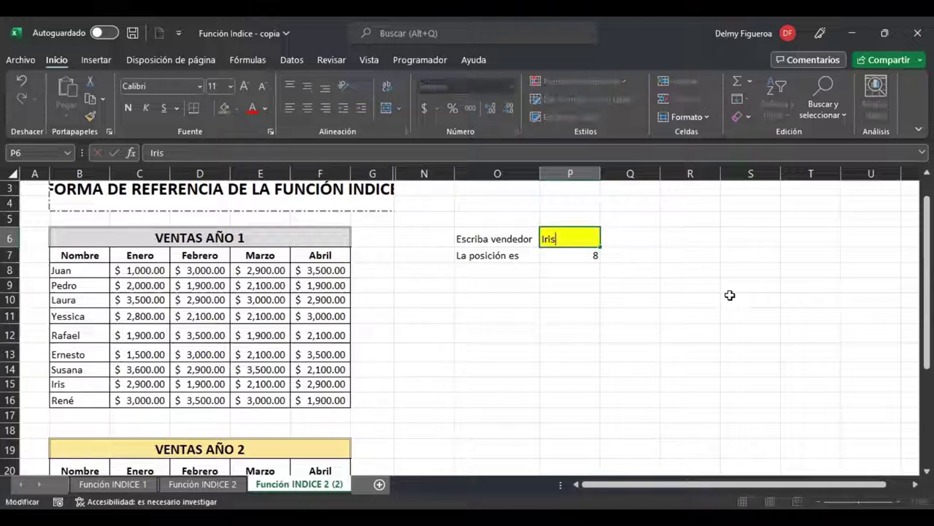
key(Return)
key(F2)
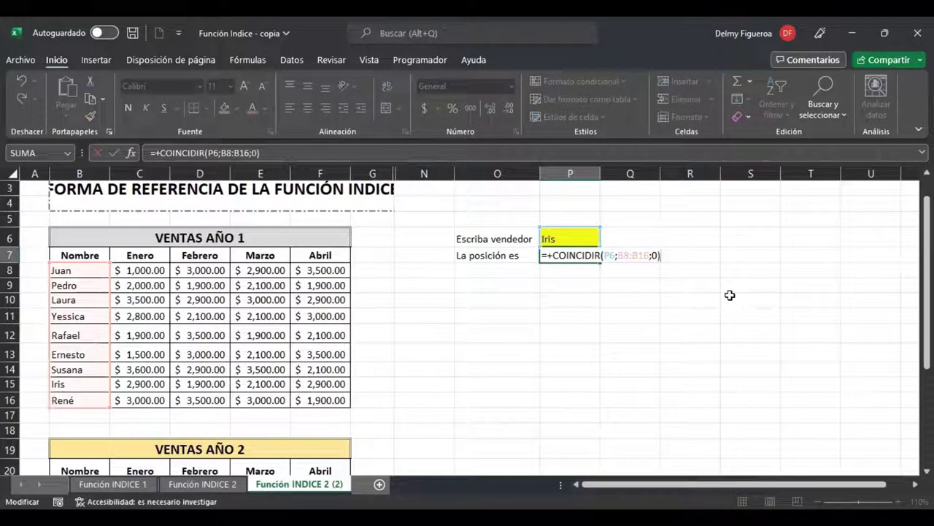
key(Return)
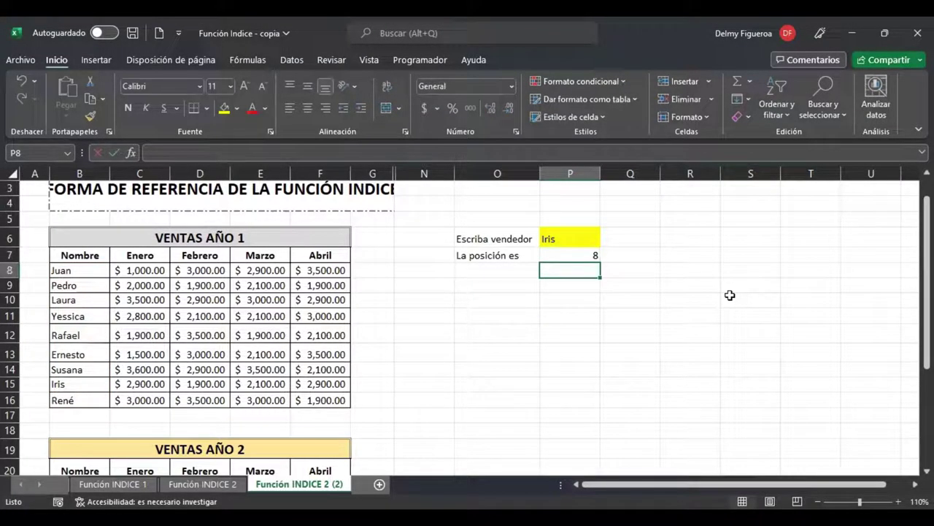
key(Up)
key(Up)
key(Down)
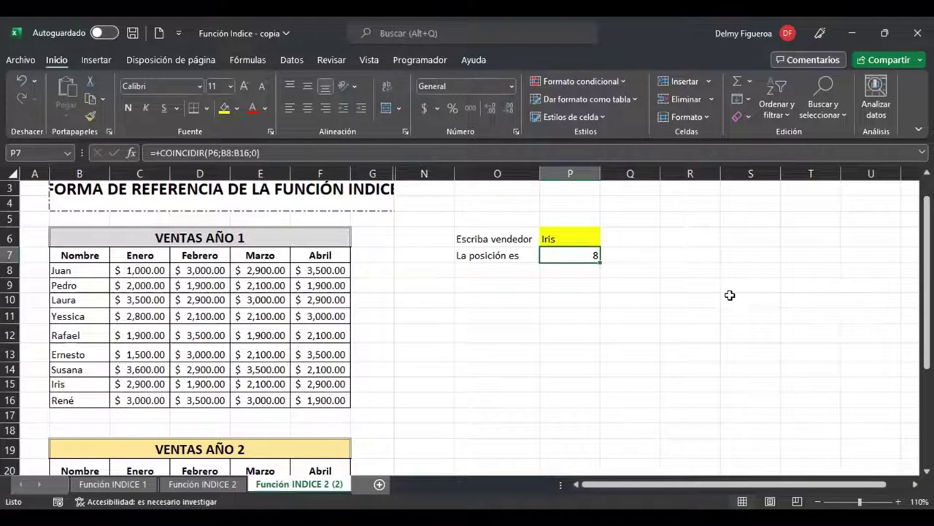
key(Up)
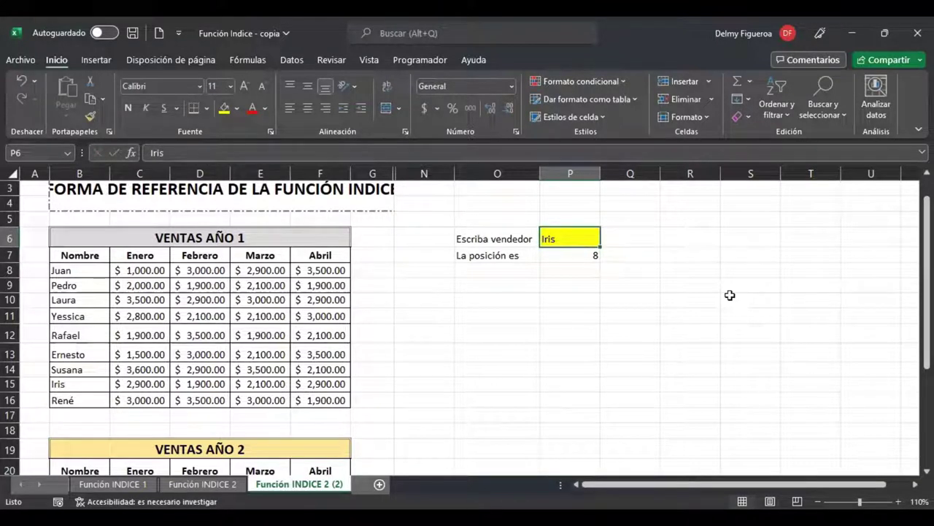
Enter the label "Escriba mes" in cell R6
key(Right)
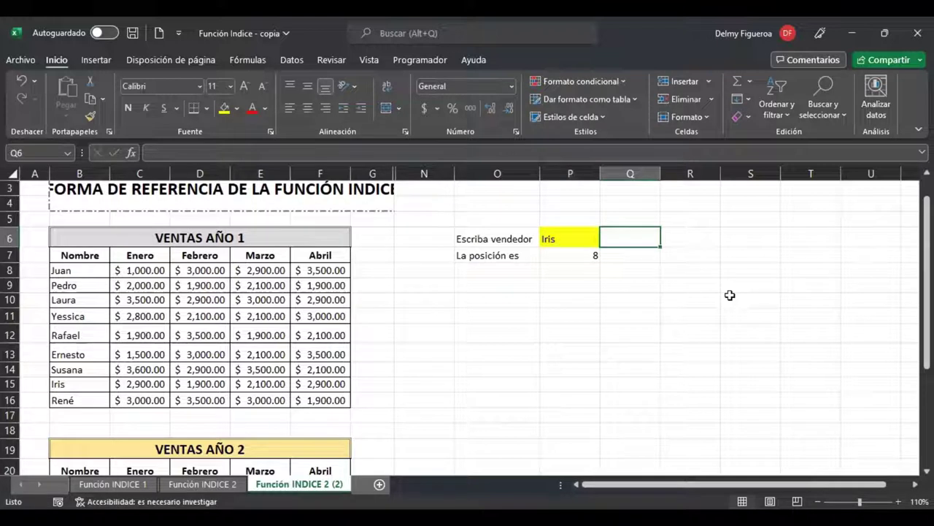
key(Right)
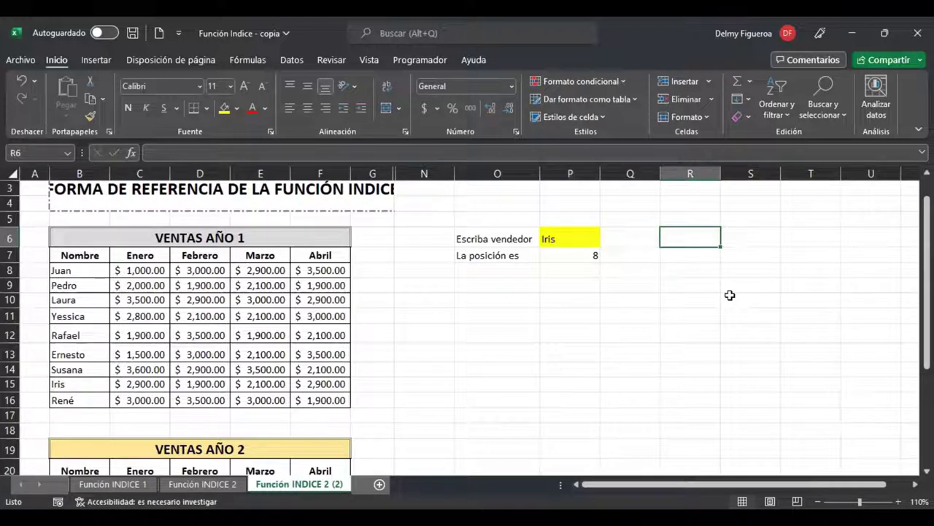
text(Escriba mes)
key(Return)
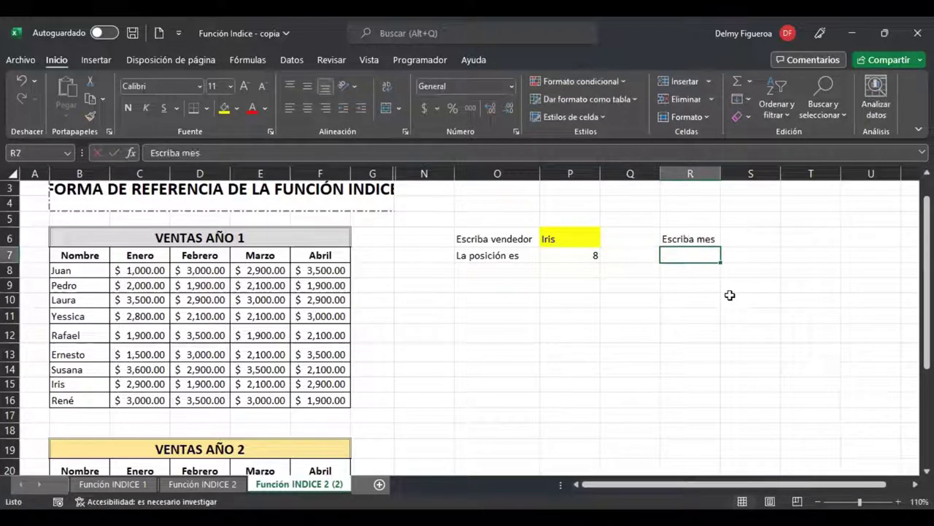
Fill cell S6 with yellow and enter the month Enero in it
key(Up)
key(Right)
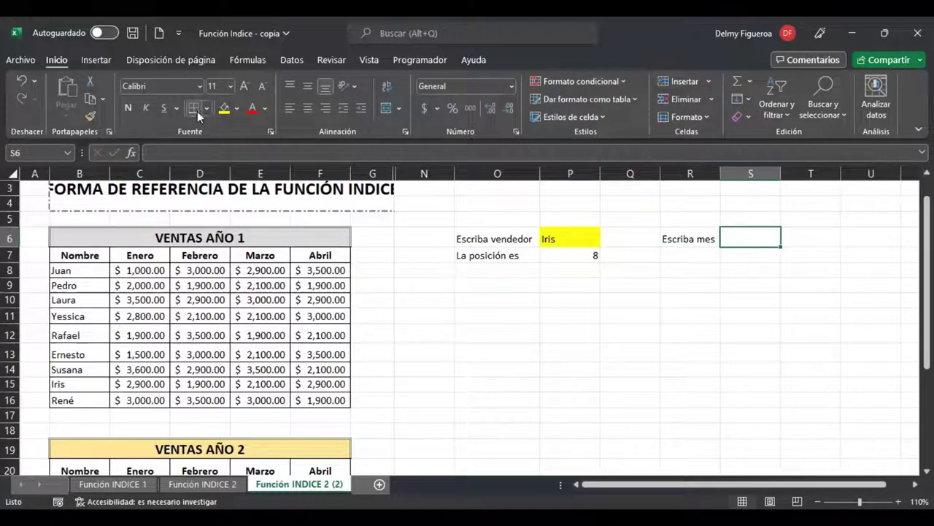
click(219, 113)
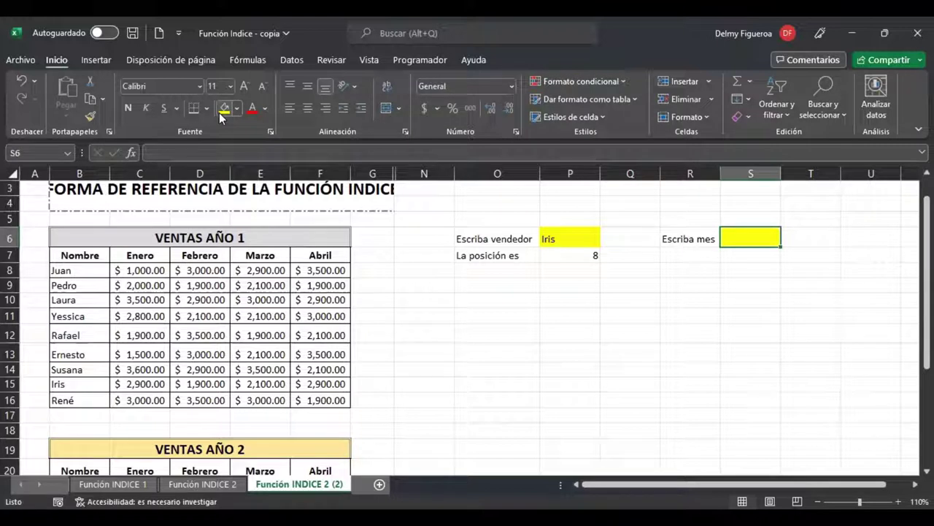
text(Enero)
key(Return)
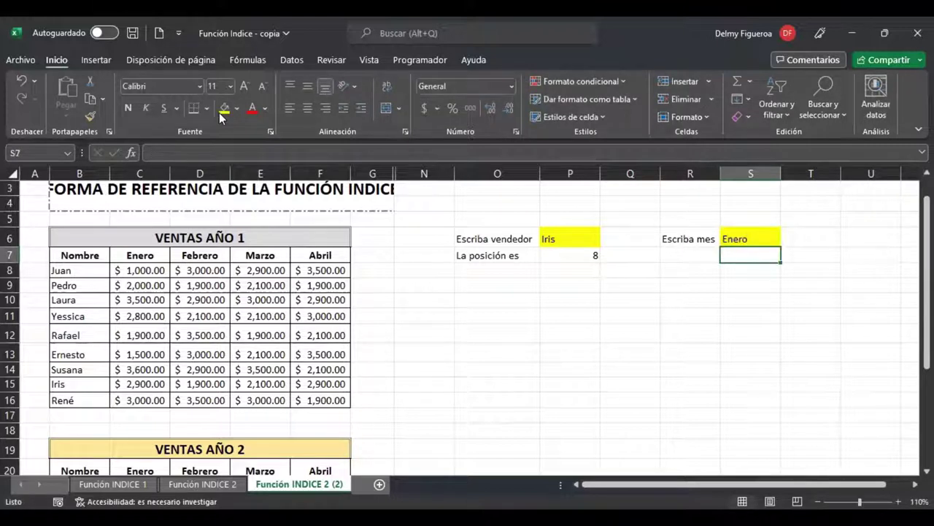
Copy the label "La posición es" from cell O7 to cell R7 and widen column R to fit the text
key(Left)
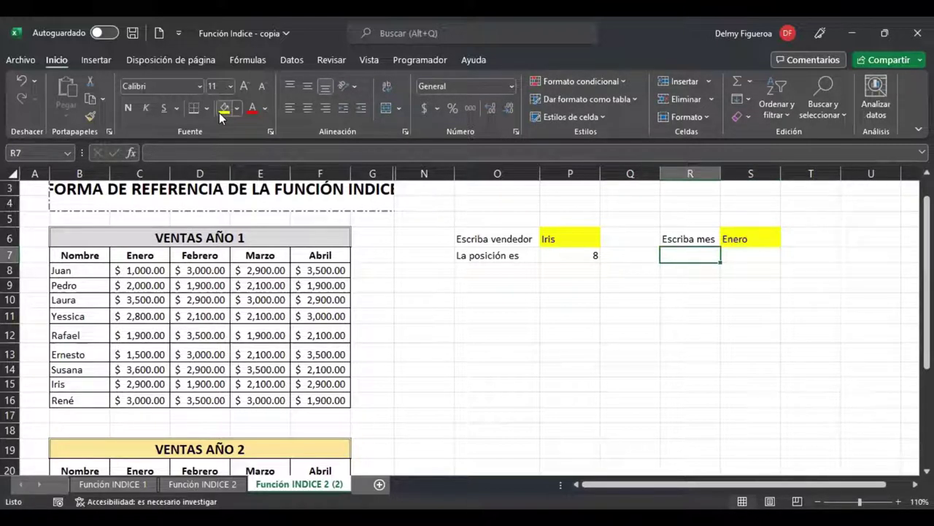
key(Left)
key(Left)
key(Left)
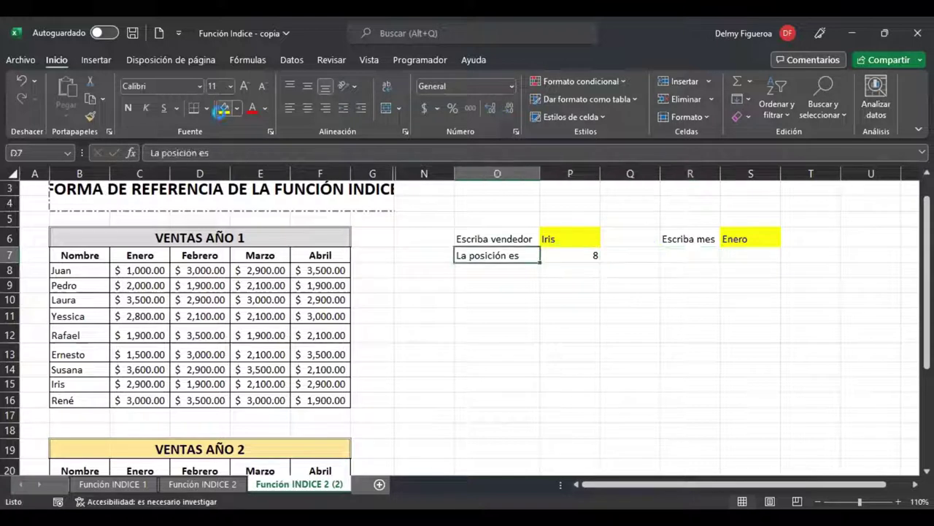
key(ctrl+c)
key(Right)
key(Right)
key(Right)
key(Return)
key(Right)
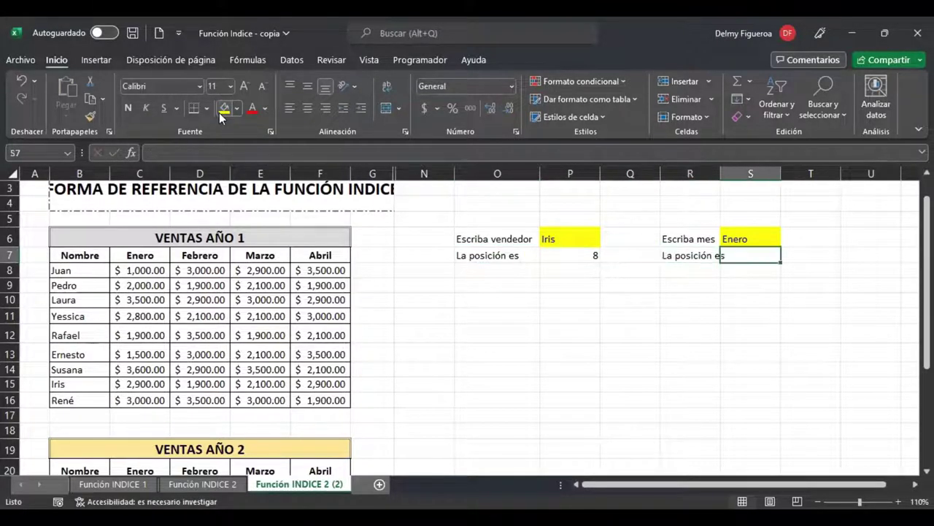
double_click(722, 173)
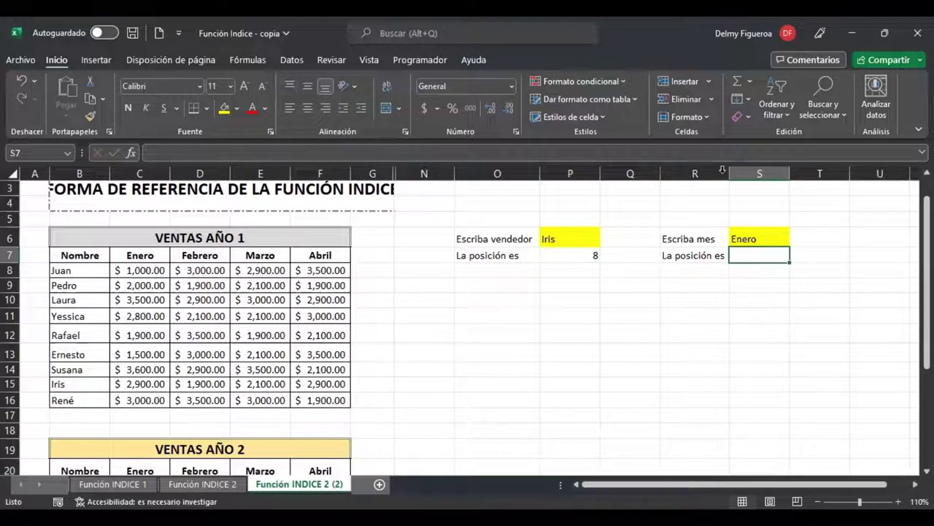
Enter the formula +COINCIDIR(S6;C7:F7;0) in cell S7 to return the month's position with an exact match
text(+)
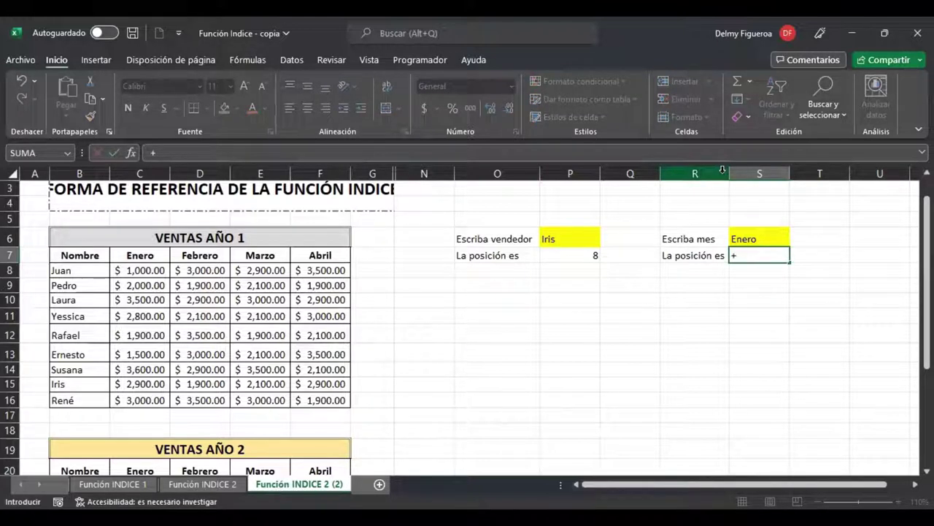
text(coin)
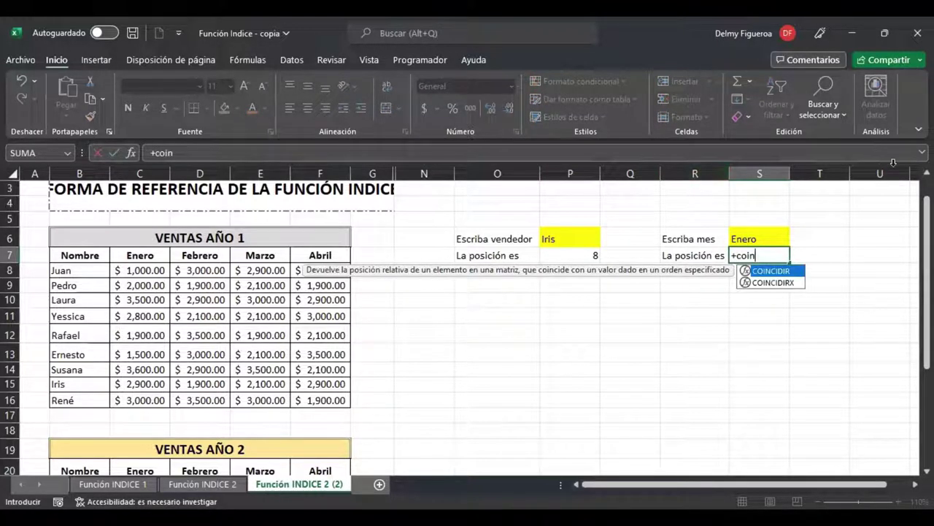
double_click(783, 274)
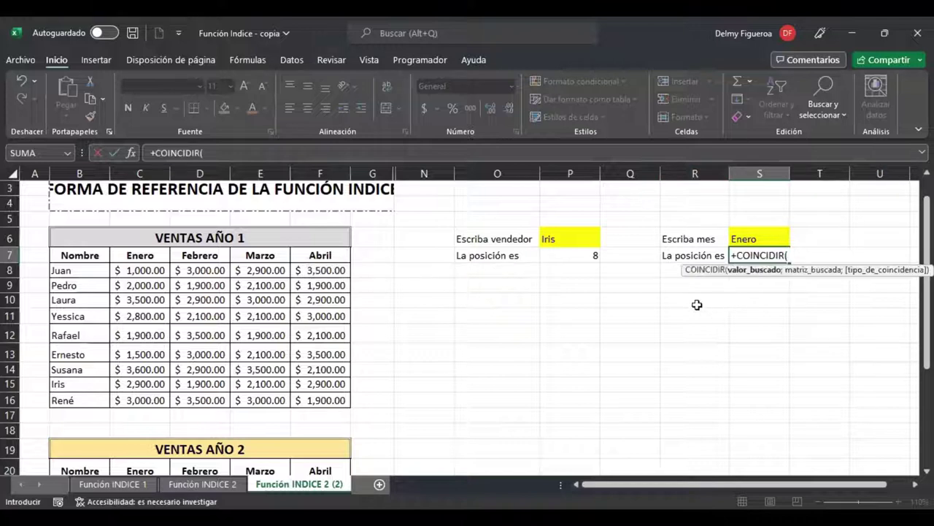
click(752, 238)
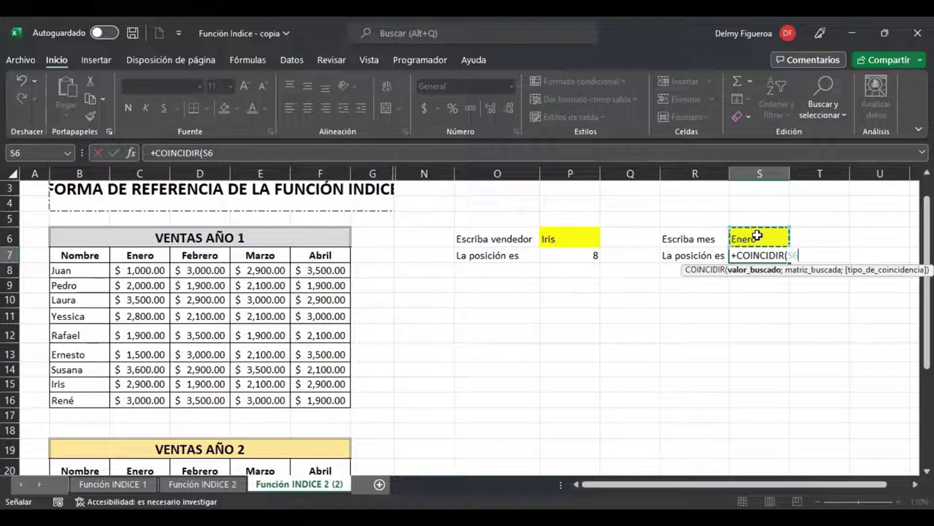
text(;C7)
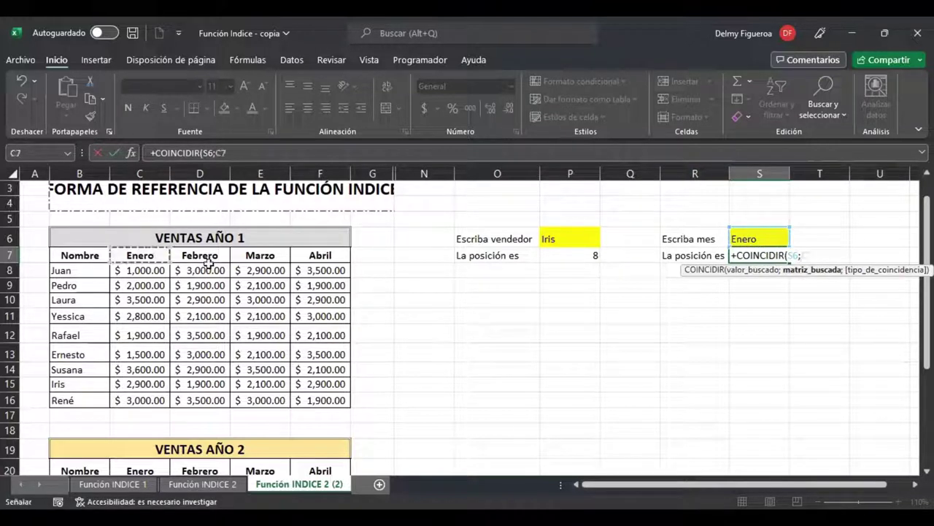
click(154, 255)
shift+click(310, 259)
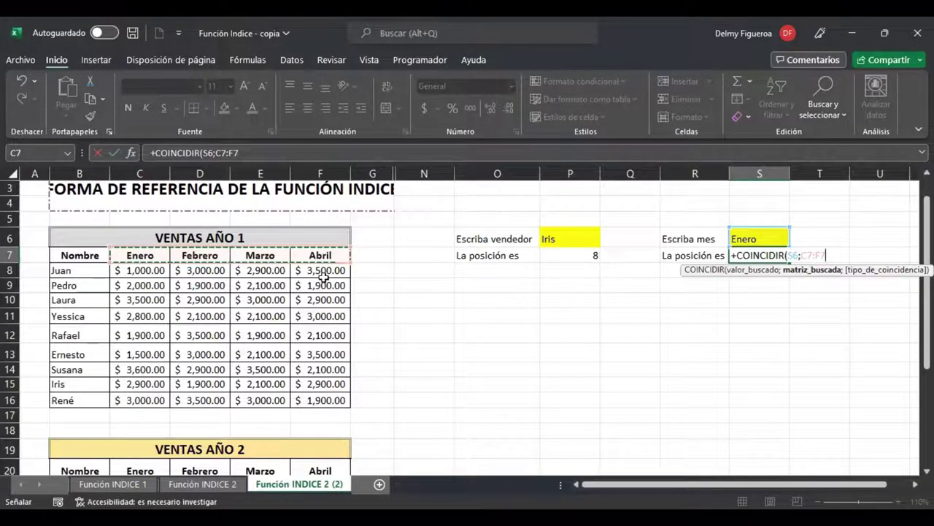
text(;)
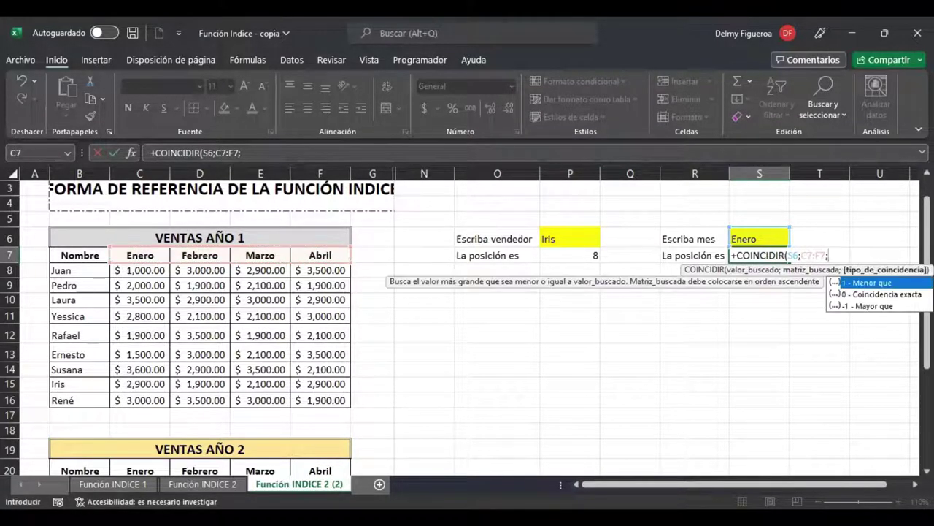
double_click(902, 294)
key(Return)
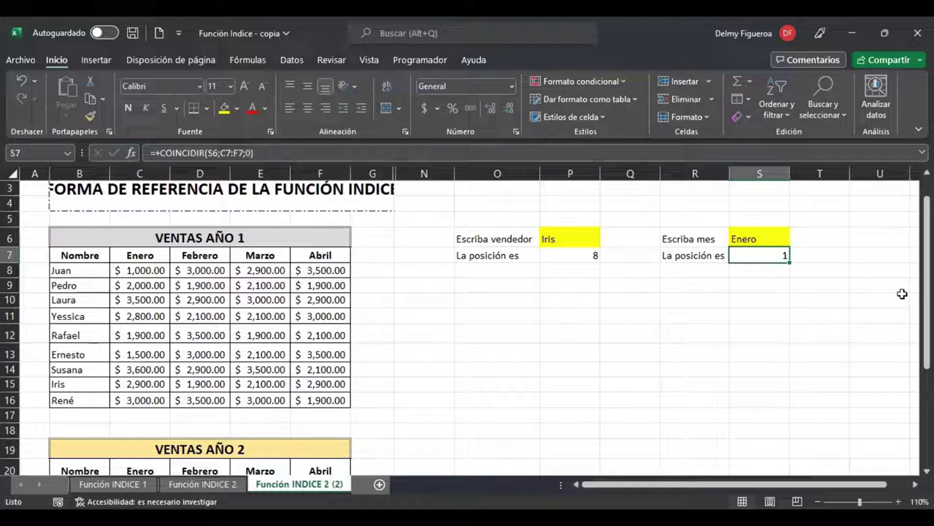
Enter the label "La venta es" in cell O9
key(Left)
key(Left)
key(Left)
key(Left)
key(Down)
key(Down)
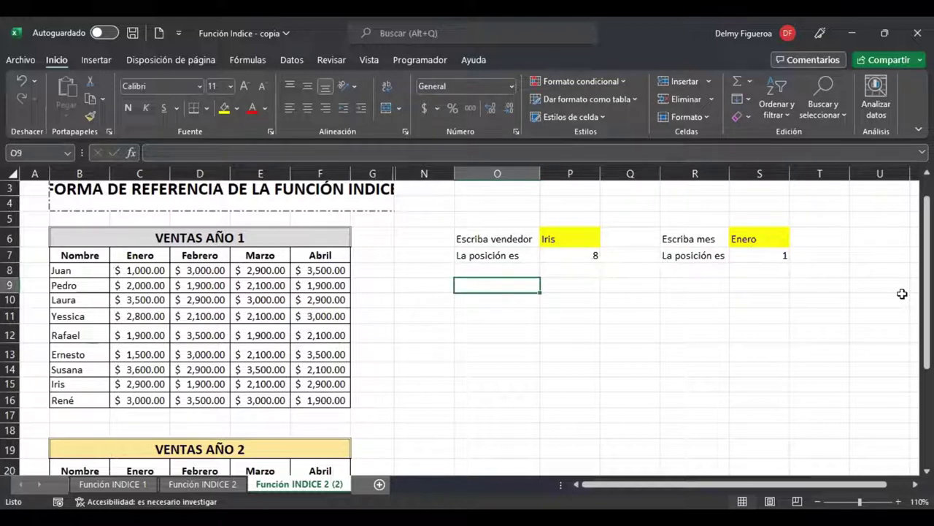
text(La venta)
key(BackSpace)
key(BackSpace)
key(BackSpace)
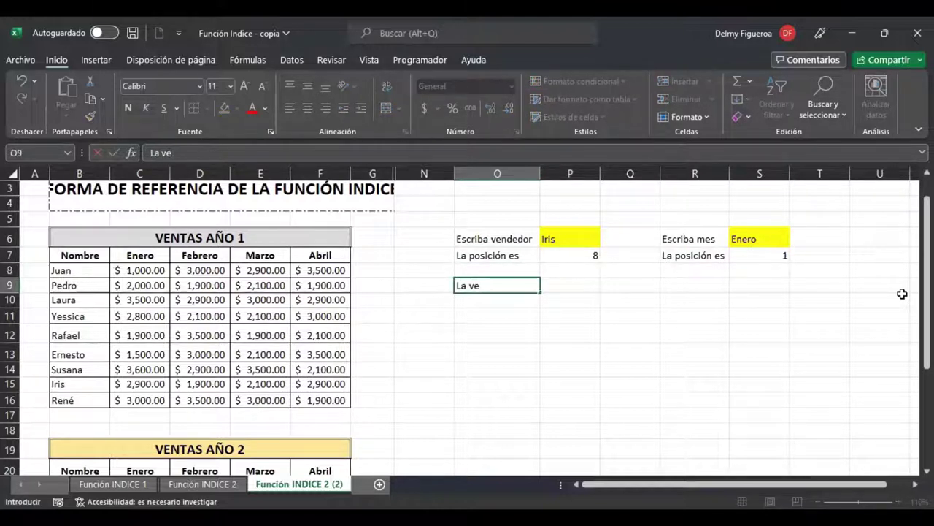
text(nta es)
key(Return)
Fill cell P9, beside the "La venta es" label, with the standard light green color
key(Up)
key(Right)
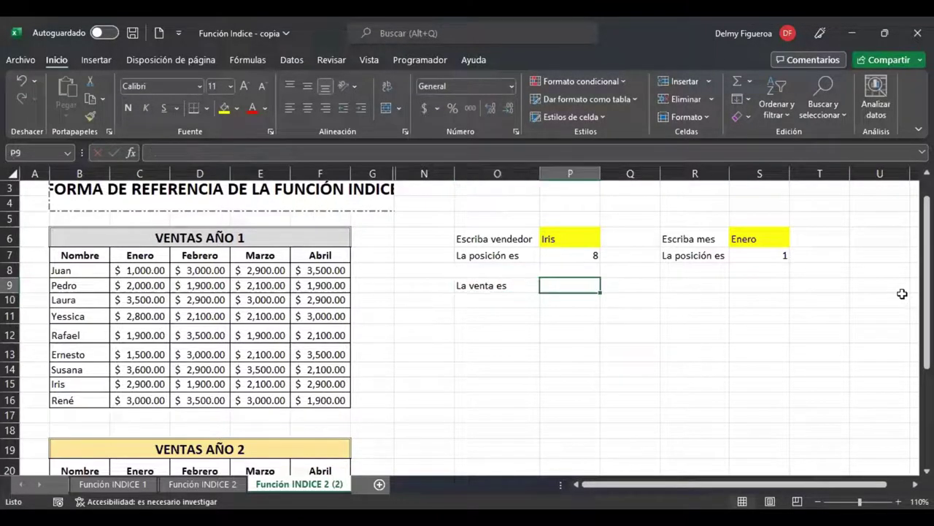
click(237, 109)
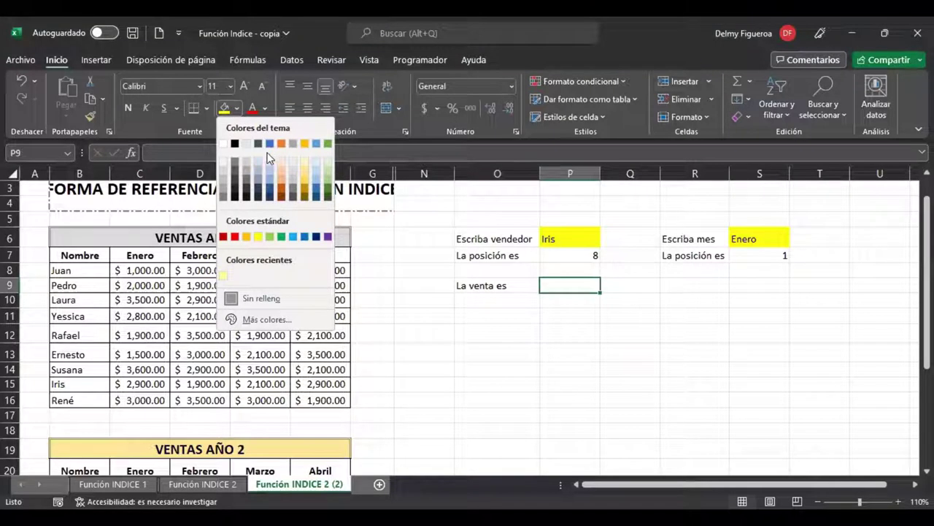
click(271, 235)
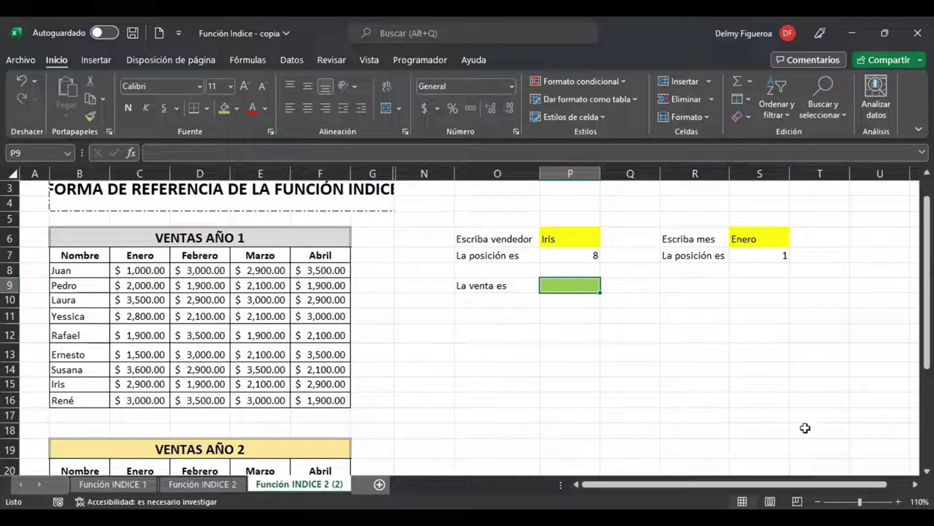
Enter the formula +INDICE(C8:F16;P7;S7) in cell P9 to return the sale for the seller and month positions
text(+)
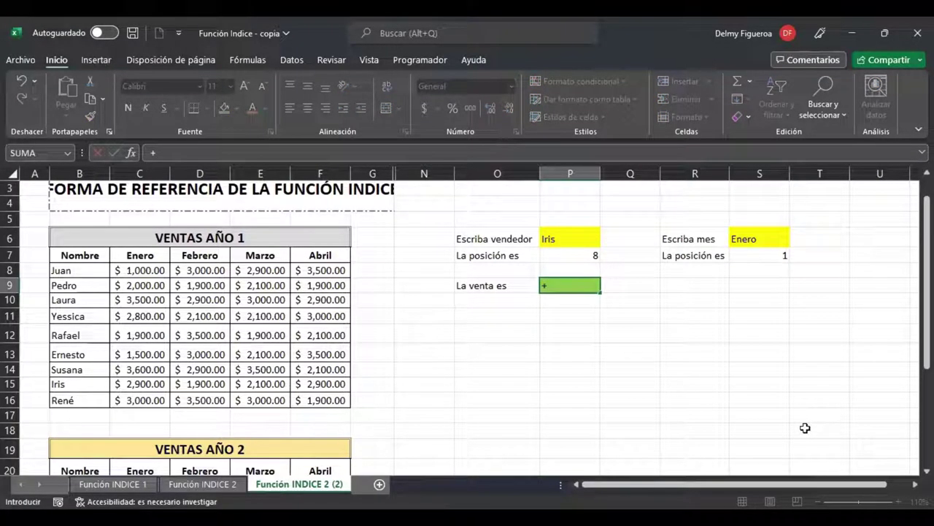
text(indi)
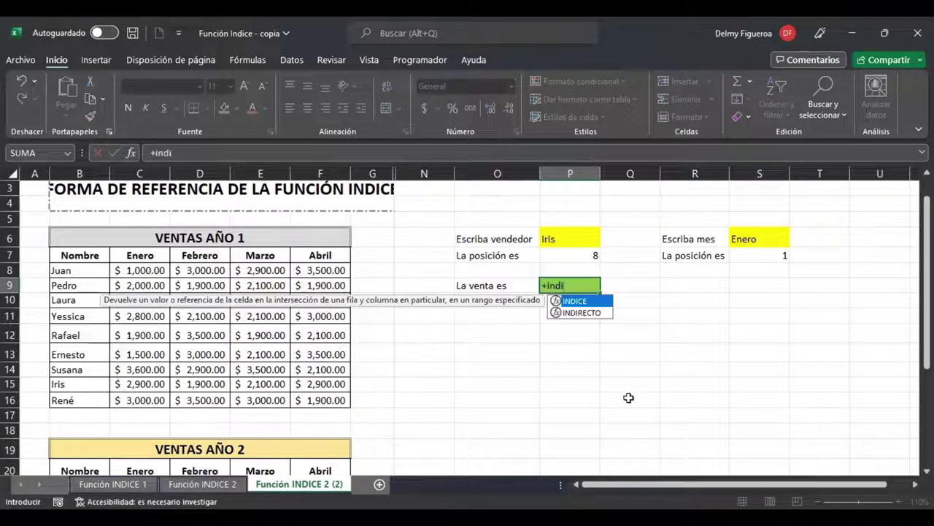
double_click(596, 306)
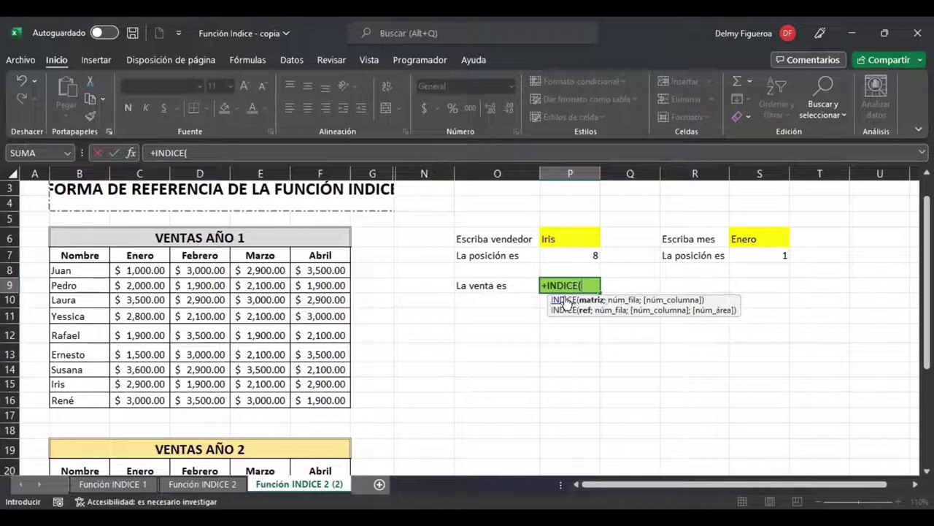
click(137, 268)
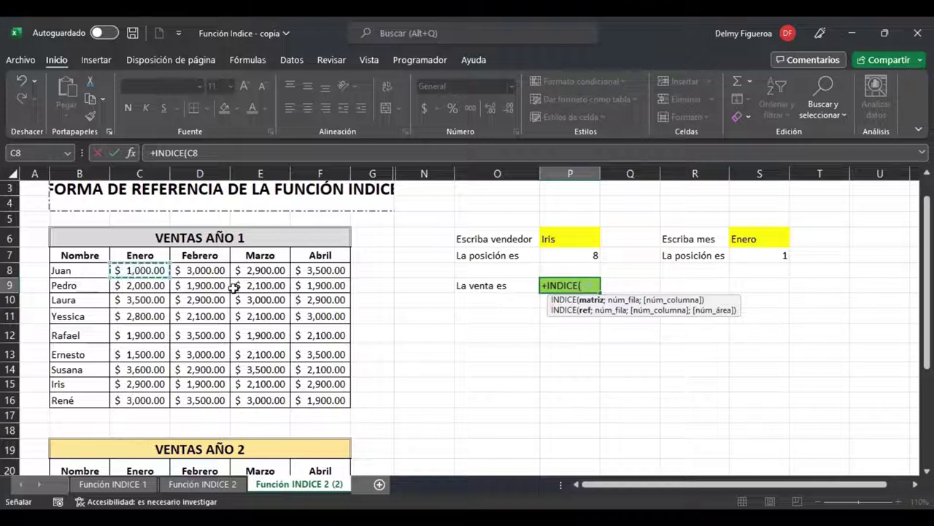
shift+click(328, 395)
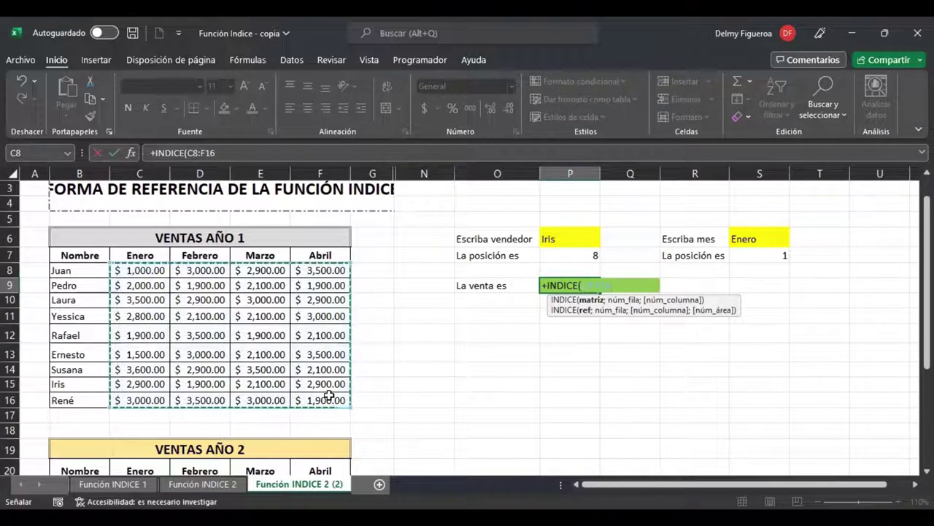
text(;)
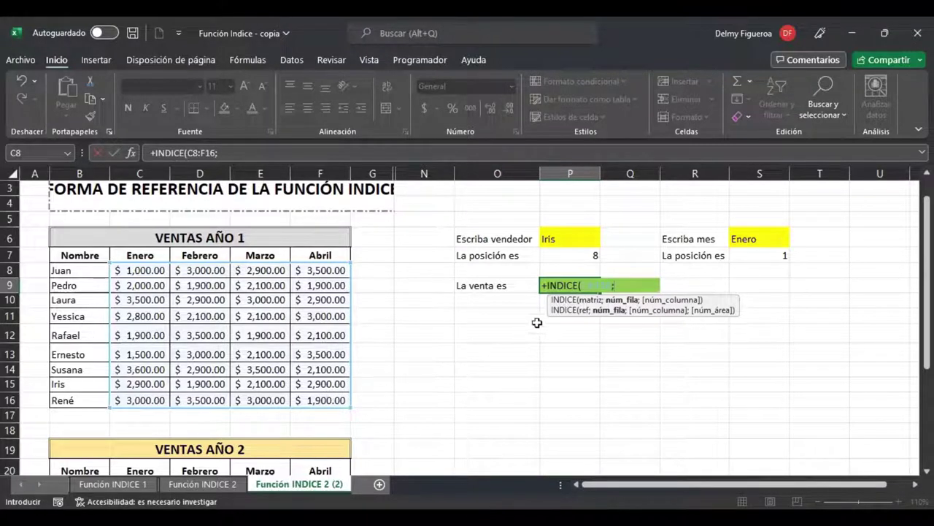
click(566, 254)
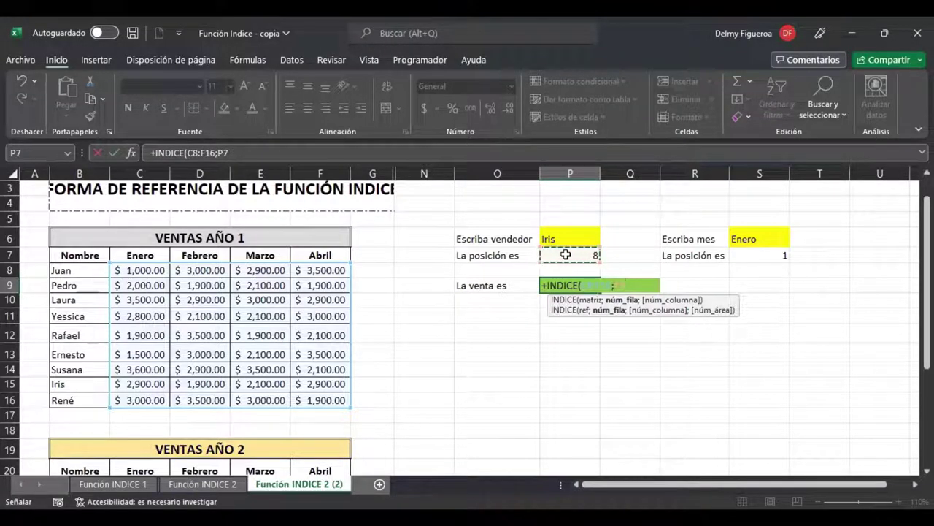
text(;)
click(768, 254)
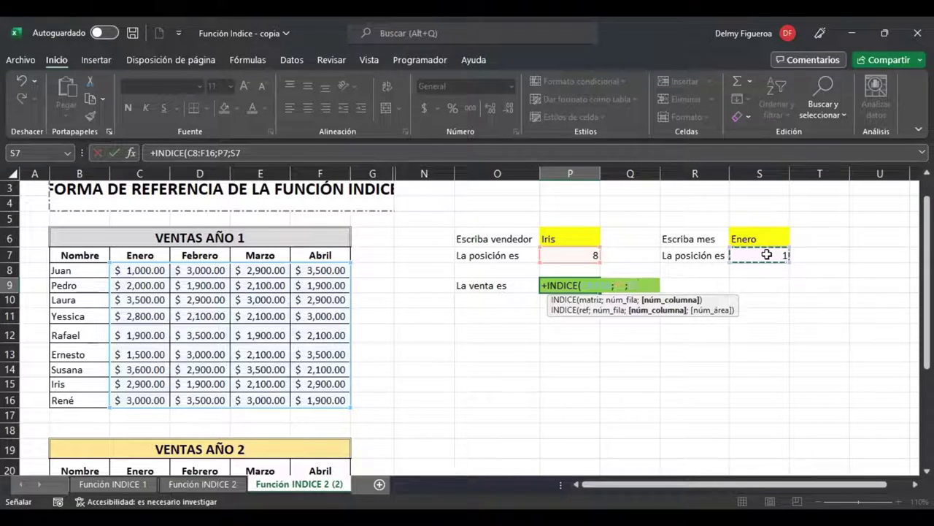
key(Return)
key(Up)
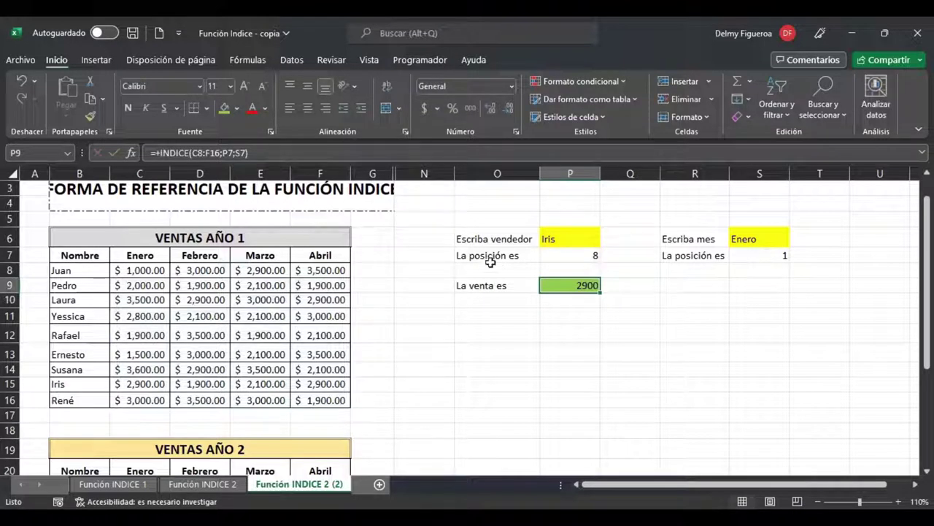
Check the sale in P9 against the VENTAS AÑO 1 table, where the chosen seller's row 15 meets the Enero column
click(572, 236)
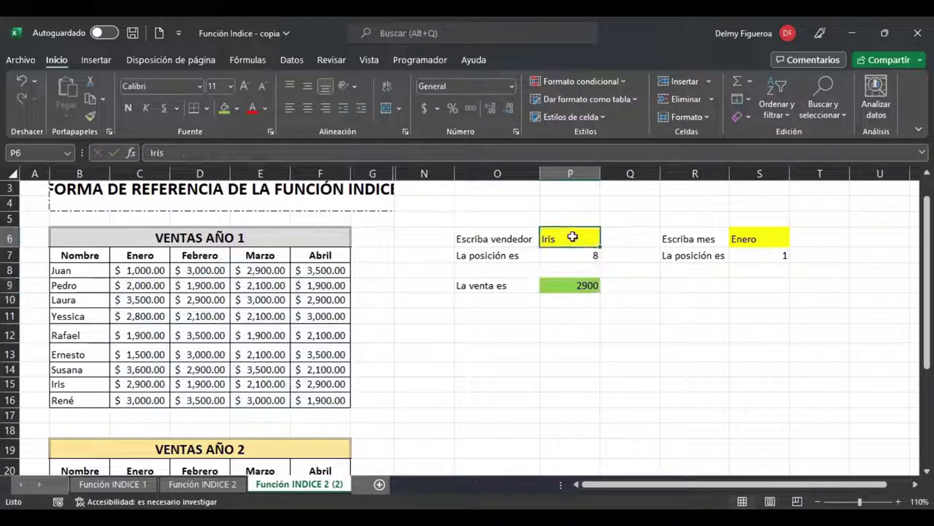
click(762, 237)
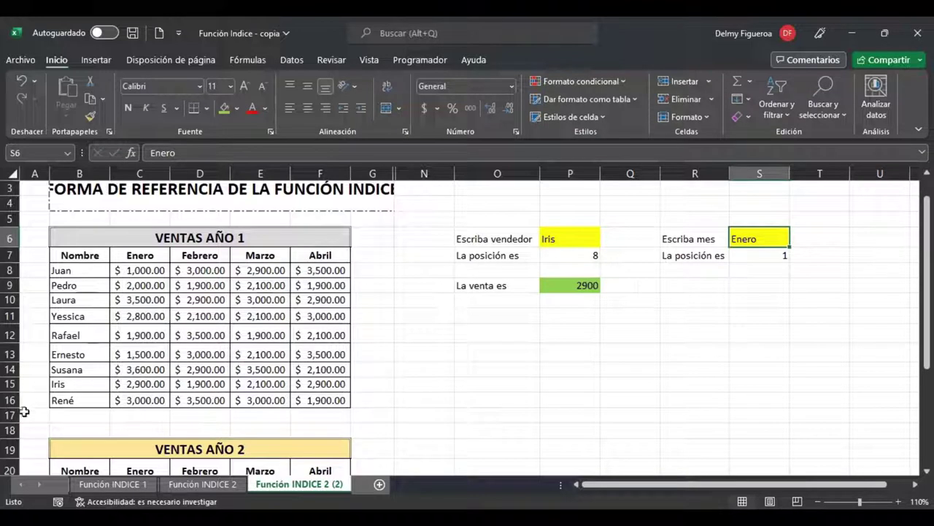
click(10, 384)
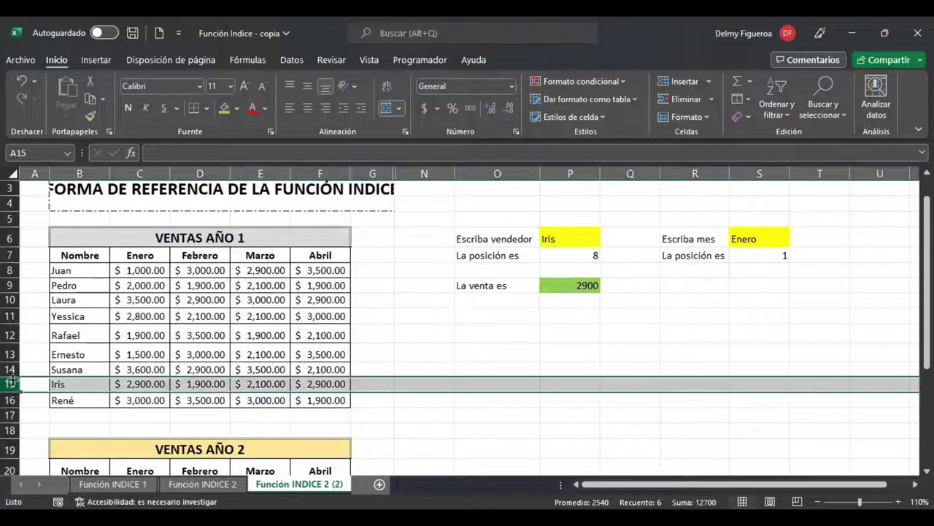
ctrl+click(136, 176)
click(579, 284)
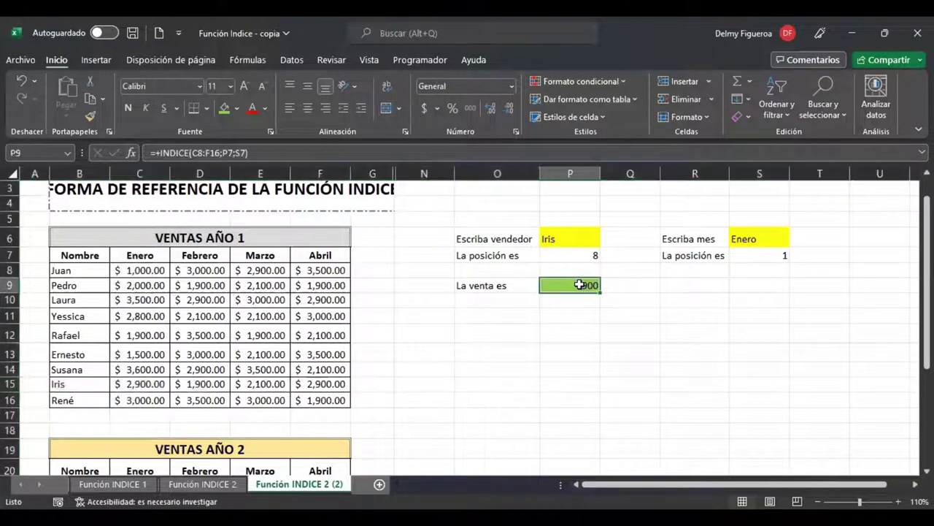
Replace the seller in cell P6 with the name from B16, spelled with its accent exactly as in the table
click(580, 238)
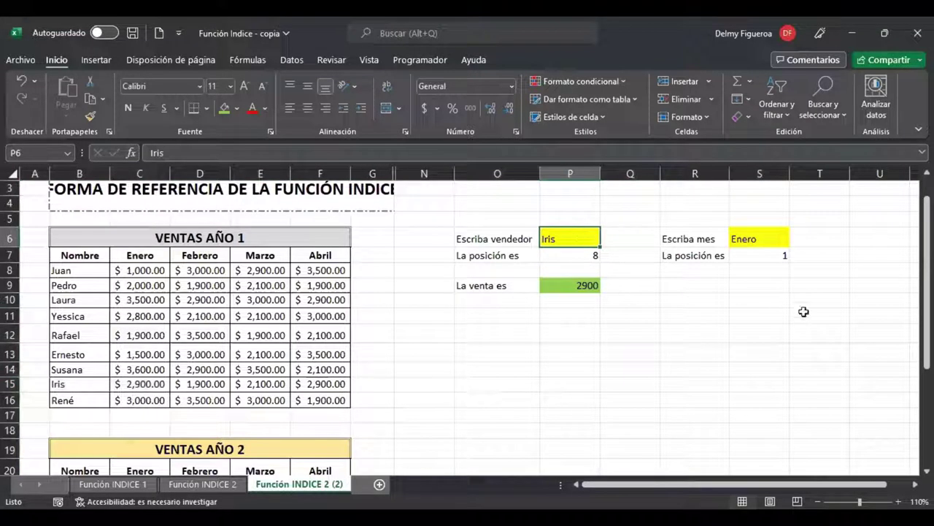
text(Rene)
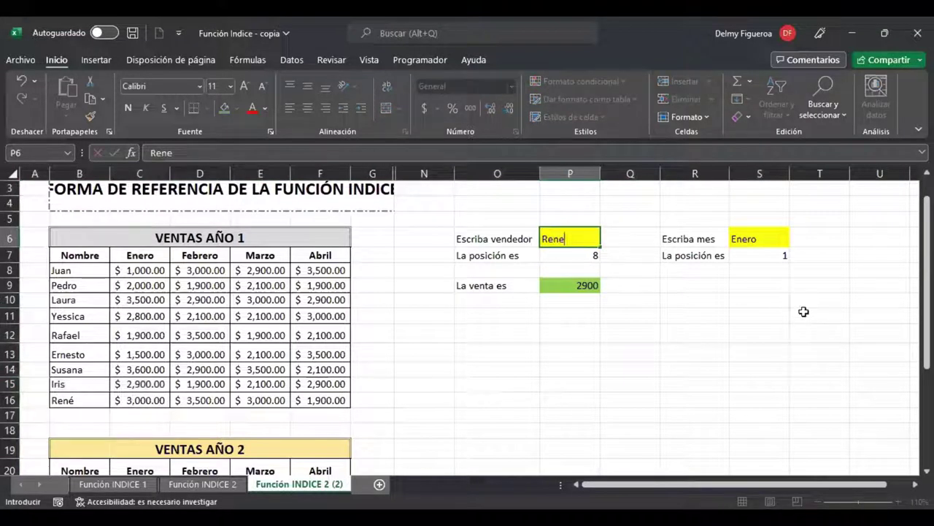
key(Return)
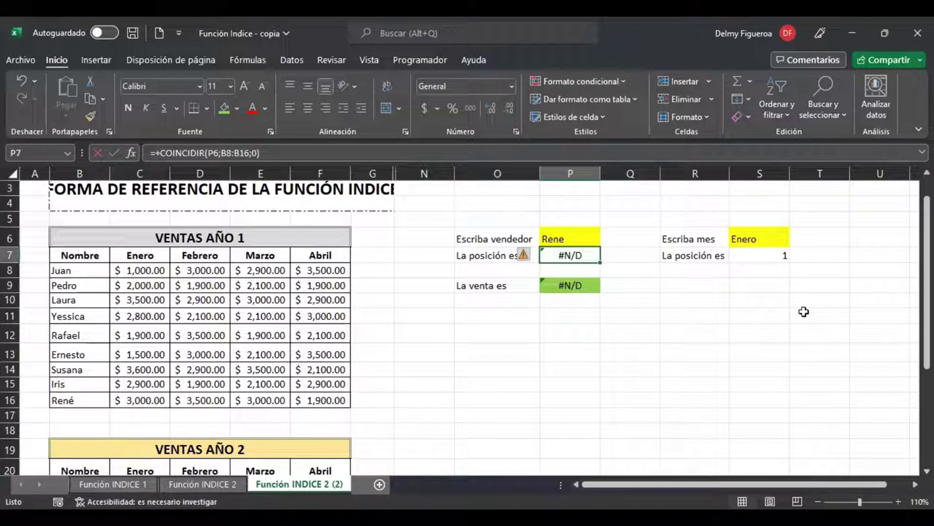
key(Up)
text(René)
key(Return)
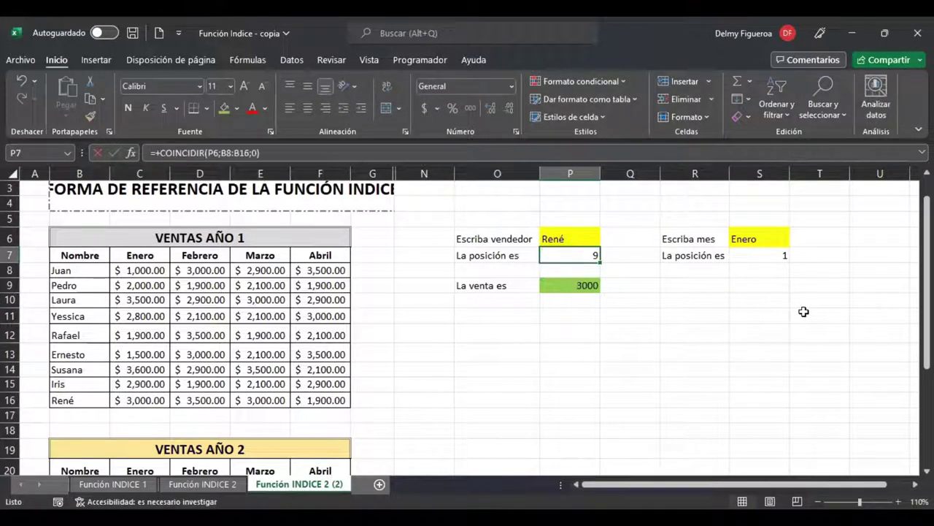
Change the month in cell S6 to Abril
key(Up)
key(Right)
key(Right)
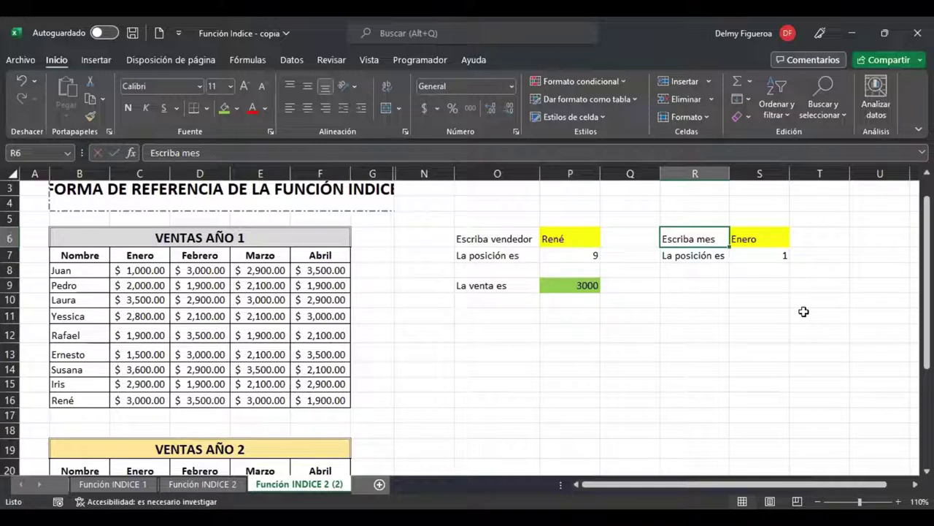
key(Right)
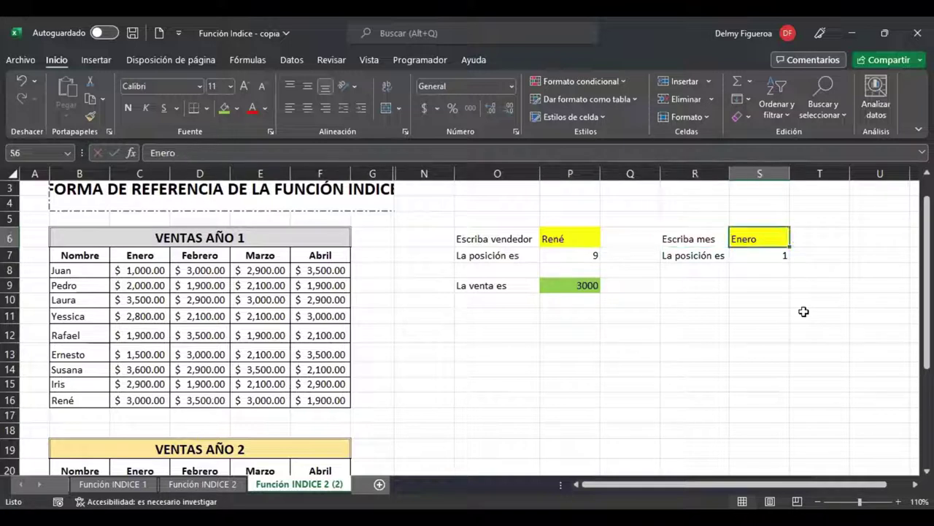
text(Abril)
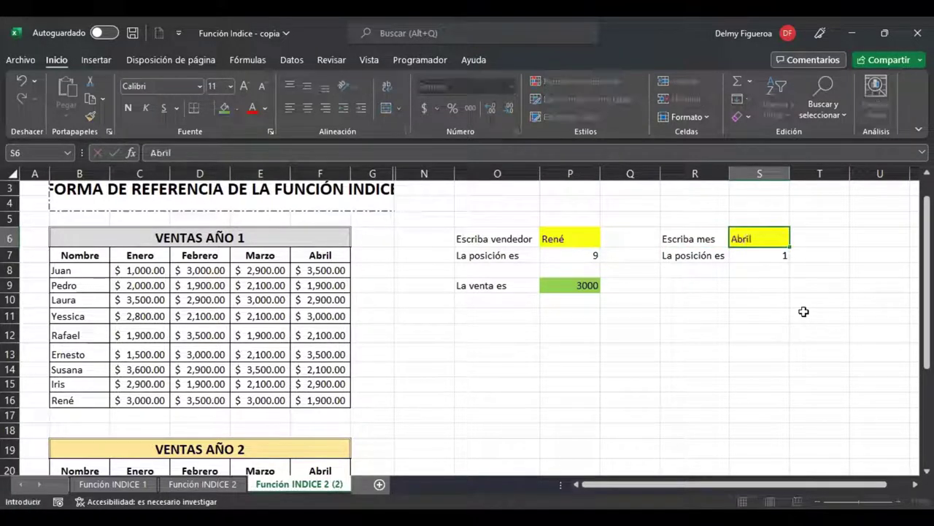
key(Return)
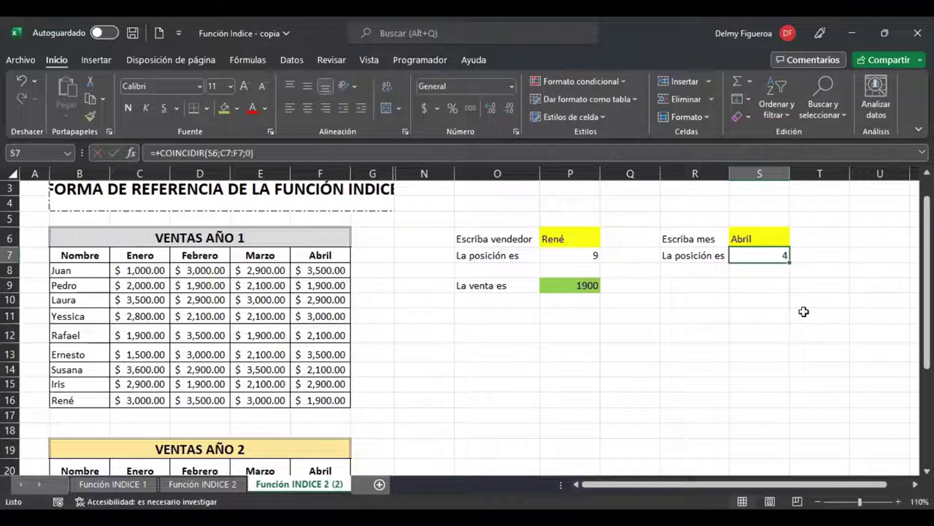
click(573, 239)
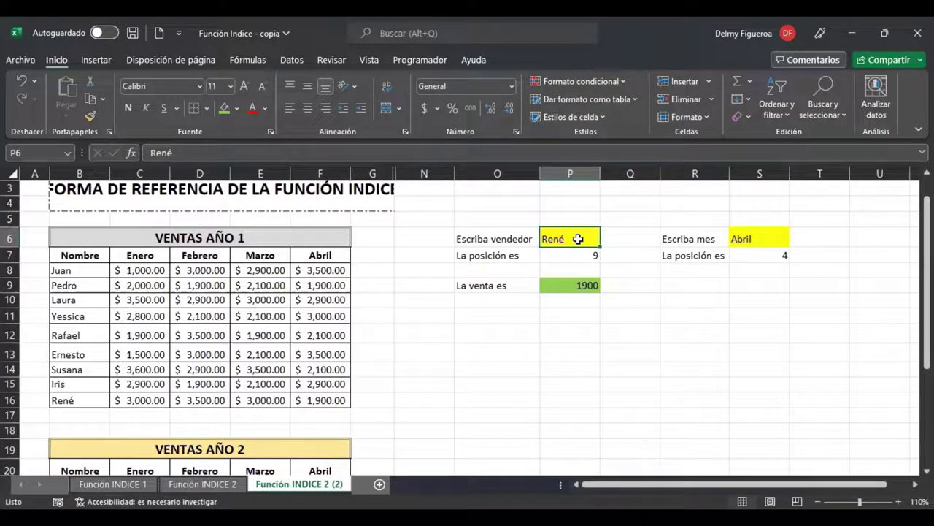
click(762, 238)
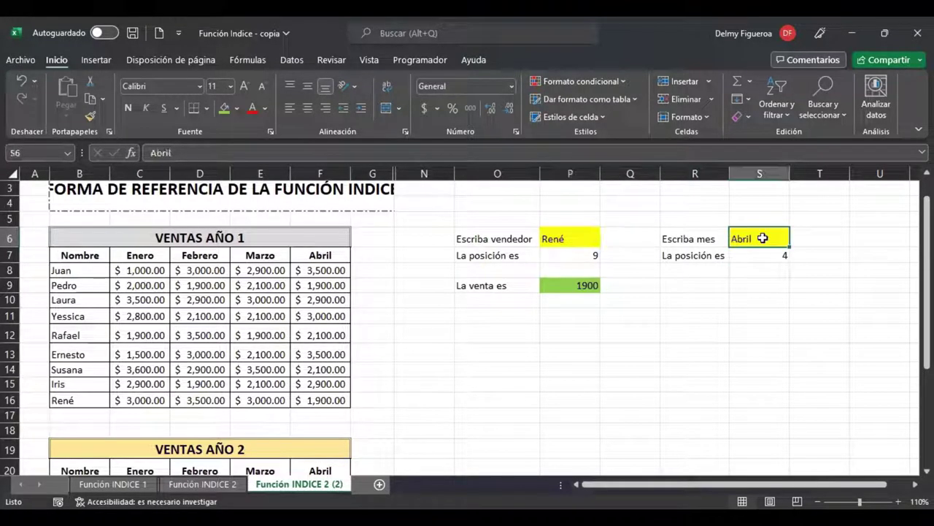
click(577, 236)
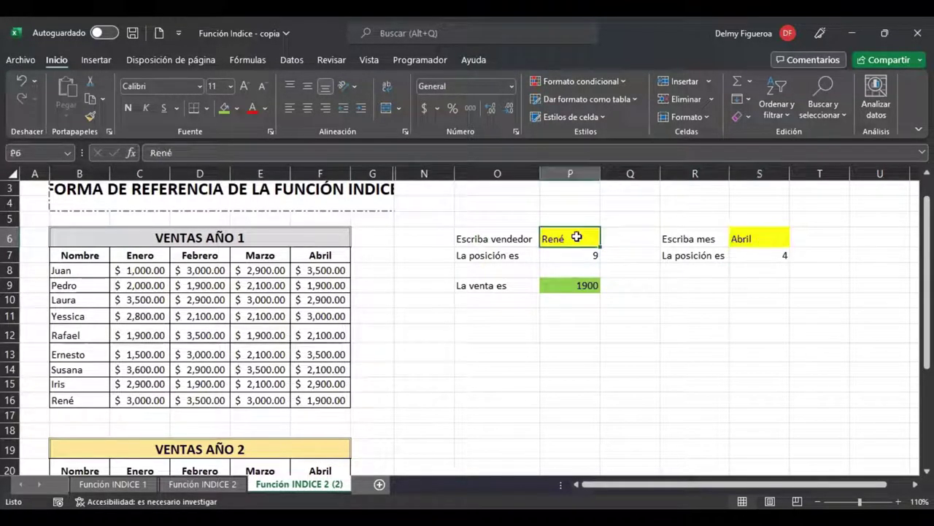
click(754, 235)
Add a data validation of type Lista to seller cell P6, with =$B$8:$B$16 as its source
click(571, 234)
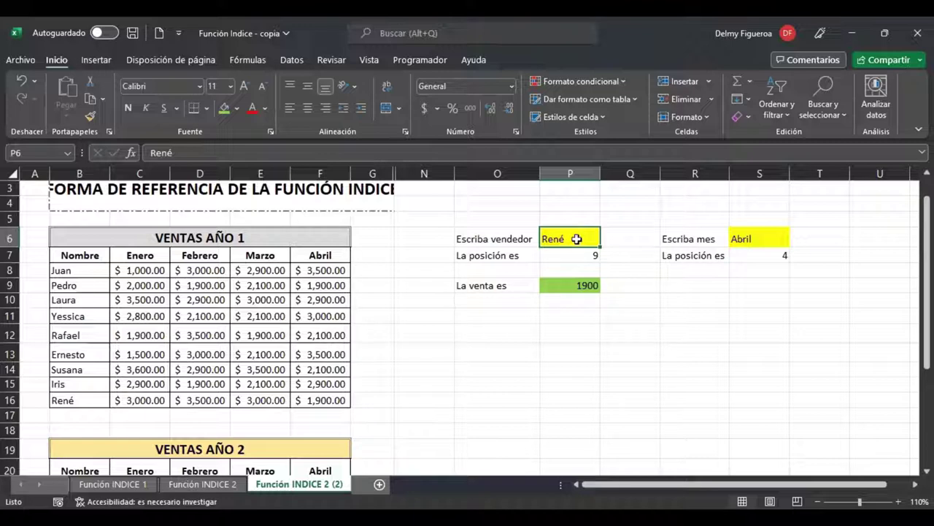
click(292, 62)
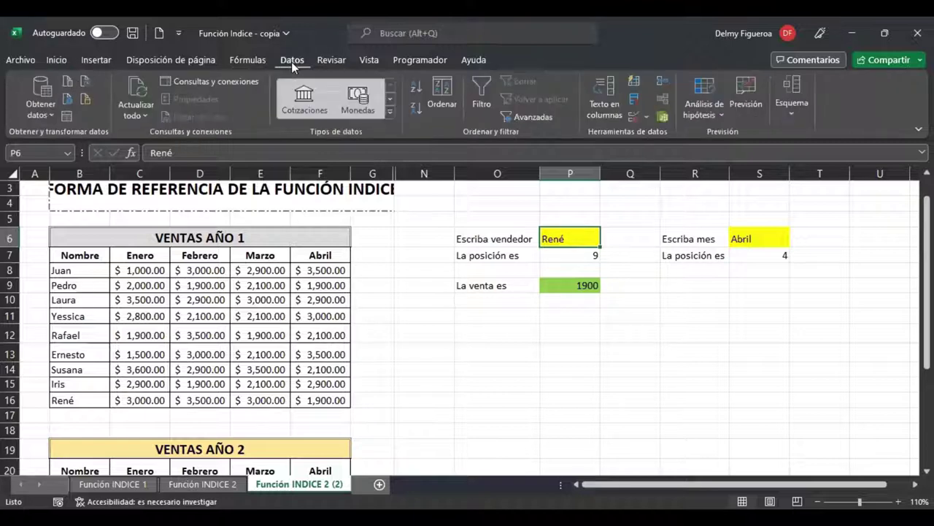
click(636, 118)
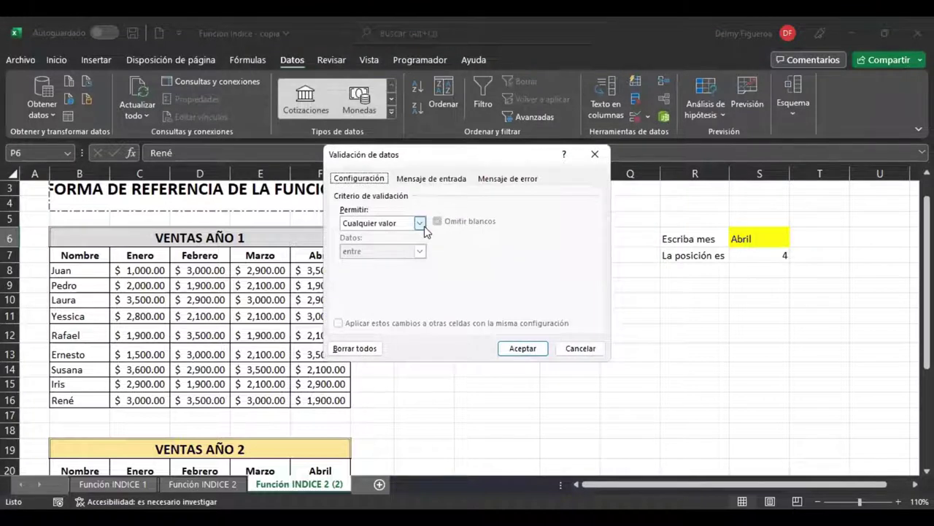
click(421, 224)
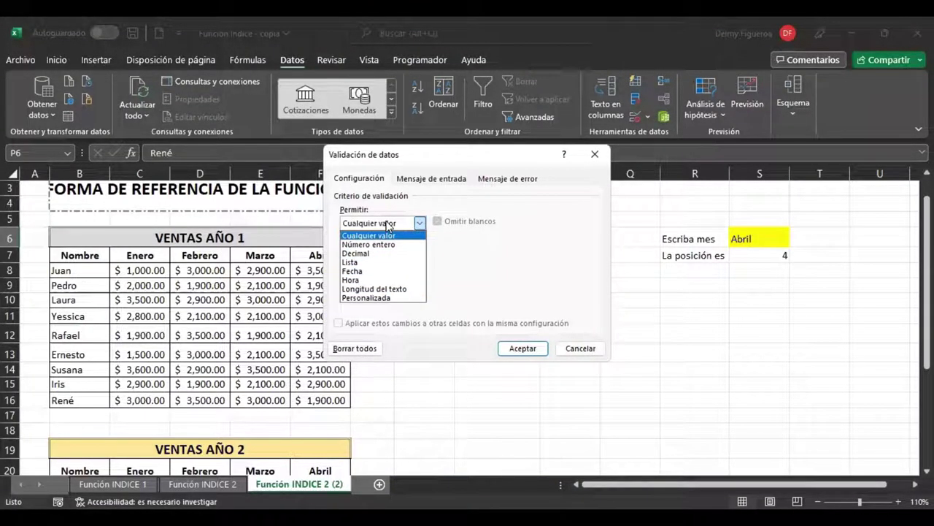
click(364, 265)
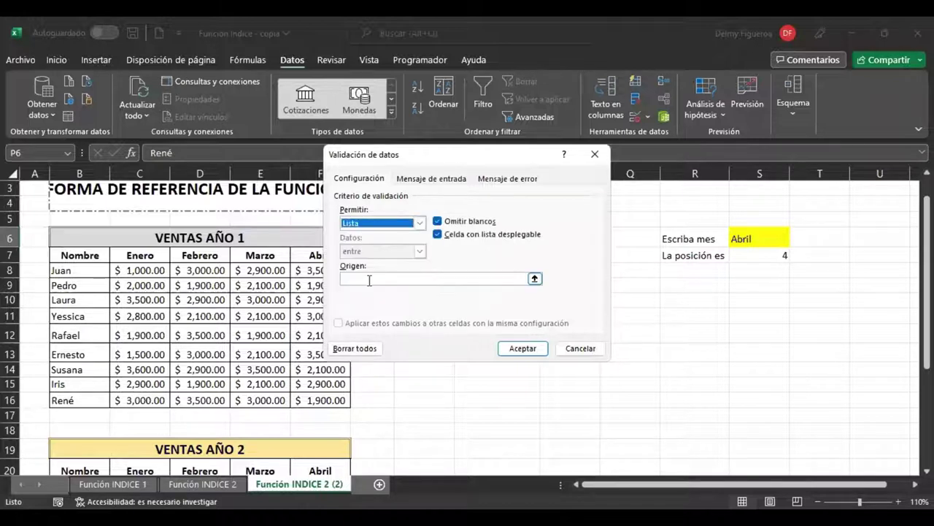
click(369, 278)
click(70, 270)
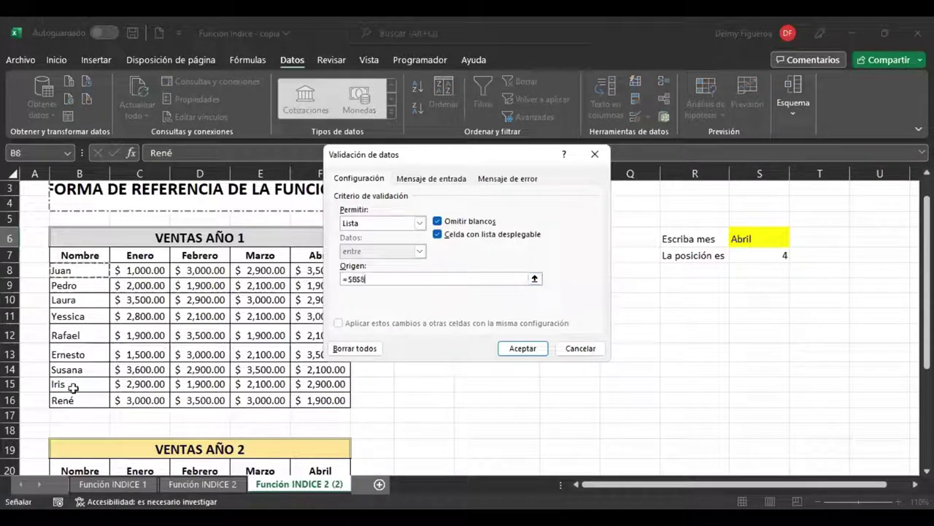
text(:$B$16)
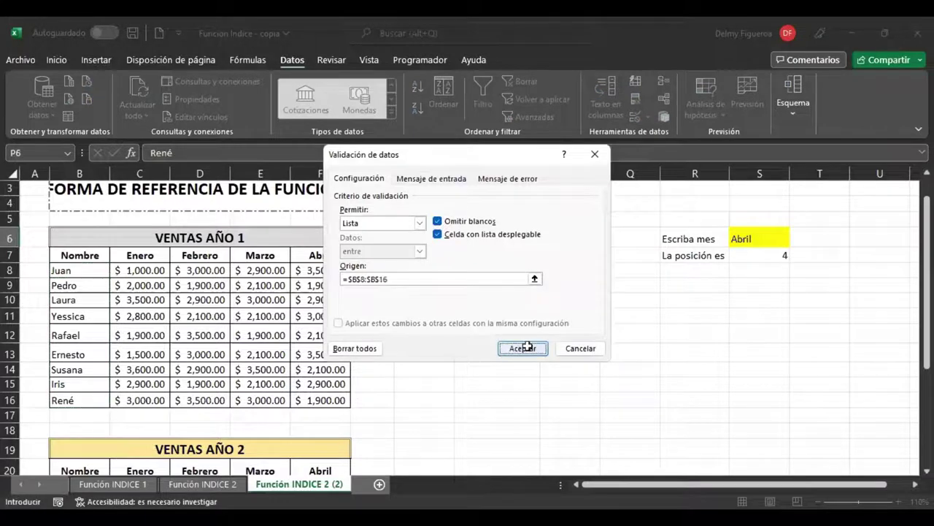
click(523, 348)
Choose the seller listed in B11 from the drop-down list in cell P6 and review the position formula in P7
click(607, 239)
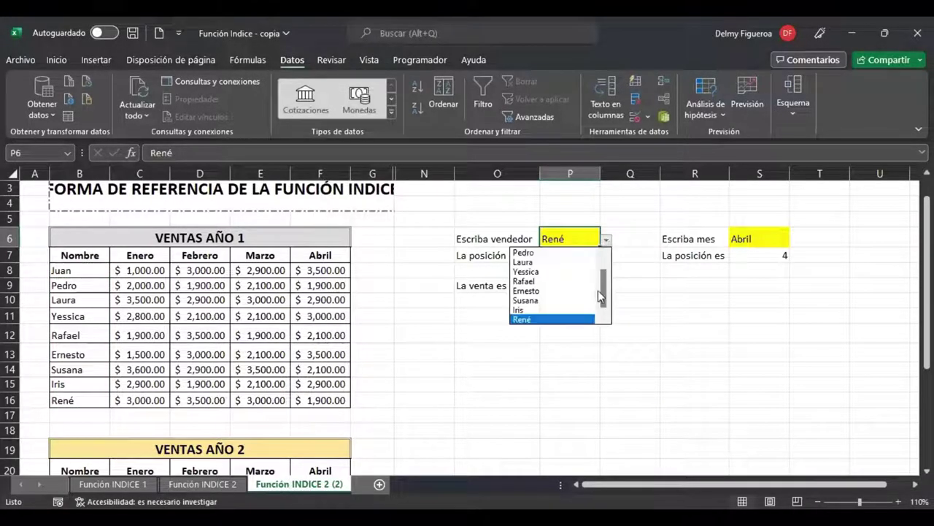
click(541, 278)
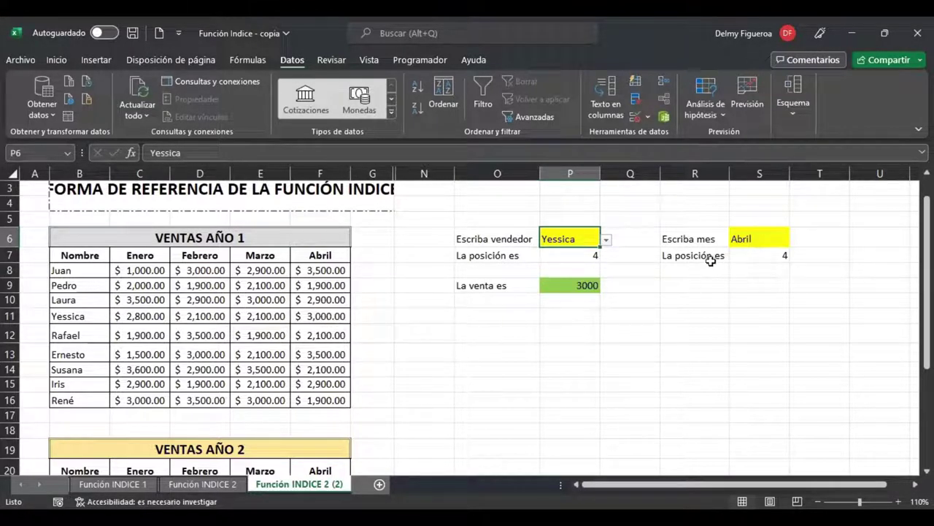
click(553, 316)
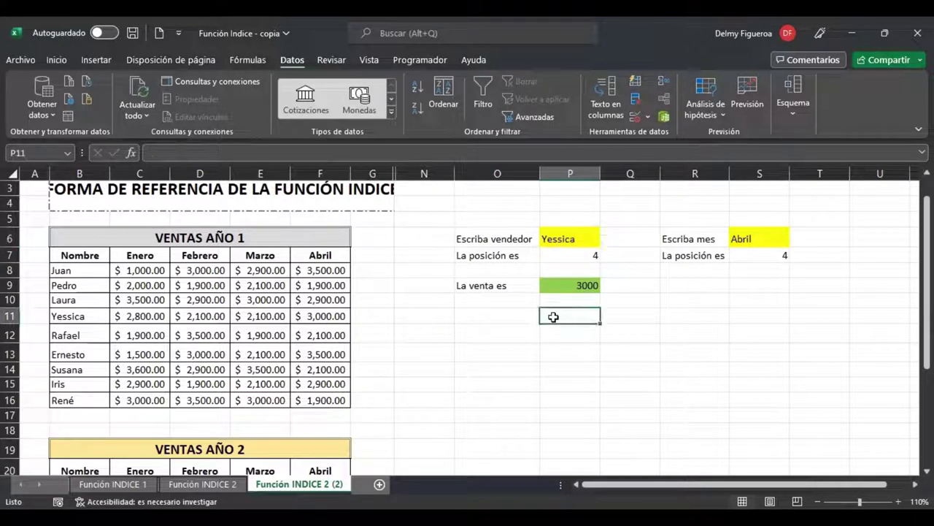
click(581, 253)
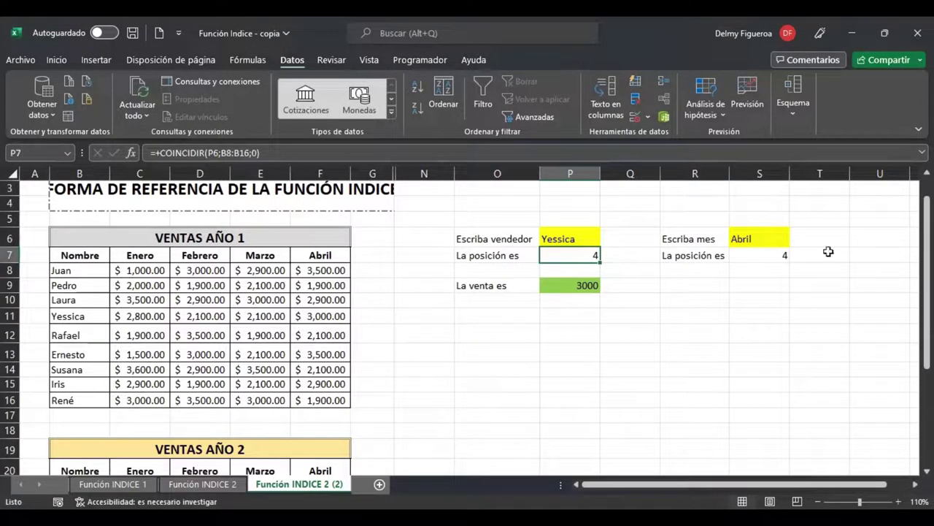
Review the month position formula in cell S7 and the seller position formula in cell P7
click(776, 254)
click(556, 251)
click(630, 285)
click(584, 300)
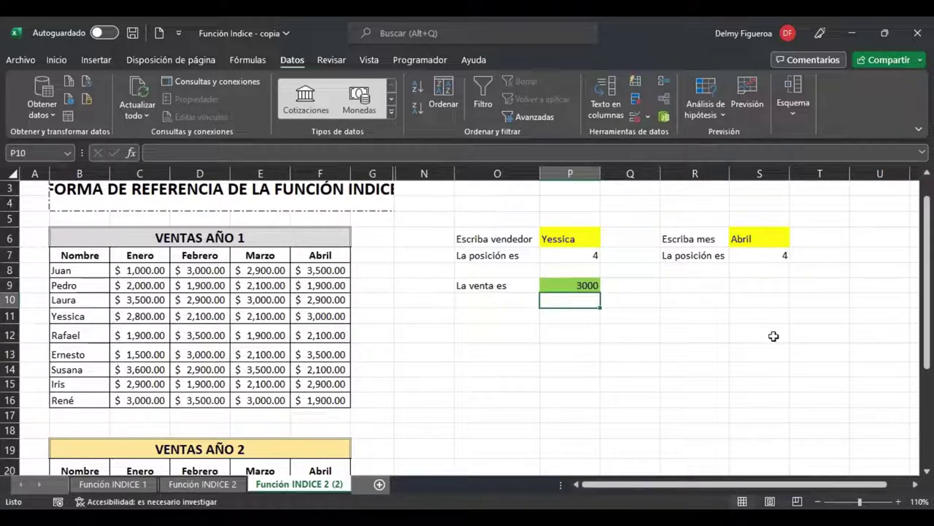
text(+)
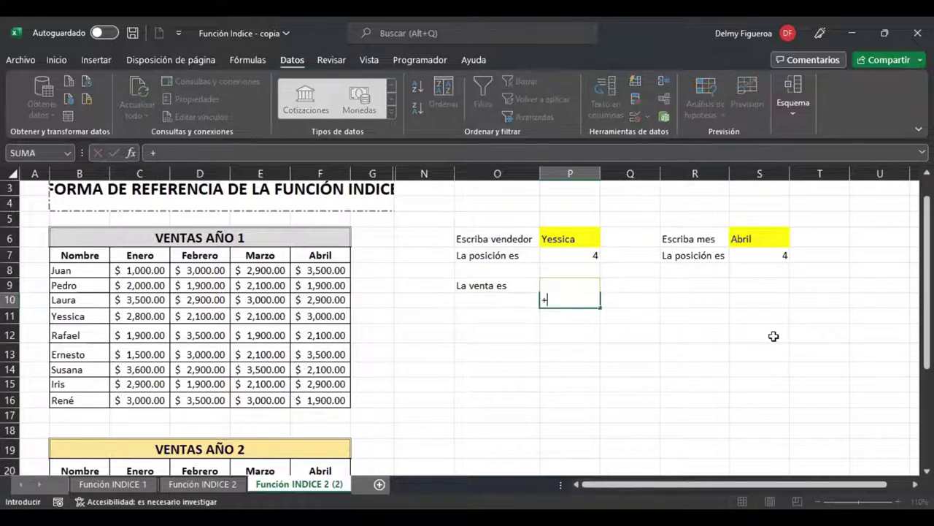
text(indi)
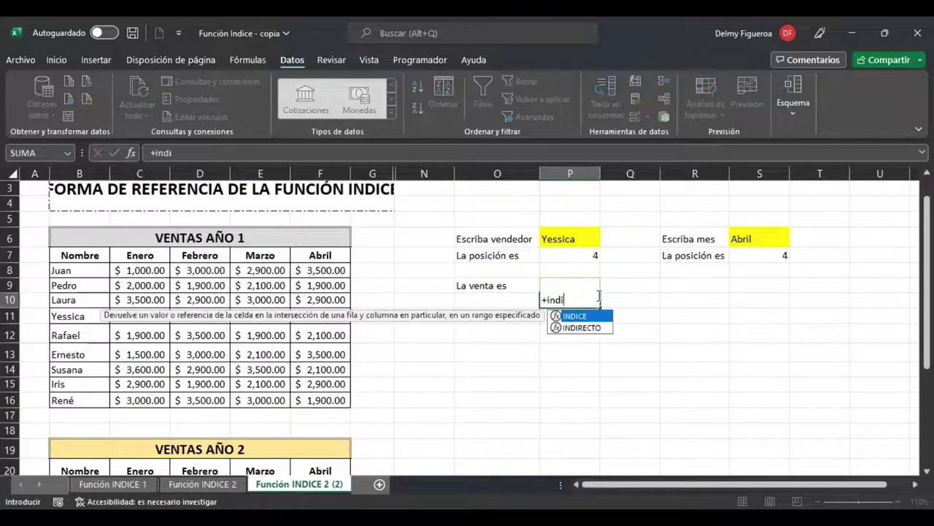
key(Tab)
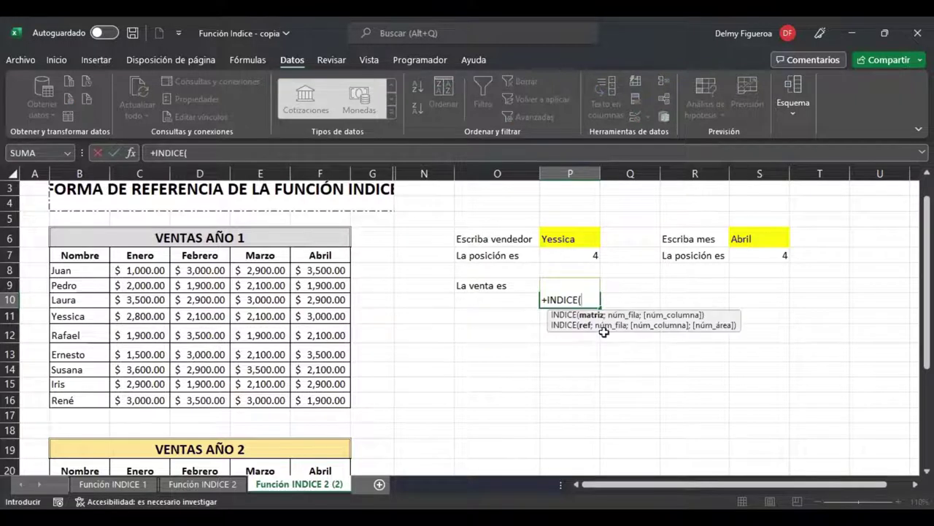
click(141, 270)
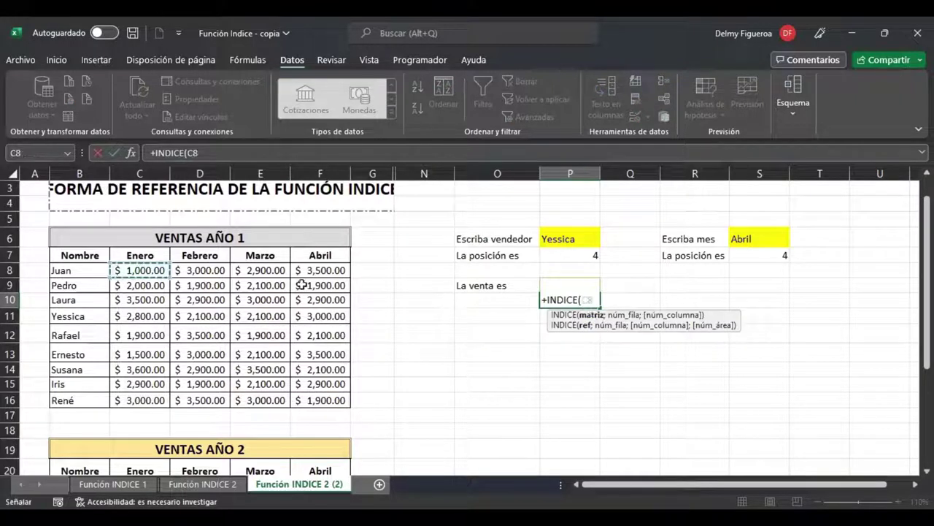
shift+click(327, 395)
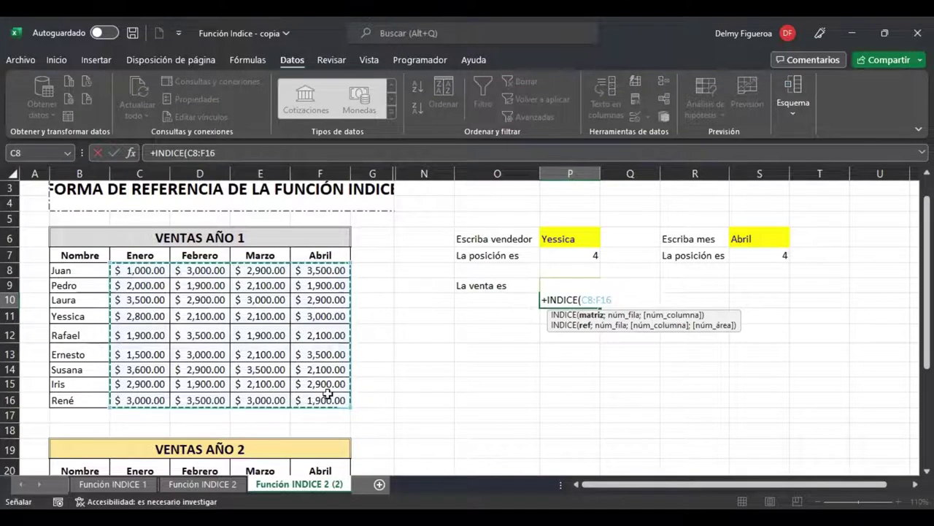
text(;)
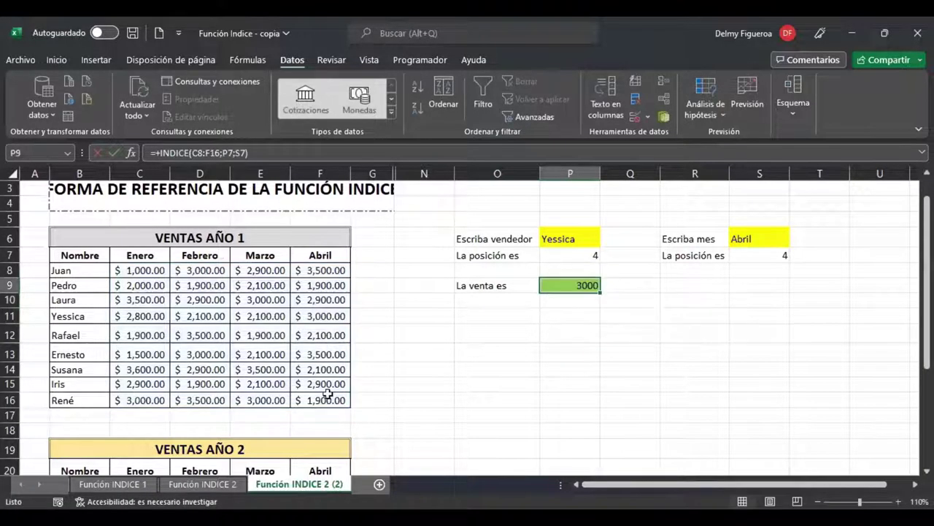
Examine the INDICE formula in sale cell P9 and the ranges it references
key(F2)
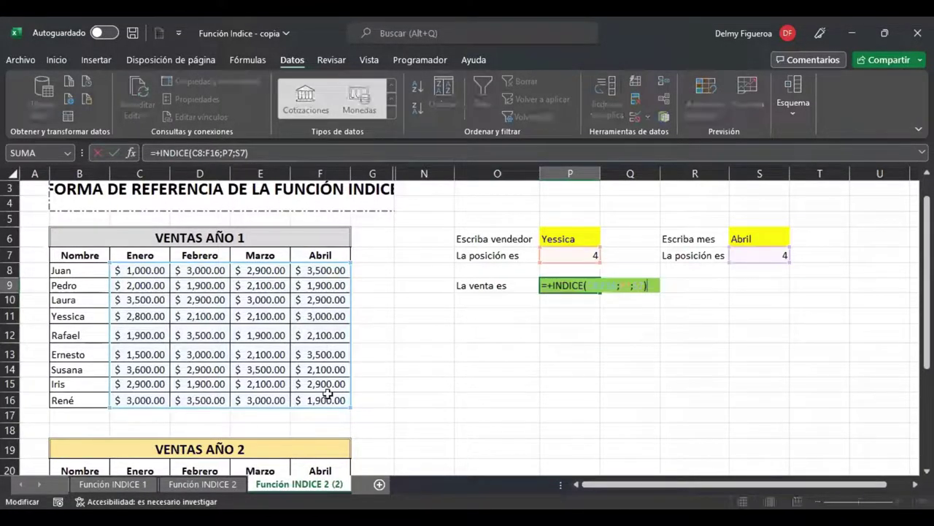
key(Return)
key(Up)
key(Down)
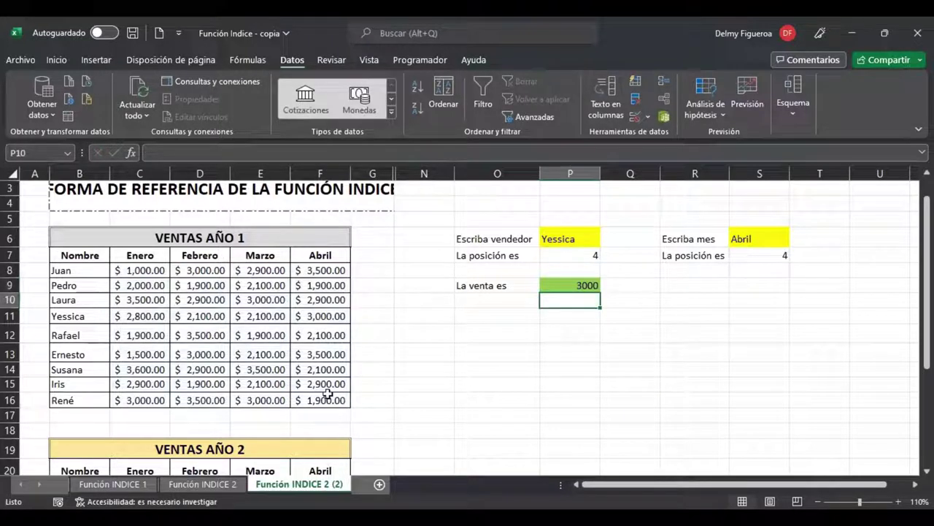
Begin a formula with the INDICE function in cell P10, below the sale result
text(+)
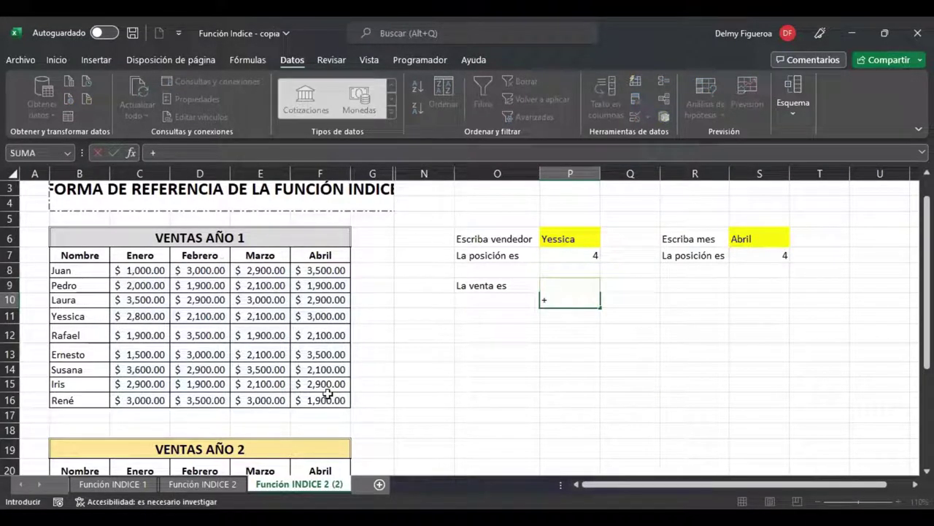
text(indi)
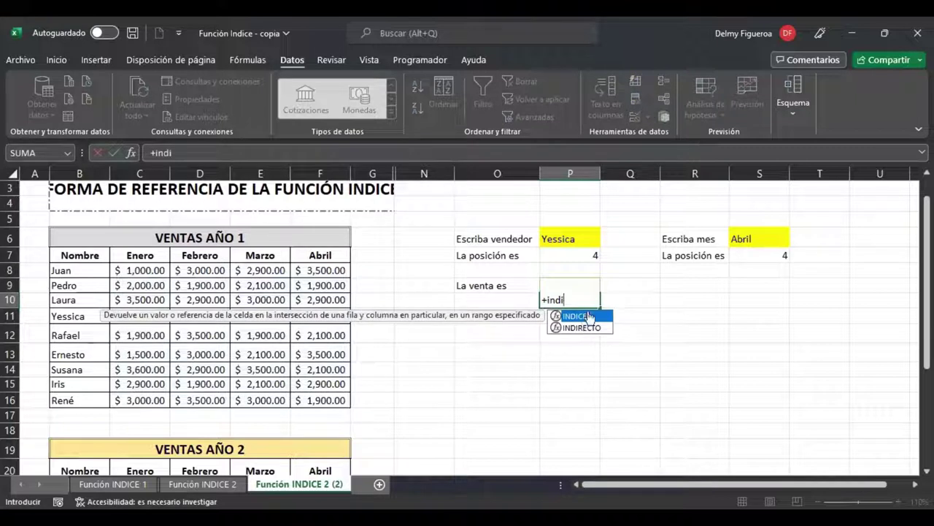
Start the INDICE function in P10 with the year 1 sales figures C8:F16 as its array
double_click(589, 317)
click(151, 269)
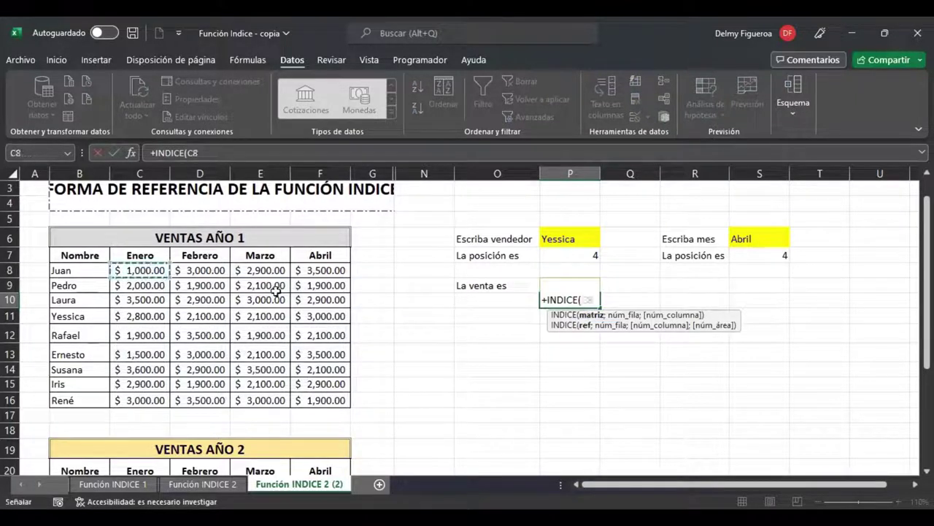
shift+click(330, 392)
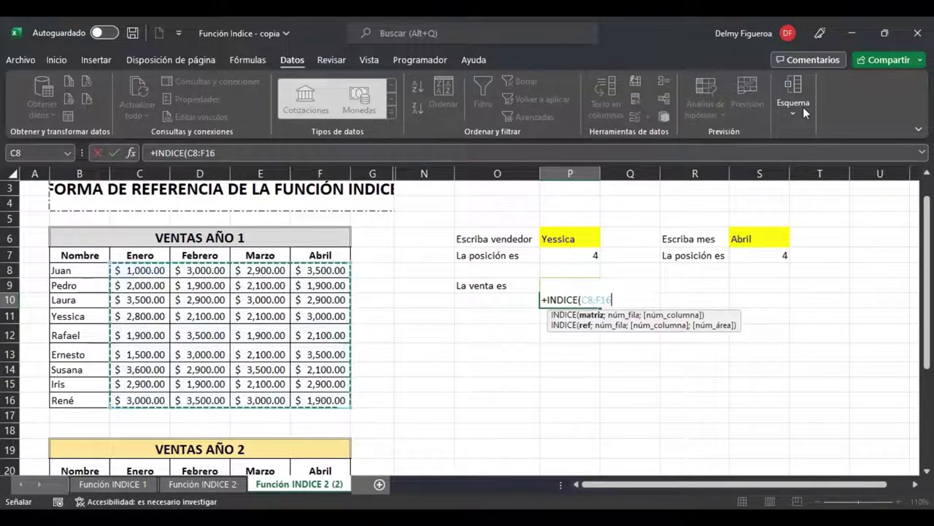
text(;)
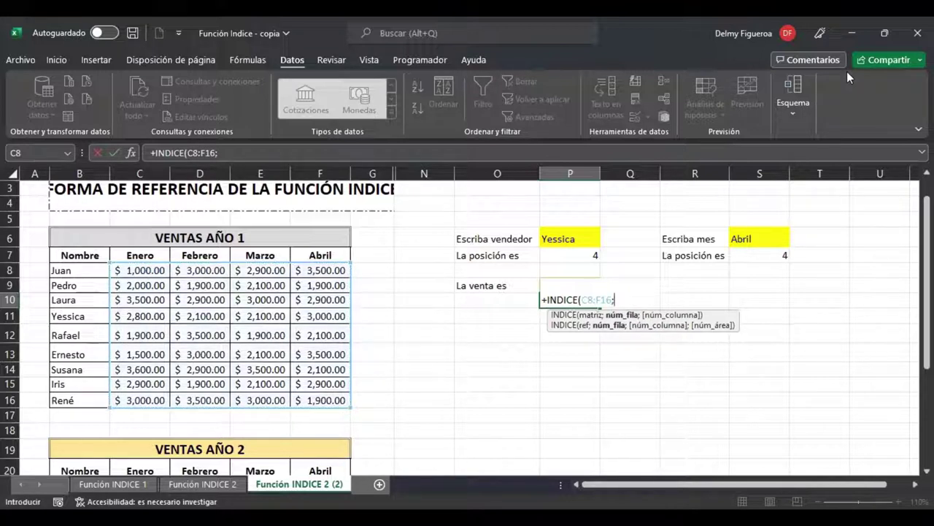
Nest COINCIDIR(P6;B8:B16;0) as the row-number argument, looking up the seller with an exact match
text(coin)
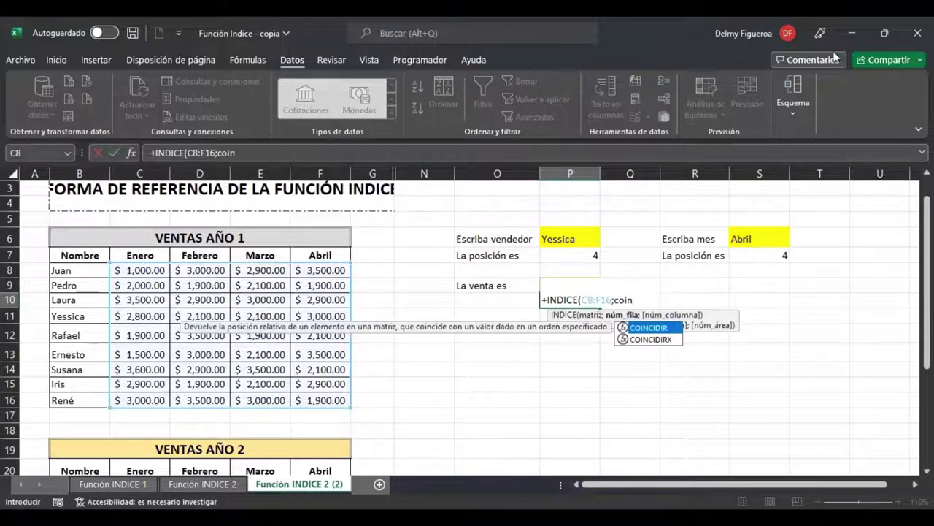
double_click(671, 327)
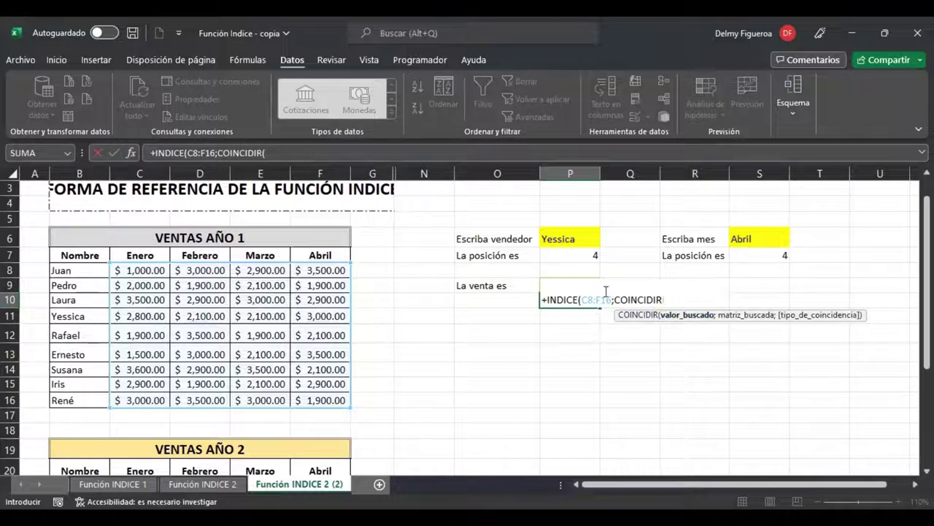
click(573, 238)
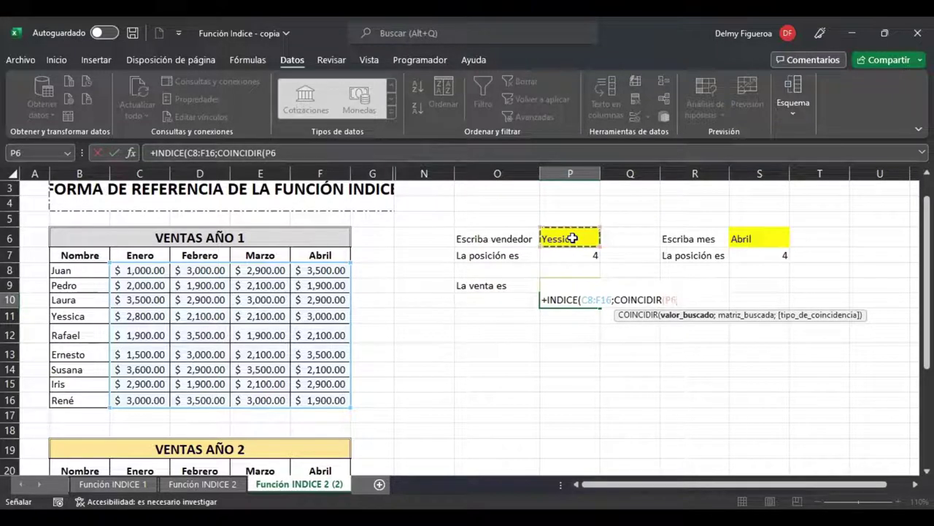
text(;)
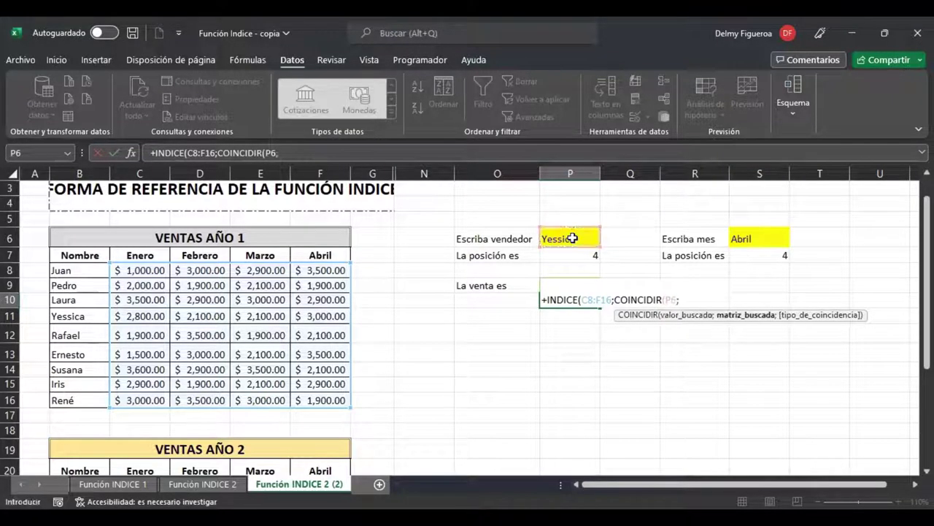
drag(73, 269, 73, 398)
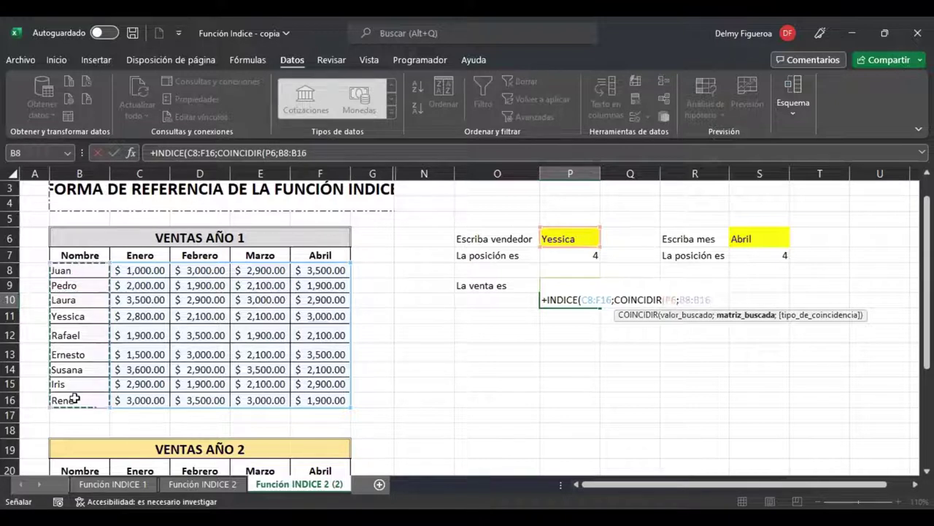
text(;)
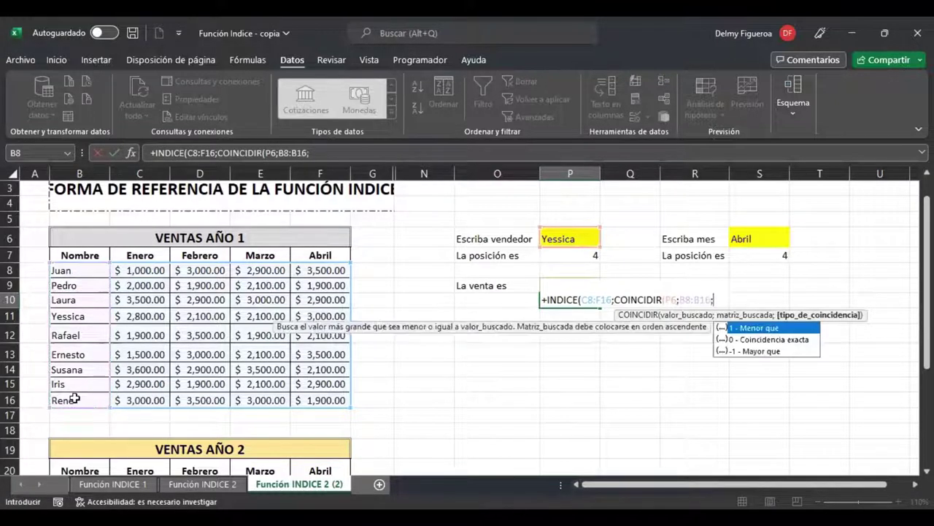
click(751, 342)
double_click(751, 342)
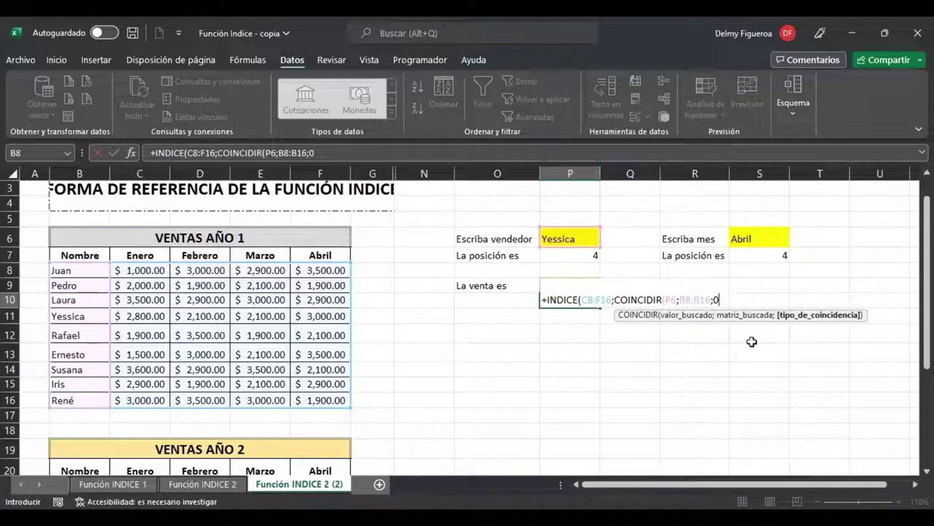
text())
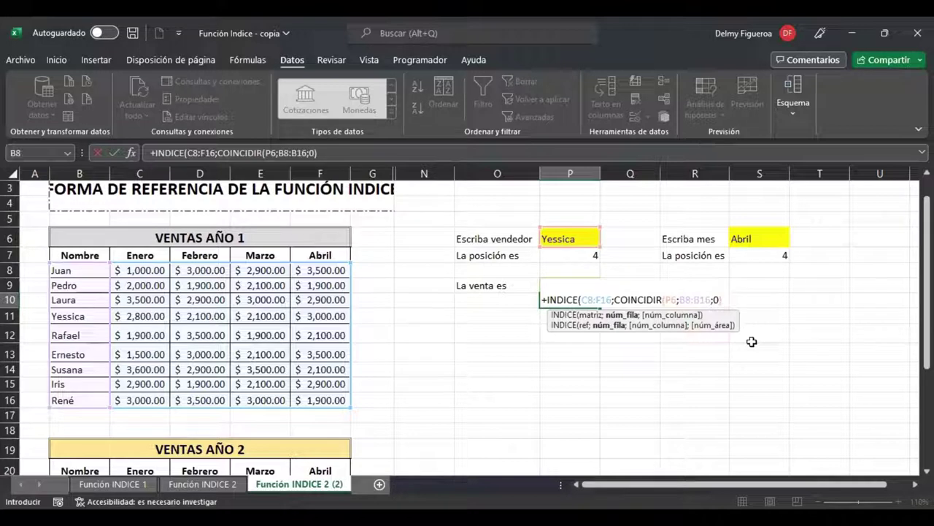
text(;)
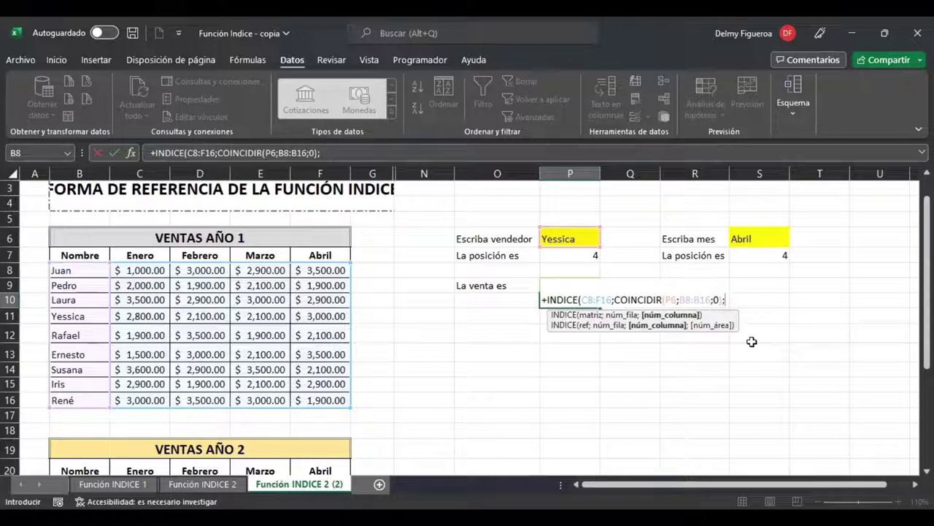
Nest COINCIDIR(S6;C7:F7;0) as the column-number argument, looking up the month with an exact match
text(coinci)
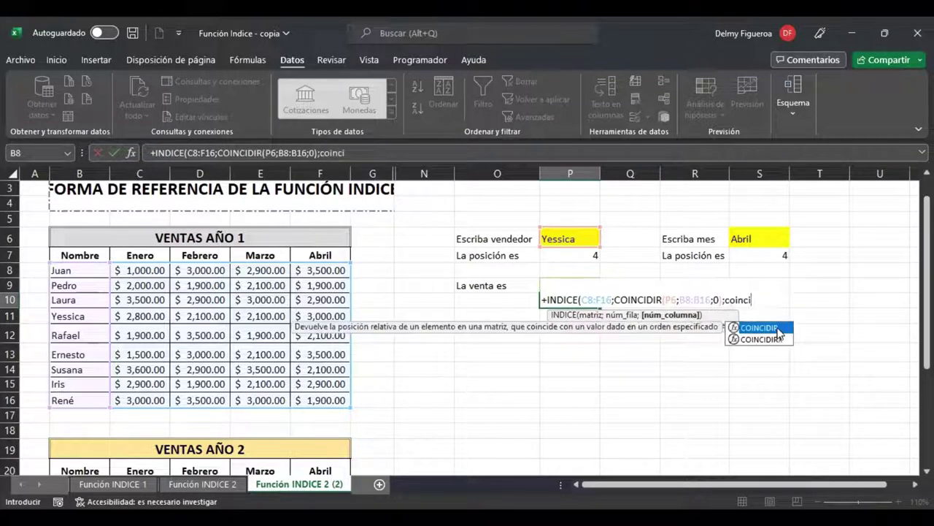
double_click(775, 330)
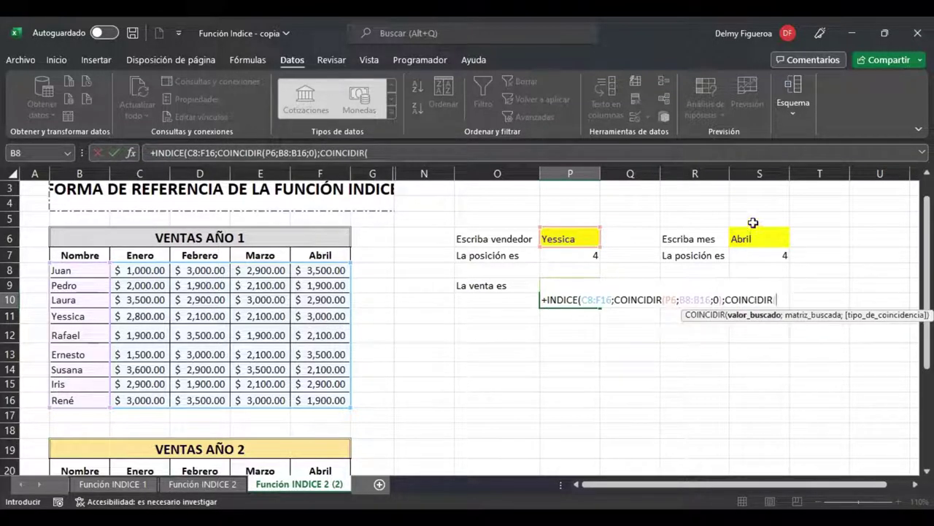
click(756, 237)
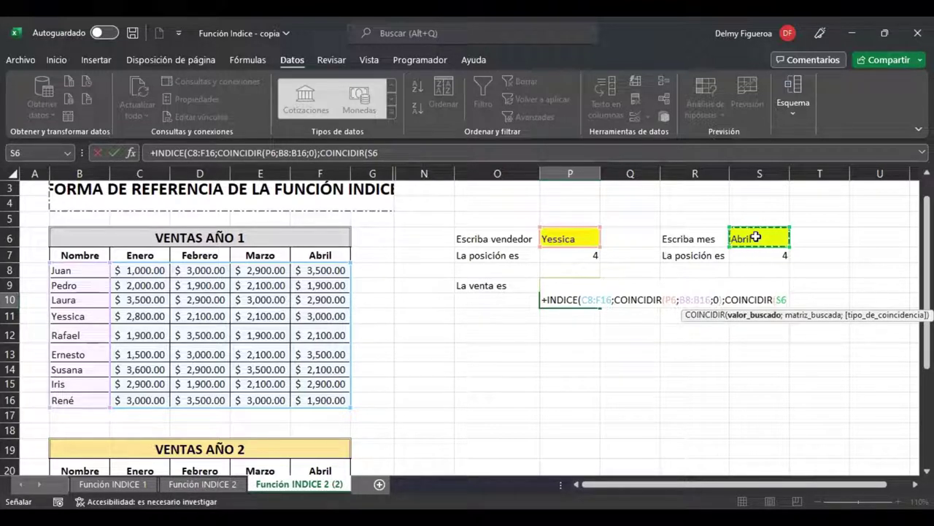
text(;)
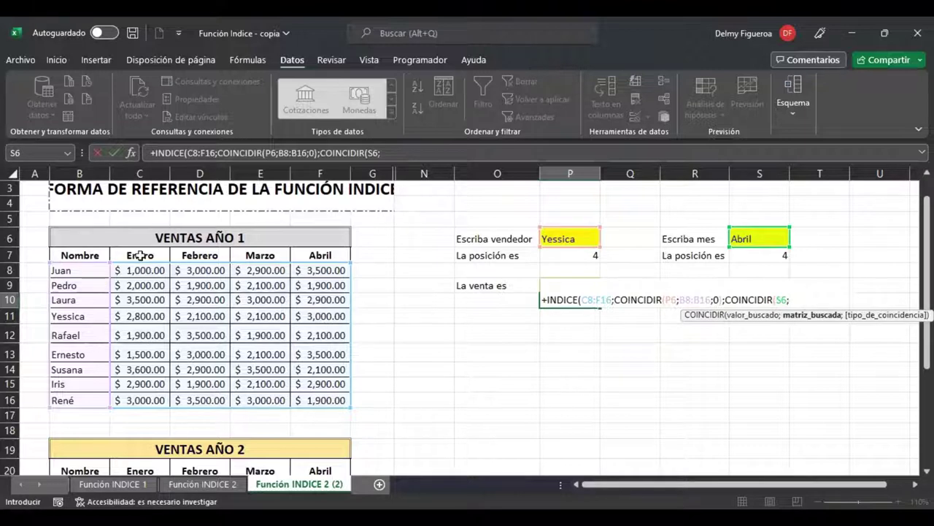
drag(140, 255, 333, 262)
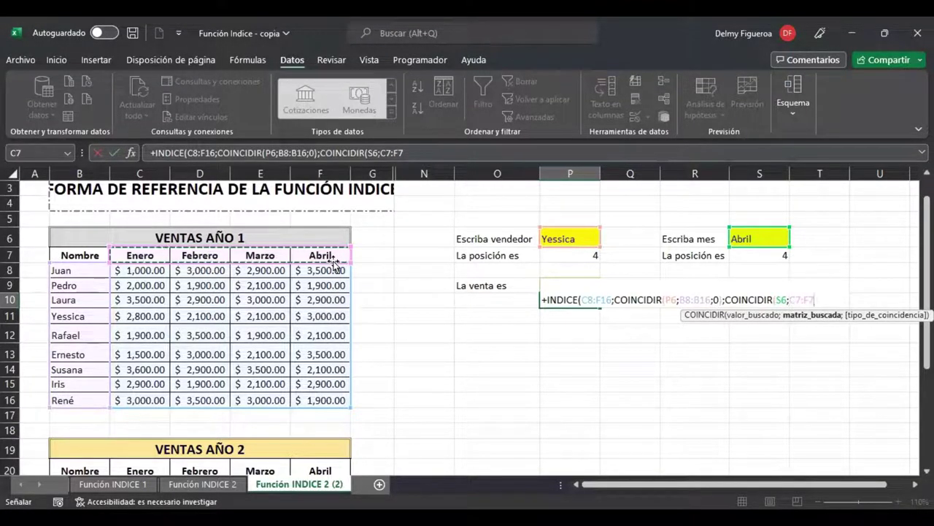
text(;)
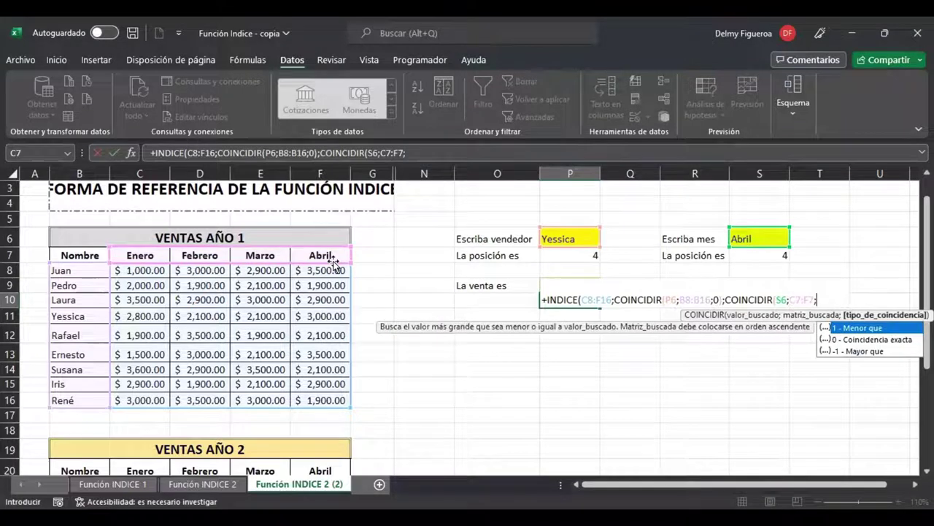
click(889, 338)
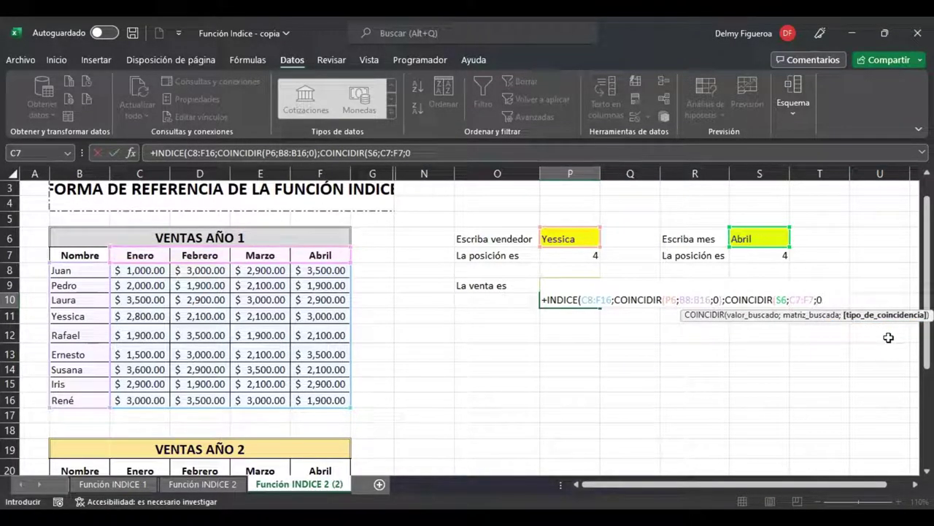
text())
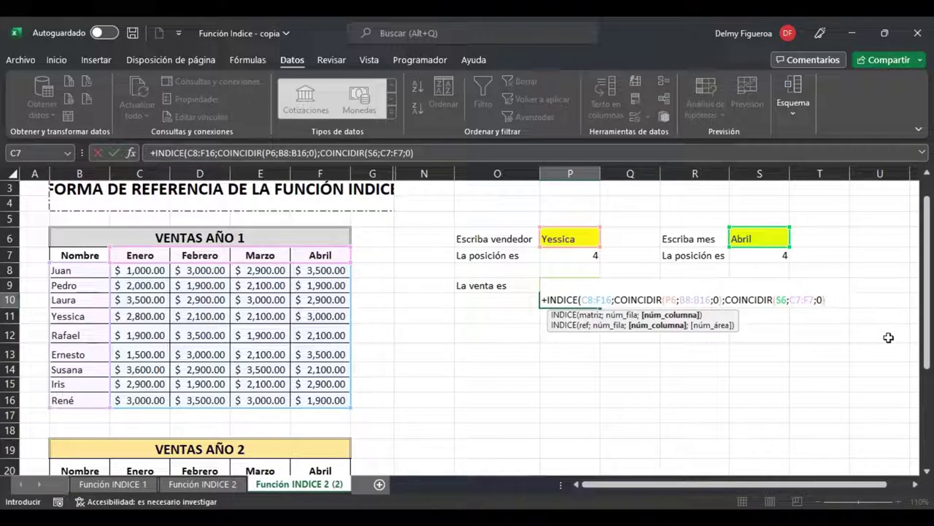
Close the INDICE function, go over its arguments and enter the completed formula in P10
key(Home)
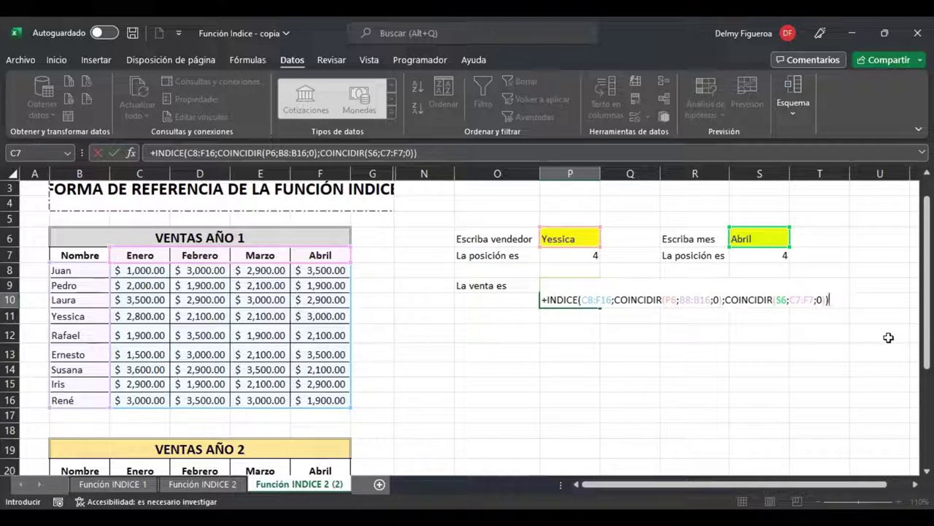
key(Right)
key(Right)
key(Right)
key(Right)
key(Right)
key(Right)
key(Right)
key(Right)
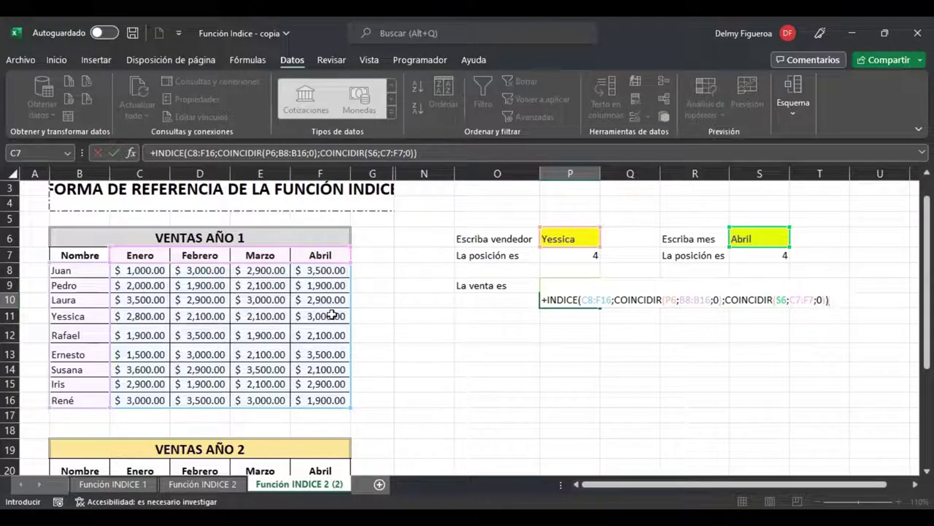
key(Return)
key(Up)
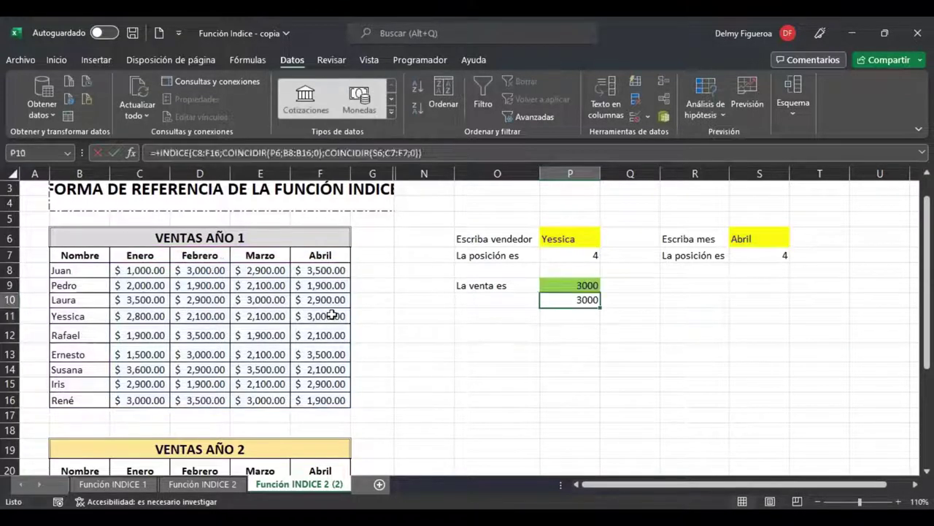
Choose the second seller of the year 1 table in P6 and compare the P10 result with April sales cell F9
click(572, 245)
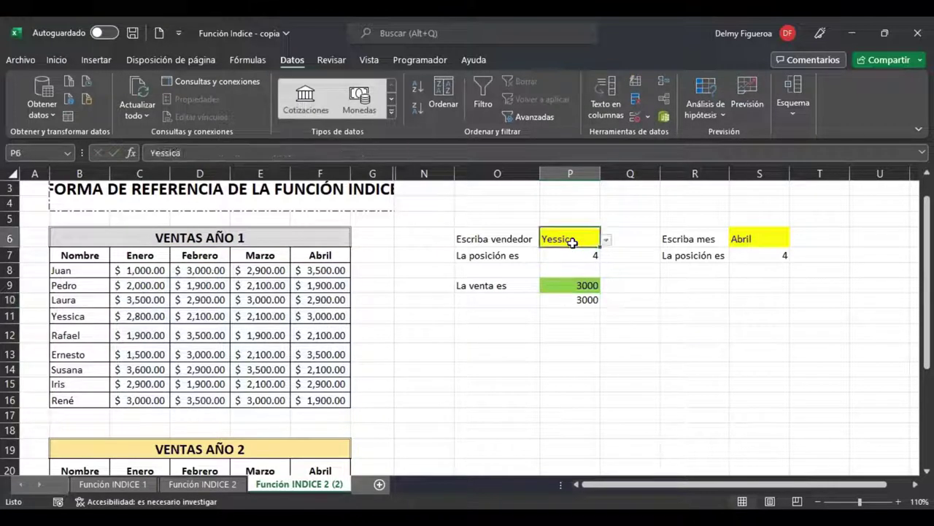
click(606, 239)
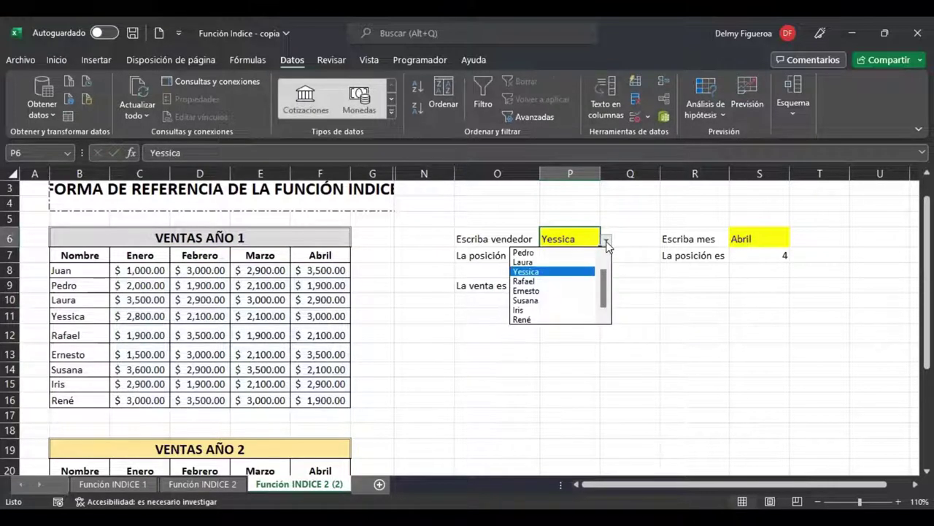
click(558, 254)
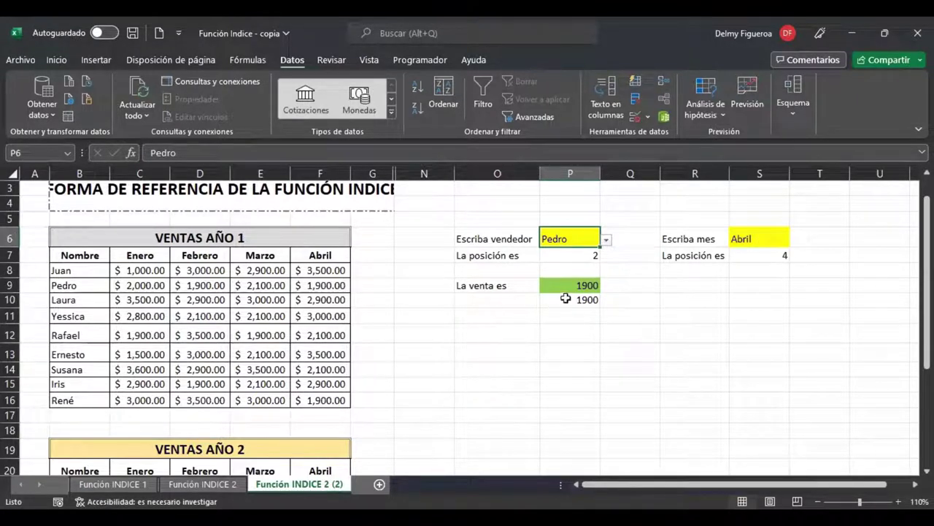
click(325, 285)
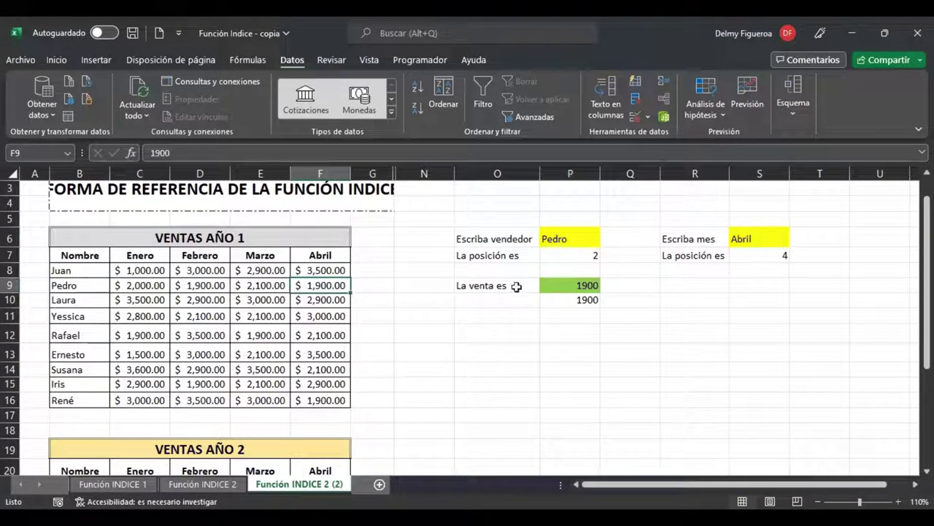
click(584, 305)
Review the seller and month selection cells P6 and S6 and the nested INDICE formula in P10
click(761, 238)
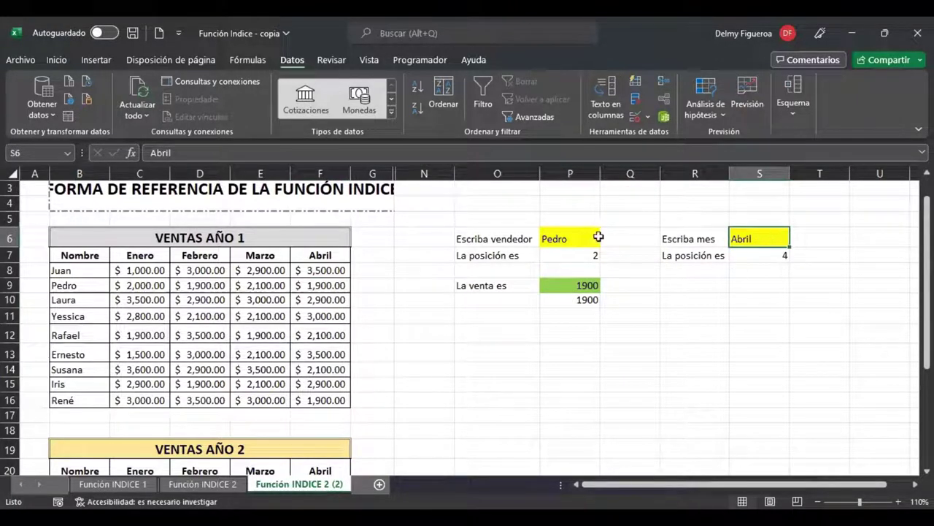
click(575, 235)
click(606, 240)
scroll(604, 292, down, 1)
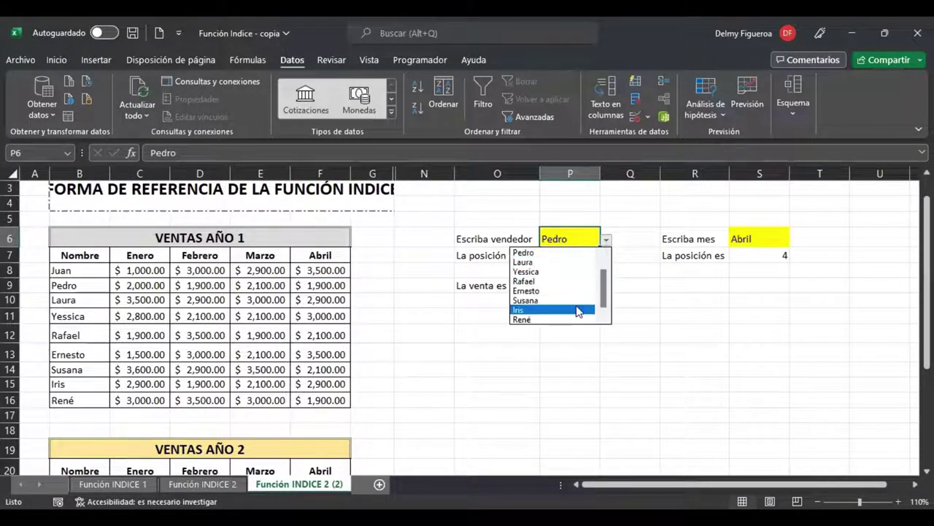
scroll(606, 295, up, 1)
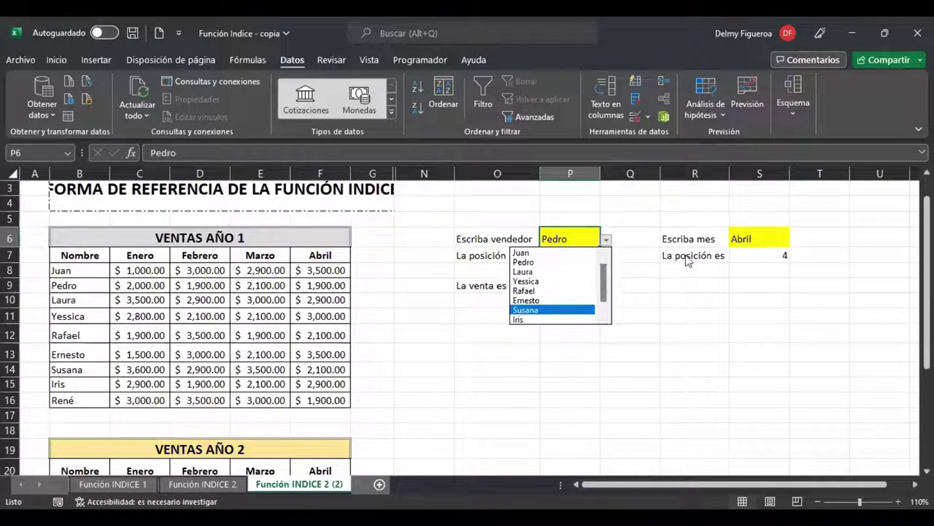
click(762, 238)
click(762, 238)
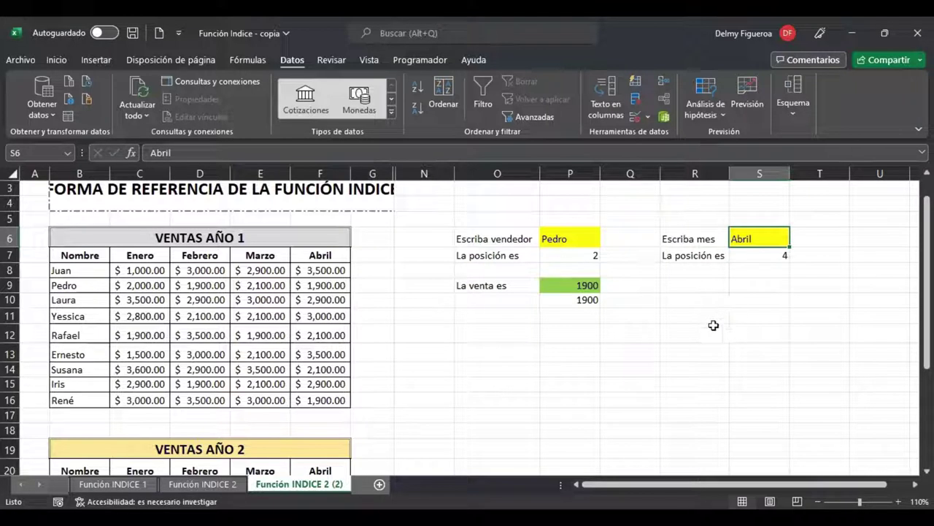
click(578, 300)
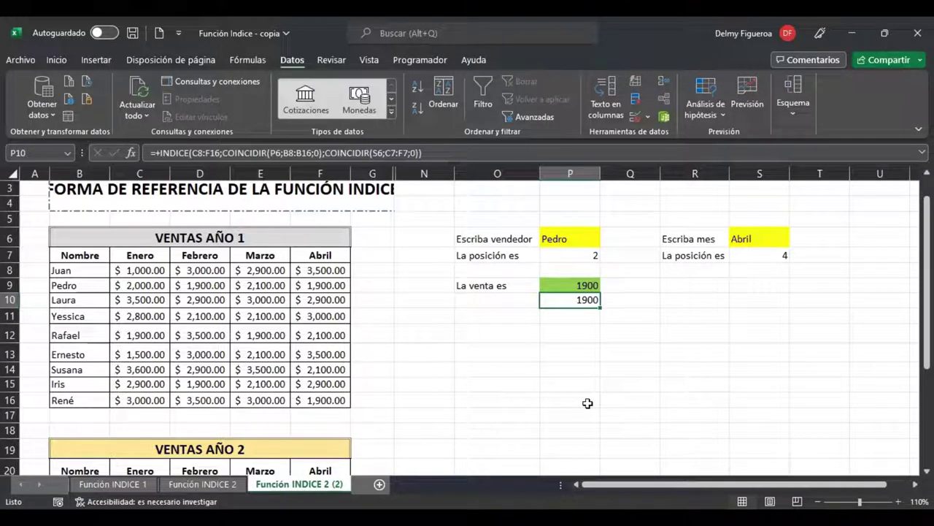
key(F2)
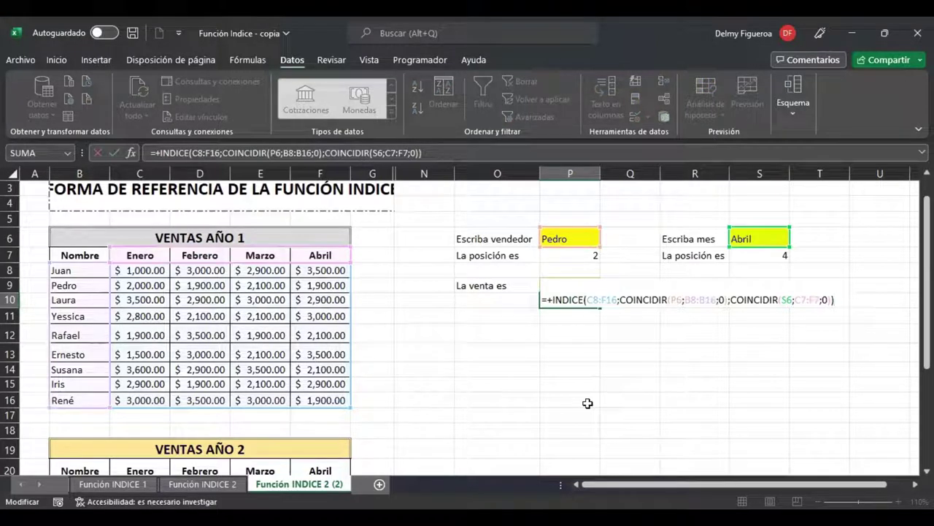
key(Return)
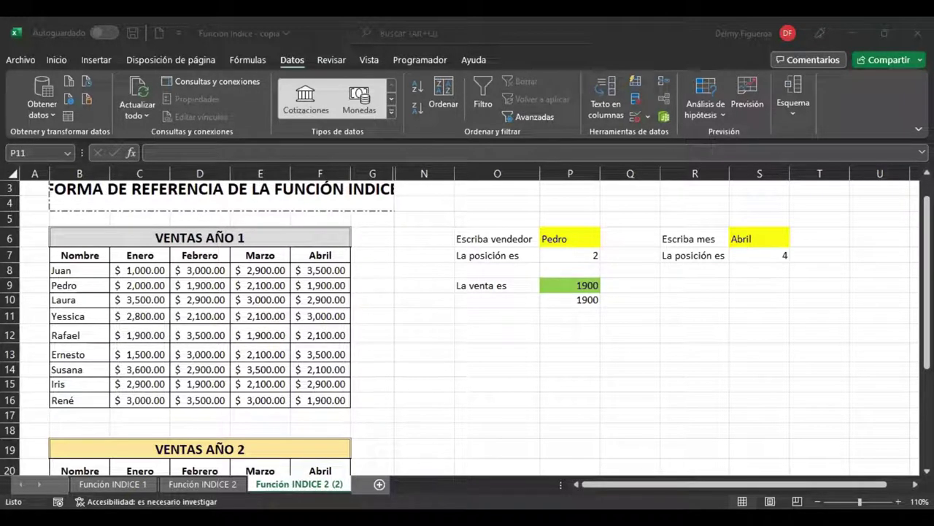
Add a new worksheet and set the font size of all its cells to 14
click(379, 484)
click(10, 174)
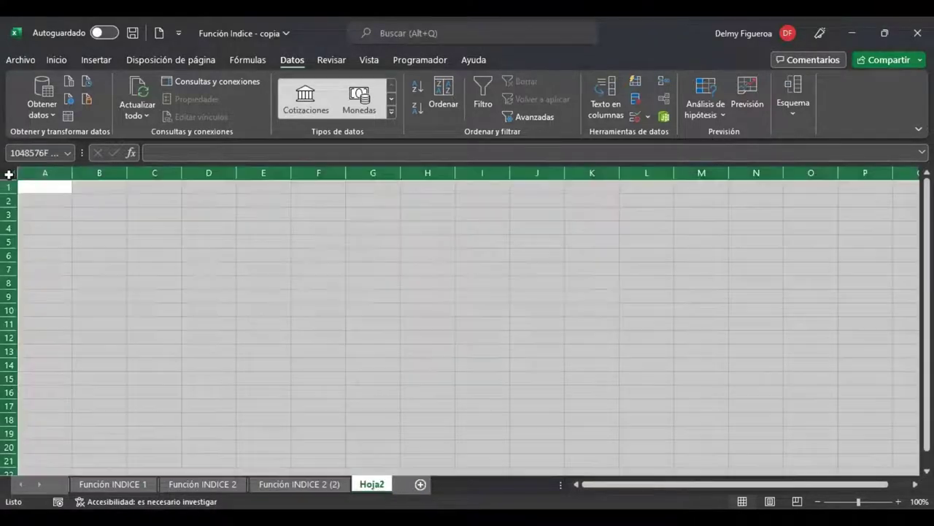
click(57, 60)
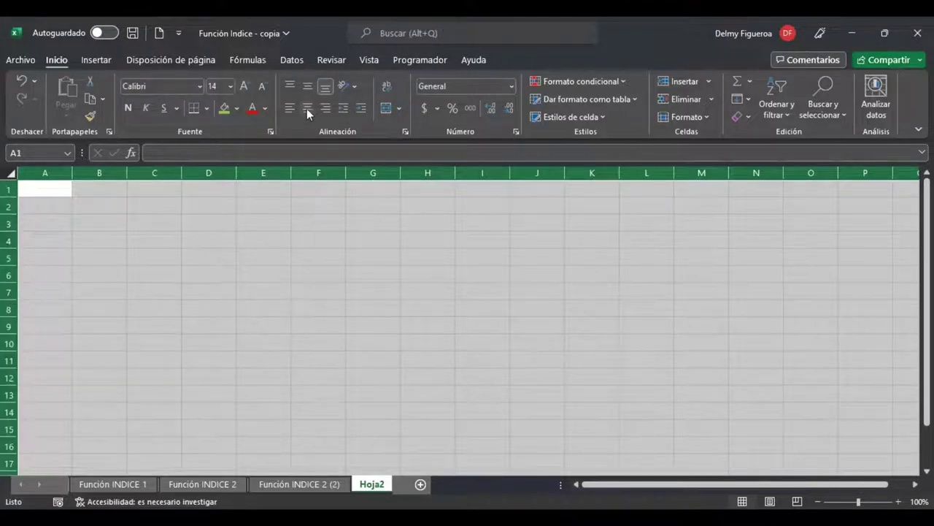
scroll(219, 247, up, 3)
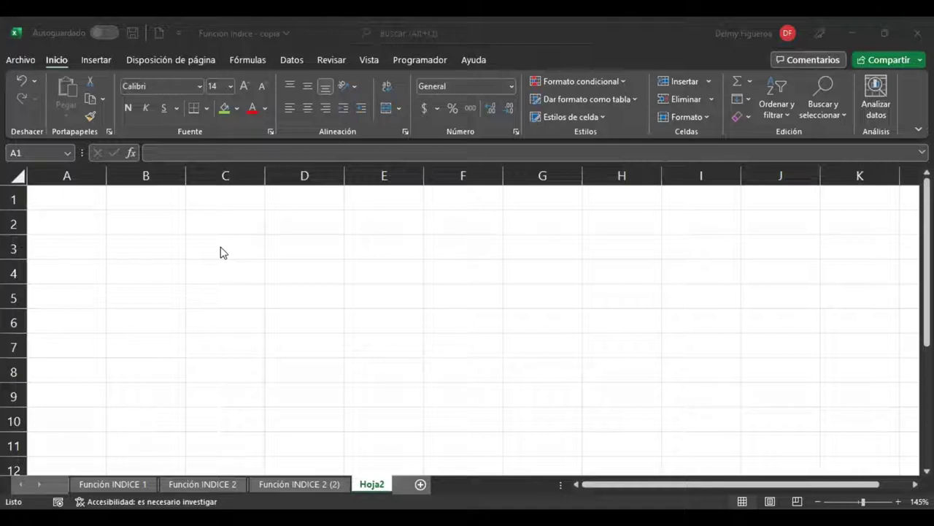
Enter the column headers Mes, Ingreso and Gastos in A1:C1
text(Mes)
key(Return)
key(Up)
key(Right)
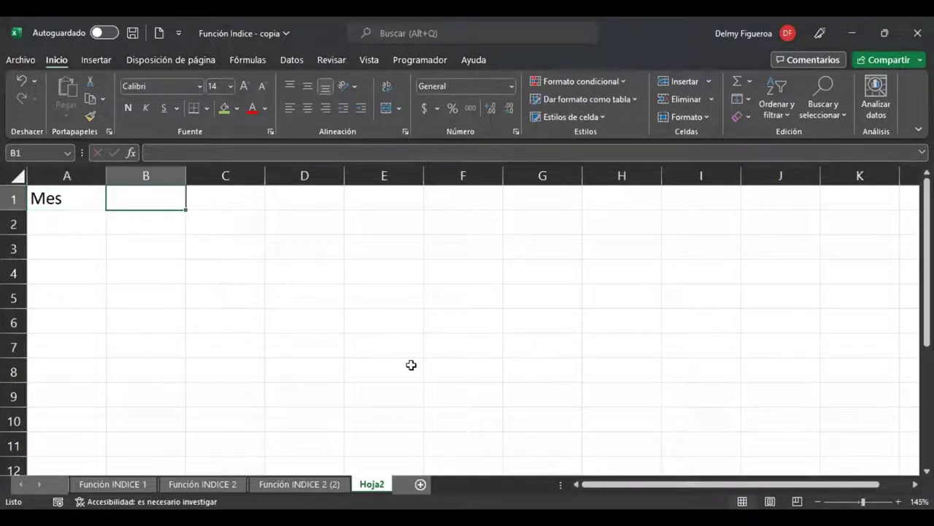
text(Ingreso)
key(Tab)
text(Gas)
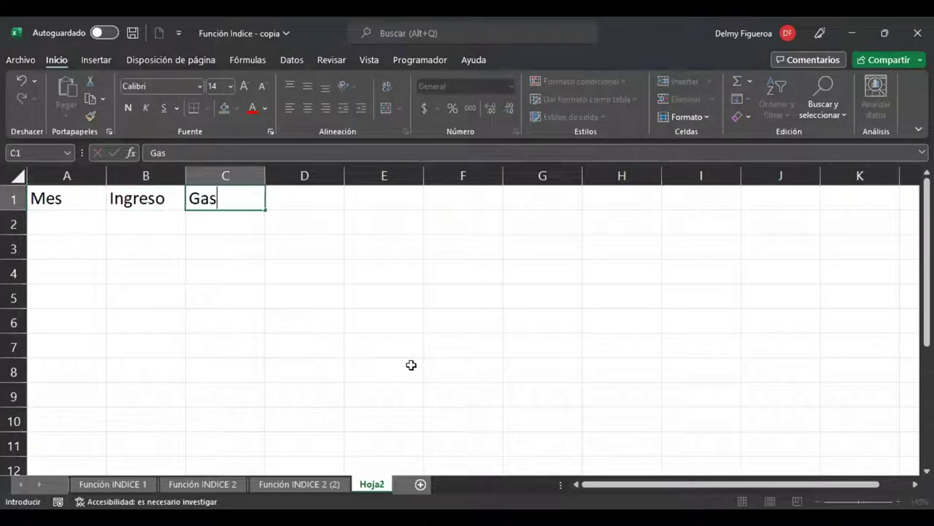
text(tos)
key(Return)
Enter Enero and Febrero in A2:A3, fill the month series down to Diciembre and widen column A
key(Left)
text(Ener)
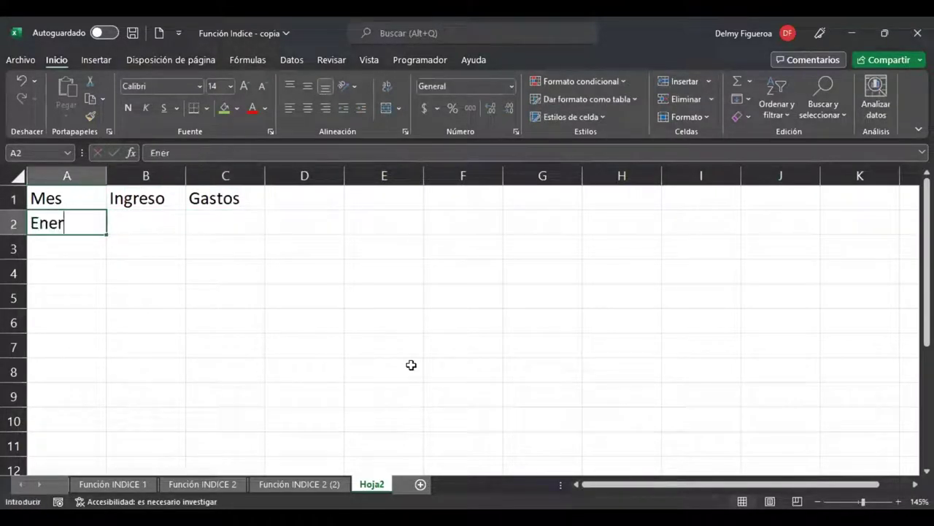
text(o)
key(Return)
text(Febrero)
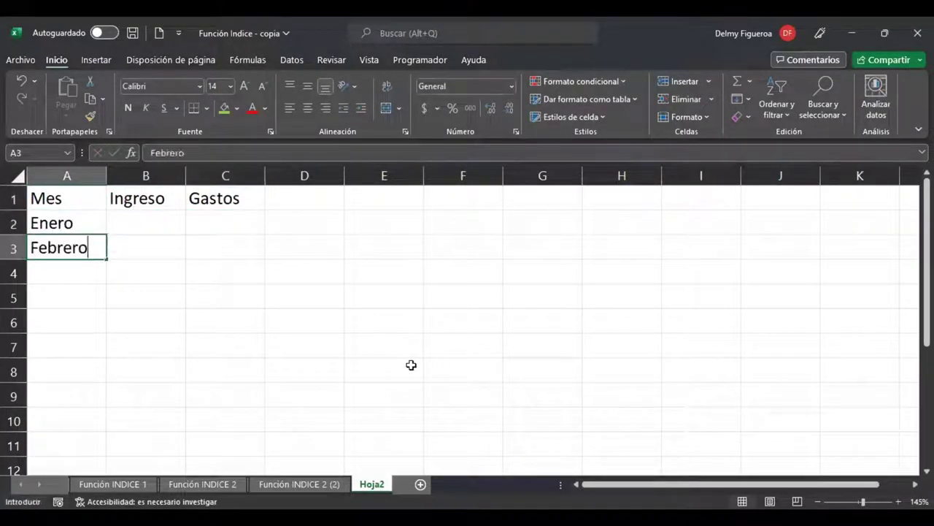
key(ctrl+Return)
key(Up)
key(shift+Down)
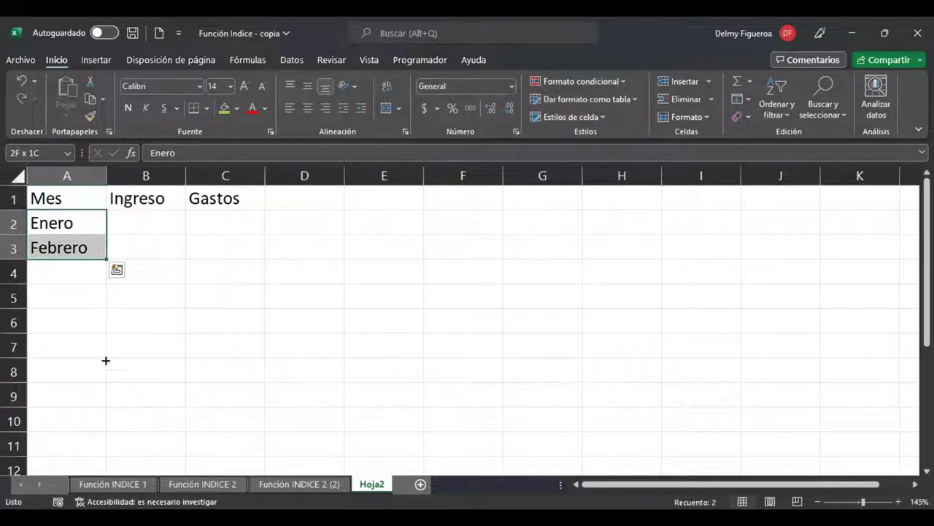
drag(106, 360, 194, 377)
scroll(194, 377, up, 2)
drag(106, 180, 123, 180)
Enter the random income formula +ALEATORIO.ENTRE(4000;8000) in B2
click(162, 216)
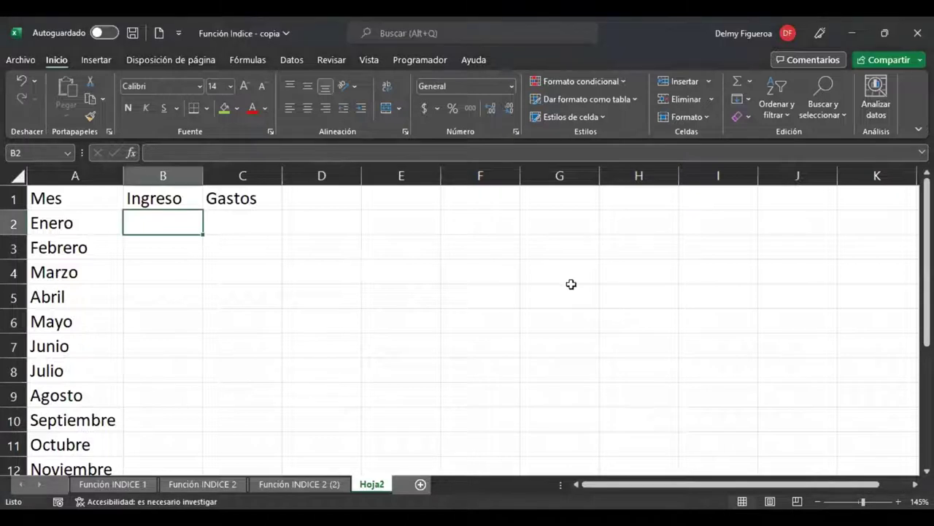
text(+)
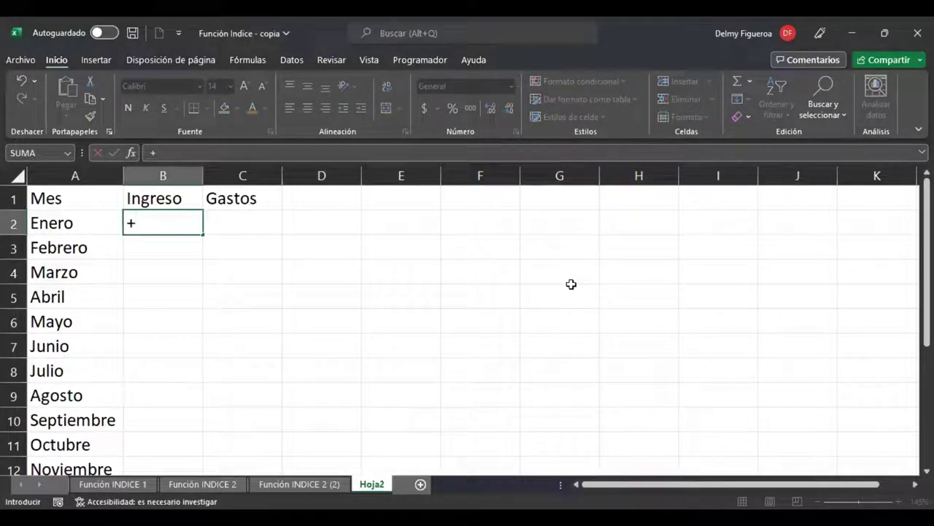
text(alea)
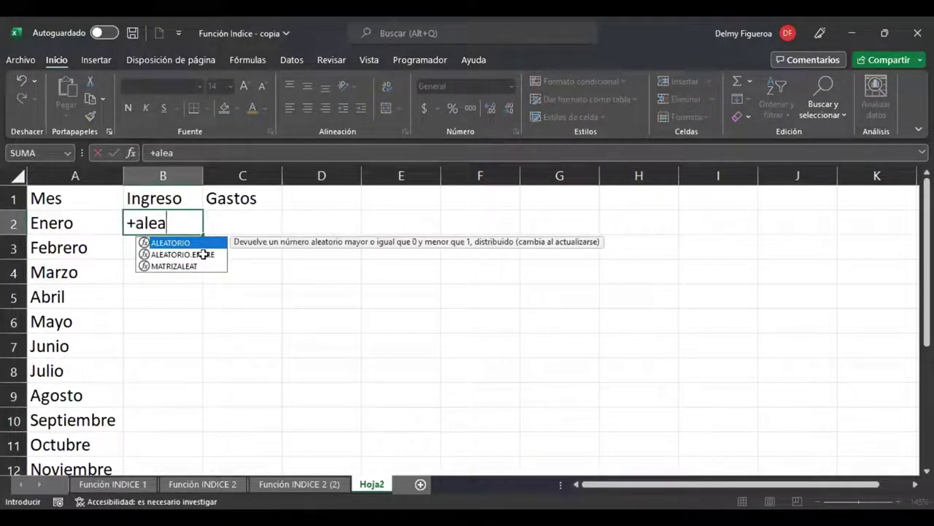
double_click(183, 254)
text(40)
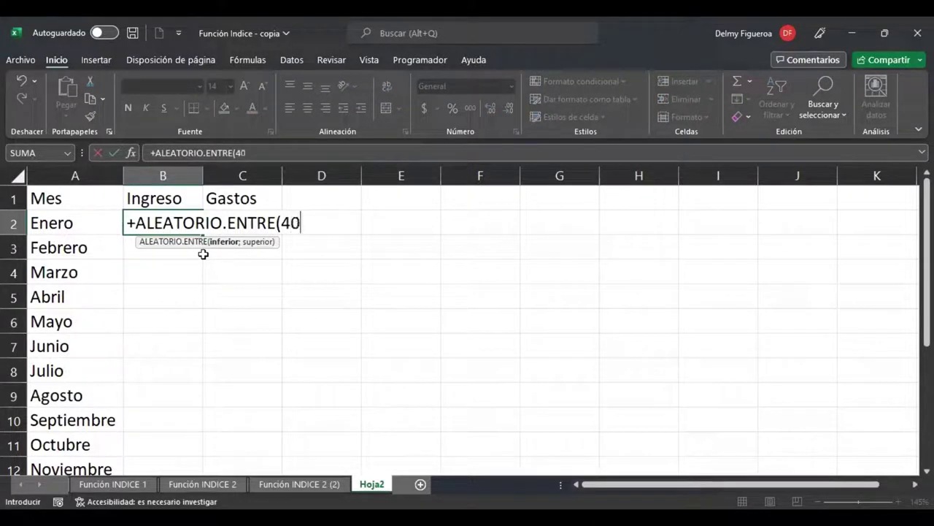
text(00;8000))
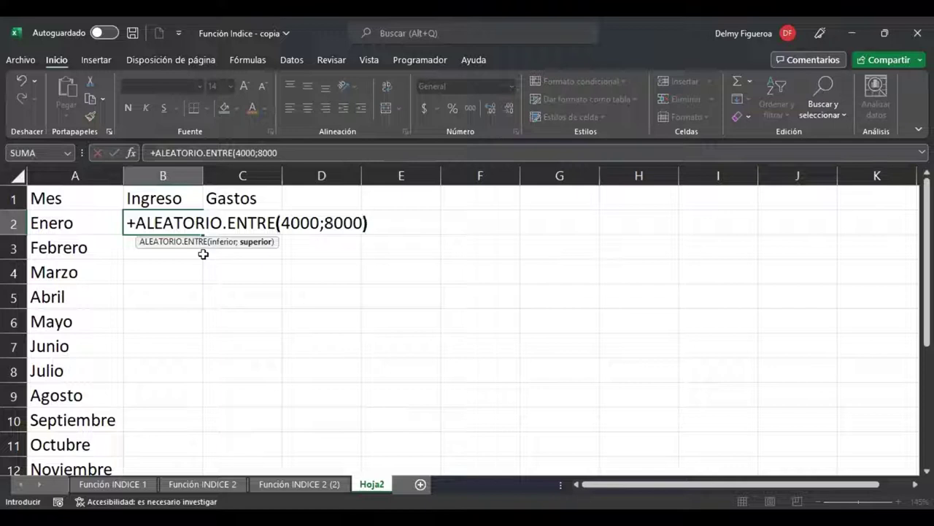
key(ctrl+Return)
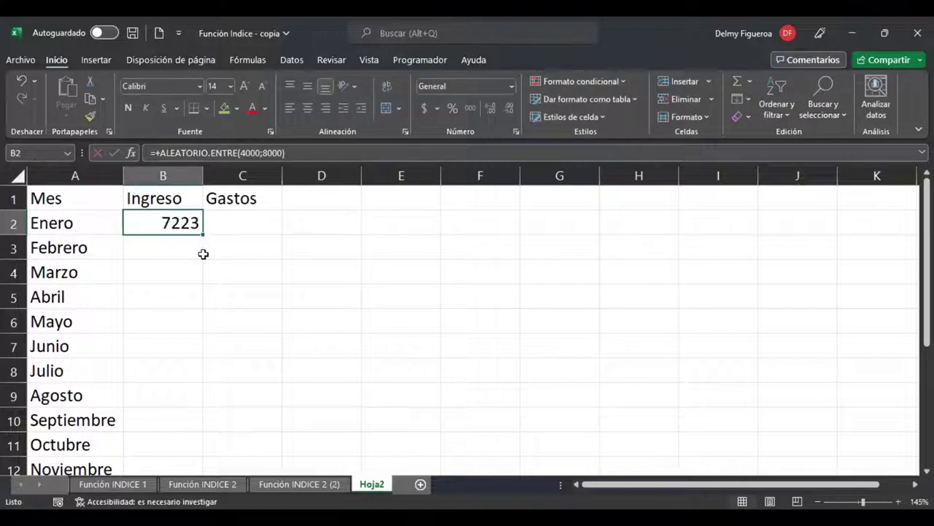
Copy the income formula from B2 into B3:B13 for the remaining months
key(ctrl+c)
click(203, 254)
key(shift+Down)
key(shift+Down)
key(shift+Down)
key(shift+Down)
key(shift+Down)
key(shift+Down)
key(shift+Down)
key(shift+Down)
key(shift+Down)
key(shift+Down)
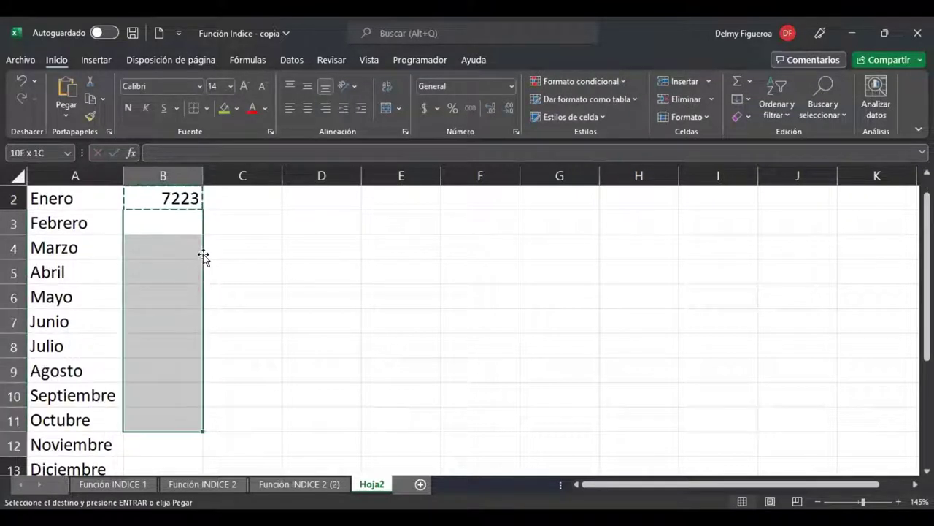
key(Return)
Enter the random expense formula =+ALEATORIO.ENTRE(2000;3000) in C2
key(Up)
key(Right)
scroll(203, 253, up, 1)
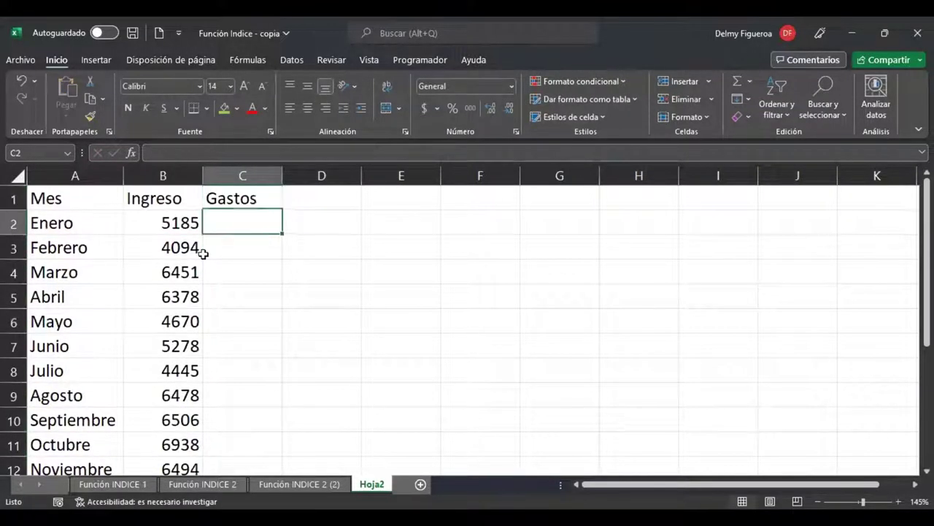
text(+)
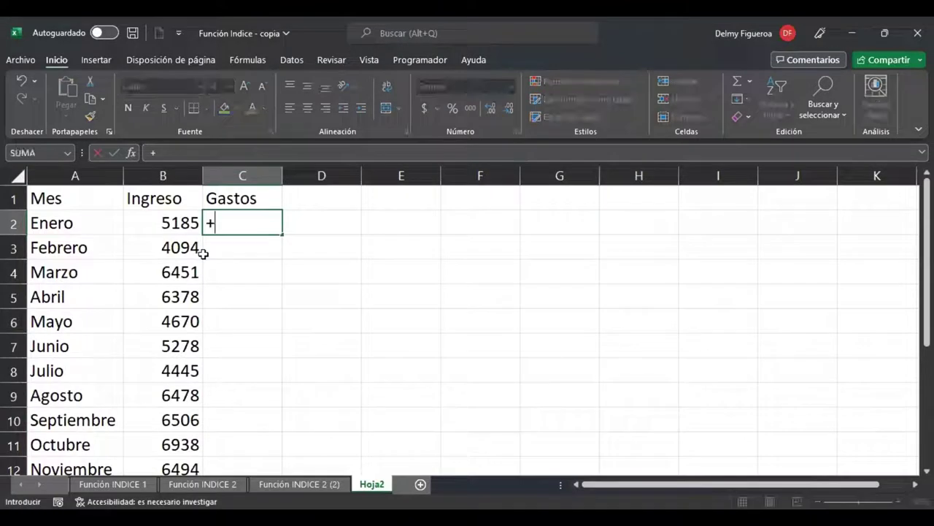
key(Return)
key(Up)
text(=+alea)
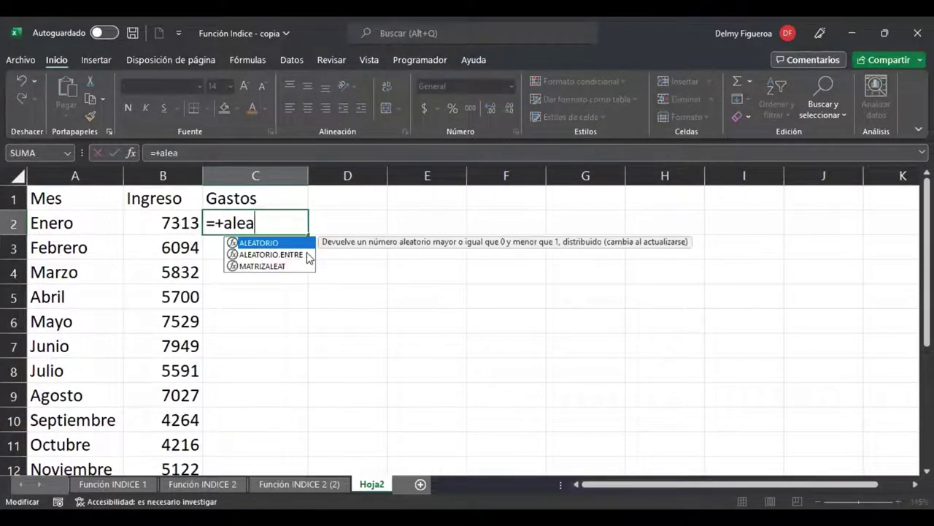
double_click(299, 255)
text(2)
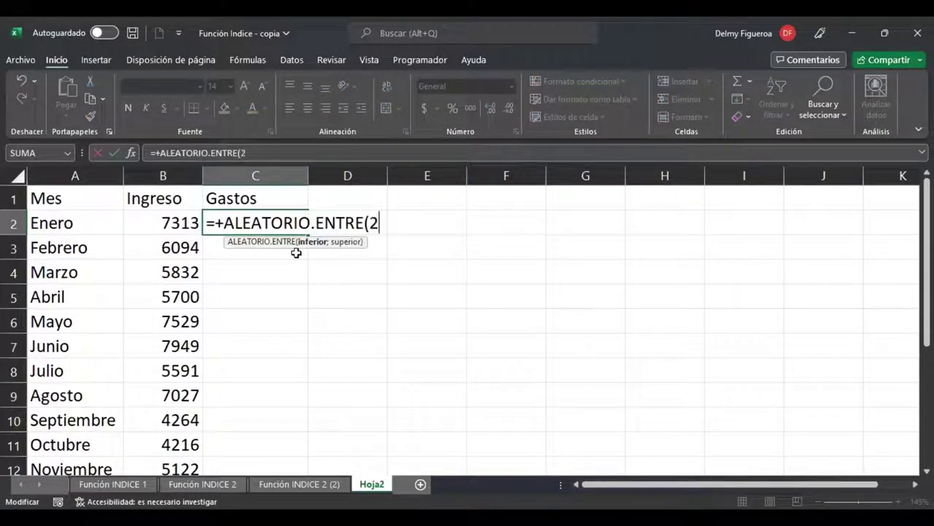
text(000;3000)
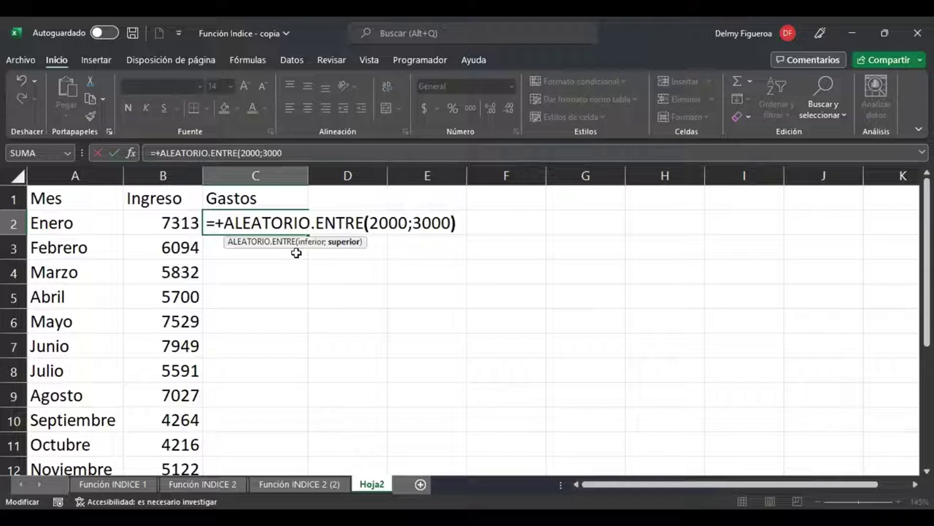
key(ctrl+Return)
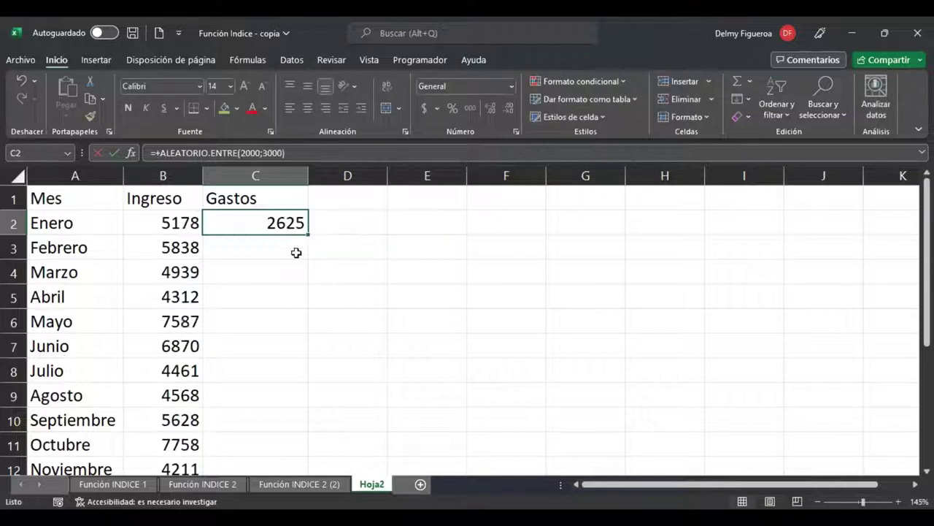
Copy the expense formula from C2 into C3:C13 for the remaining months
key(ctrl+c)
click(296, 253)
key(shift+Down)
key(shift+Down)
key(shift+Down)
key(shift+Down)
key(shift+Down)
key(shift+Down)
key(shift+Down)
key(shift+Down)
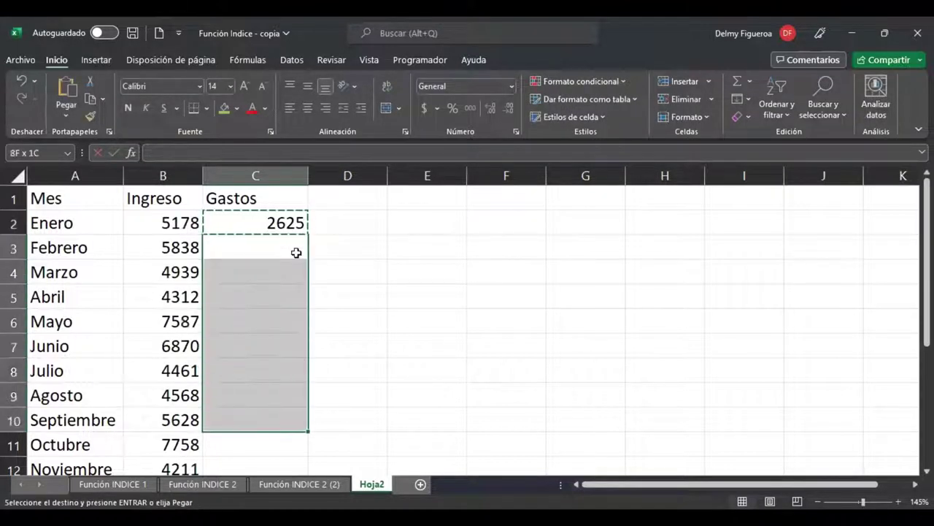
key(shift+Down)
key(shift+Down)
key(Return)
Replace the random formulas in B2:C13 with their values and apply the accounting number format
key(Up)
key(Left)
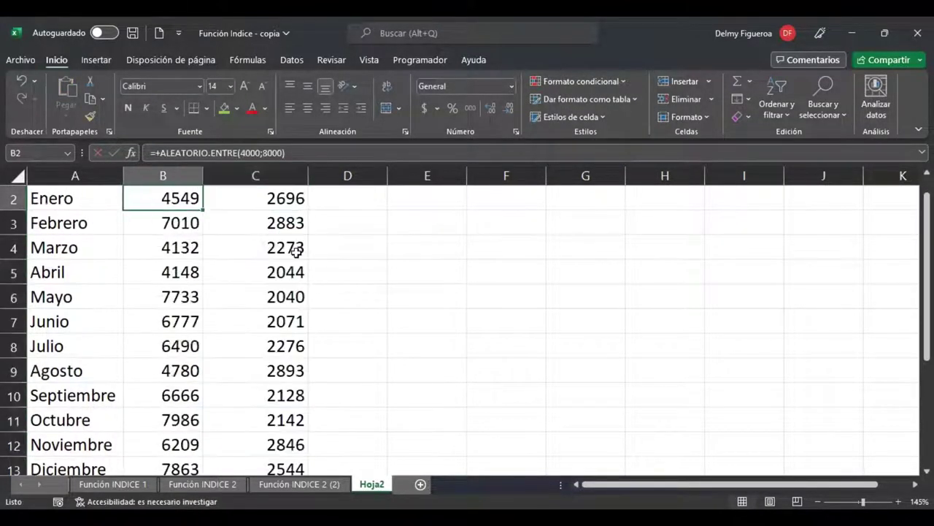
key(shift+Right)
key(shift+Down)
key(shift+Down)
key(shift+Down)
key(shift+Down)
key(shift+Down)
key(shift+Down)
key(shift+Down)
key(shift+Down)
key(shift+Down)
key(shift+Down)
key(shift+Down)
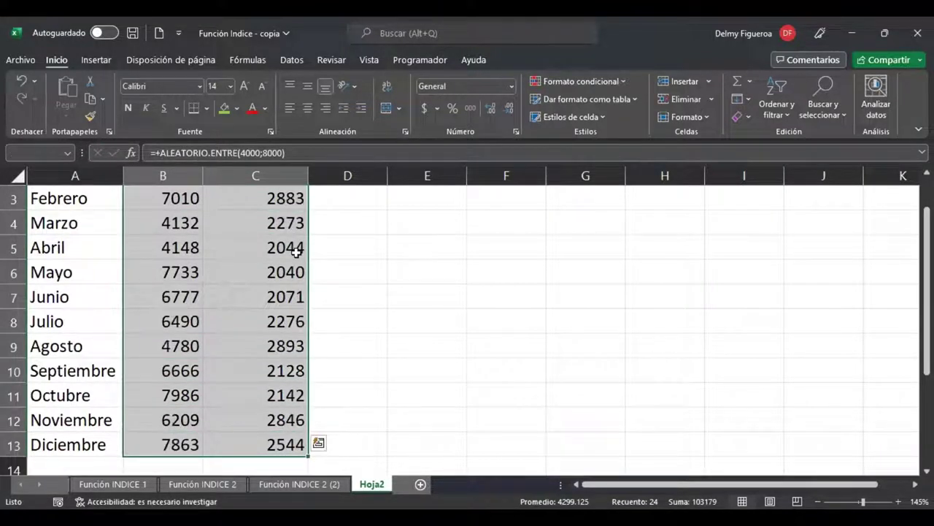
key(ctrl+c)
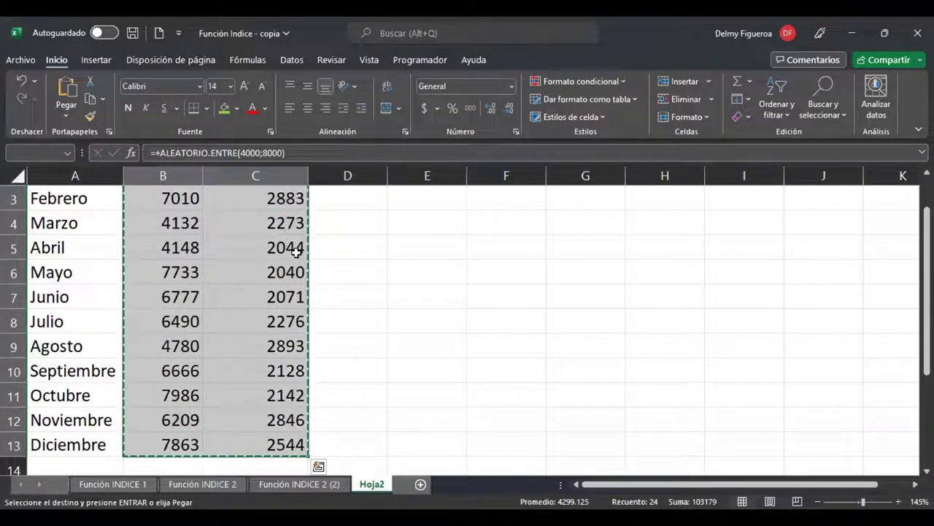
key(shift+F10)
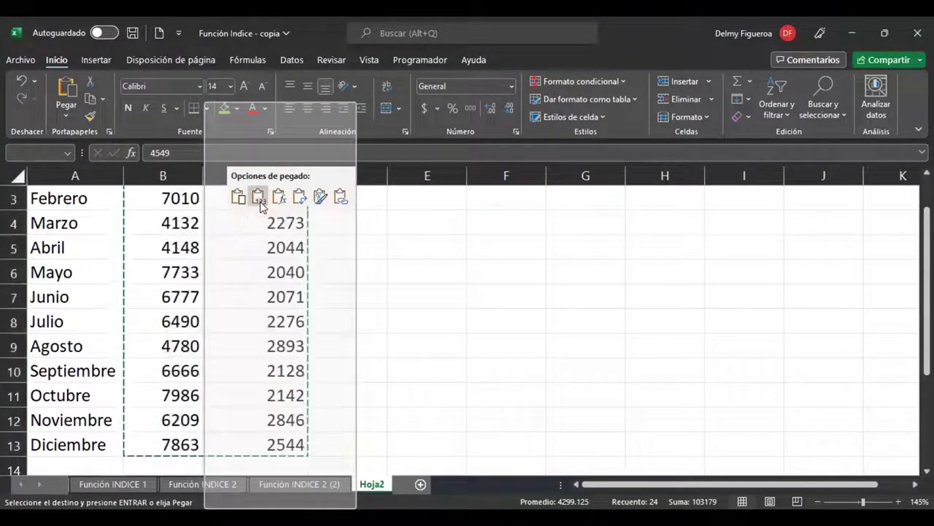
click(260, 198)
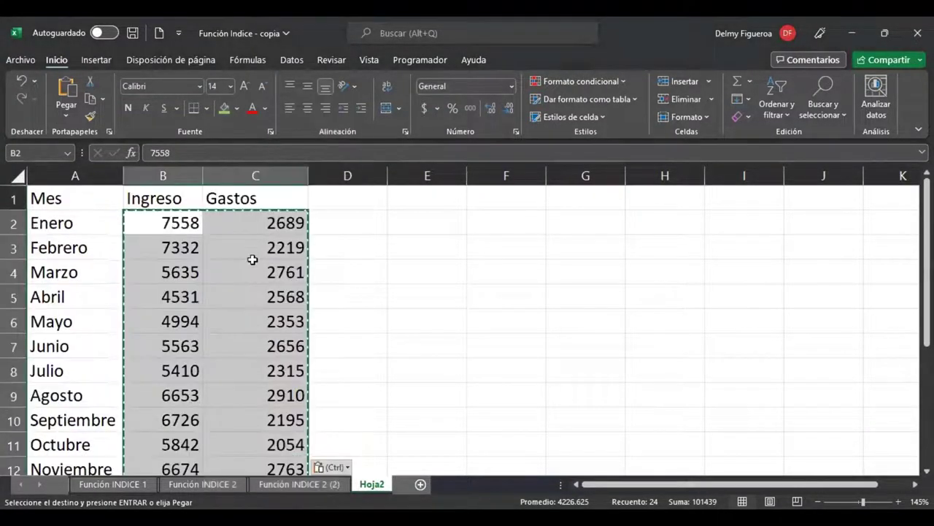
click(424, 107)
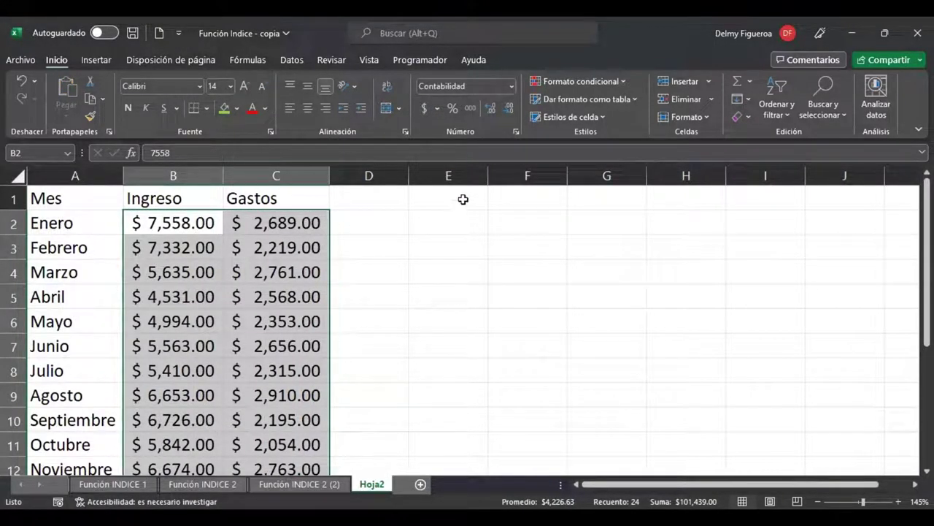
click(452, 219)
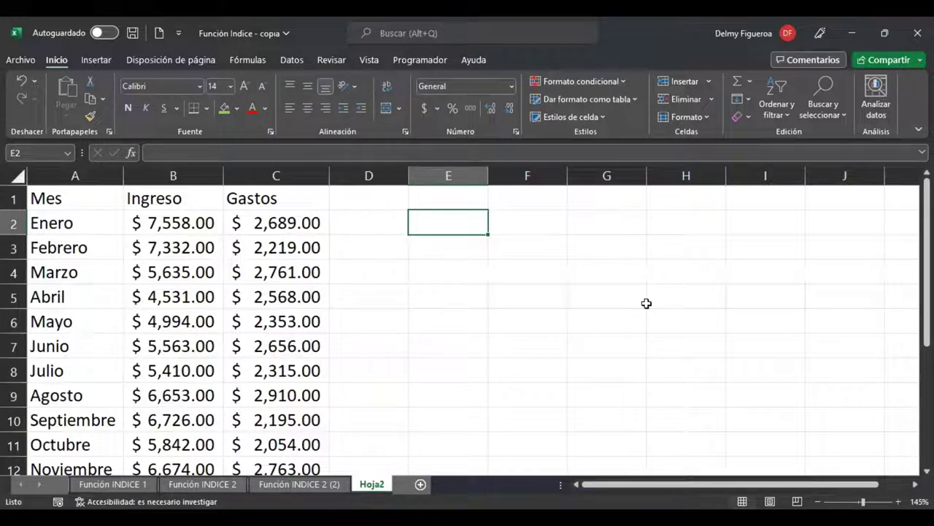
key(Left)
key(Down)
key(Down)
key(Down)
key(Down)
key(Down)
key(Down)
key(Down)
key(Down)
key(Down)
key(Down)
key(Down)
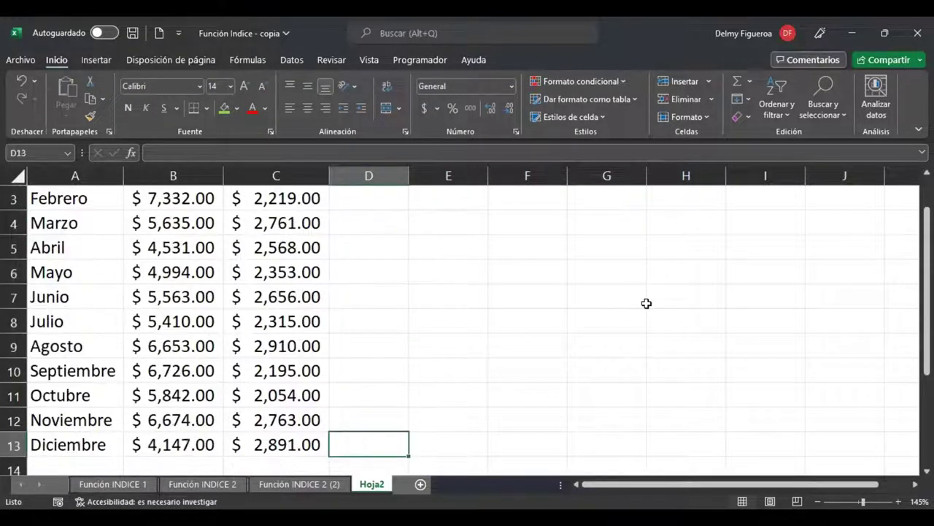
key(Up)
key(Up)
key(Up)
key(Up)
key(Up)
key(Up)
key(Up)
key(Up)
key(Up)
key(Up)
key(Up)
key(Up)
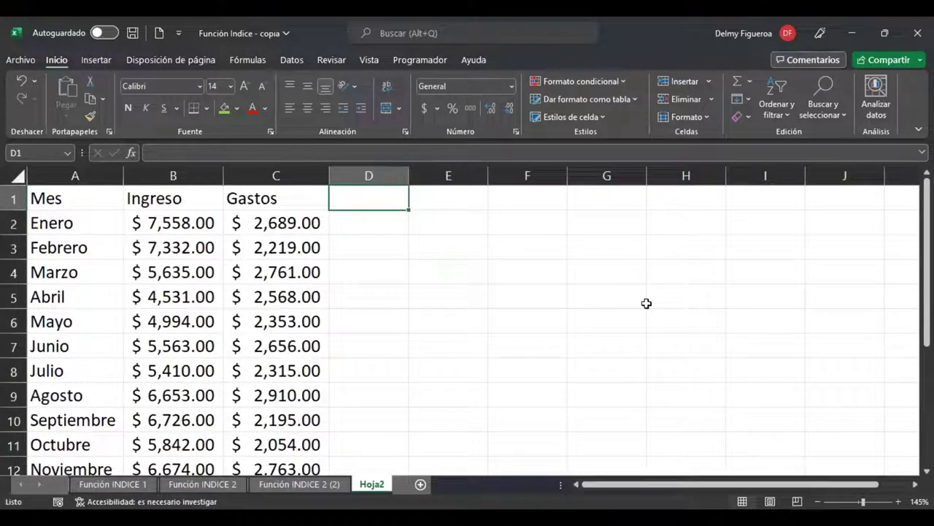
Enter the label Digite mes in E2, beside the monthly table
key(Down)
key(Right)
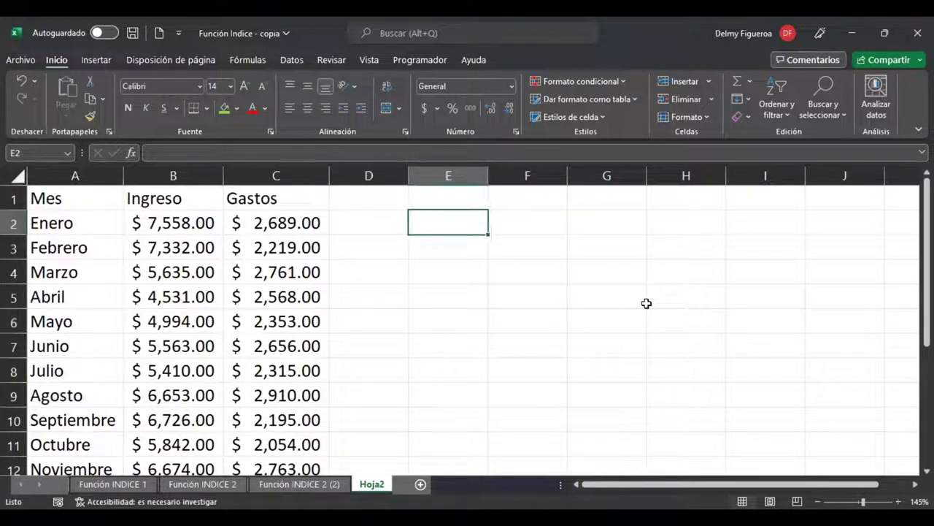
text(Digites)
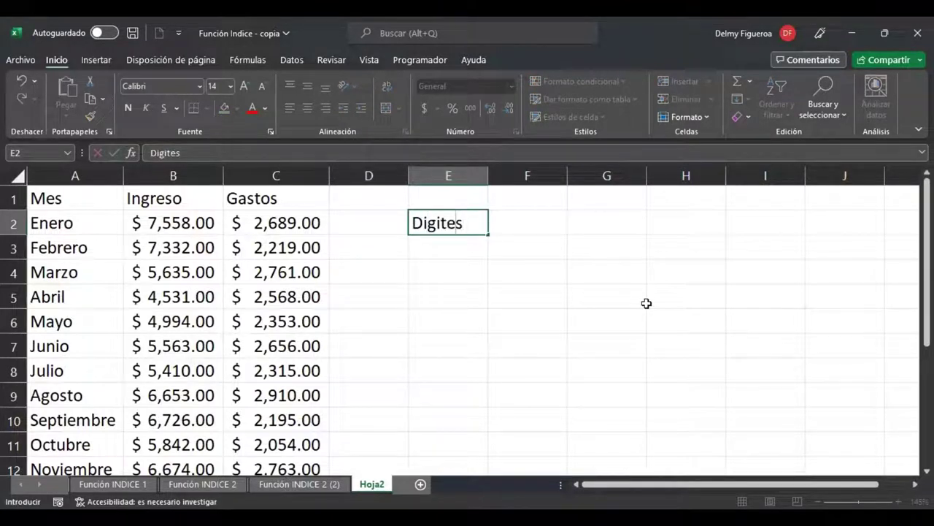
key(BackSpace)
text(mes)
key(Return)
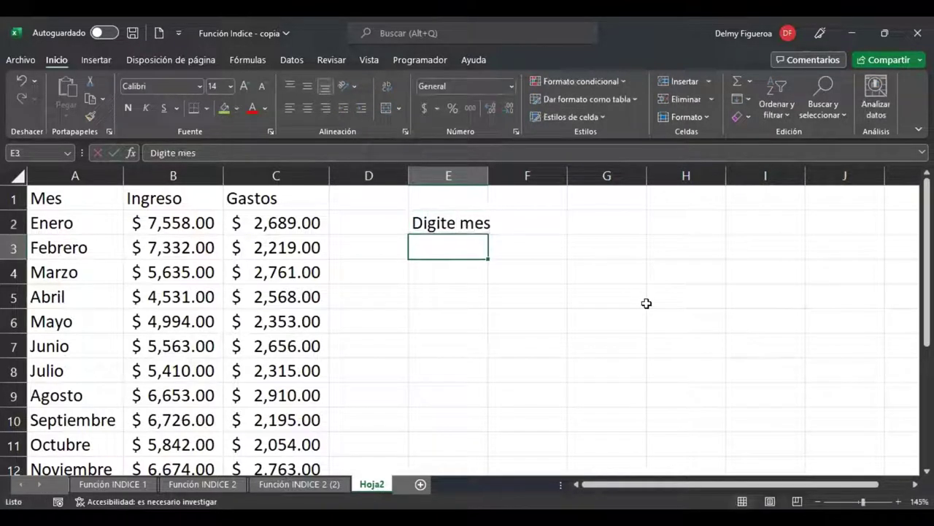
key(Up)
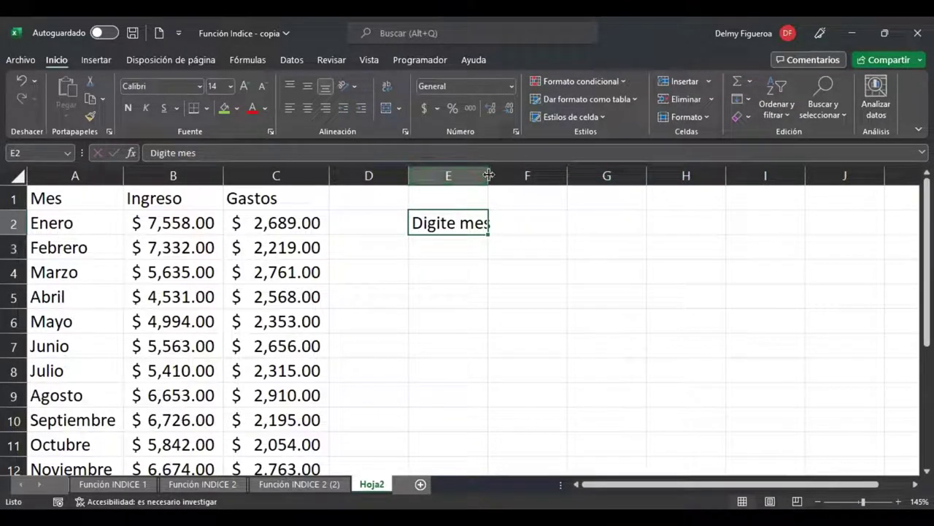
Widen column E to fit the Digite mes label and fill the input cell F2 with green
drag(488, 175, 497, 175)
click(530, 216)
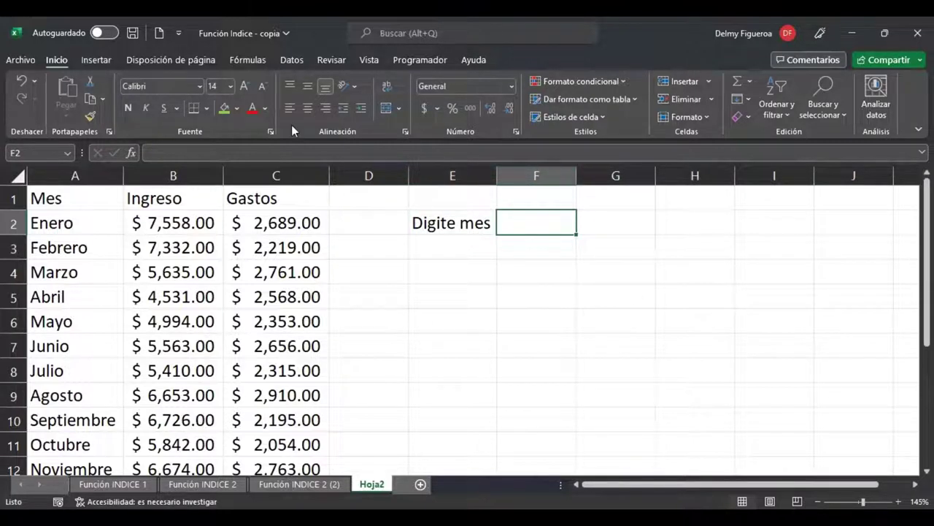
click(222, 109)
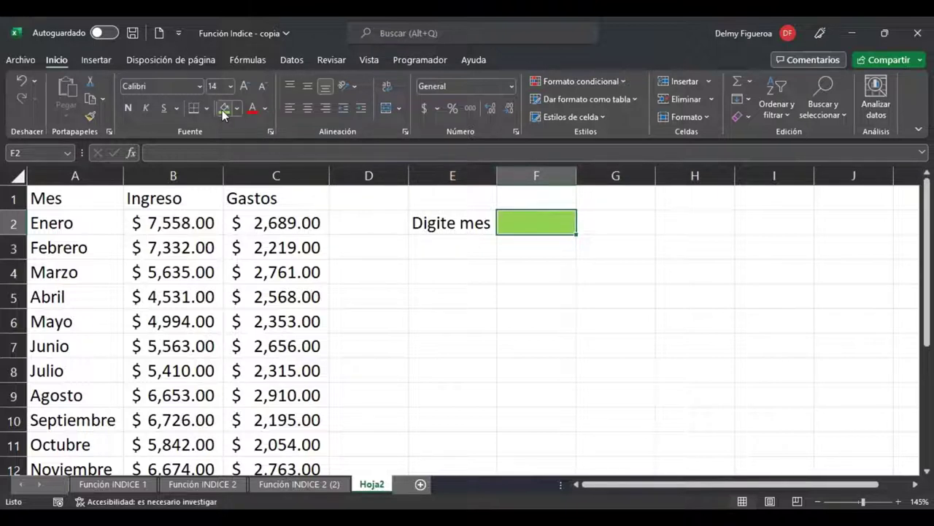
Enter the month enero in the green input cell F2
text(enero)
key(Return)
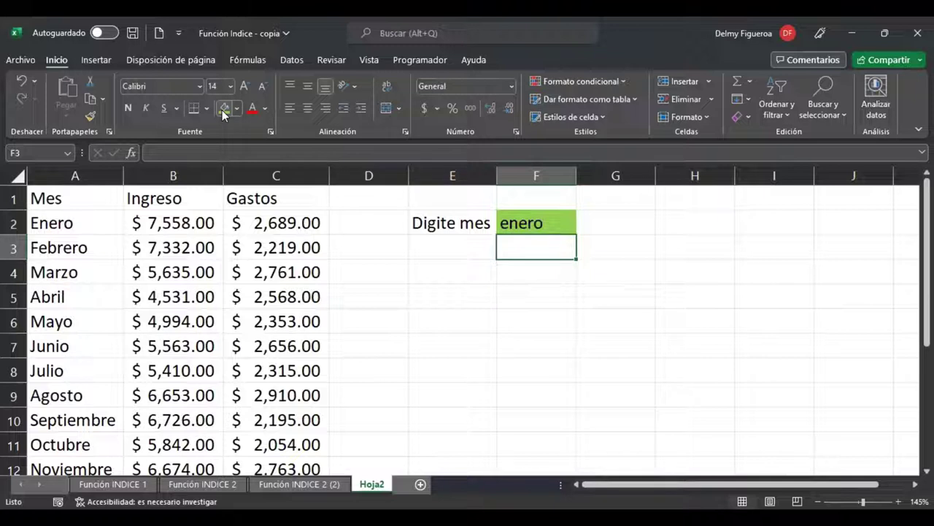
Enter the formula =+INDICE(B2:C13;F2) in F3, using the income and expense values as the array
text(+)
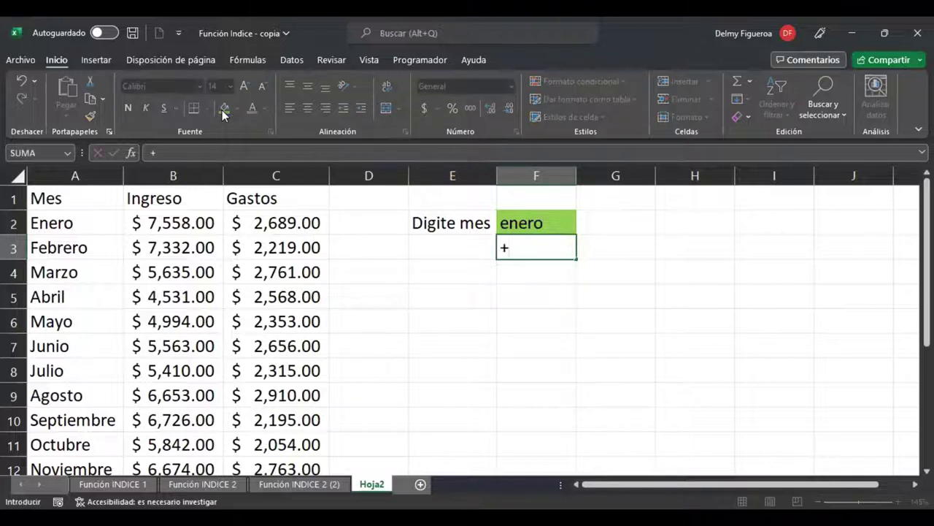
text(indi)
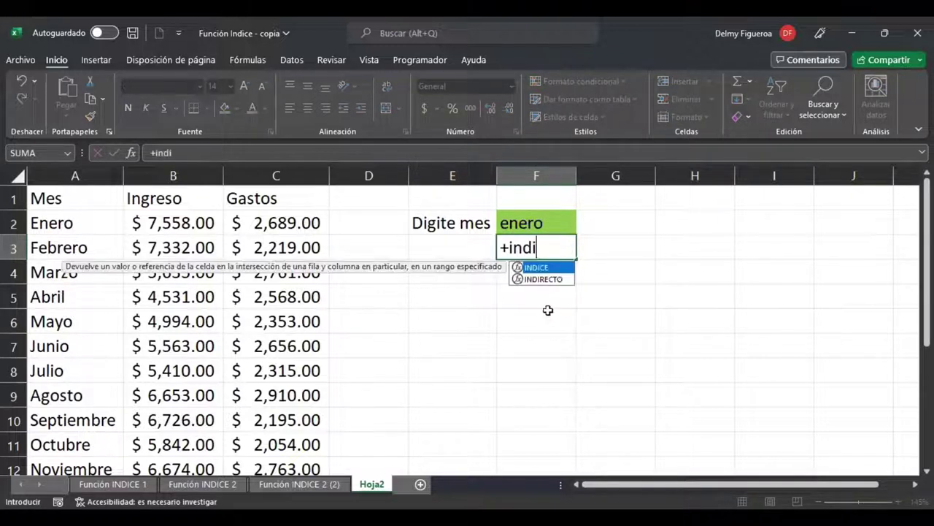
double_click(548, 269)
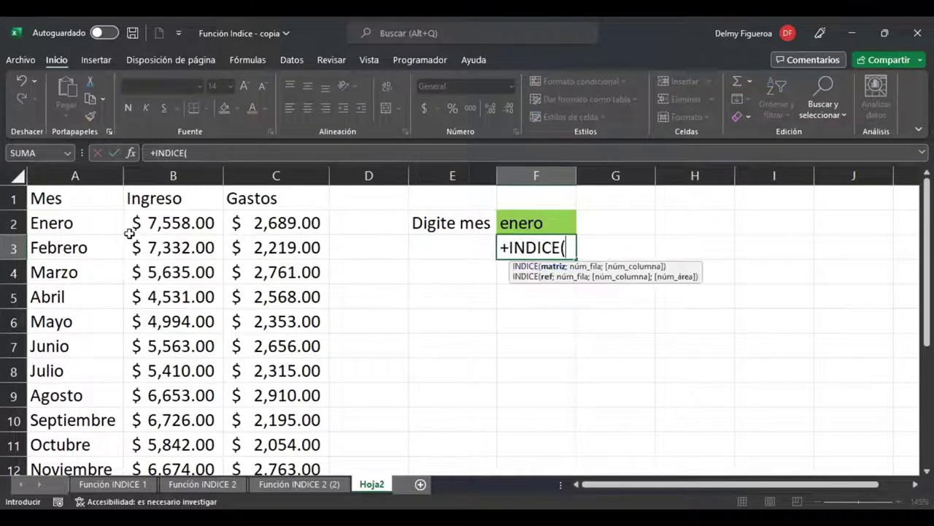
click(163, 215)
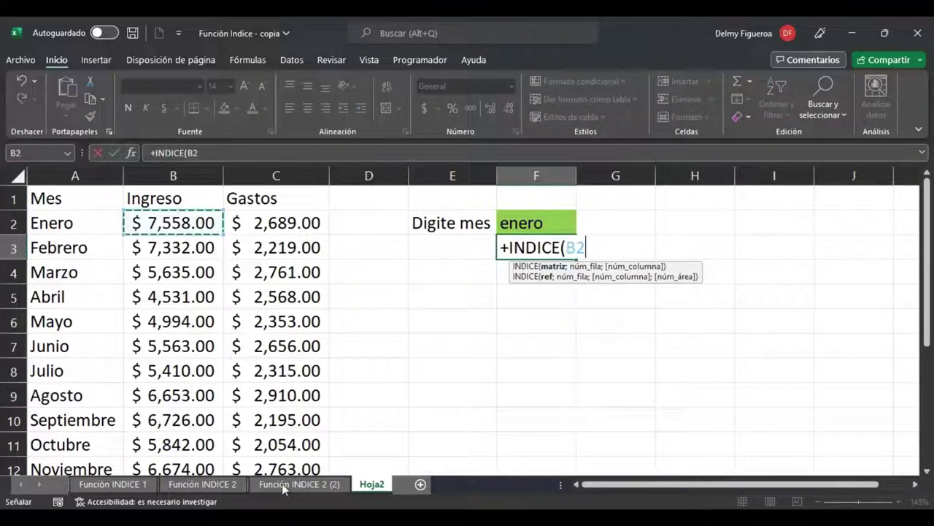
key(ctrl+shift+Down)
key(ctrl+shift+Right)
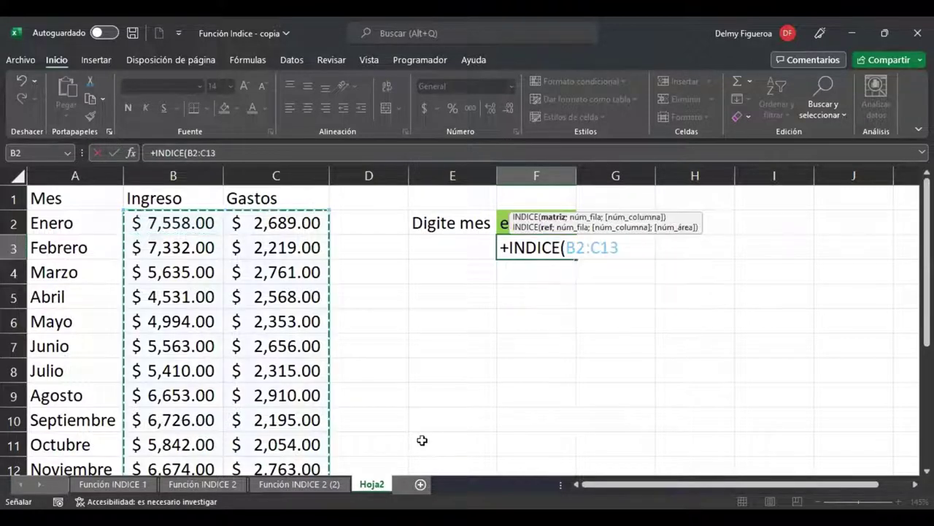
scroll(544, 370, down, 3)
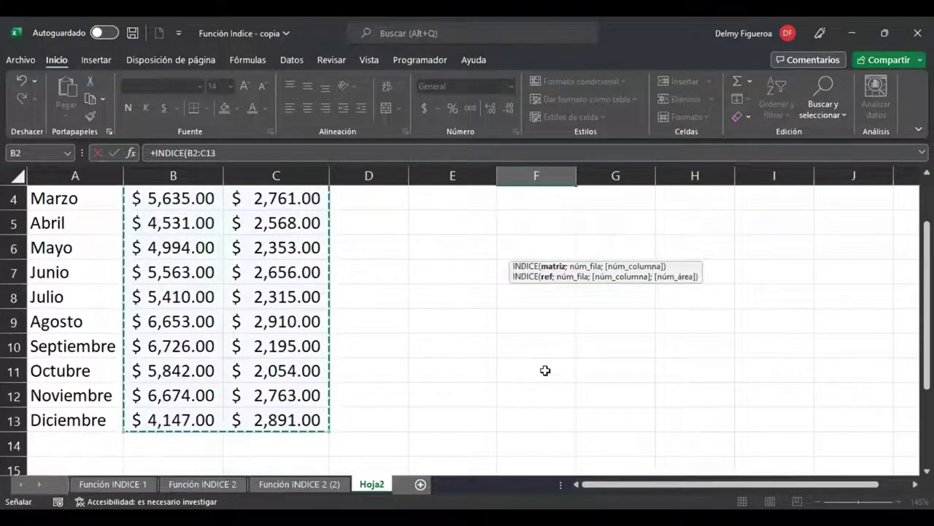
scroll(544, 370, up, 3)
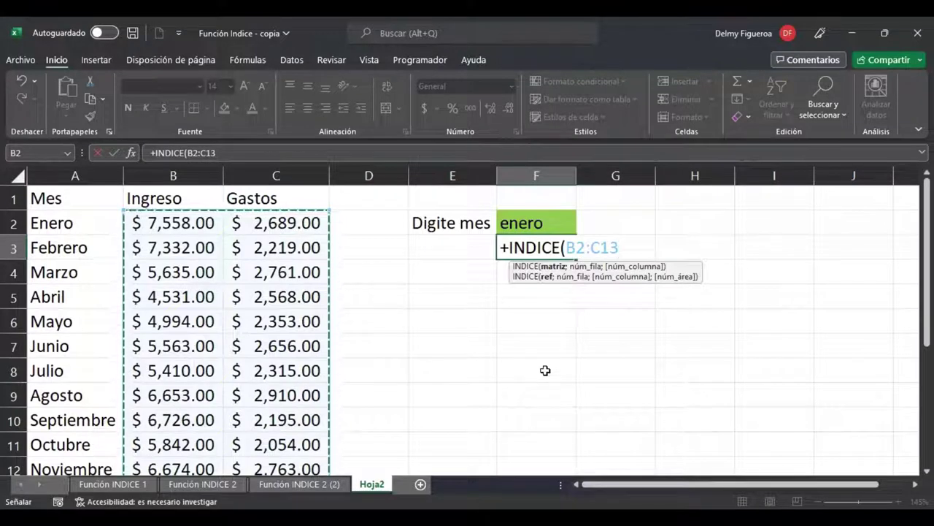
text(;)
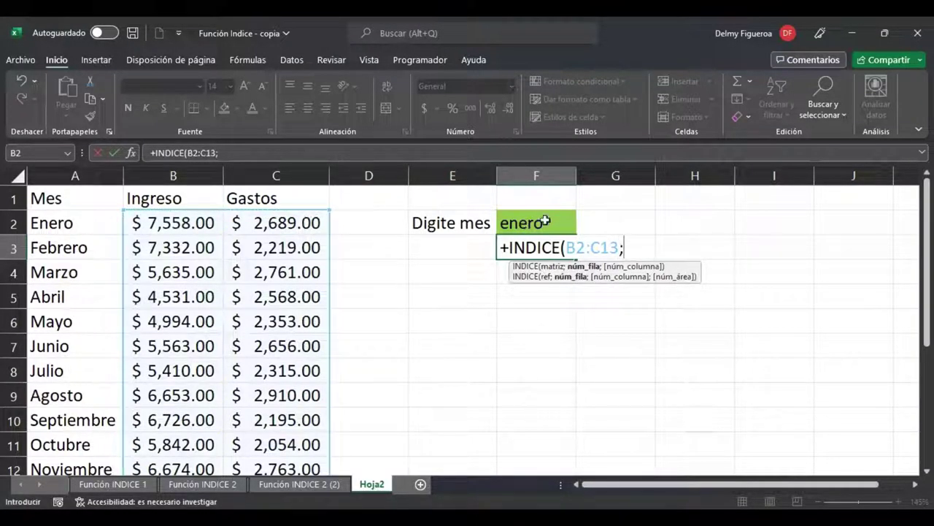
click(547, 221)
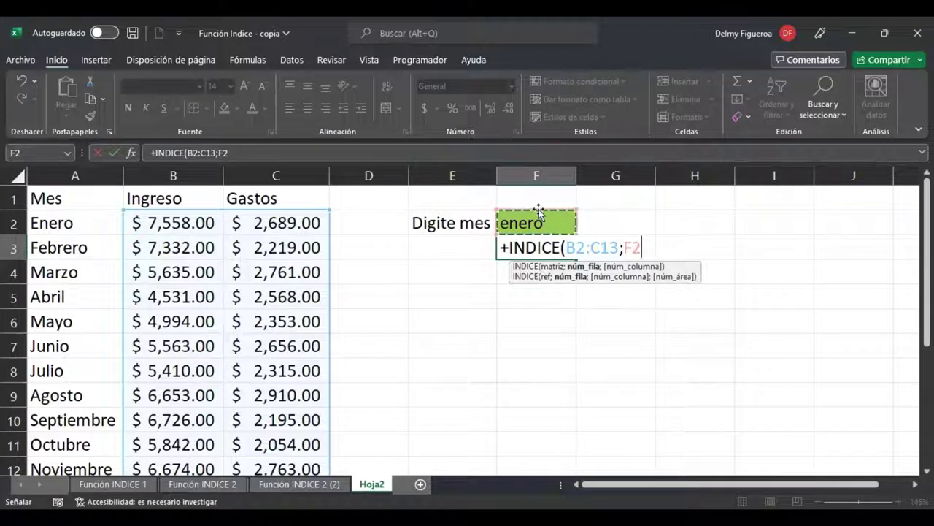
key(ctrl+Return)
Add 2 as the column number argument of the INDICE formula in F3
click(681, 150)
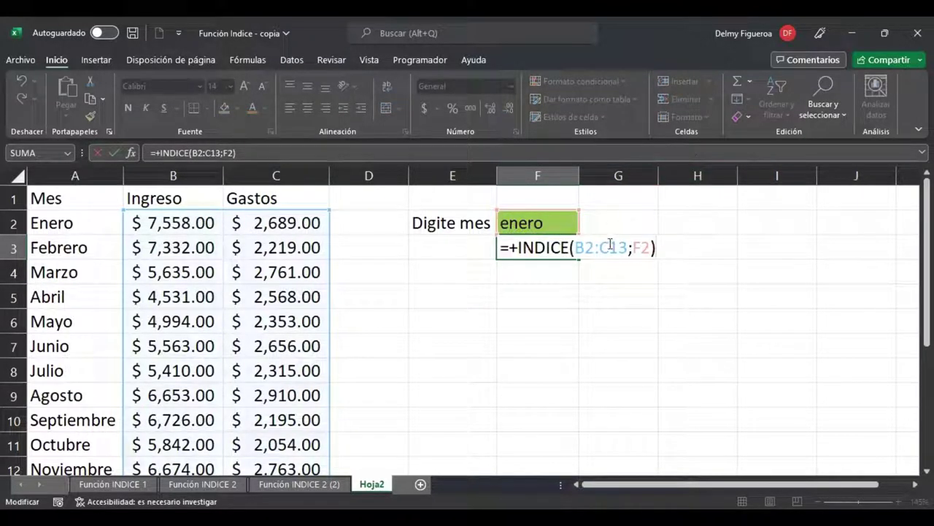
key(Left)
key(Right)
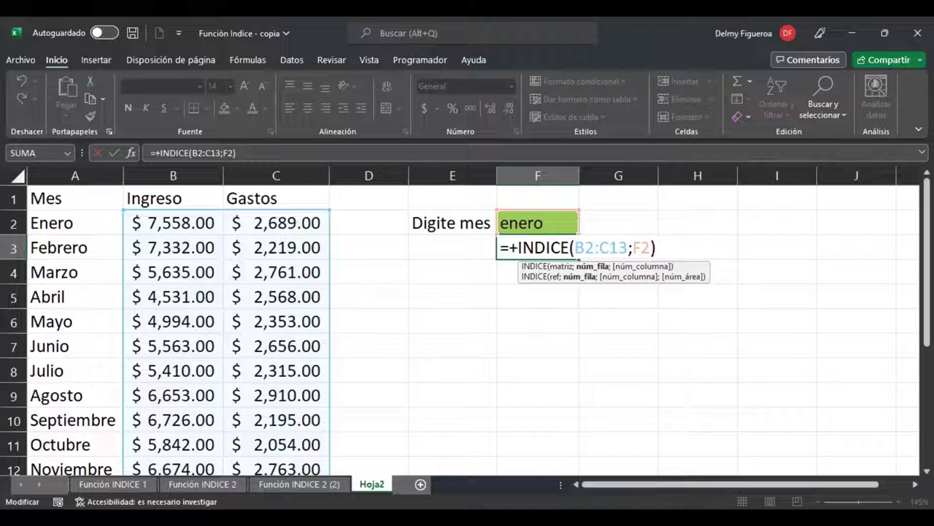
text(;)
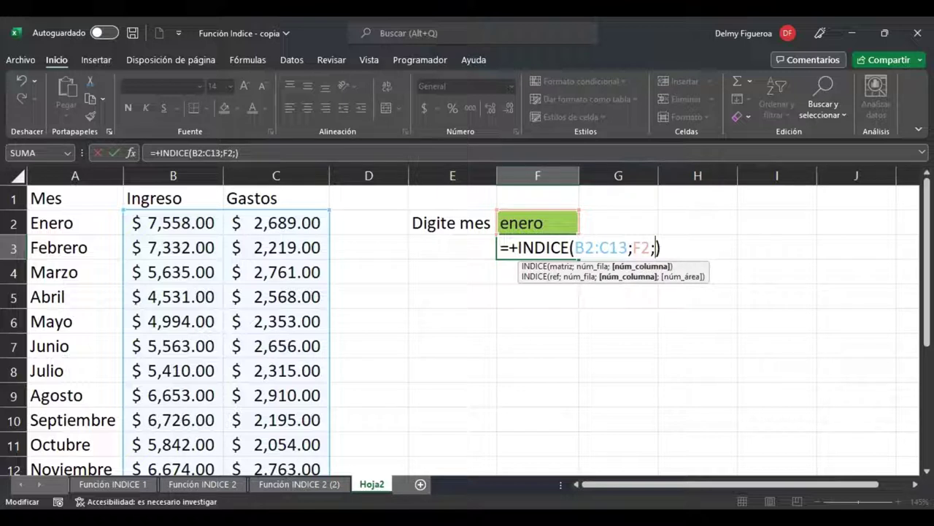
text(2)
key(ctrl+Return)
Re-enter the month in F2 with a capital letter as Enero
click(537, 222)
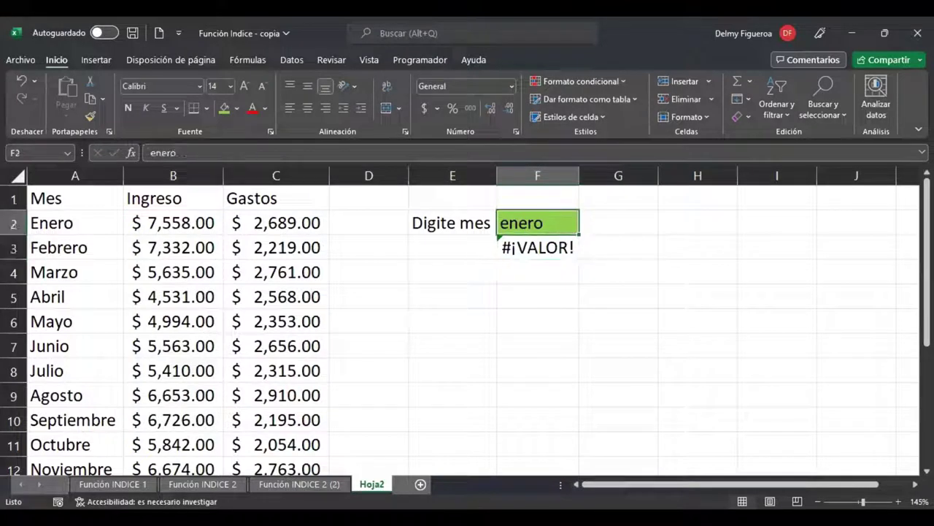
text(Enero)
key(Return)
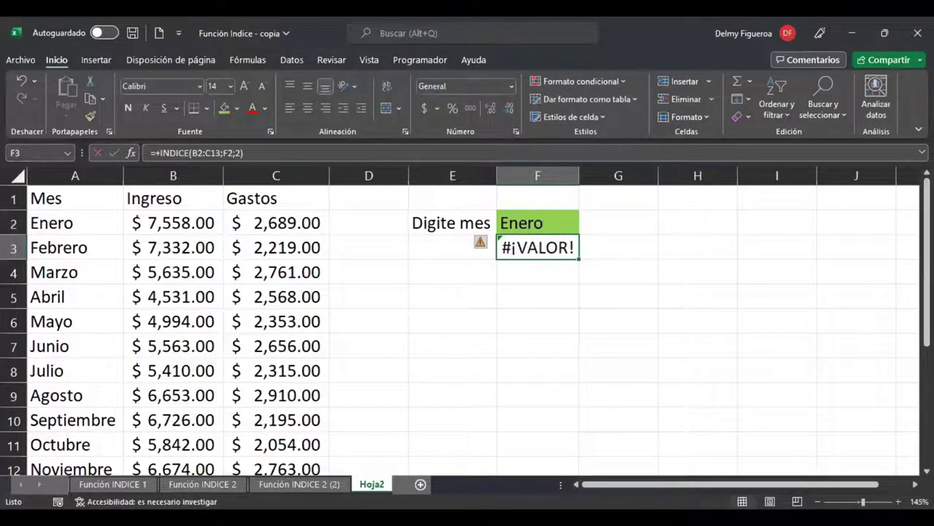
Remove the row and column arguments F2;2 from the INDICE formula in F3, keeping the array B2:C13
key(F2)
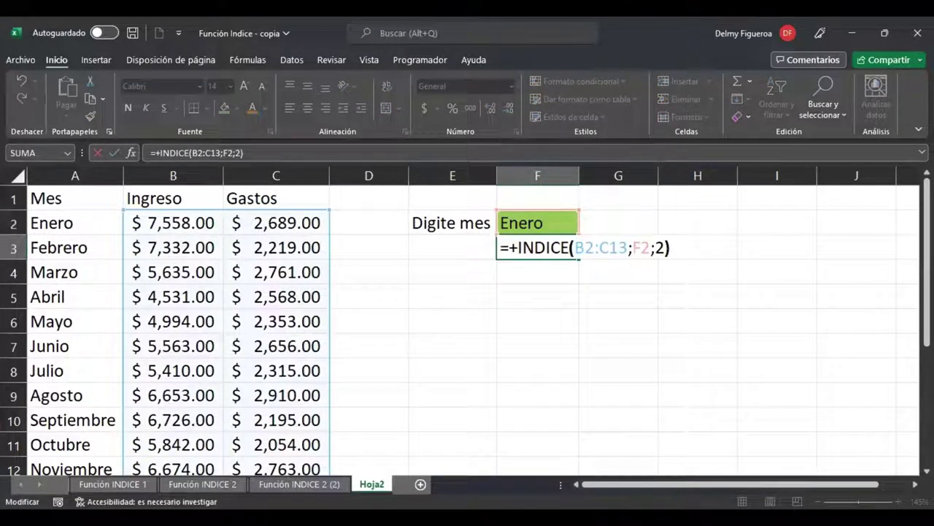
key(Left)
key(Left)
key(Left)
key(Left)
key(Left)
key(Left)
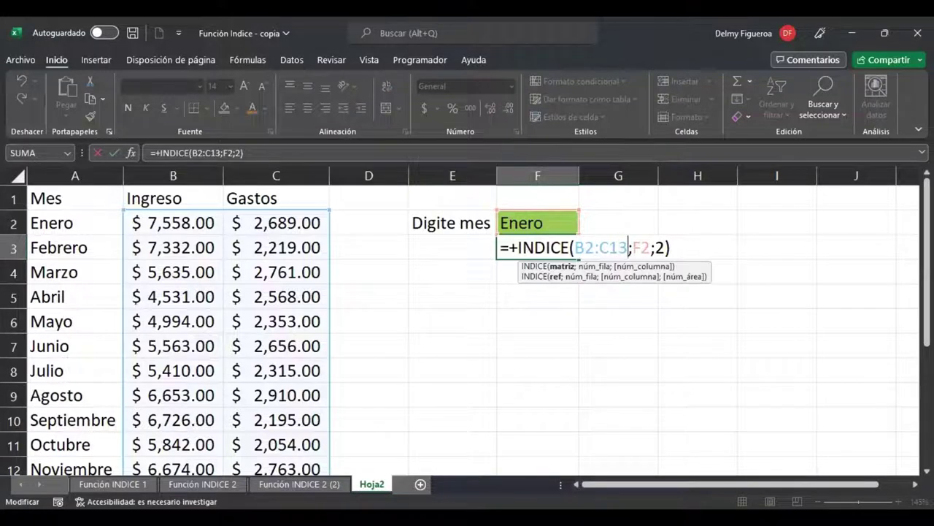
key(Left)
key(Left)
key(Left)
key(Right)
key(Right)
key(Right)
key(Right)
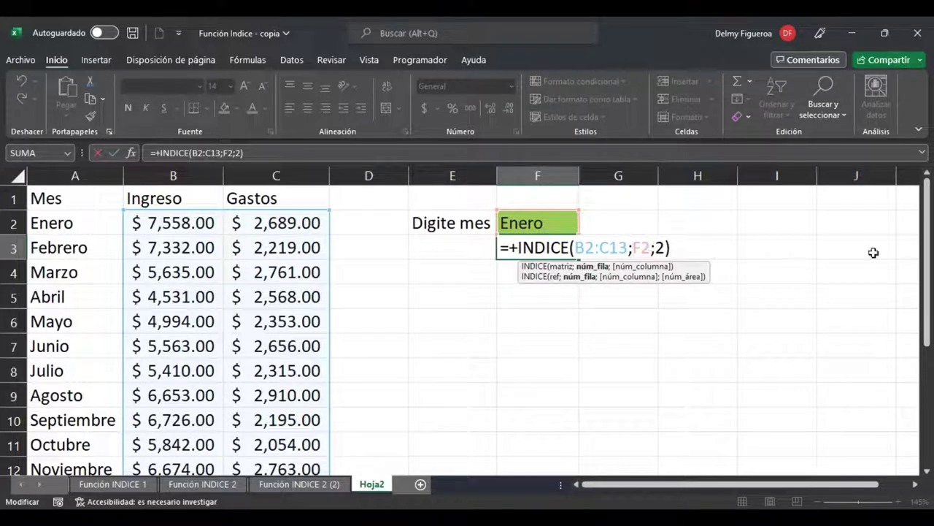
key(BackSpace)
key(BackSpace)
key(Delete)
key(Delete)
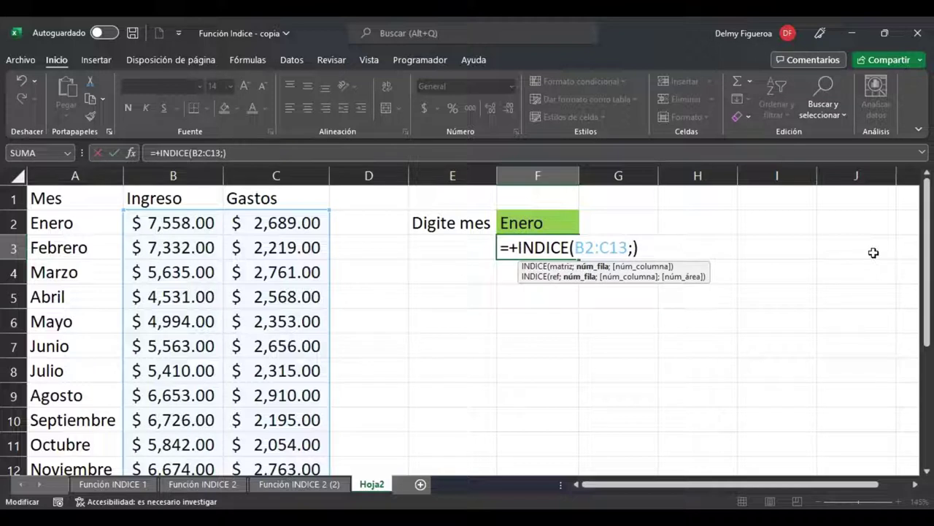
Nest COINCIDIR(F2;A2:A13) as the row argument of INDICE in F3 and accept the formula correction for the closing parenthesis
text(coin)
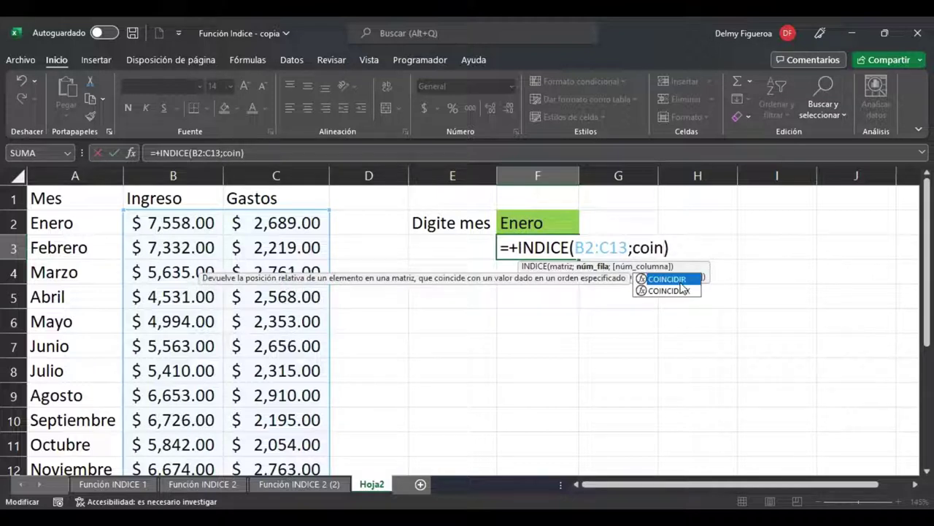
key(Tab)
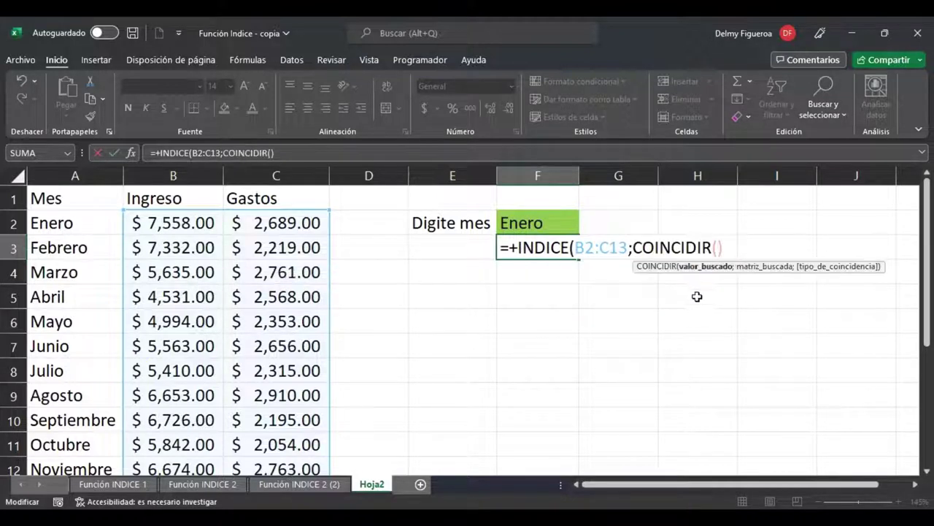
click(544, 221)
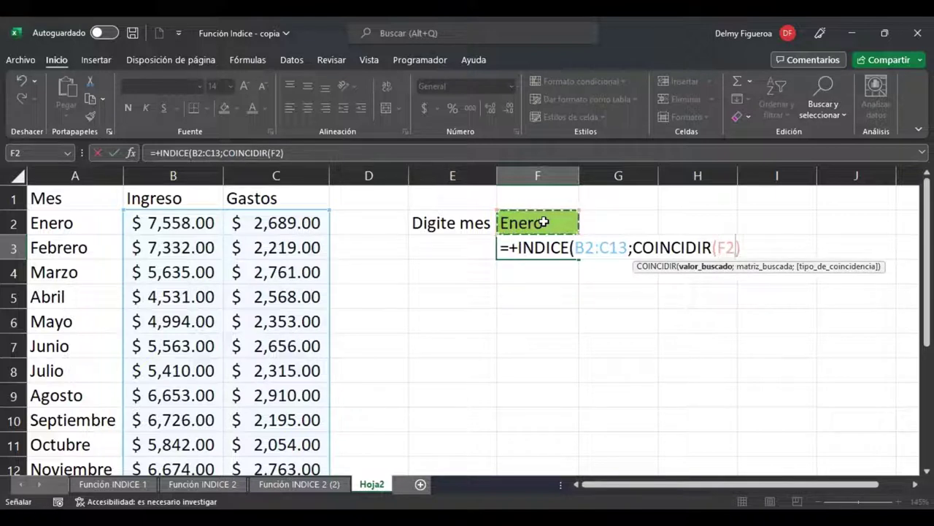
text(;)
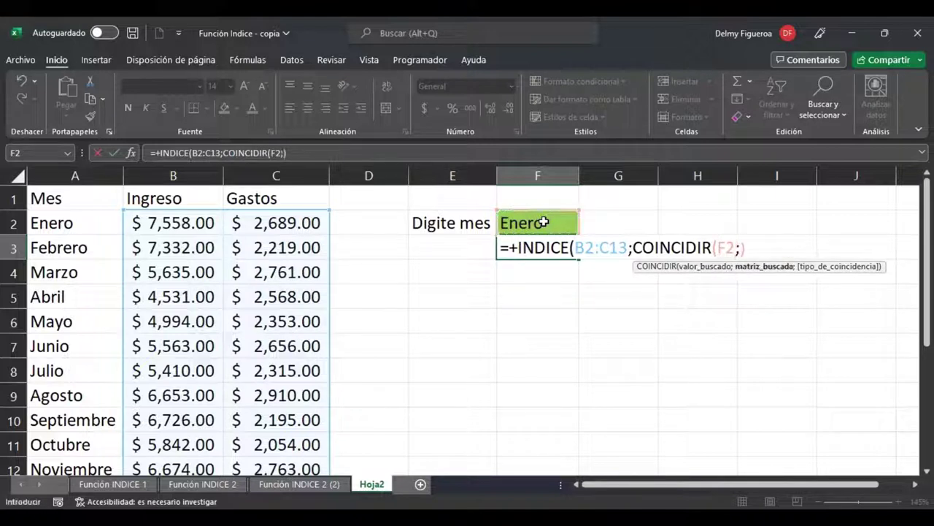
click(73, 219)
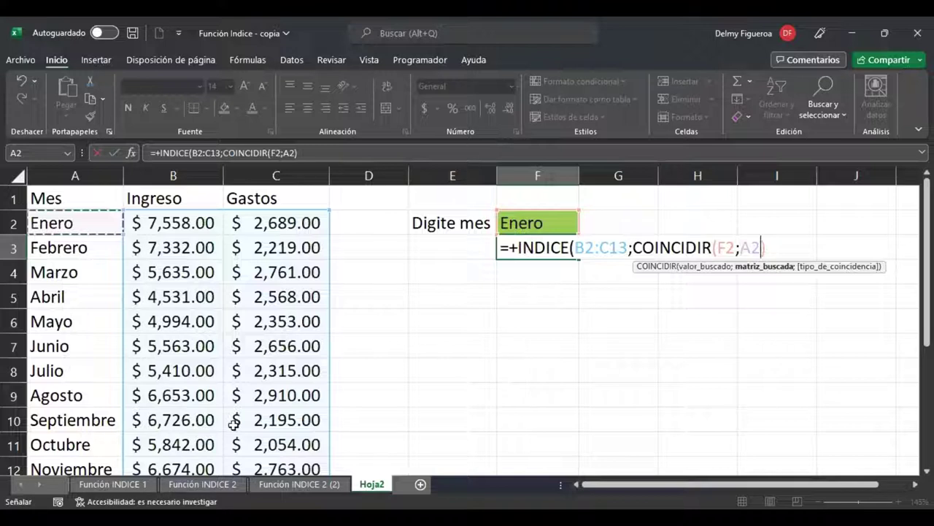
key(ctrl+shift+Down)
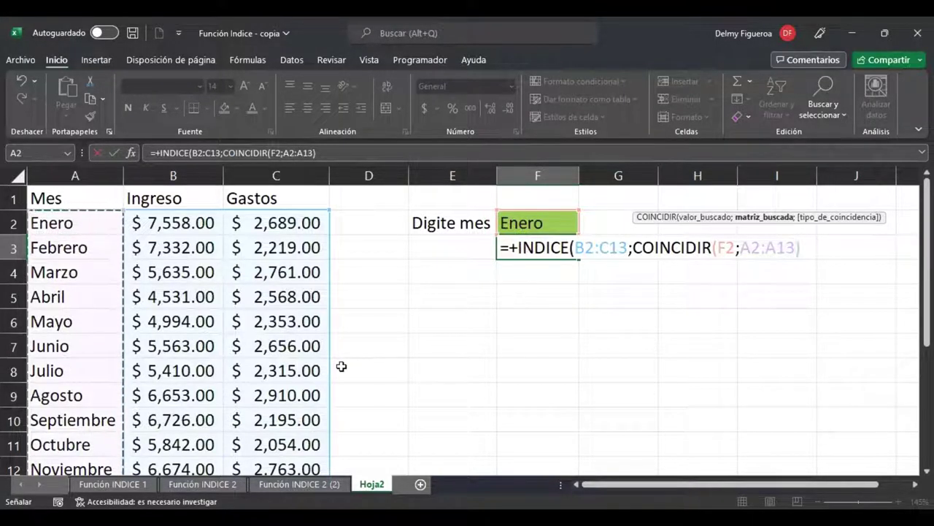
text(;)
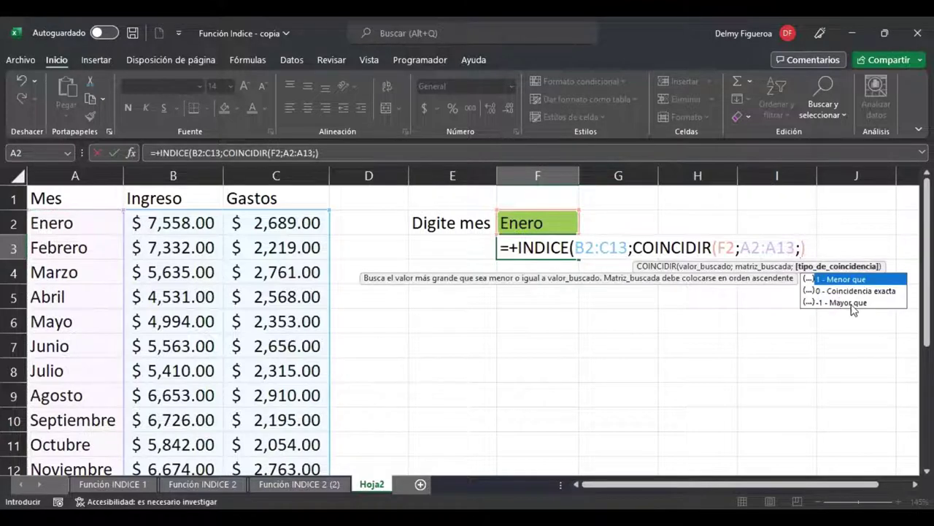
key(BackSpace)
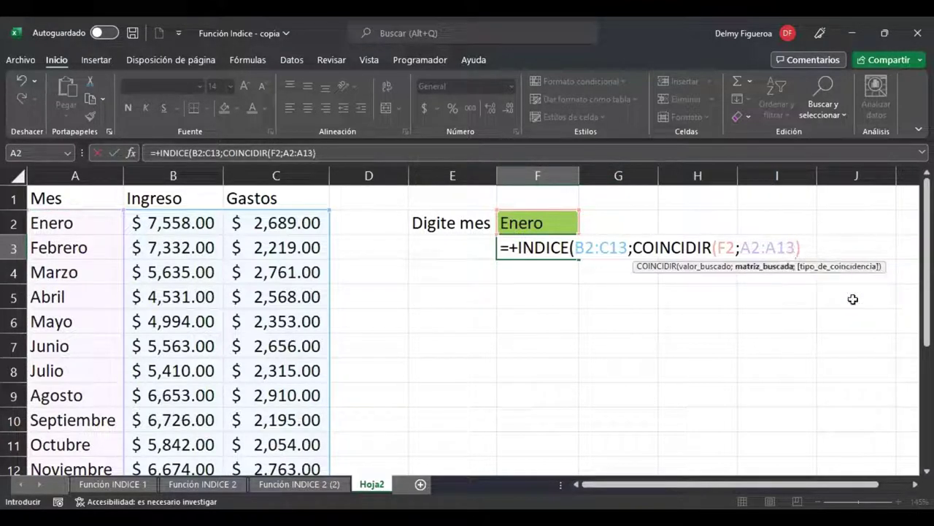
key(Return)
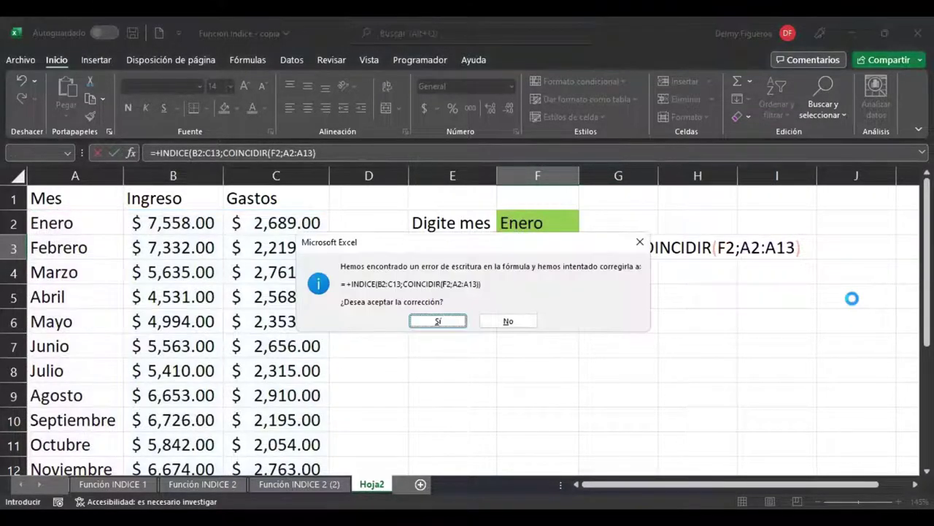
key(Return)
Add 2 as the INDICE column number argument after the nested COINCIDIR in F3
click(537, 247)
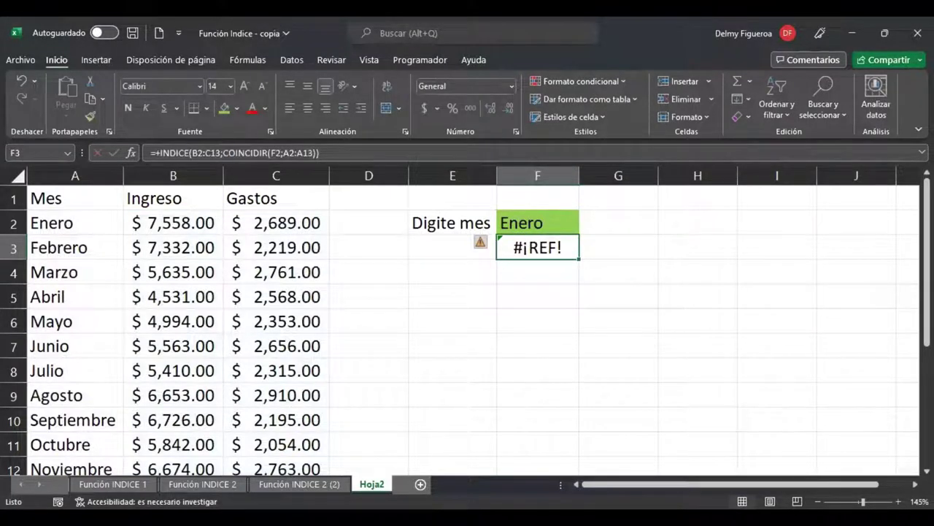
key(F2)
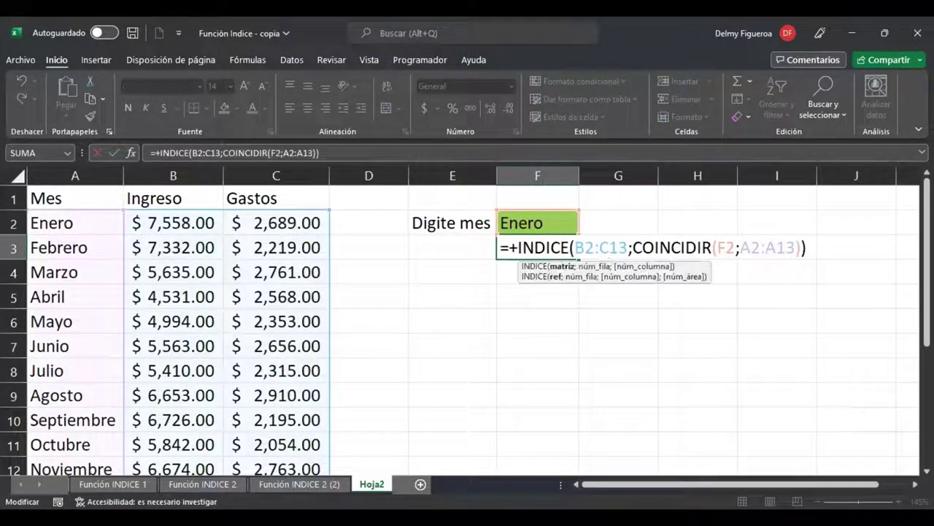
click(609, 247)
click(672, 247)
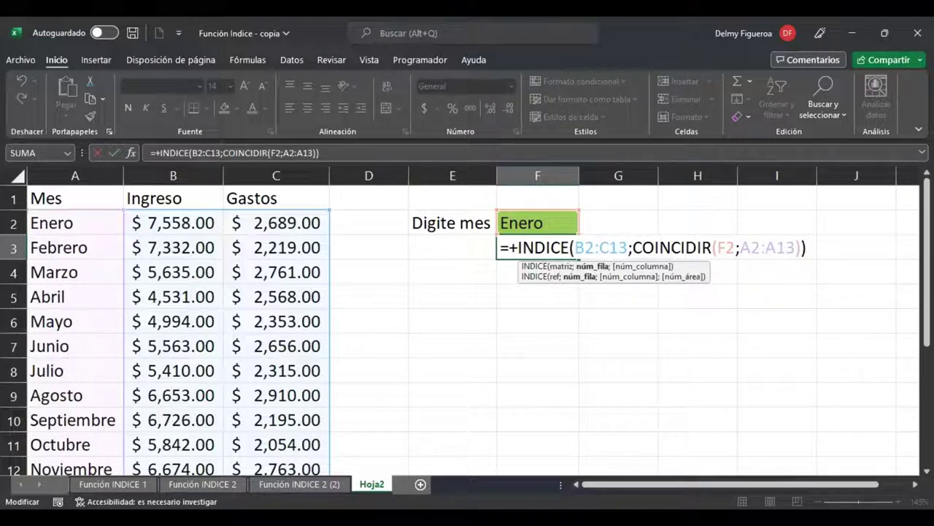
click(726, 246)
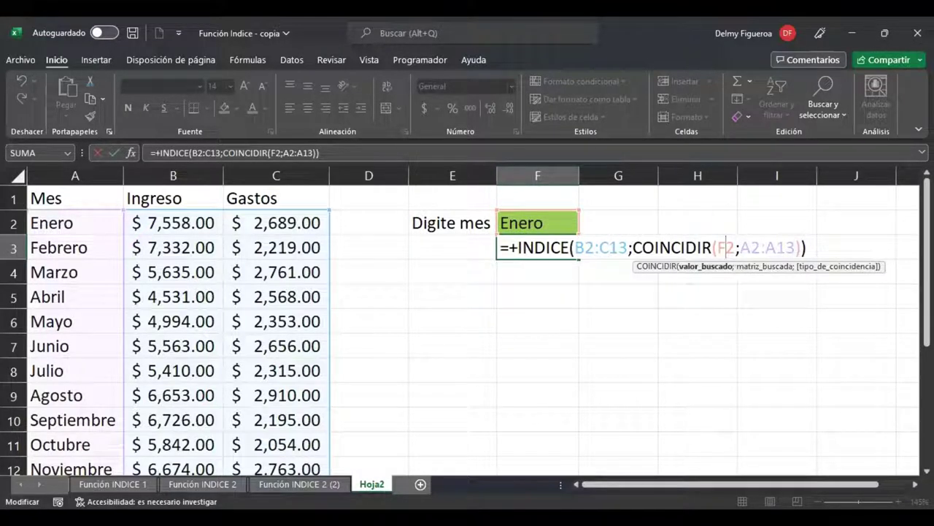
click(746, 246)
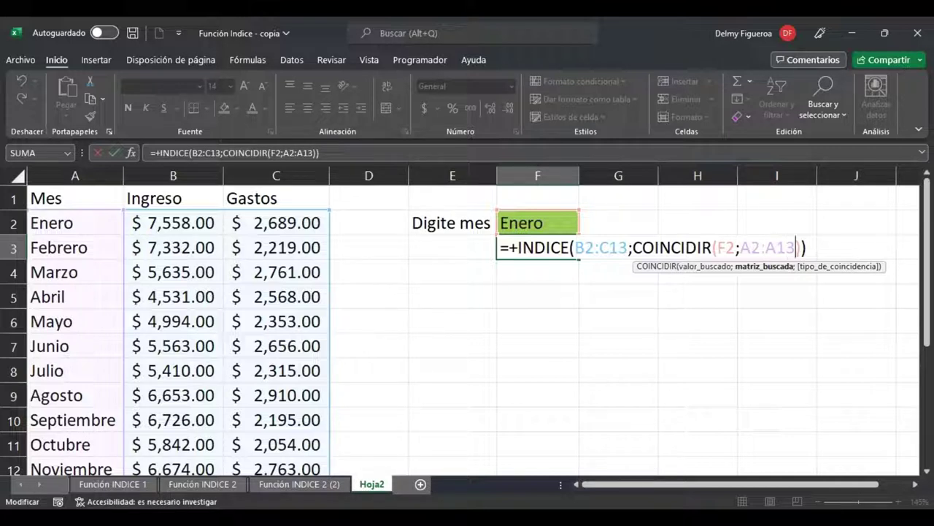
click(801, 248)
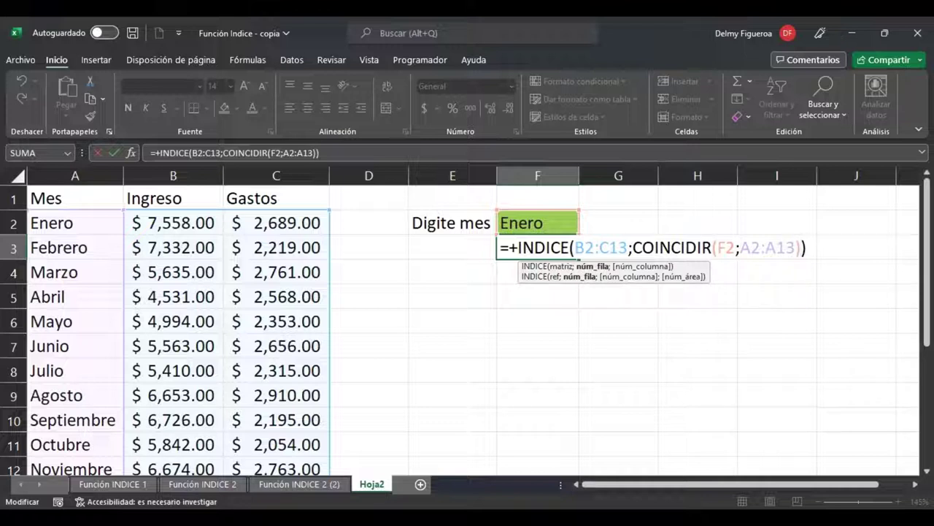
text(;)
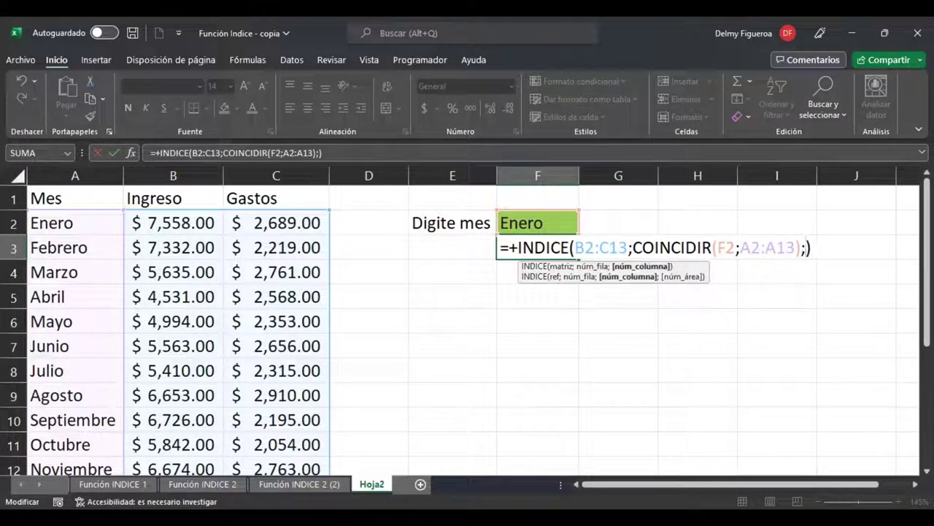
text(2)
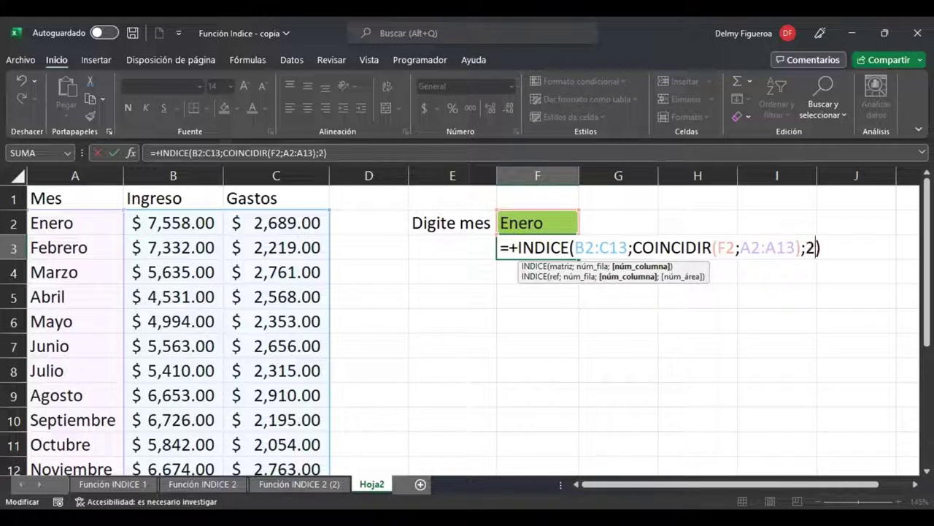
key(Return)
Change the lookup month in F2 to Marzo
click(537, 247)
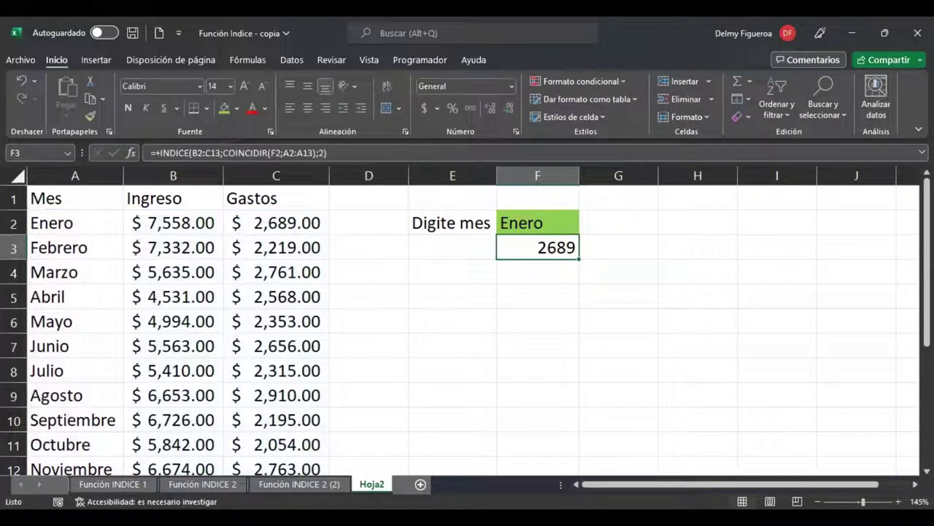
key(F2)
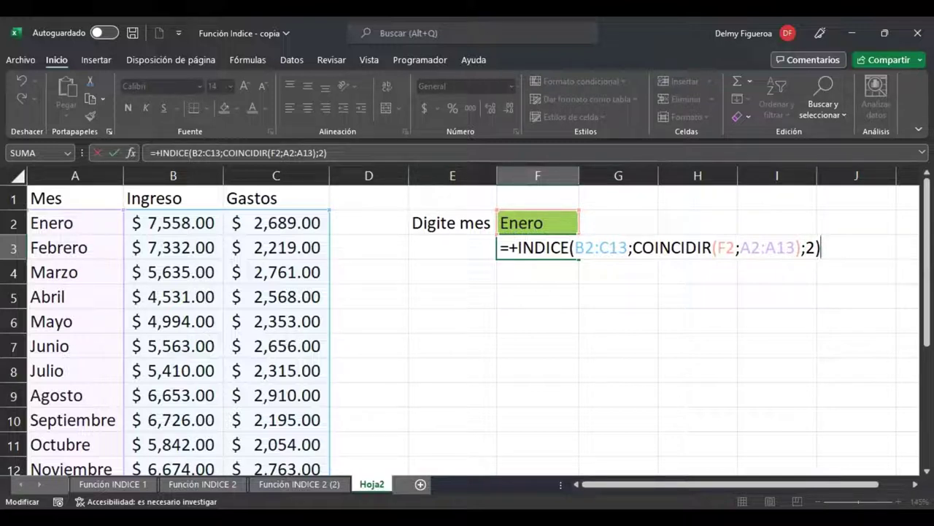
key(Return)
key(Up)
key(Up)
key(Up)
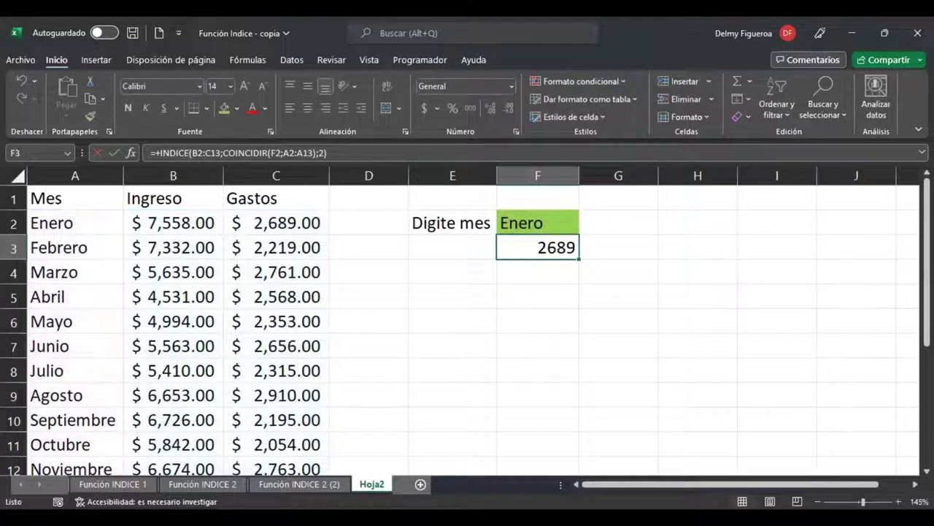
key(Down)
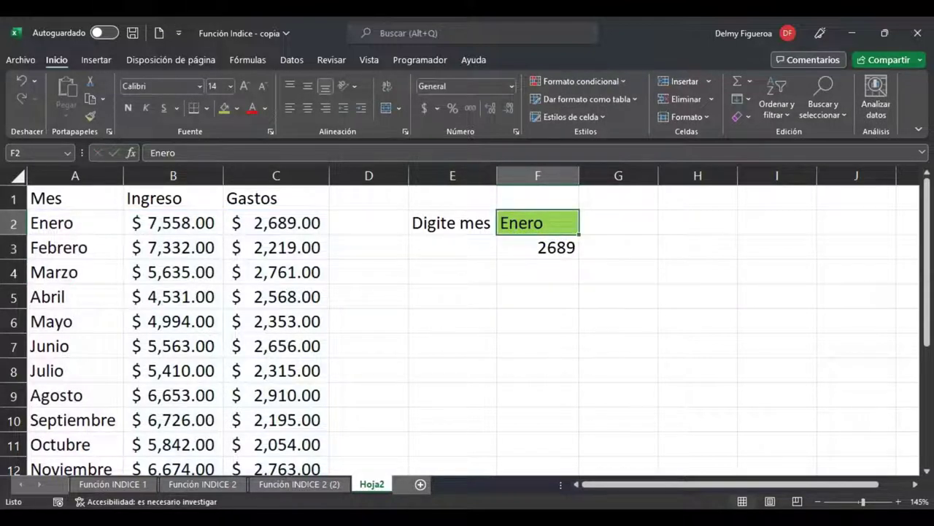
text(Marzo)
key(Return)
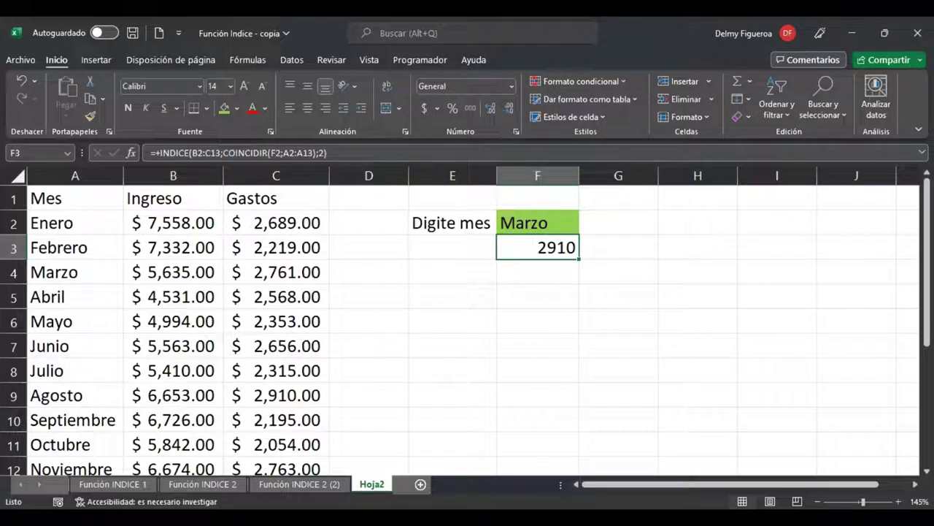
Make the INDICE array in the F3 formula absolute as $B$2:$C$13
key(F2)
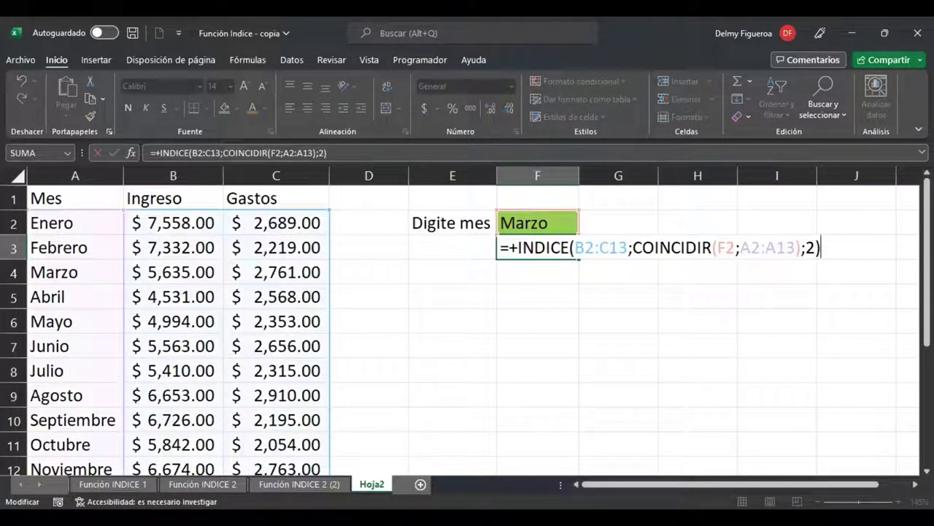
click(586, 246)
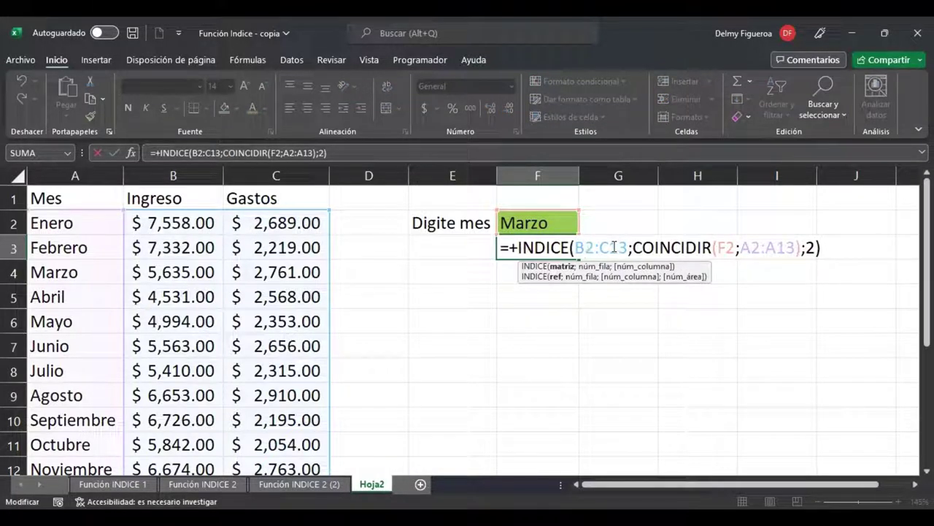
click(756, 247)
click(786, 247)
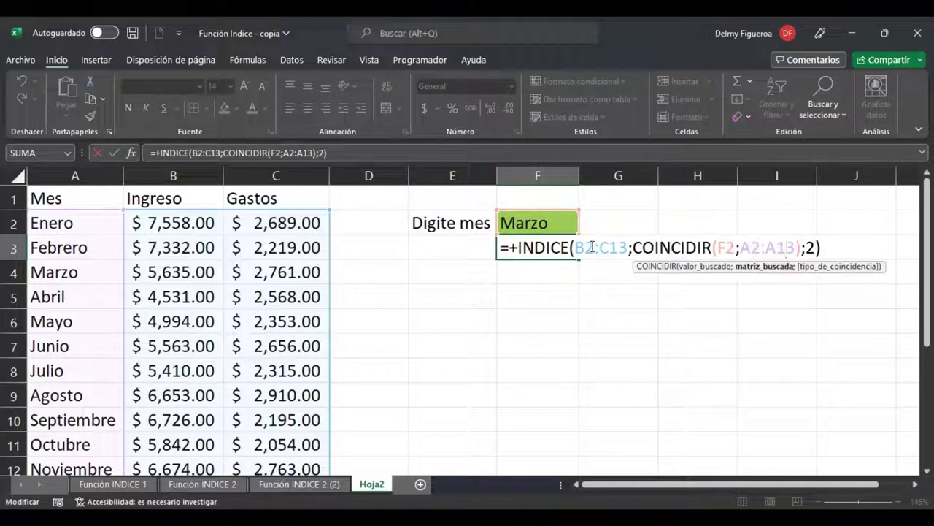
click(807, 247)
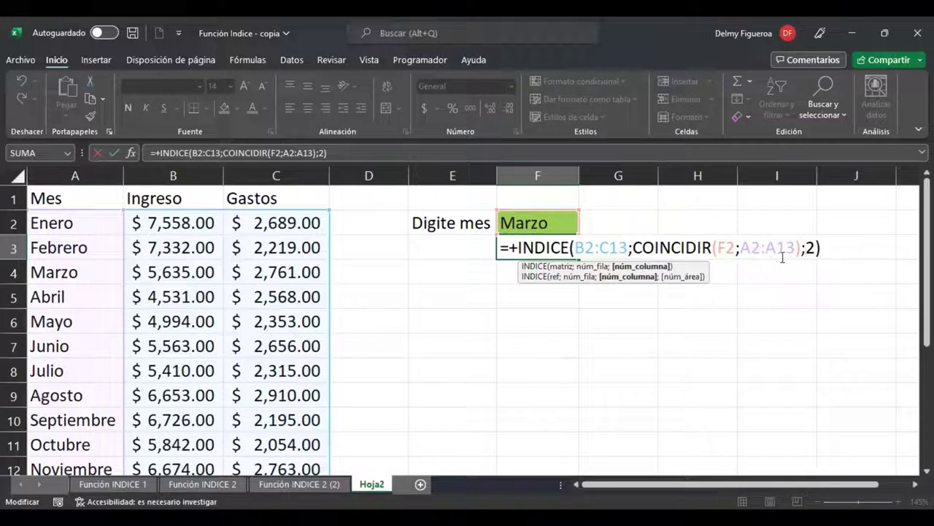
click(585, 247)
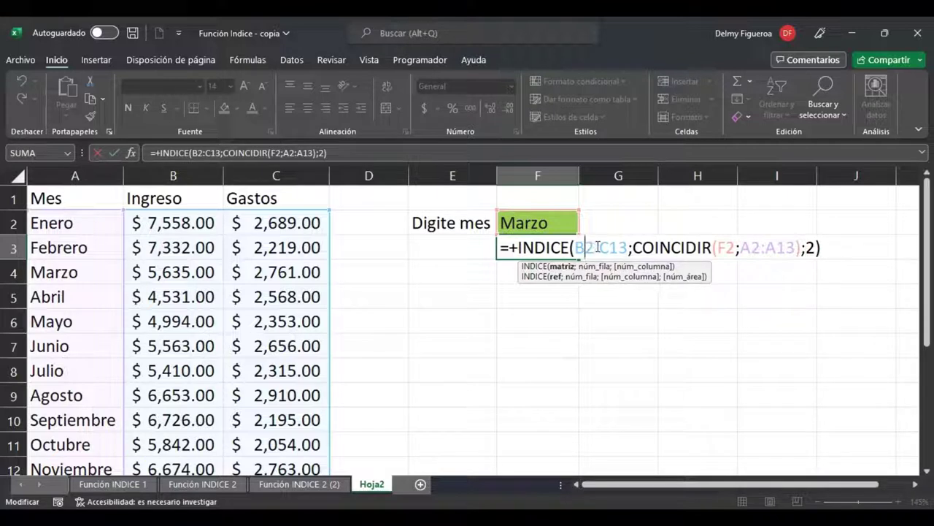
key(F4)
click(622, 248)
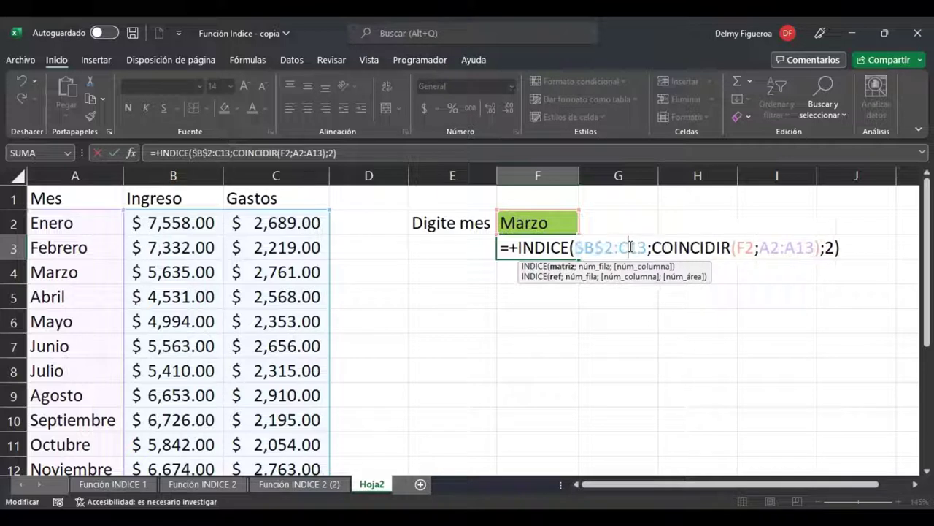
key(F4)
Make the COINCIDIR lookup range in F3 absolute as $A$2:$A$13 and commit the formula
click(785, 248)
key(F4)
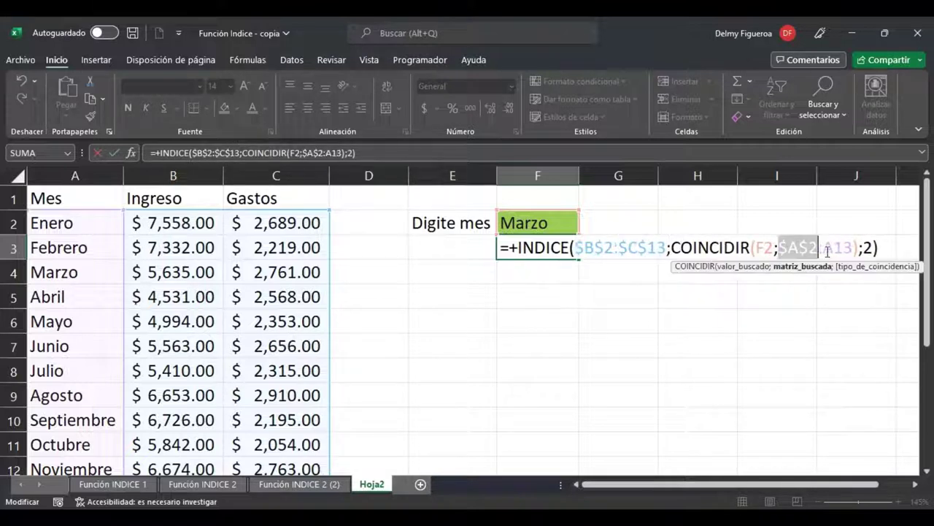
click(834, 247)
key(F4)
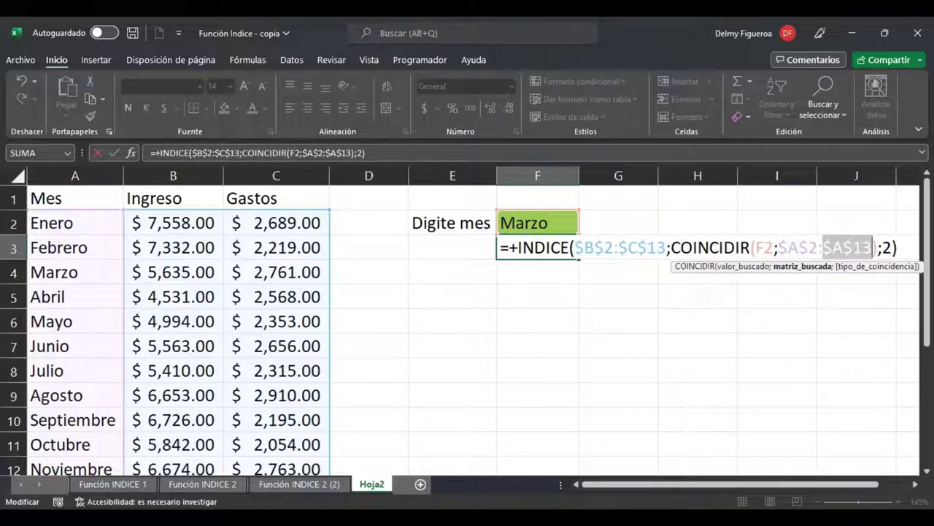
key(ctrl+Return)
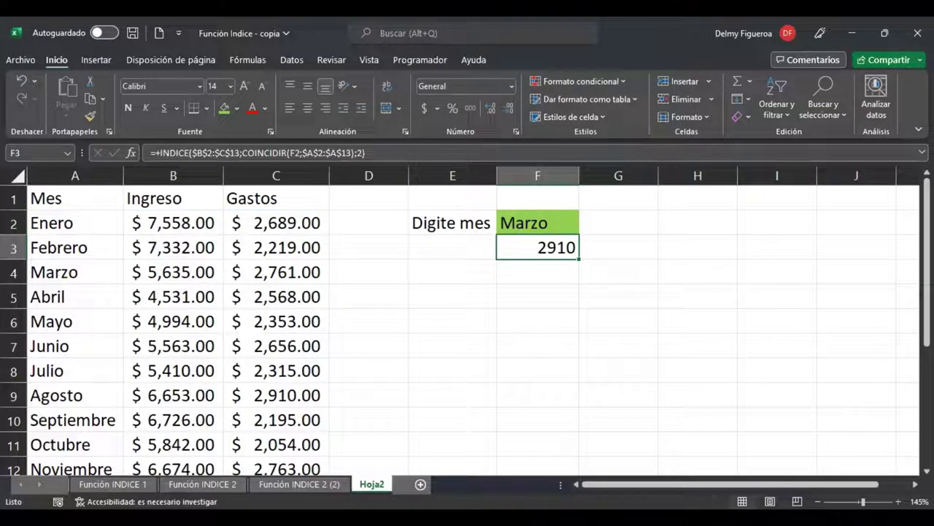
Find the amount returned by F3 in the Gastos column to check which month it belongs to
scroll(609, 307, down, 1)
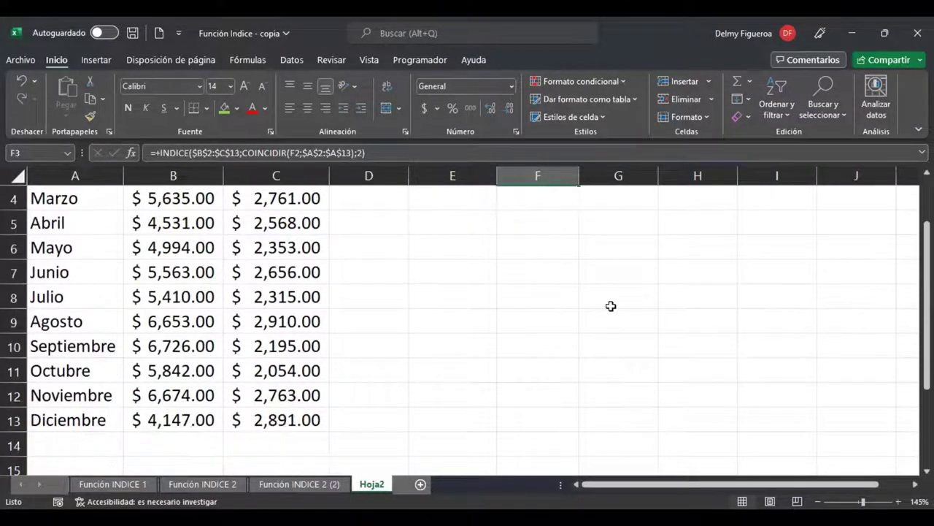
scroll(611, 306, up, 1)
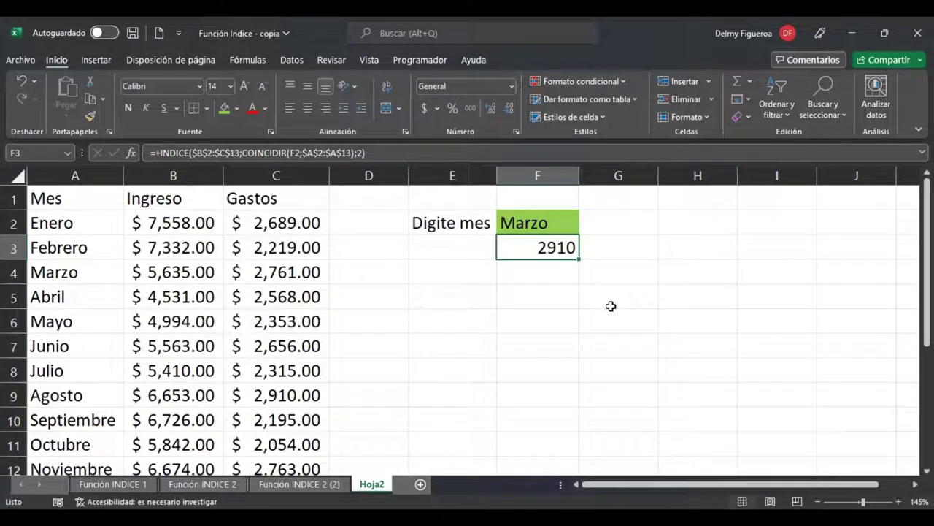
scroll(611, 306, down, 1)
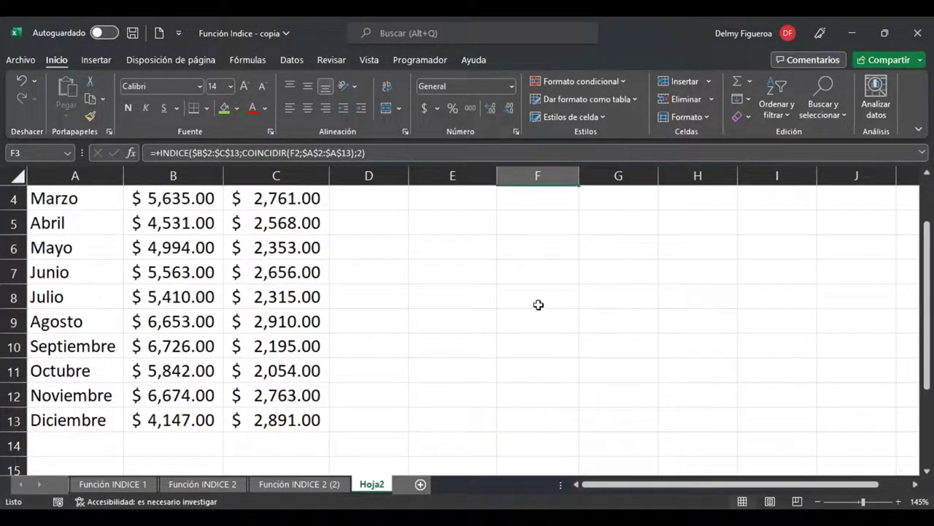
click(276, 321)
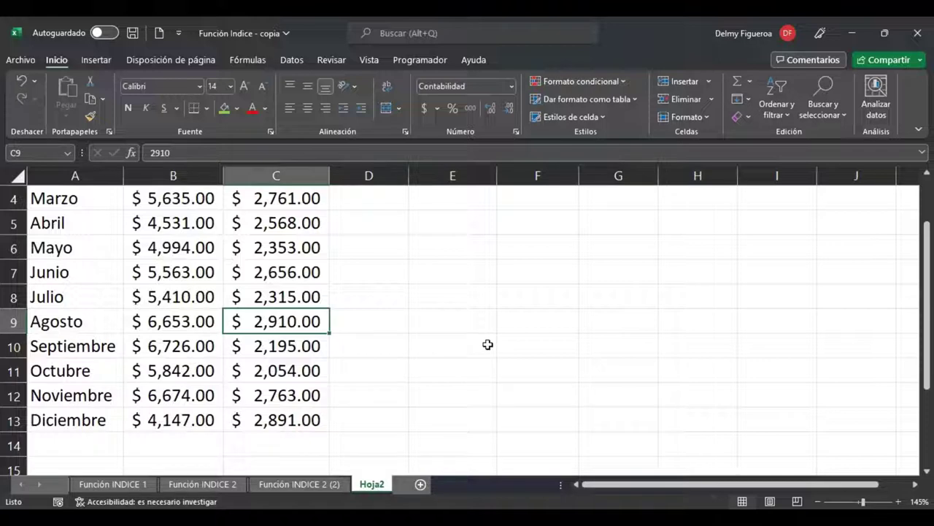
scroll(488, 344, up, 1)
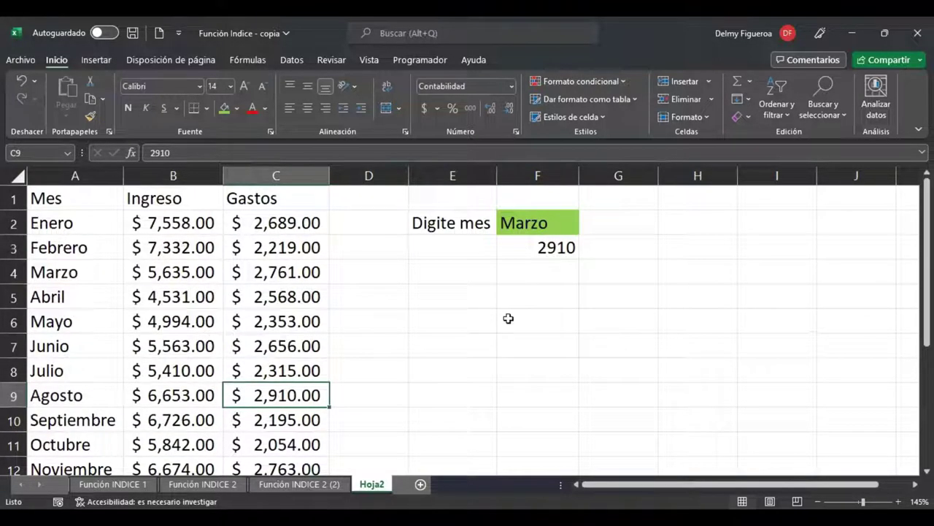
Examine the arguments of the F3 formula one by one: the INDICE array, the nested COINCIDIR and the column number
click(549, 248)
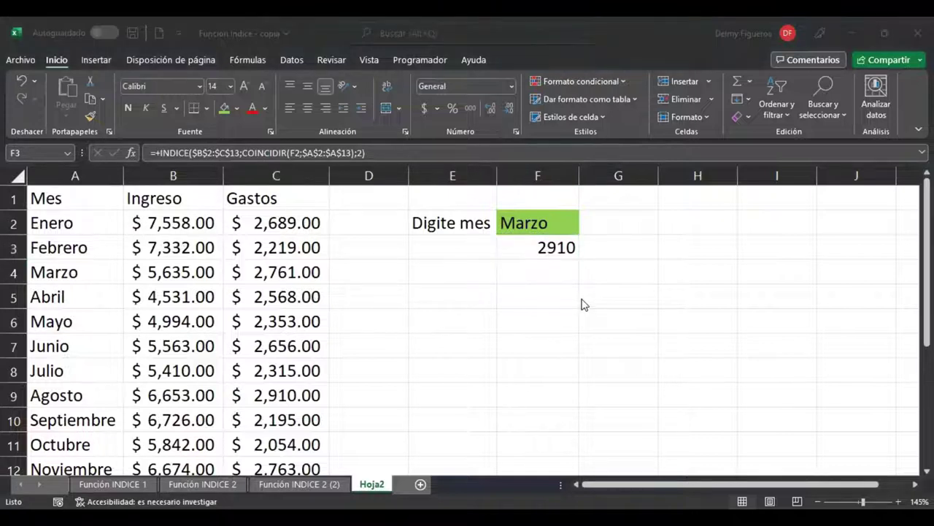
key(F2)
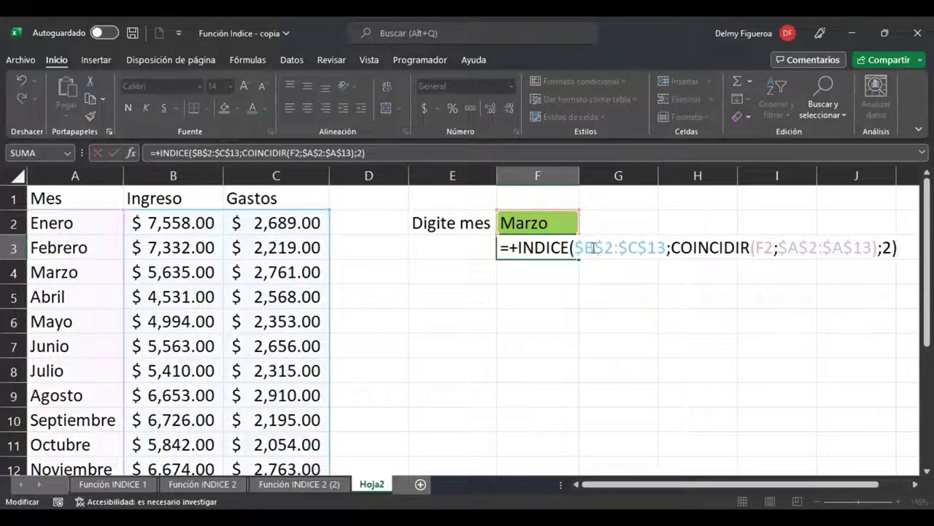
click(595, 248)
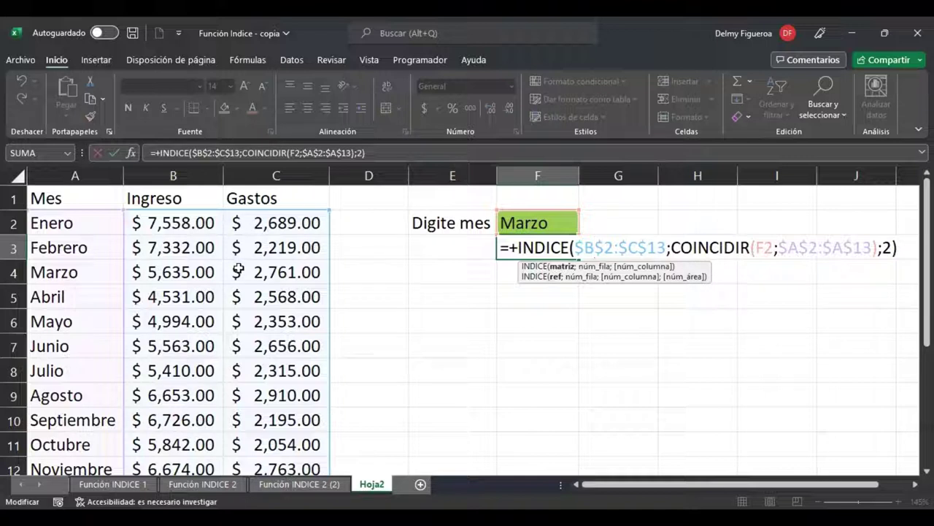
click(711, 248)
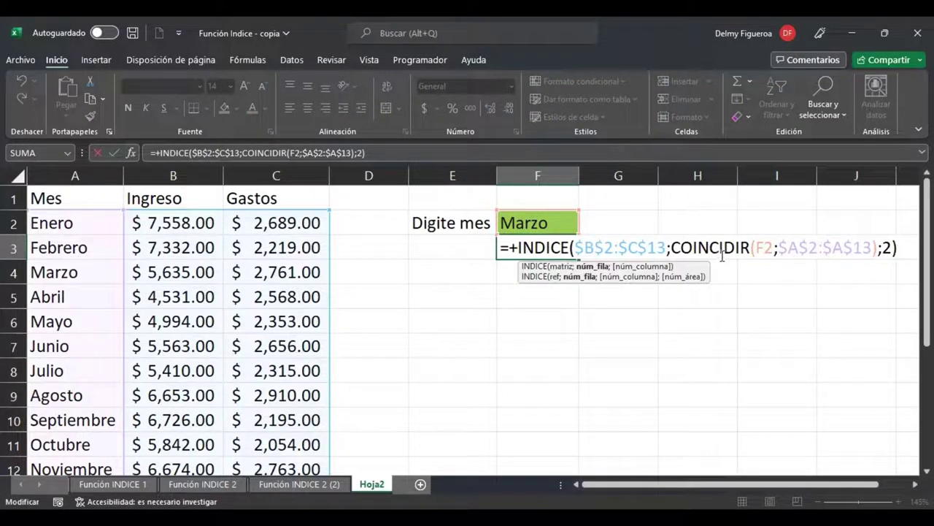
click(766, 248)
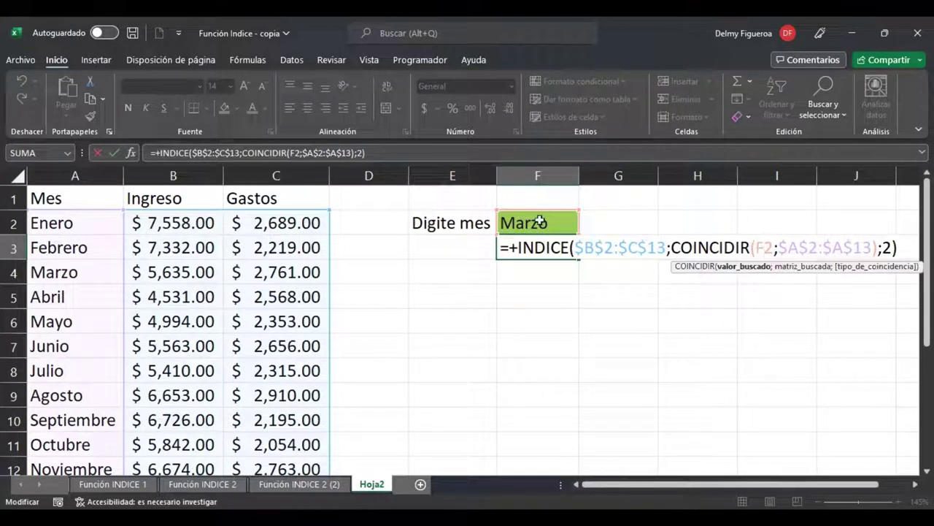
click(810, 247)
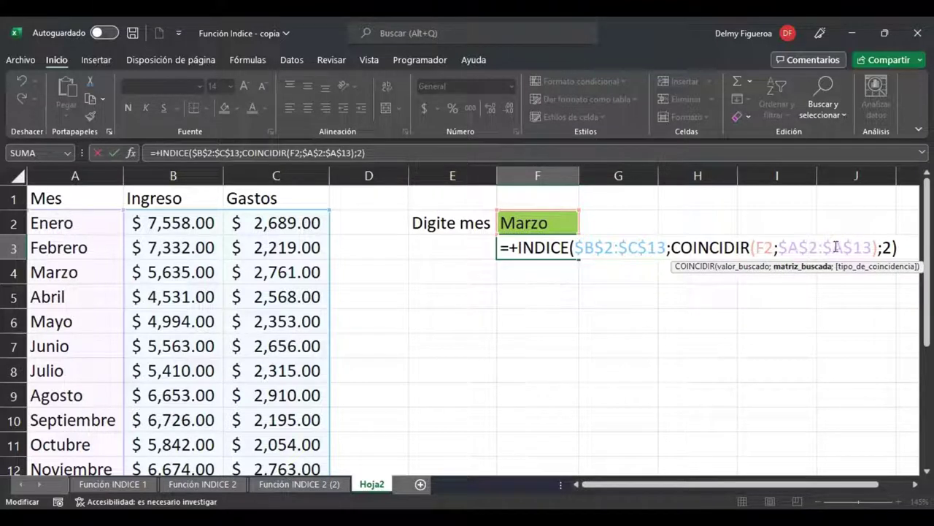
click(884, 247)
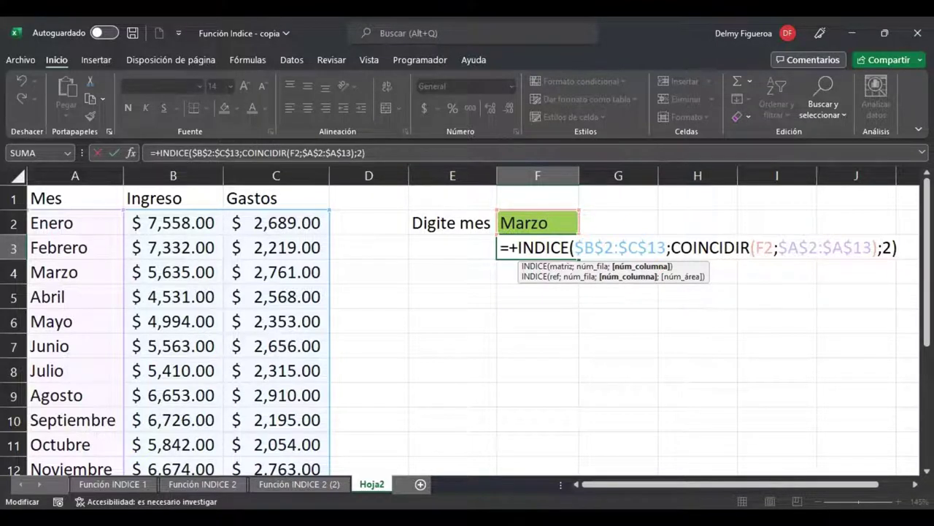
click(863, 247)
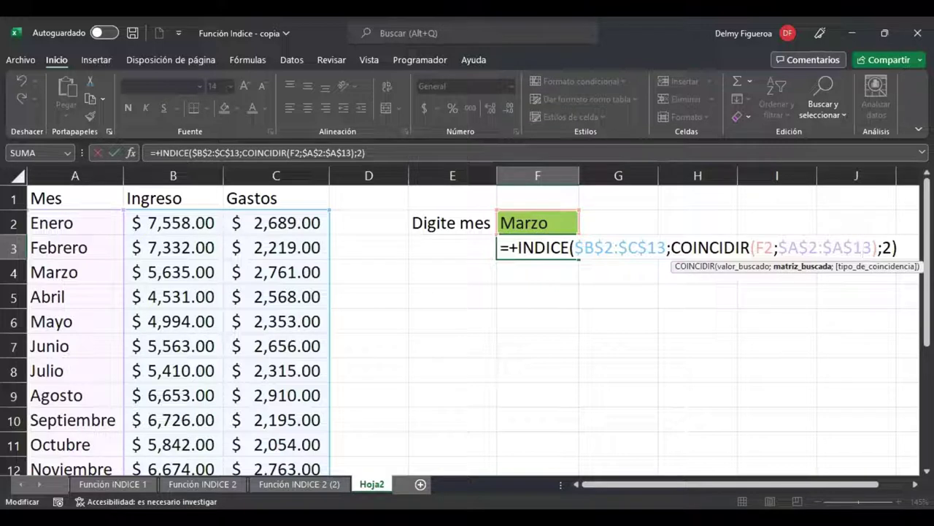
click(878, 247)
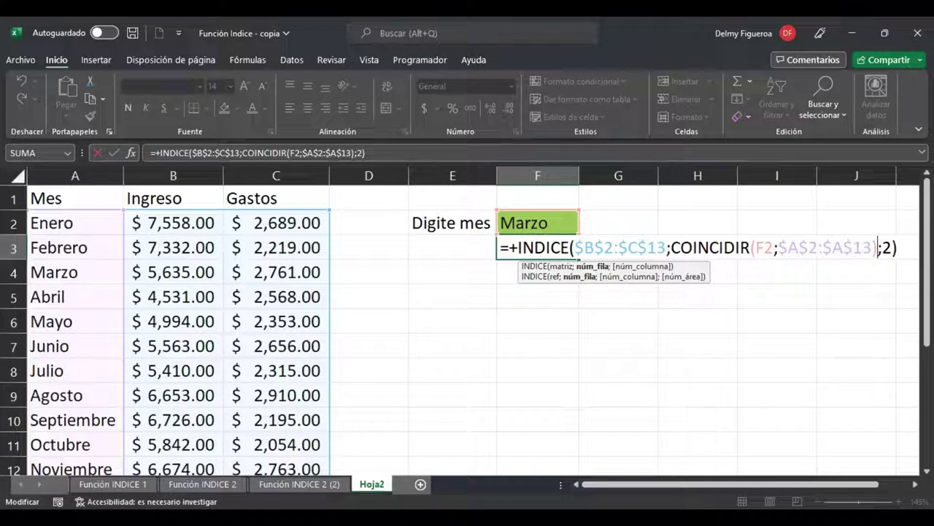
click(892, 247)
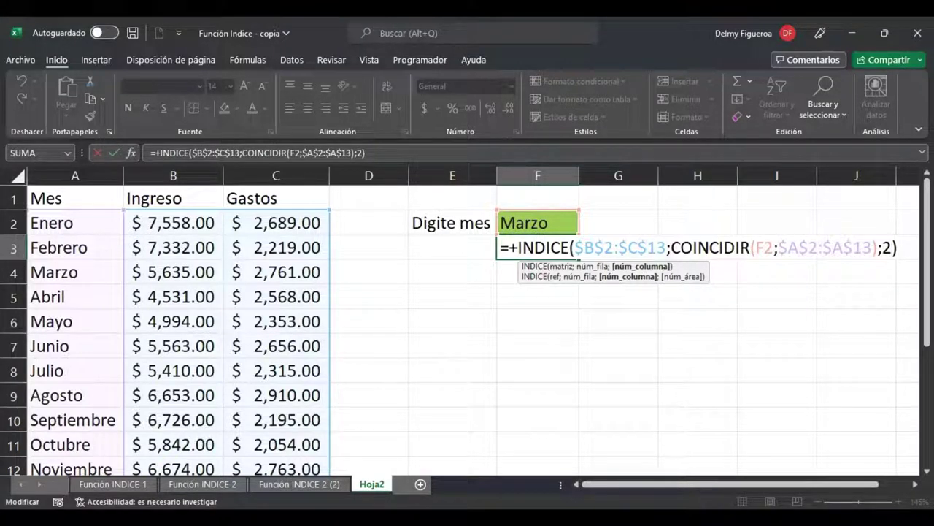
key(ctrl+Return)
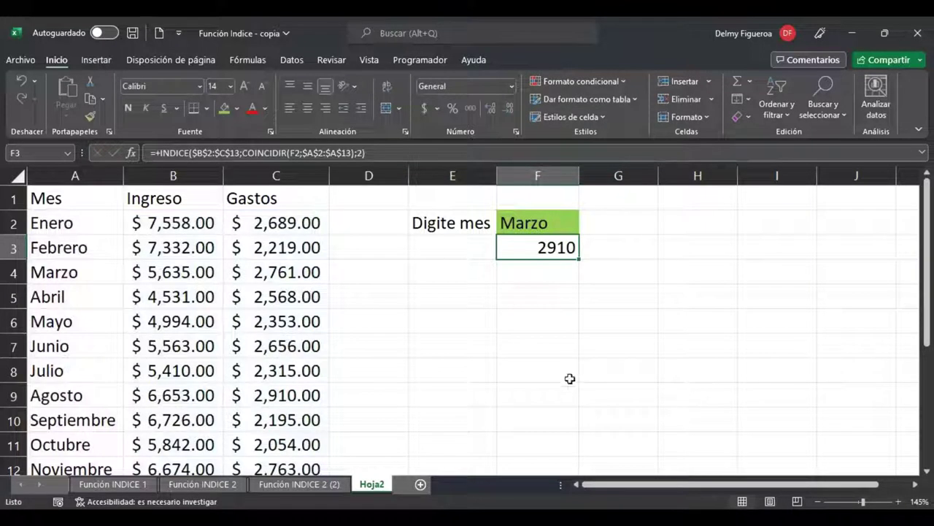
key(F2)
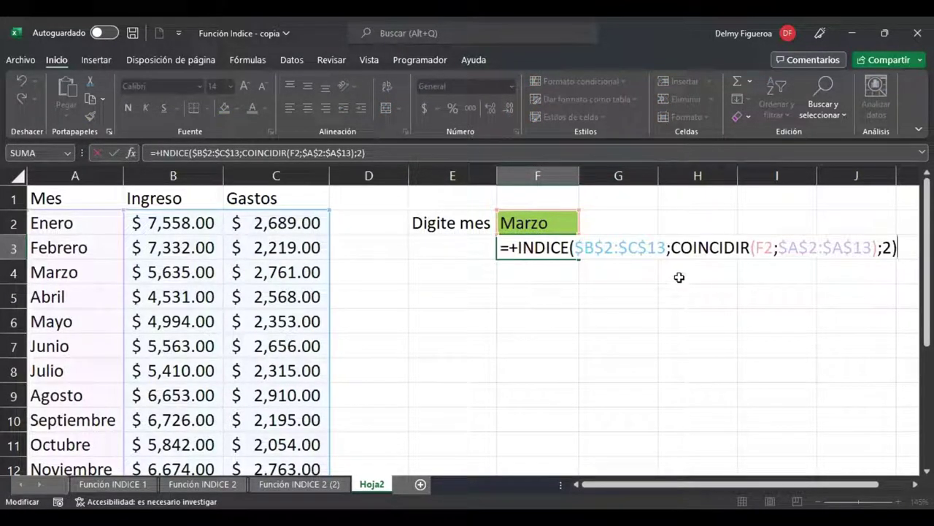
click(606, 248)
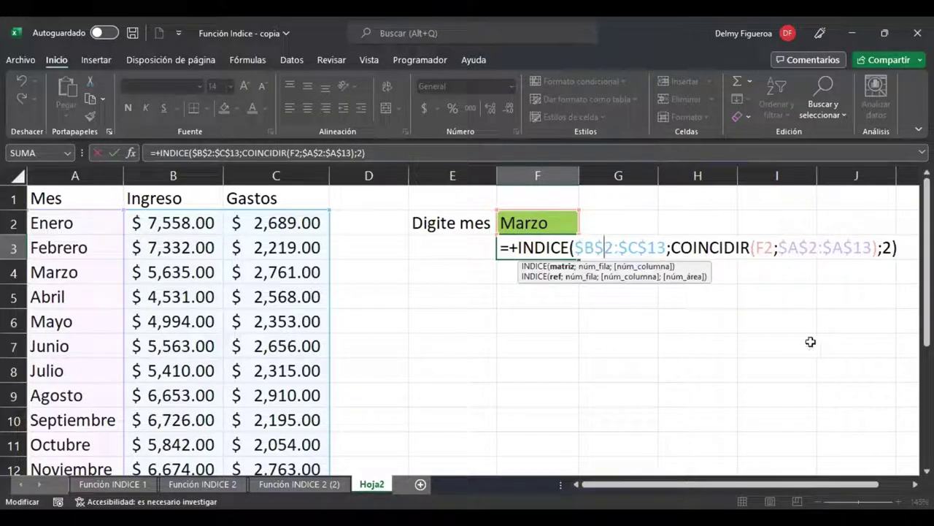
key(Return)
Inspect the working INDICE formula in P10 of the Función INDICE 2 (2) sheet, comparing the arguments of its COINCIDIR functions
click(305, 486)
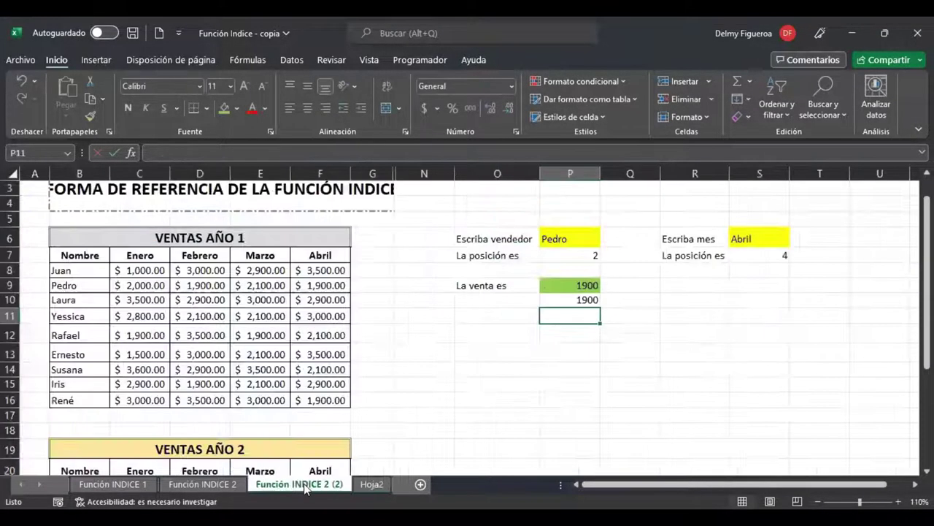
key(Up)
key(F2)
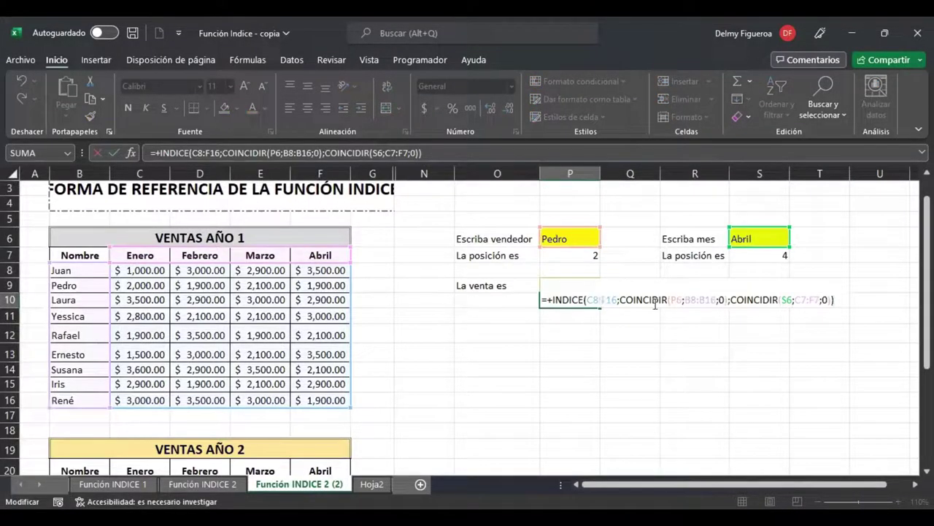
click(698, 294)
click(765, 300)
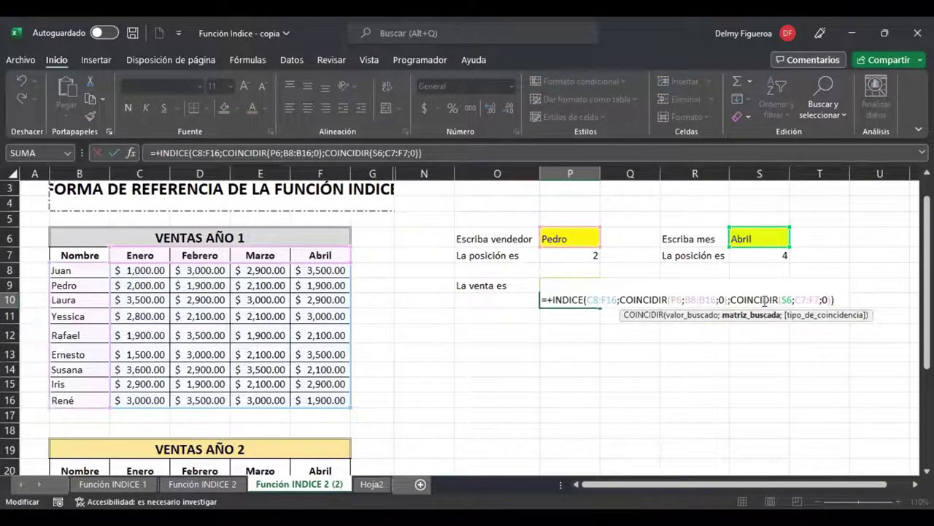
click(785, 298)
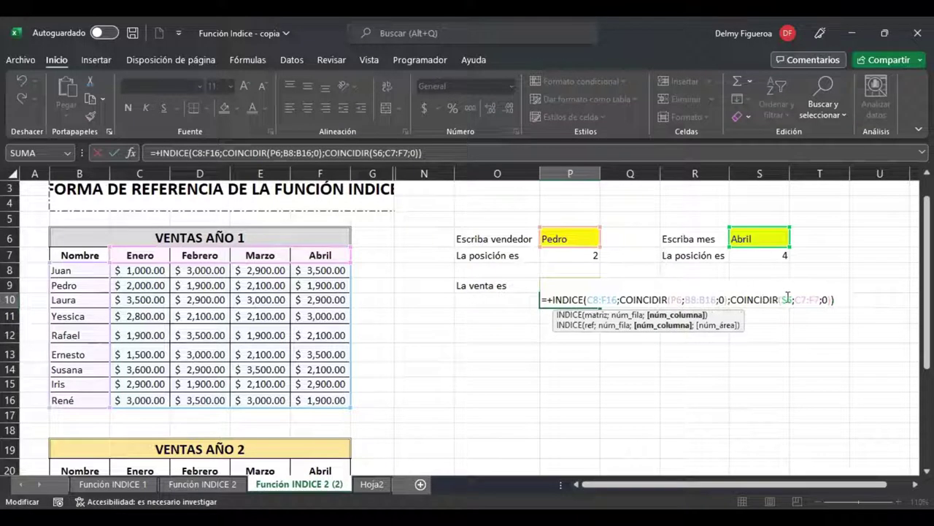
click(852, 300)
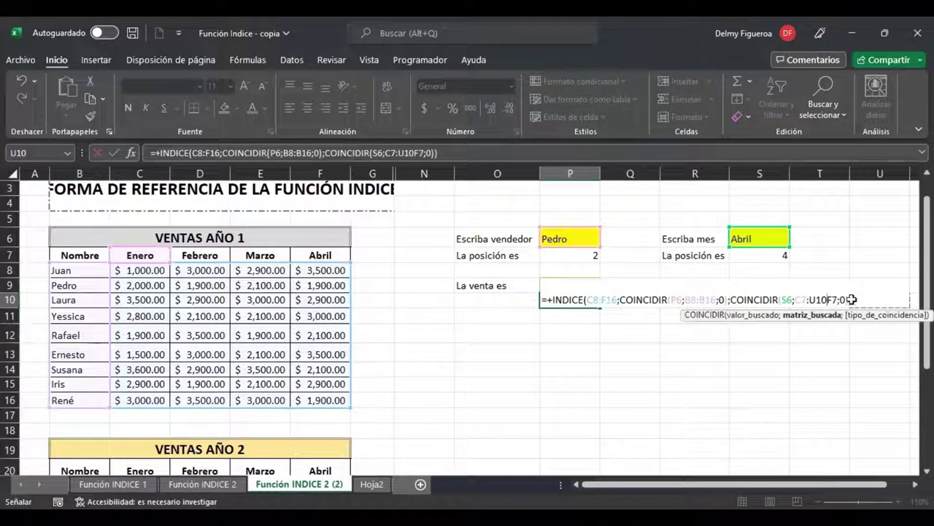
key(Escape)
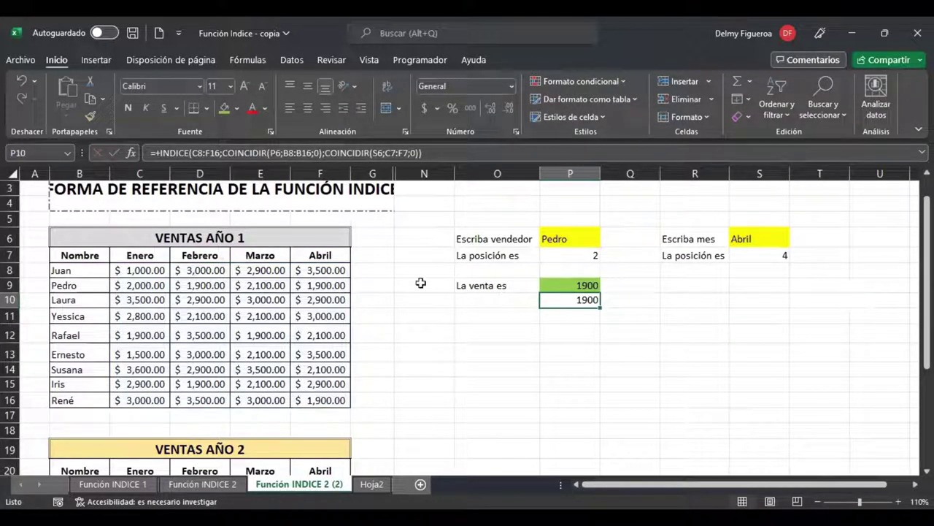
Return to Hoja2, add 0 as the exact-match type of COINCIDIR in the F3 formula and commit it
click(371, 483)
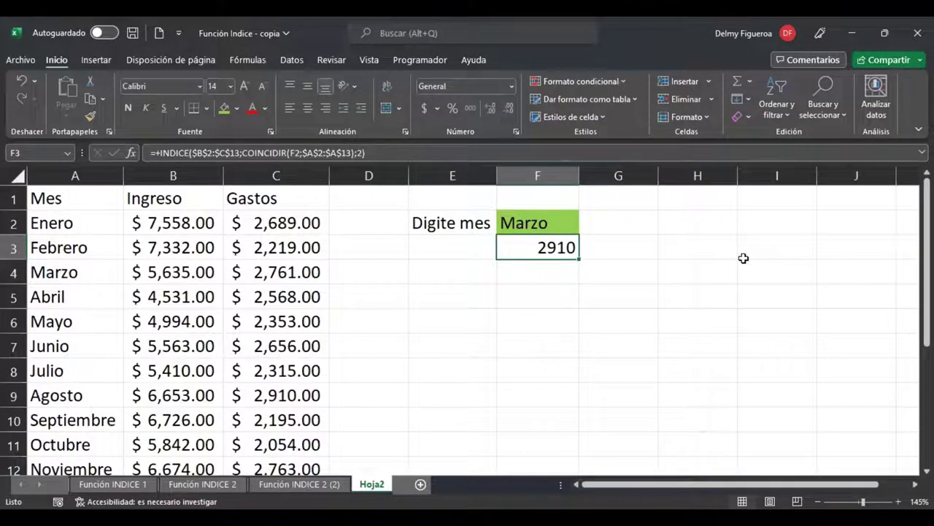
key(F2)
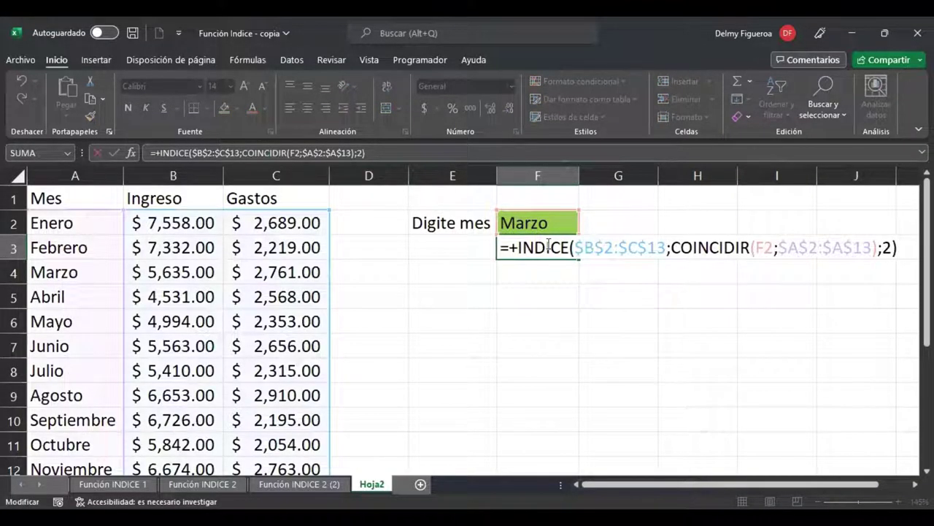
click(549, 246)
key(Right)
key(Right)
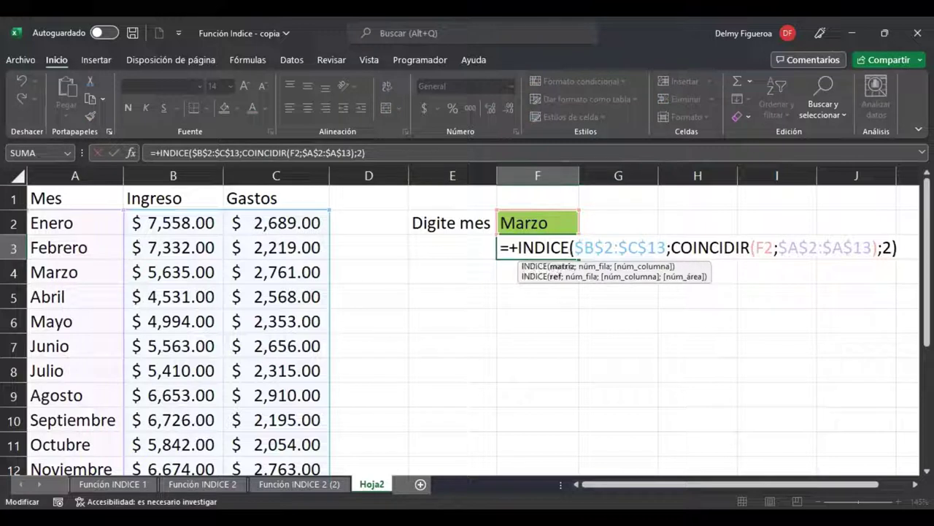
click(720, 248)
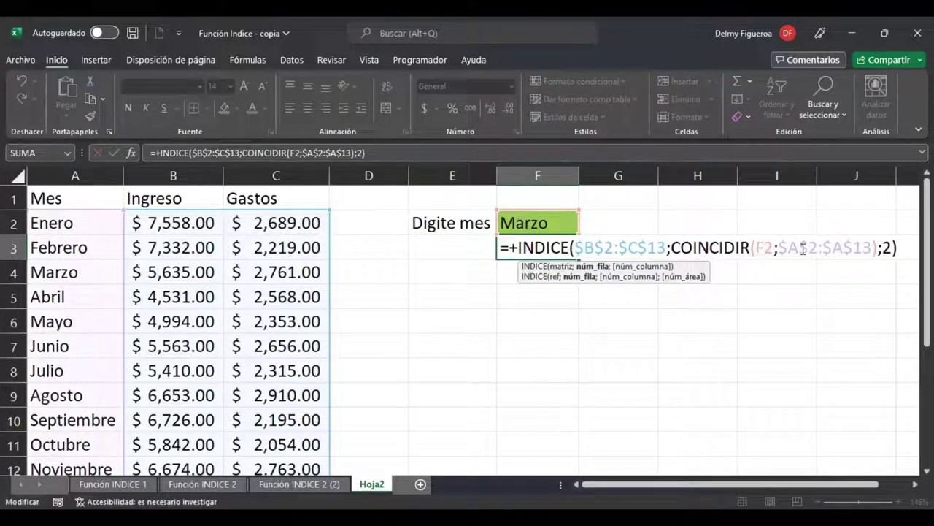
click(866, 247)
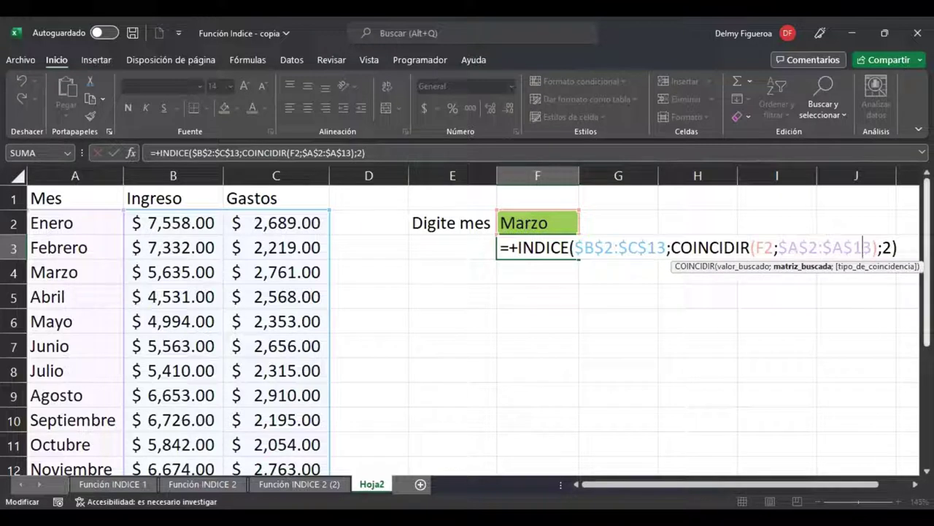
click(877, 247)
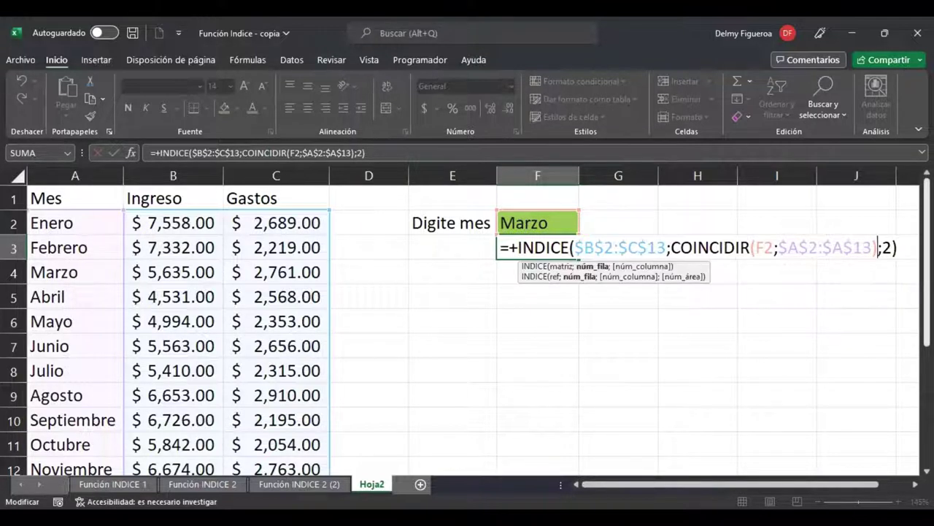
click(873, 248)
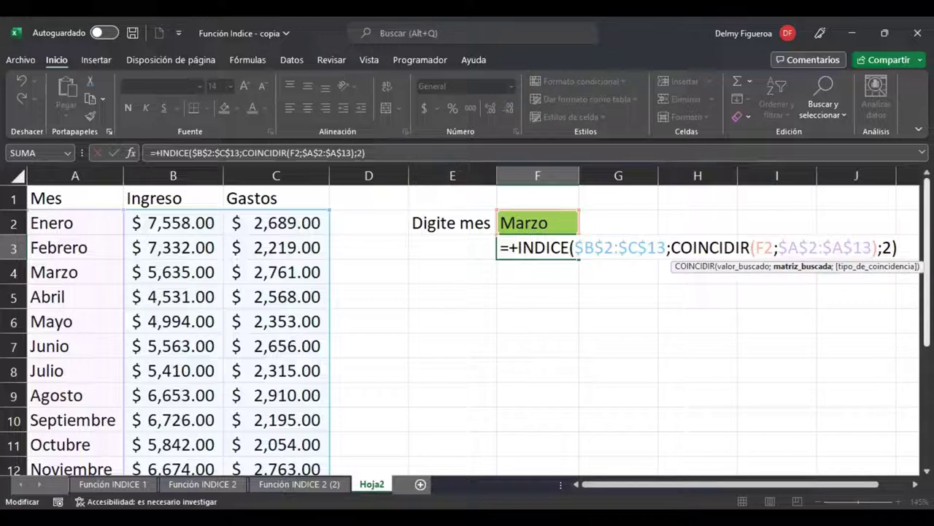
text(;)
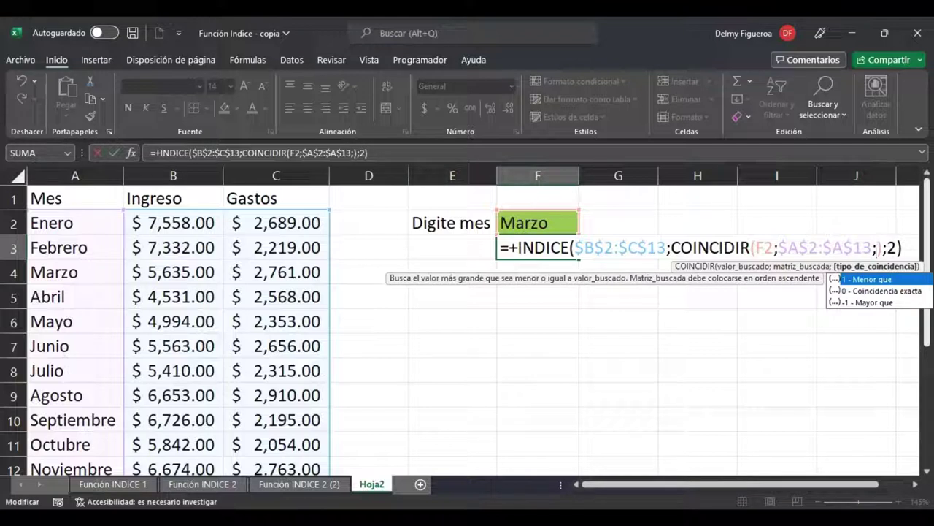
text(0)
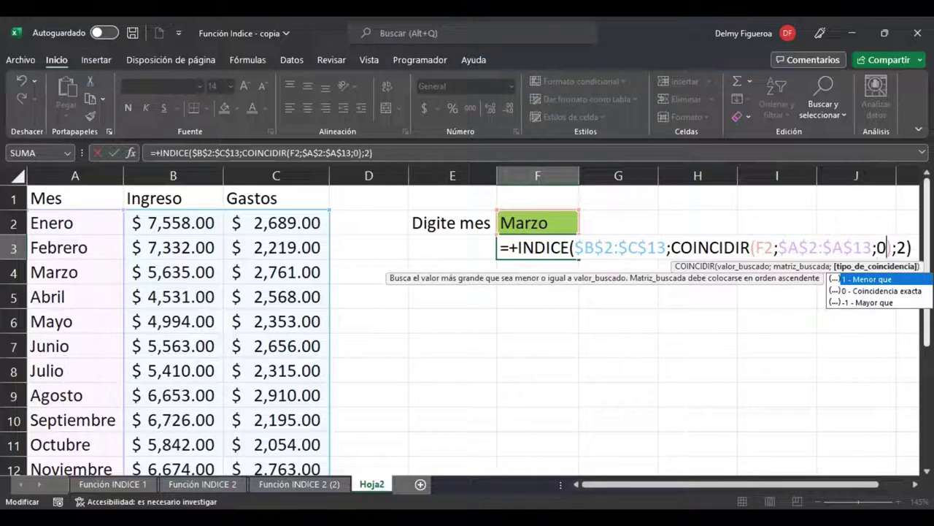
key(Right)
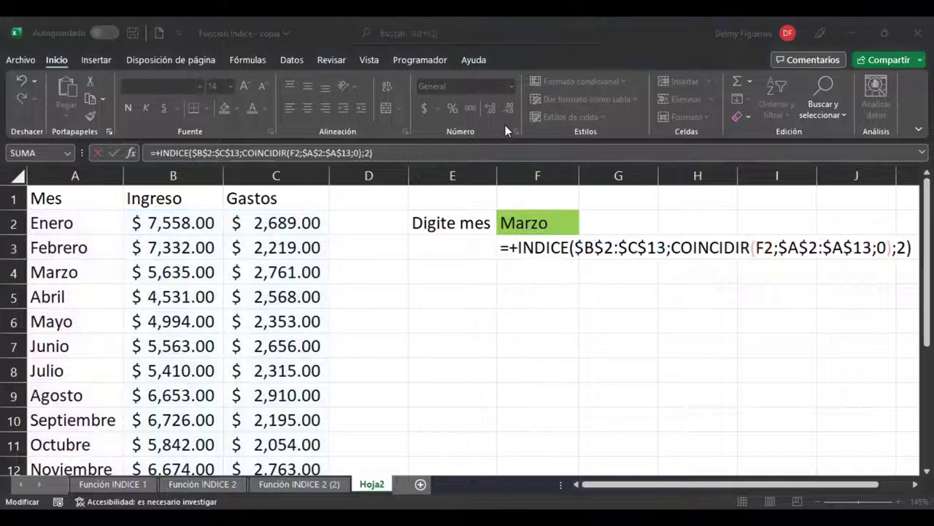
click(881, 248)
click(879, 241)
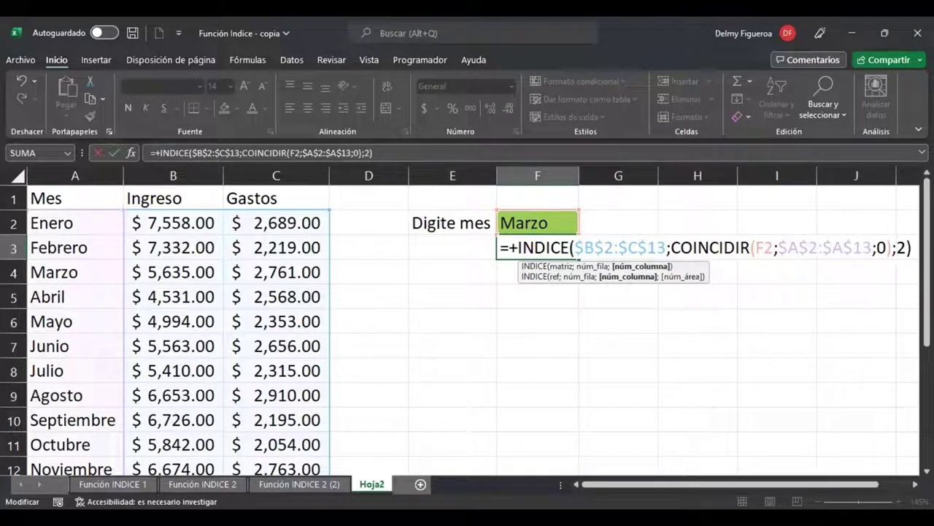
click(906, 248)
key(ctrl+Return)
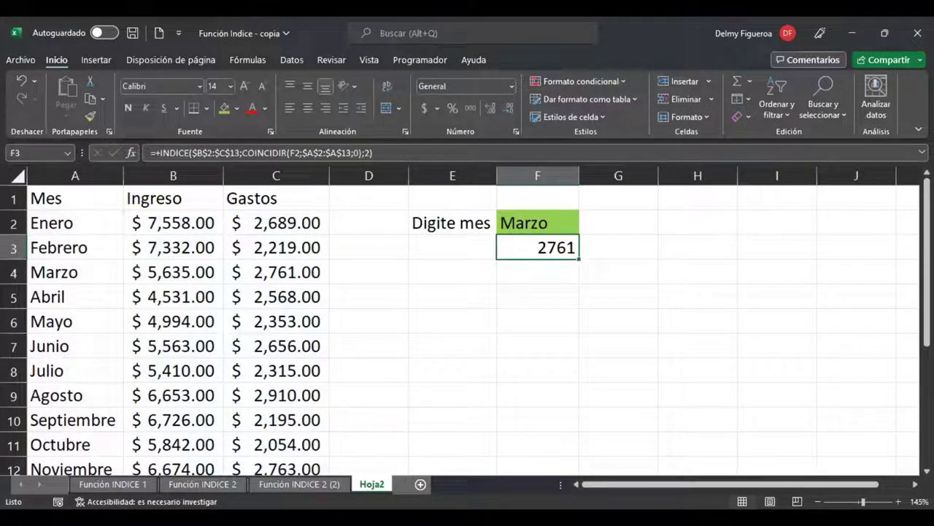
Review the lookup range and match type arguments of COINCIDIR in the F3 formula, ending on cell F2
key(F2)
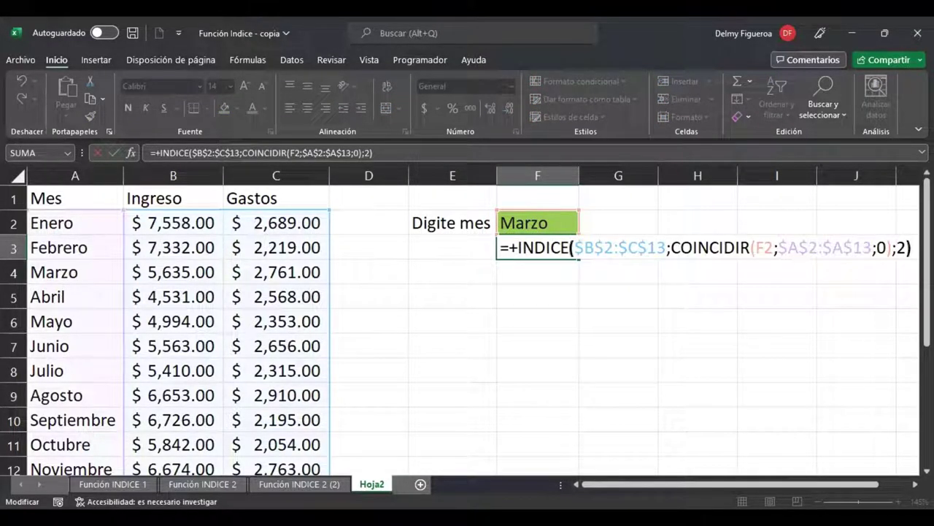
key(Left)
key(Left)
key(Left)
key(Left)
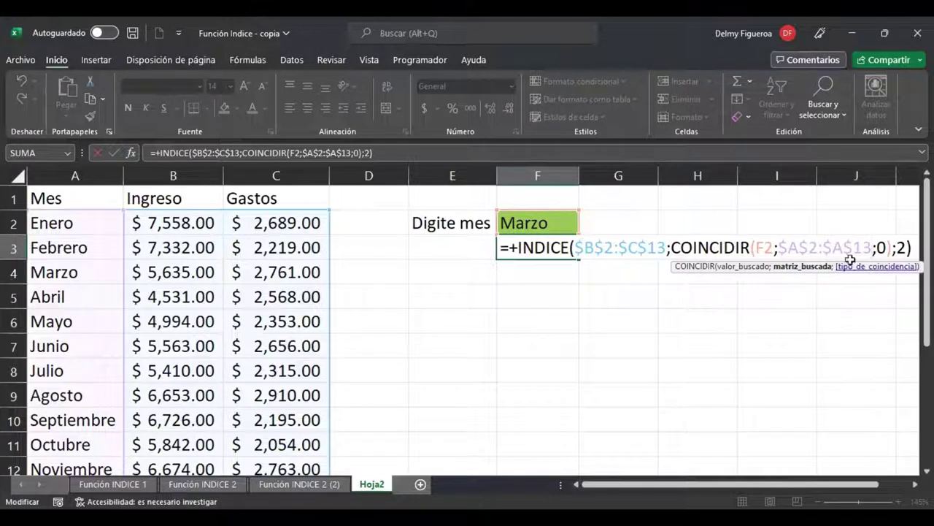
key(Right)
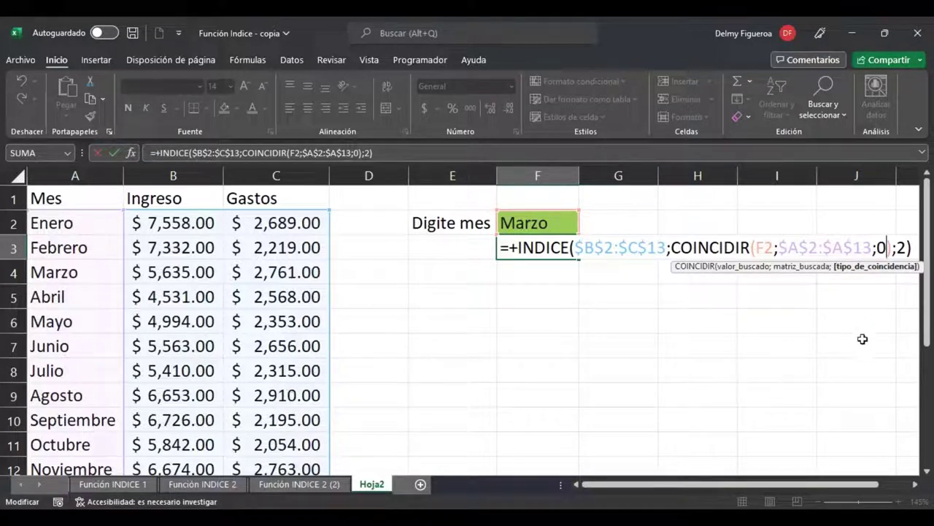
key(shift+Return)
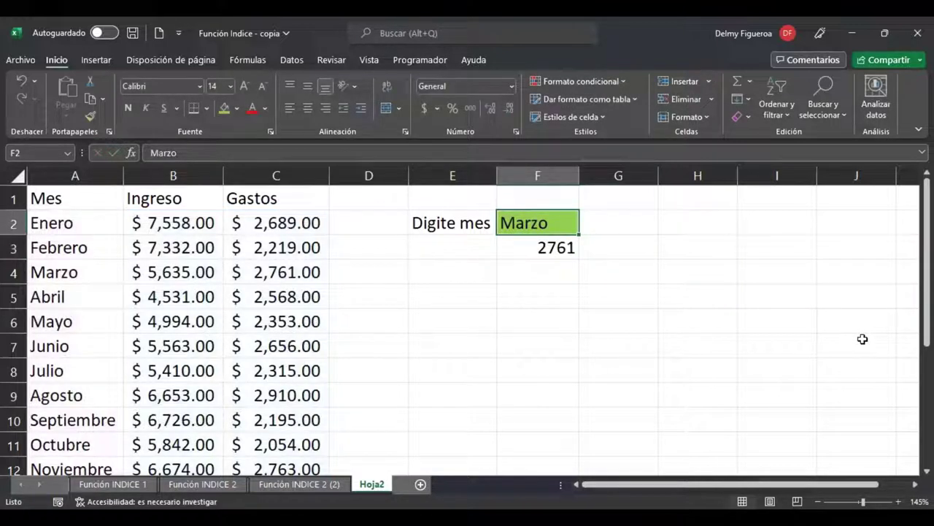
Test the lookup by entering Agosto as the month in F2, followed by Septiembre
text(Agosto)
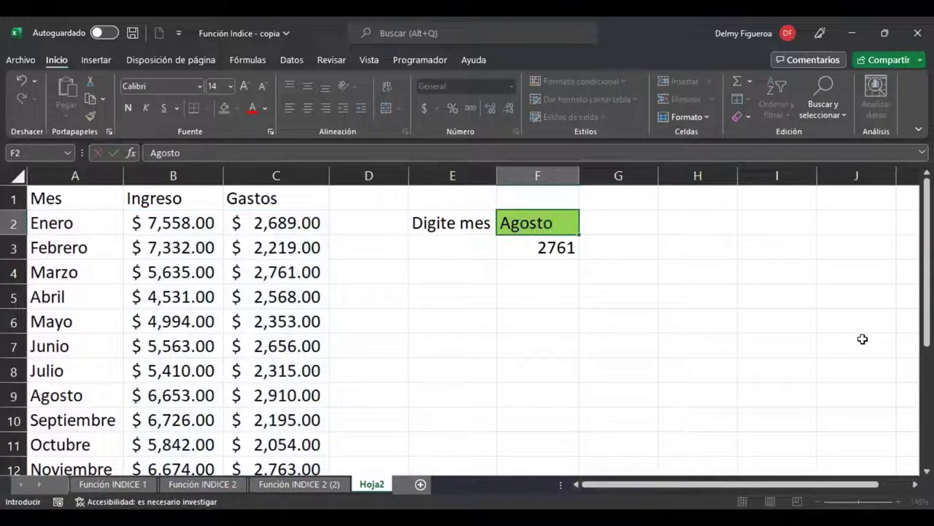
key(Return)
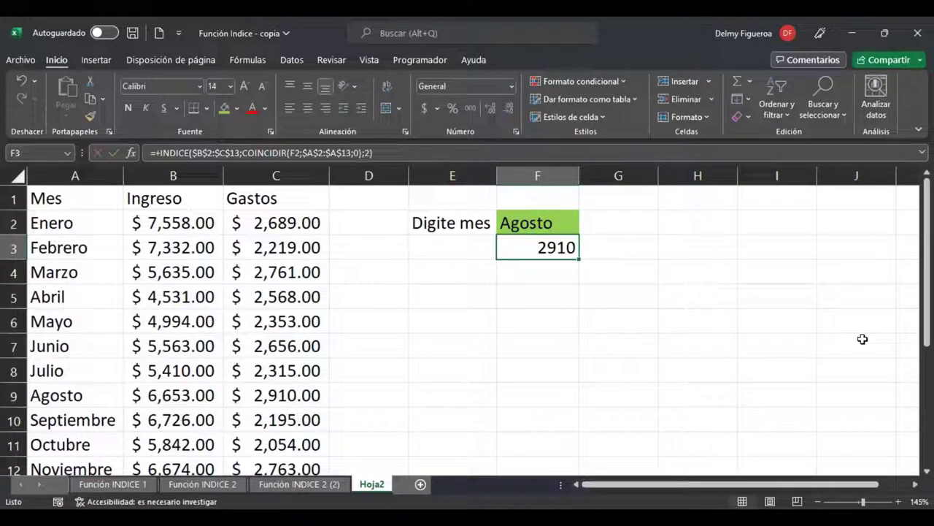
key(shift+Return)
text(Septi)
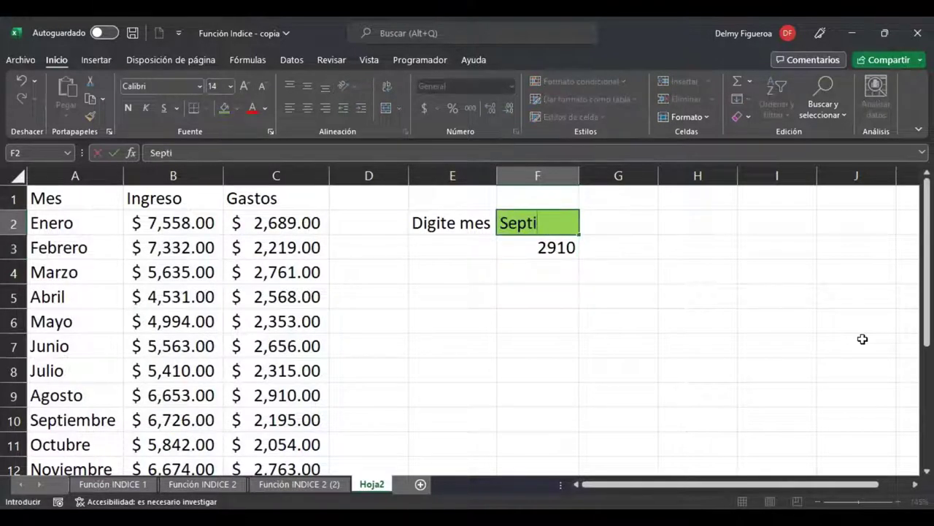
text(embre)
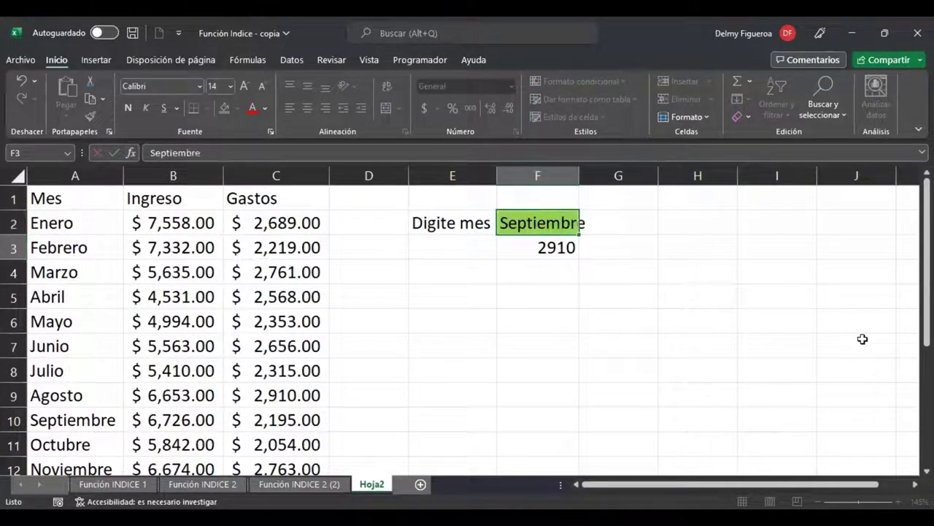
key(Return)
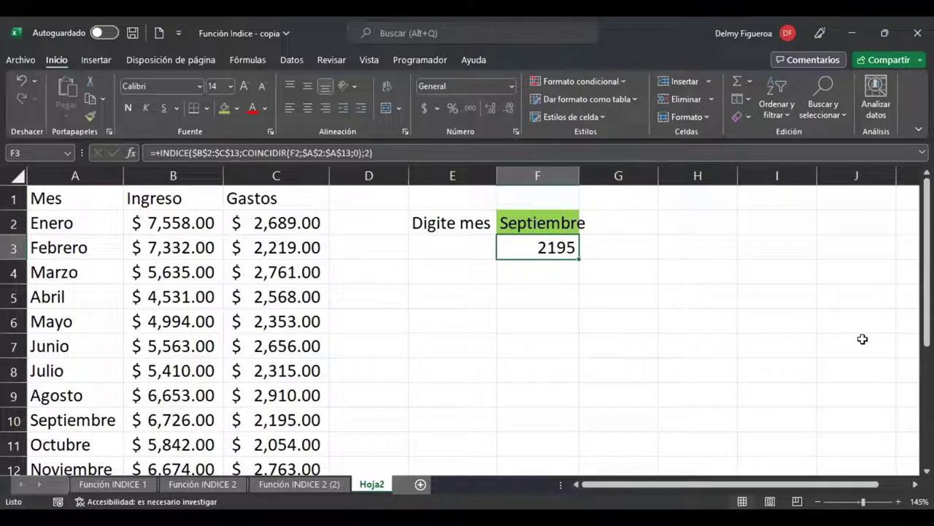
Fit the width of column F to its contents so the month name fits in the cell
key(shift+Return)
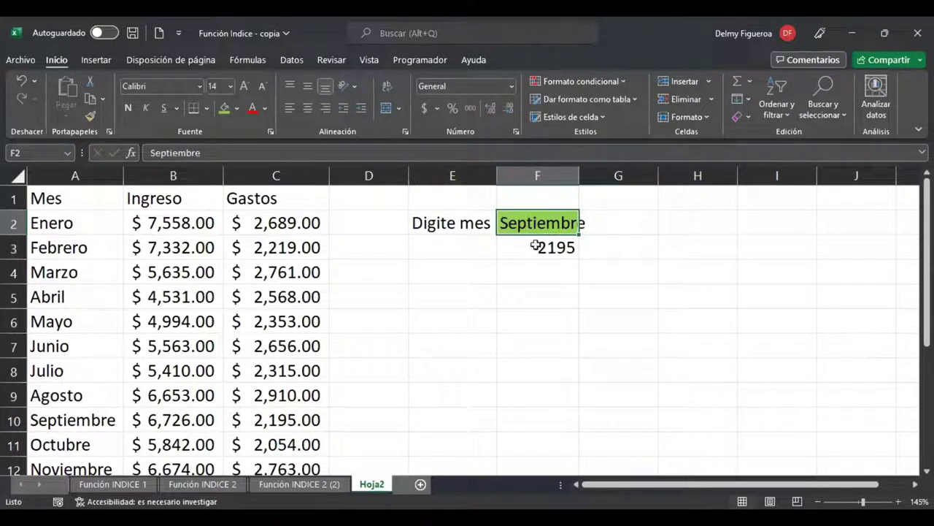
double_click(579, 175)
click(579, 275)
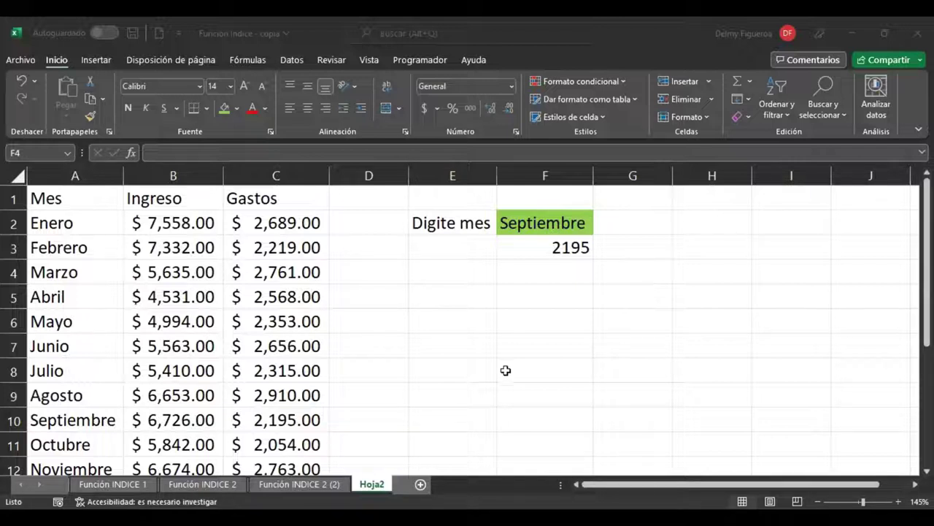
Examine the column number argument of the INDICE formula in F3 and return to the month cell F2
click(566, 248)
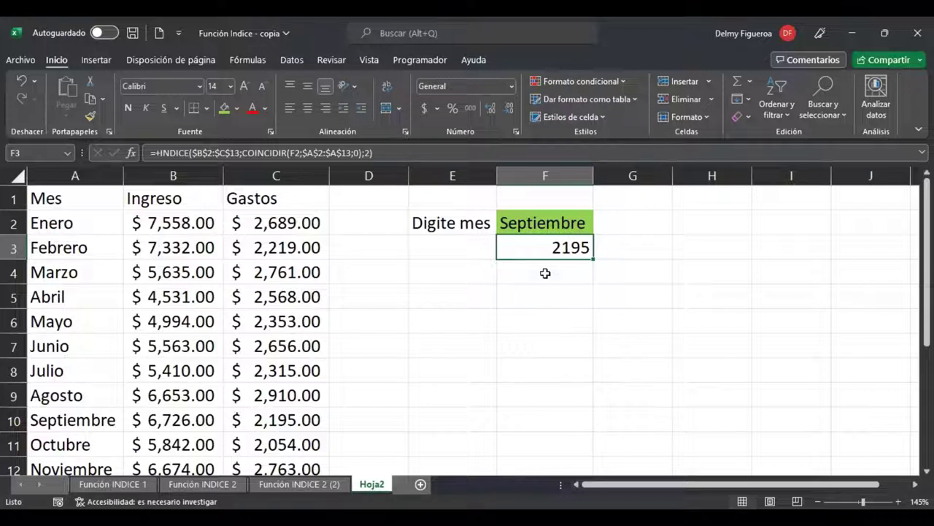
key(F2)
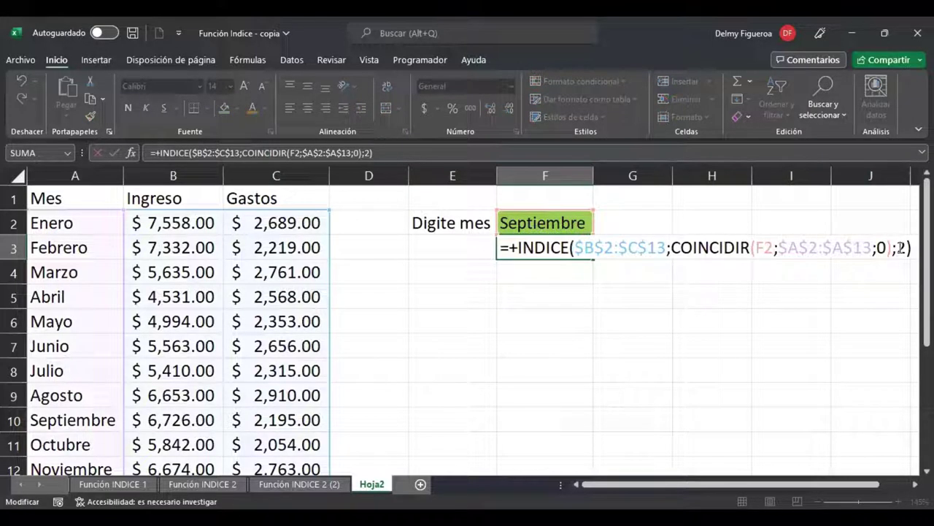
click(901, 248)
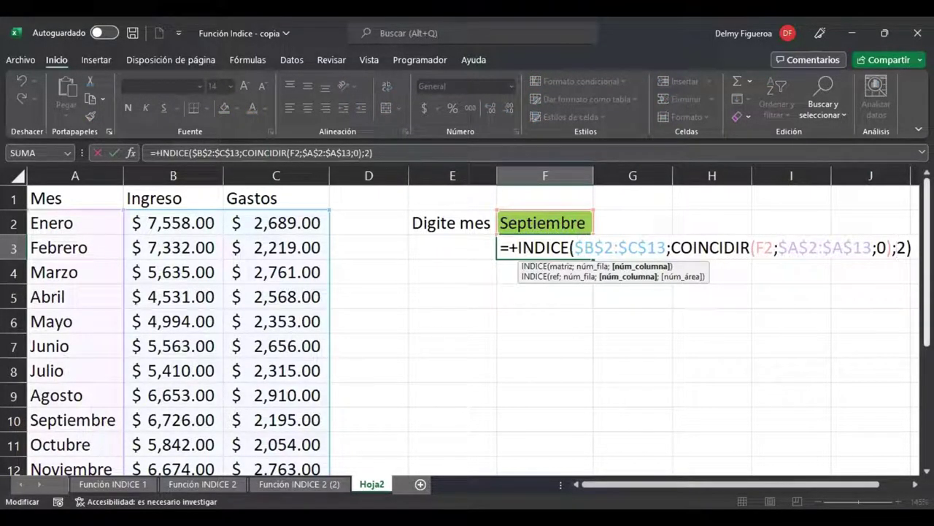
key(ctrl+Return)
click(544, 223)
click(632, 223)
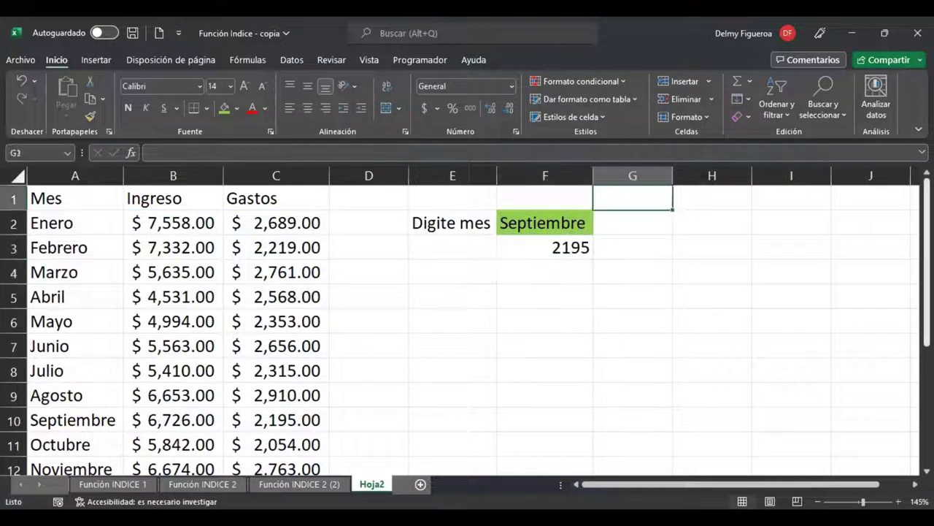
click(545, 223)
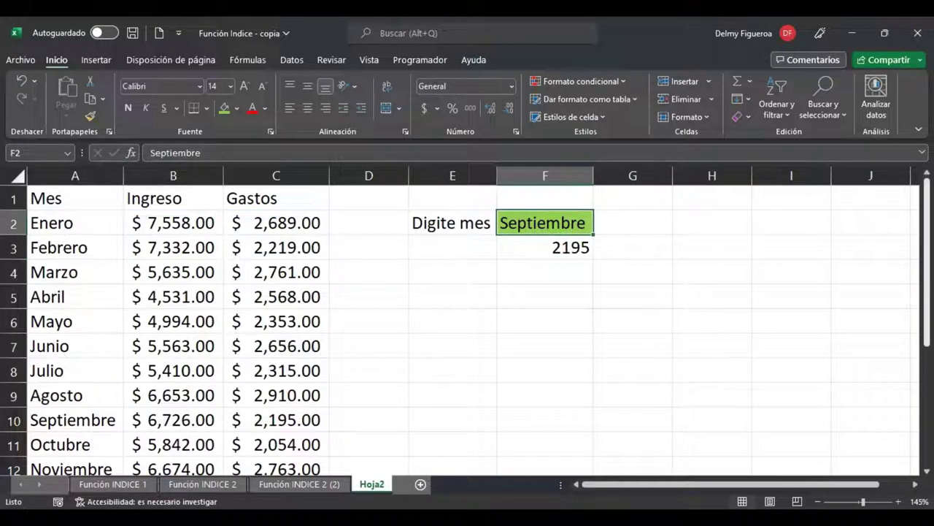
Enter the label "Ingrese rubro" in H2 and widen column H to fit it
click(712, 222)
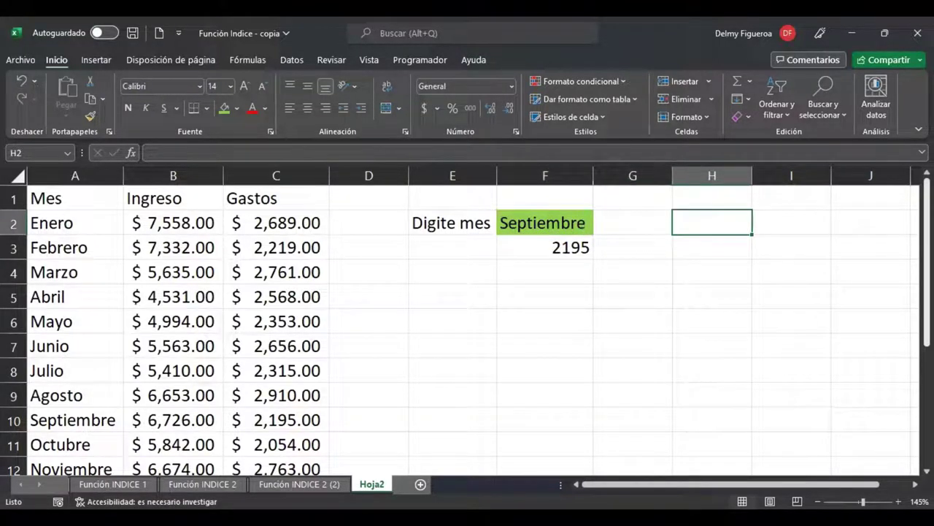
text(Ingrese)
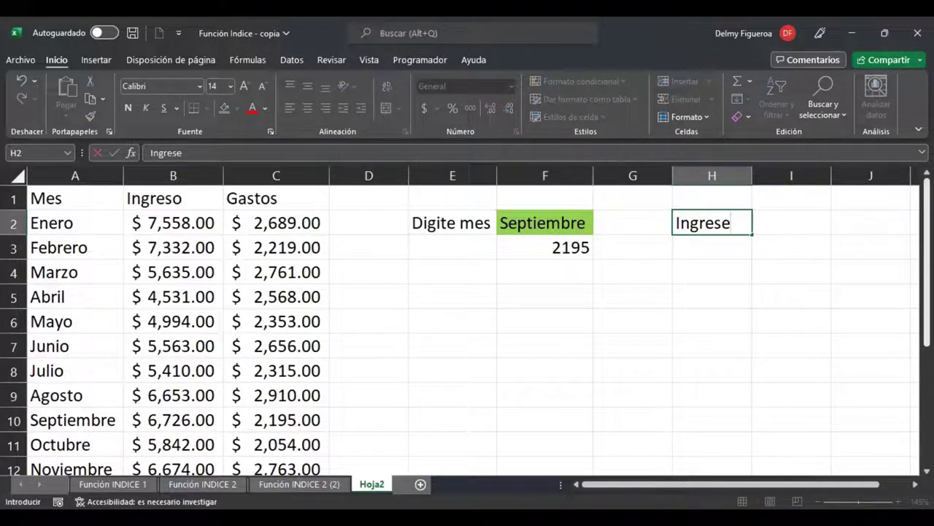
text( rubro)
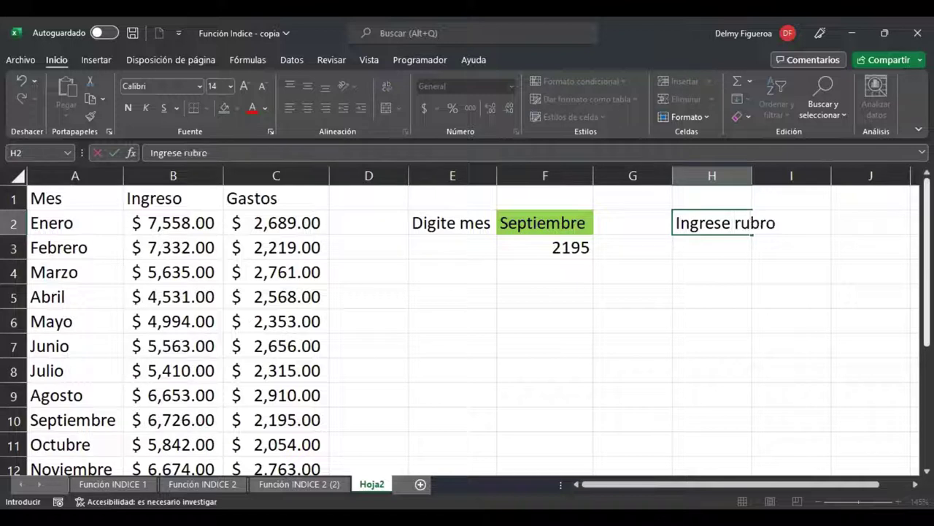
key(Return)
click(712, 223)
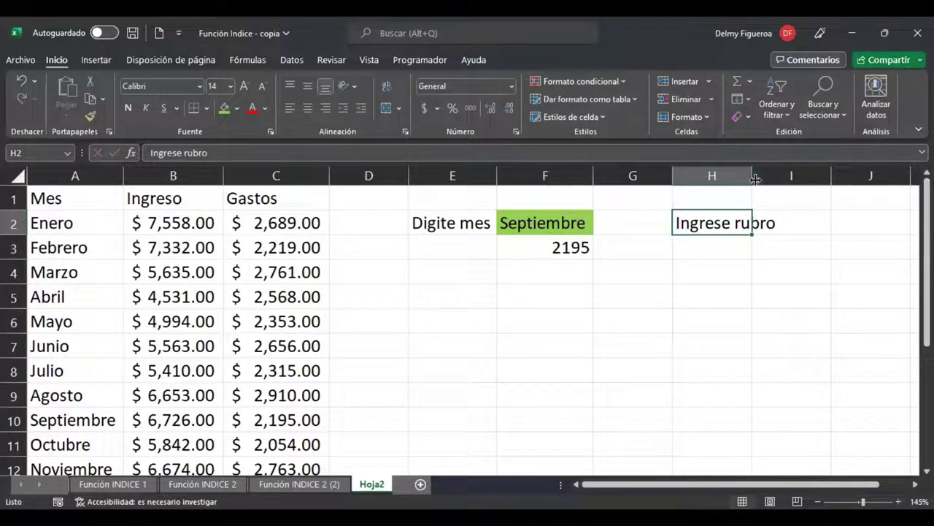
drag(752, 175, 788, 176)
Add list data validation to I2 using the headings in $B$1:$C$1 as the source
click(824, 223)
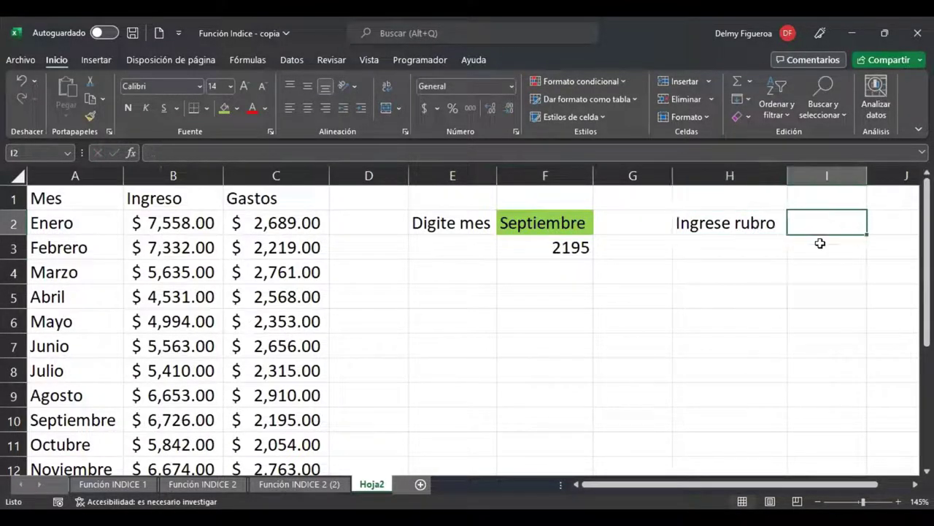
click(297, 62)
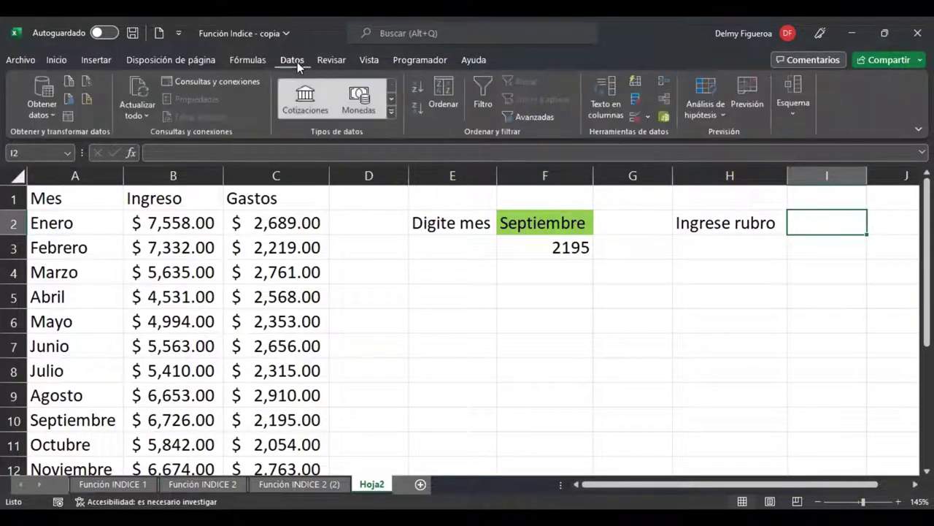
click(635, 115)
click(395, 223)
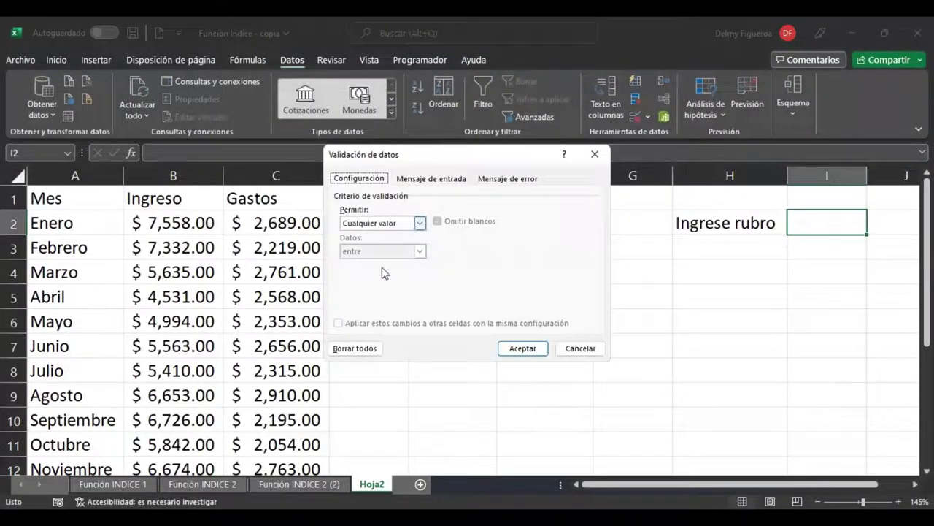
click(380, 263)
click(434, 278)
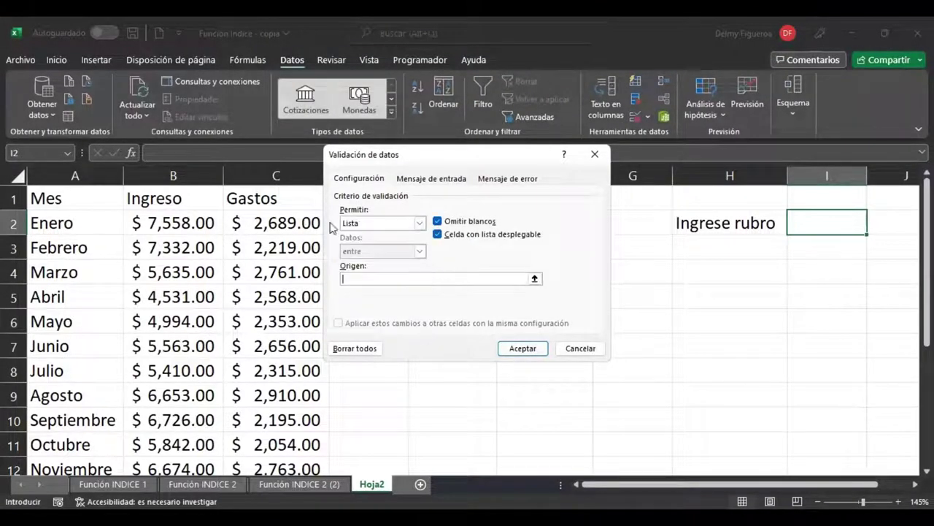
drag(192, 192, 278, 198)
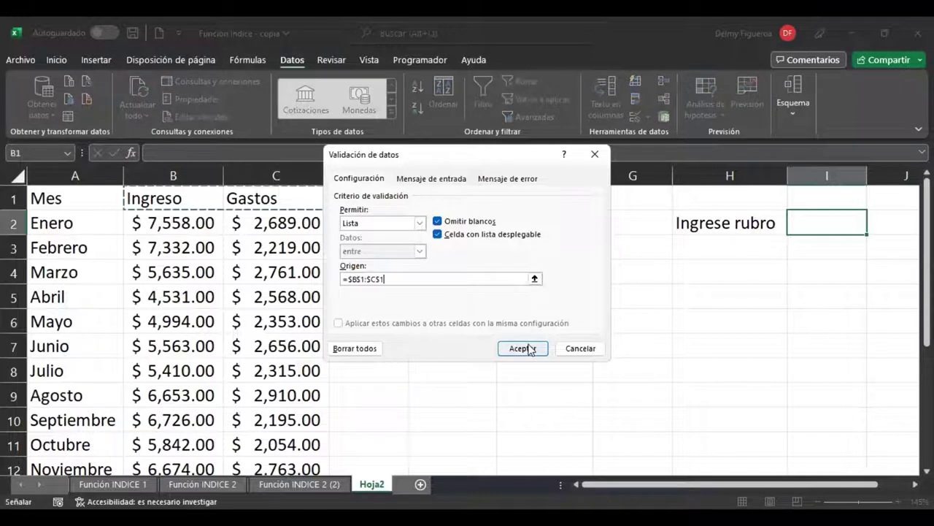
key(Return)
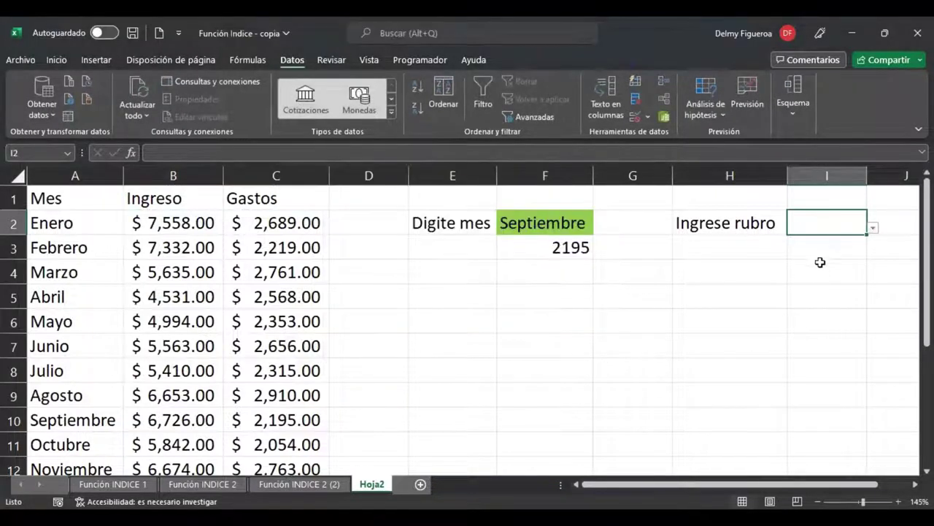
Try the drop-down list in I2 with Ingreso, and finish with Gastos selected
click(872, 228)
click(802, 242)
click(873, 230)
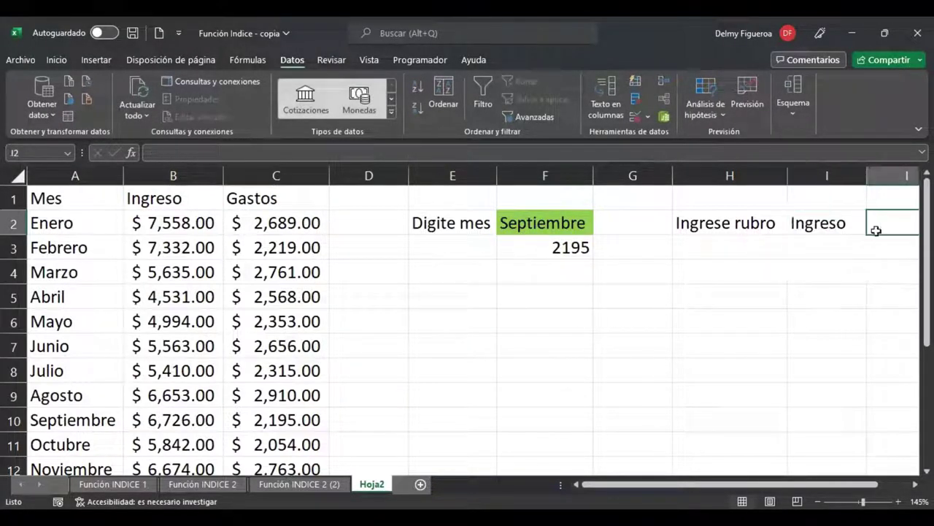
click(835, 221)
click(873, 230)
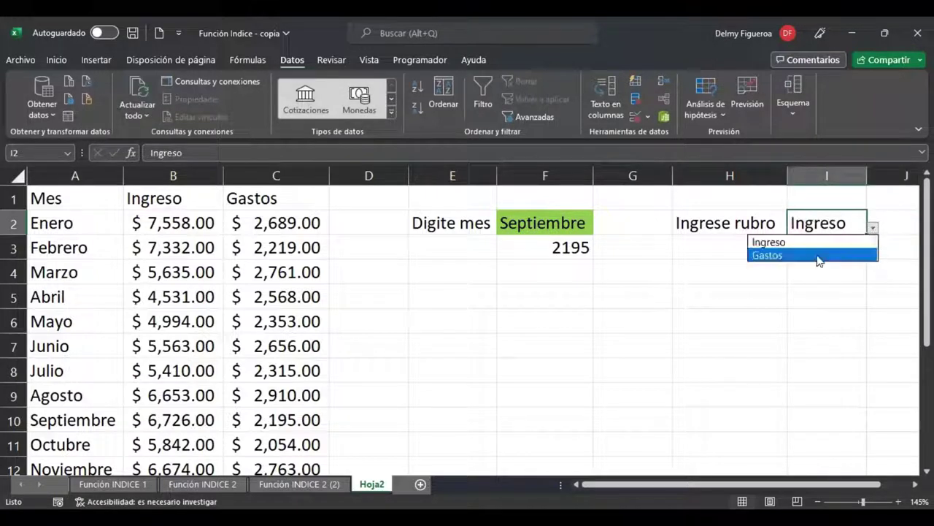
click(816, 254)
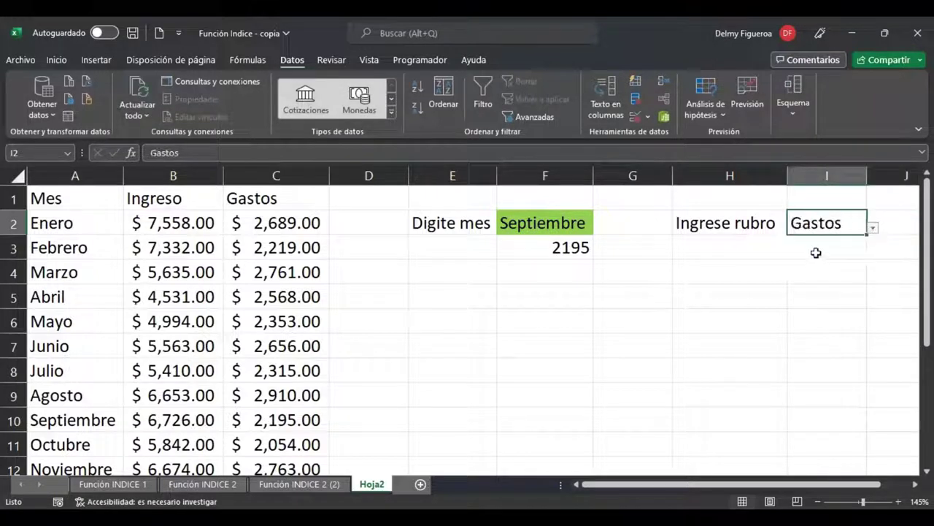
Start an INDICE formula in F4 with B2:C13 as its array argument
click(538, 269)
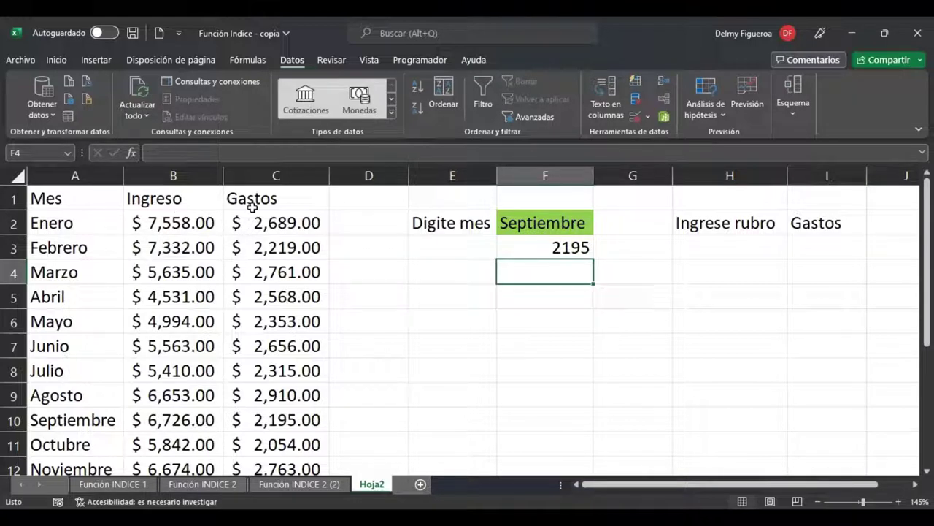
text(+)
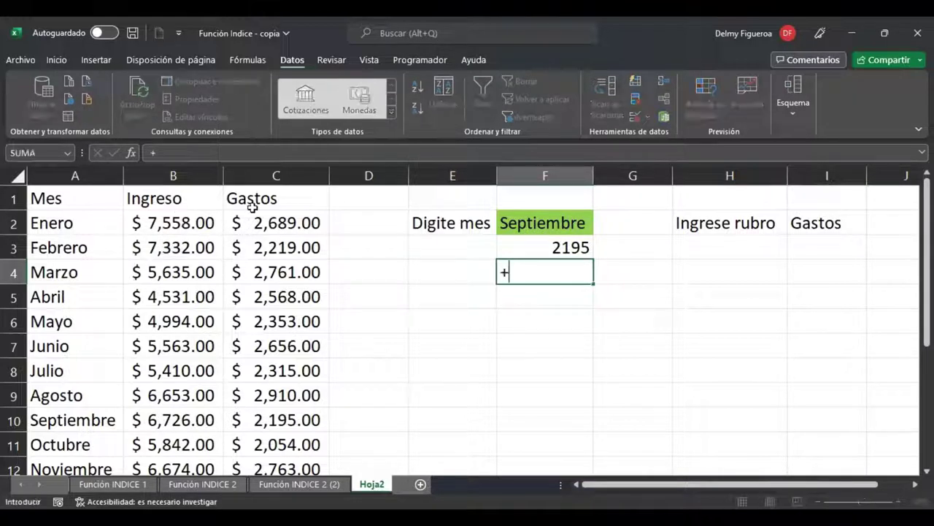
text(in)
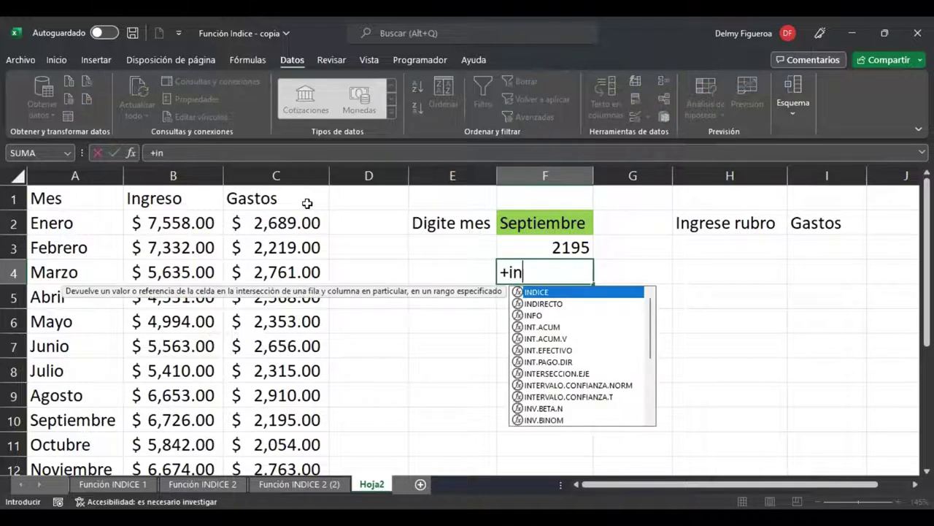
double_click(552, 297)
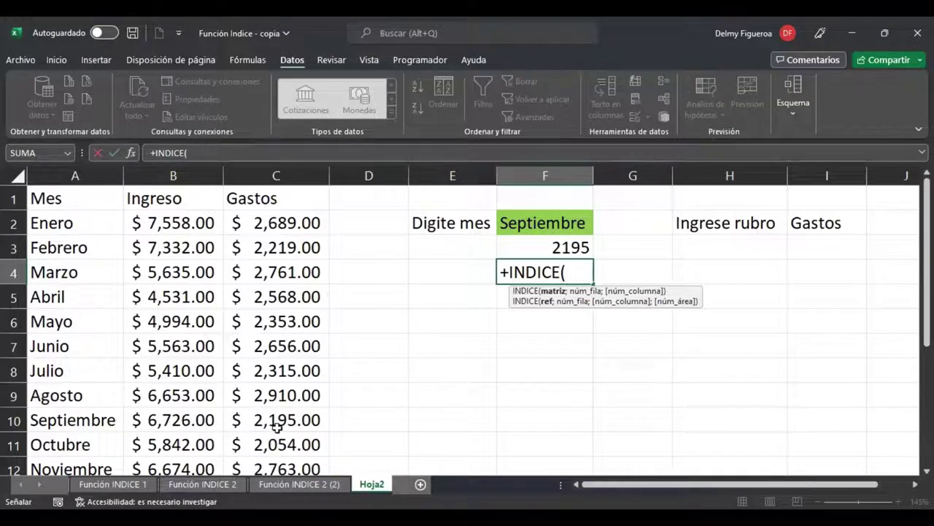
text(B2:C13)
drag(670, 217, 672, 283)
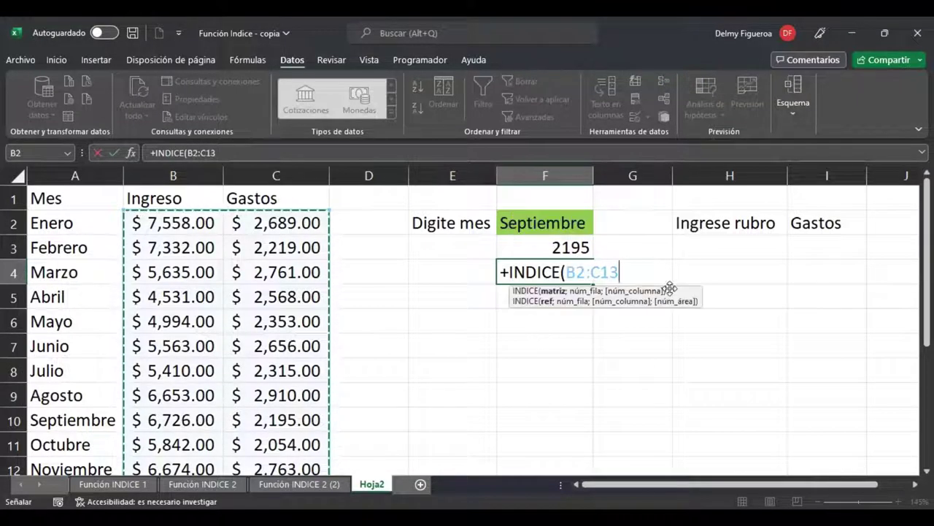
text(;)
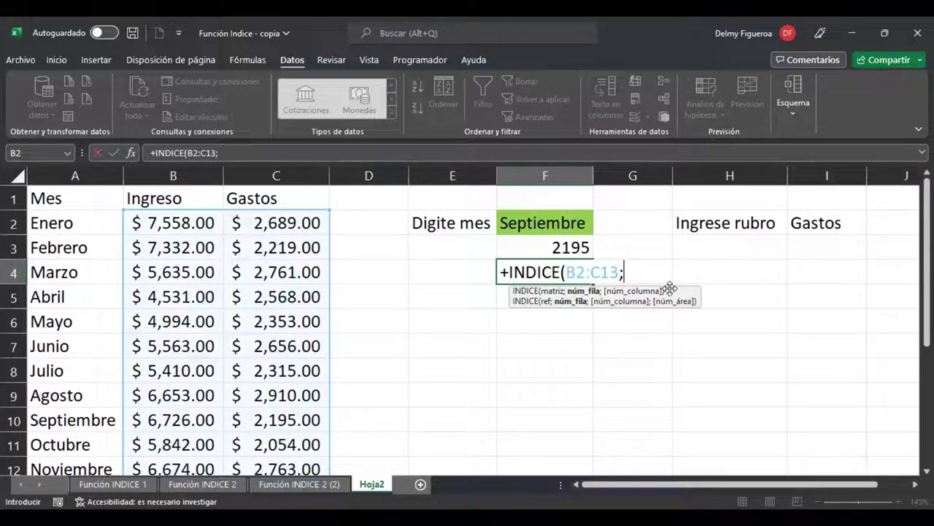
Add COINCIDIR(F2;A2:A13;0) as the row argument of the INDICE formula in F4
text(coin)
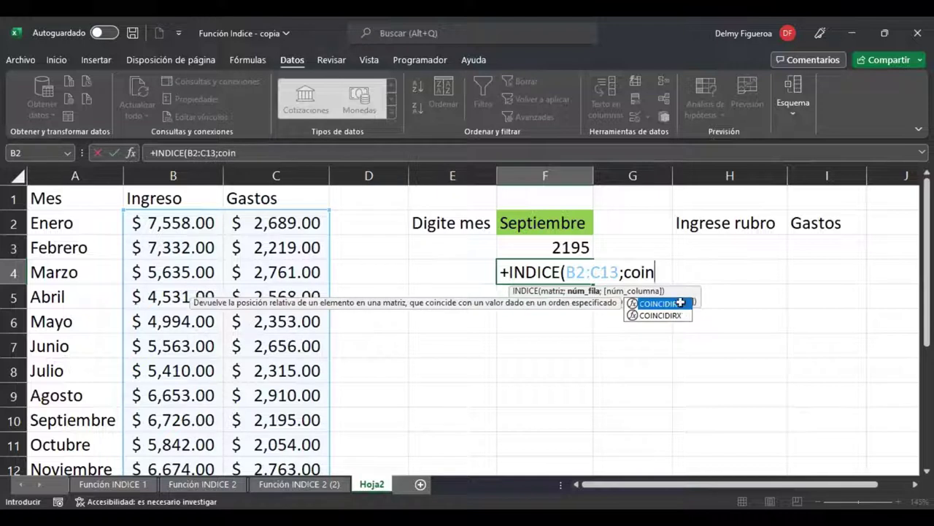
double_click(680, 302)
click(543, 225)
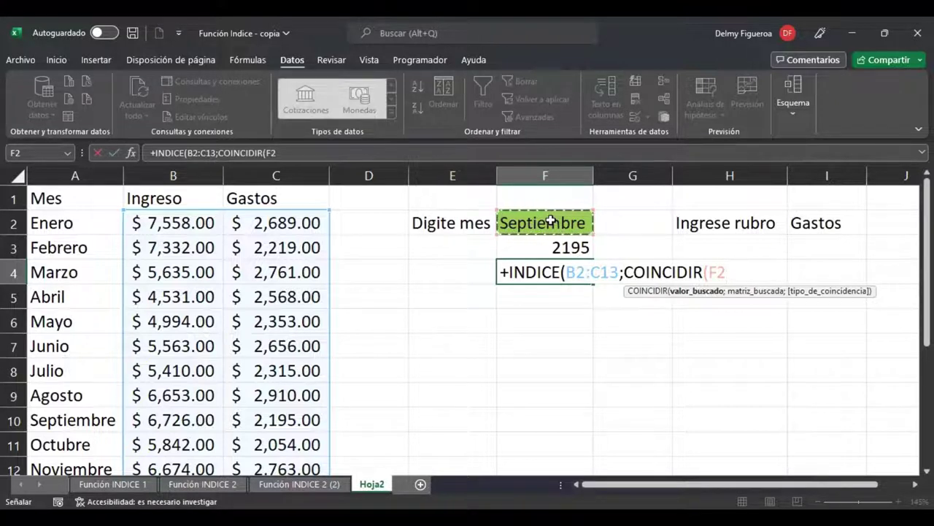
text(;)
click(98, 219)
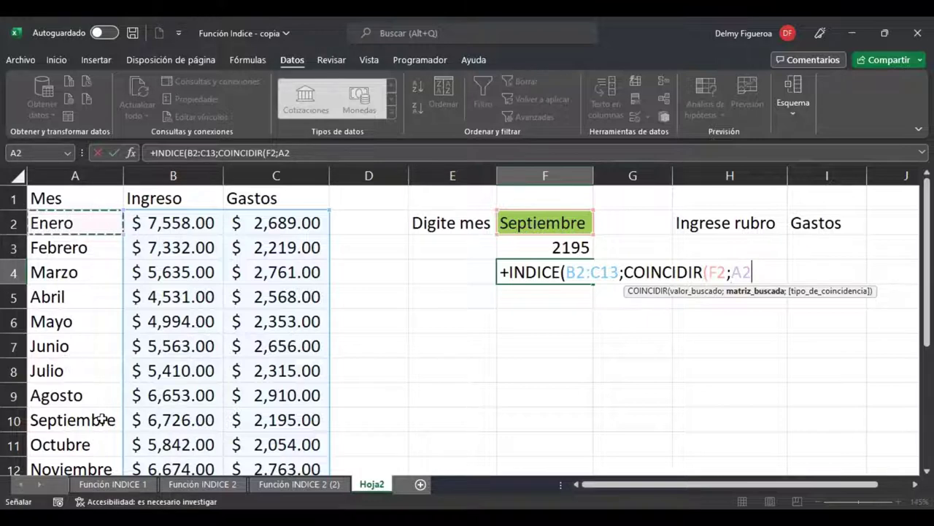
key(ctrl+shift+Down)
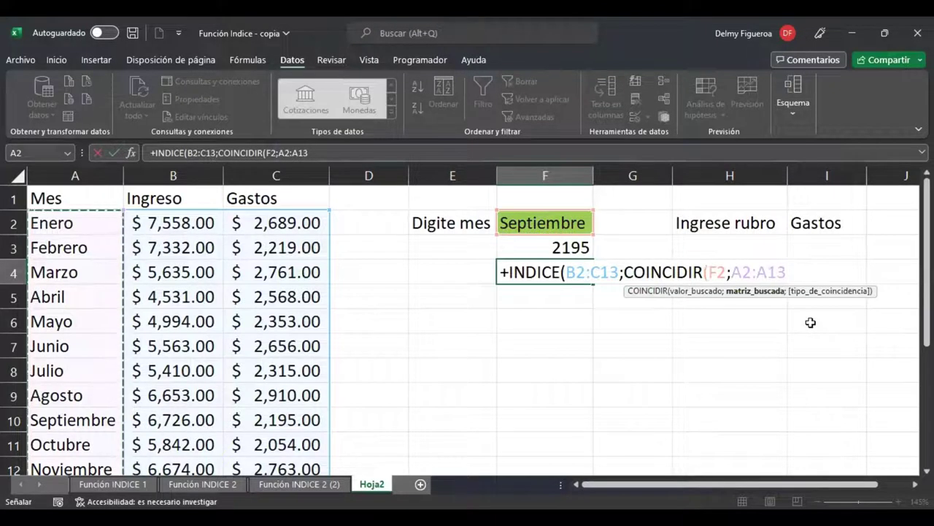
text(;)
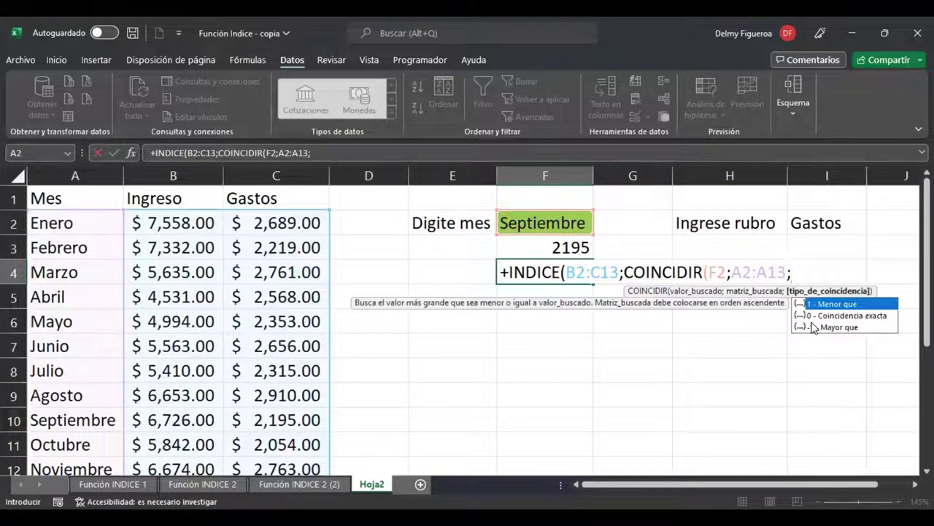
text(0))
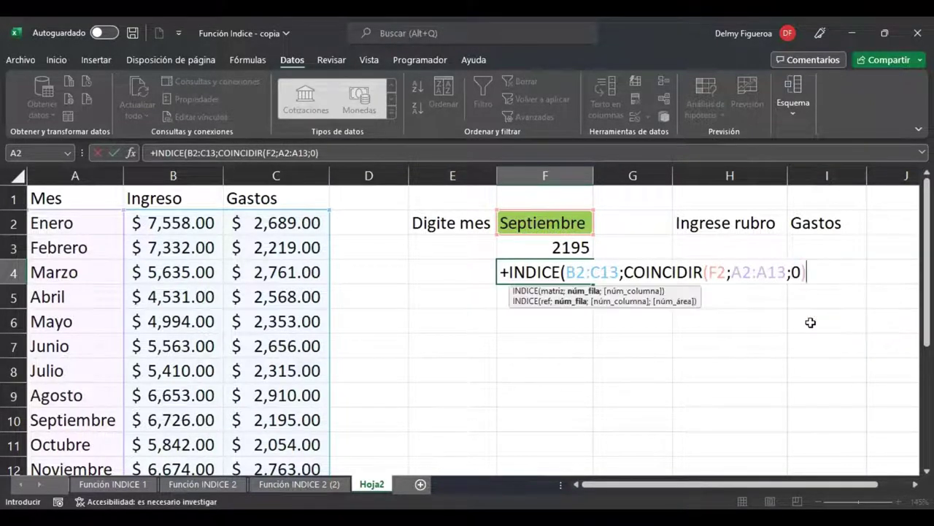
Complete the F4 formula with COINCIDIR(I2;B1:C1;0) as the column argument and enter it
text(;)
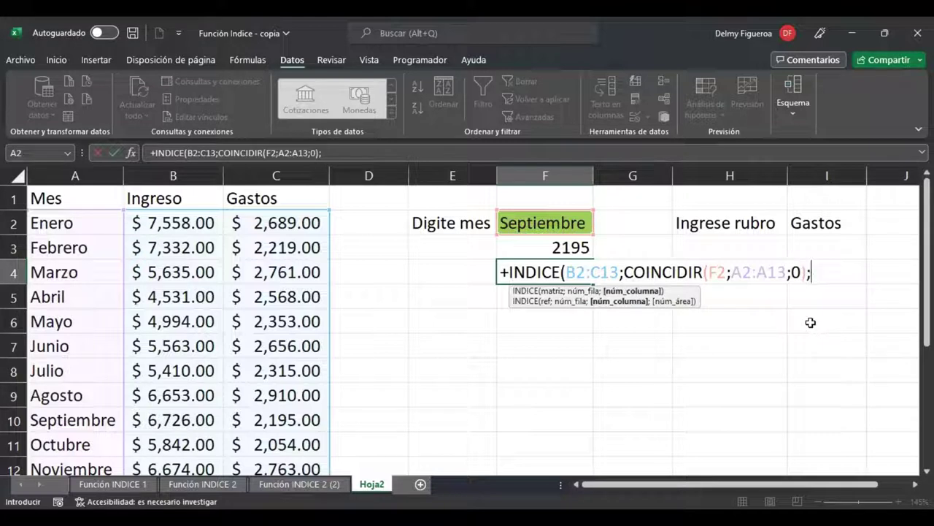
text(coin)
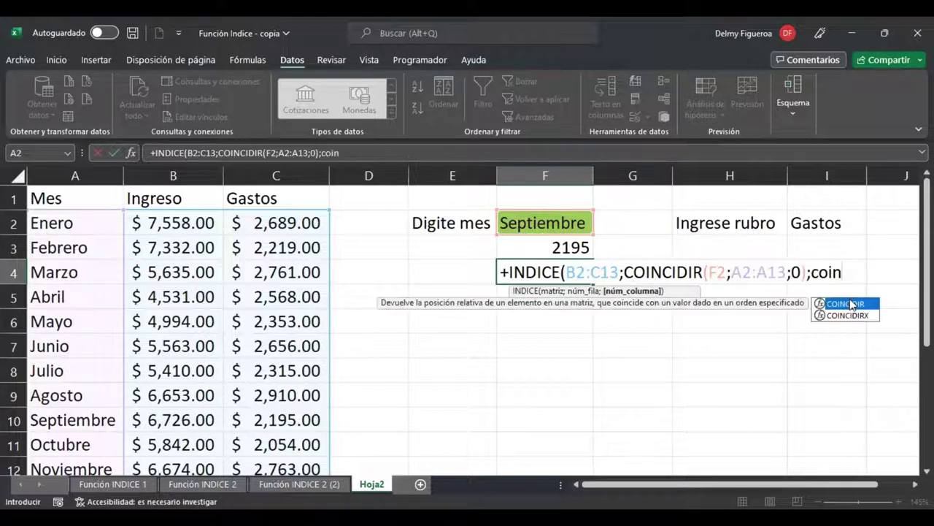
double_click(847, 305)
drag(765, 484, 801, 486)
click(756, 224)
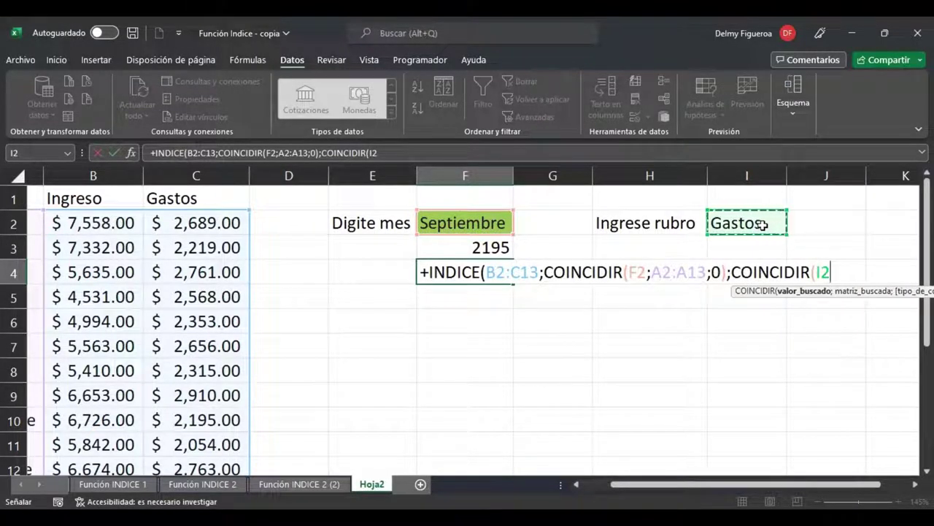
text(;)
drag(95, 196, 227, 199)
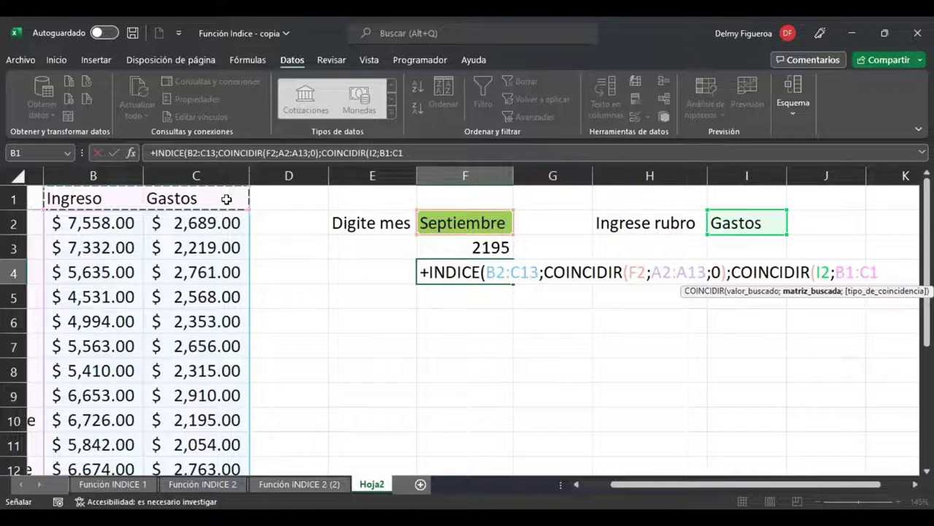
text(;0)
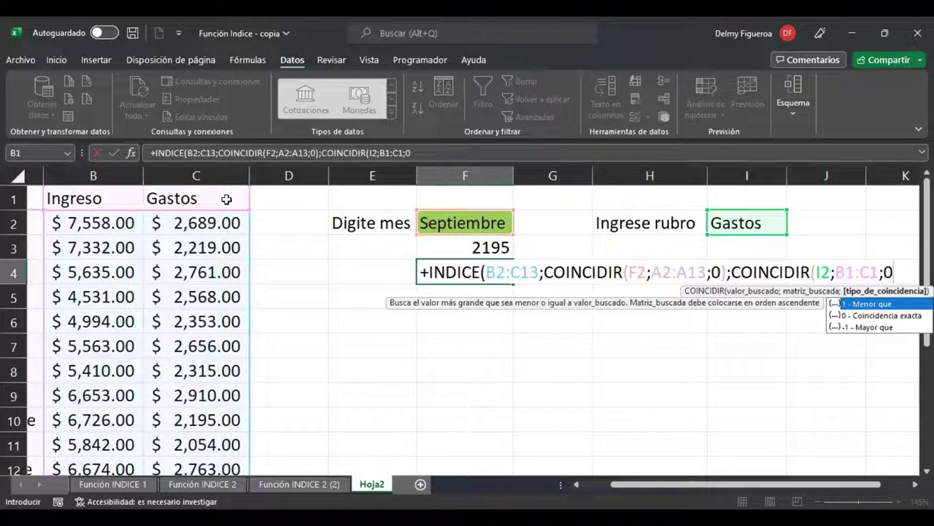
key(Return)
key(Up)
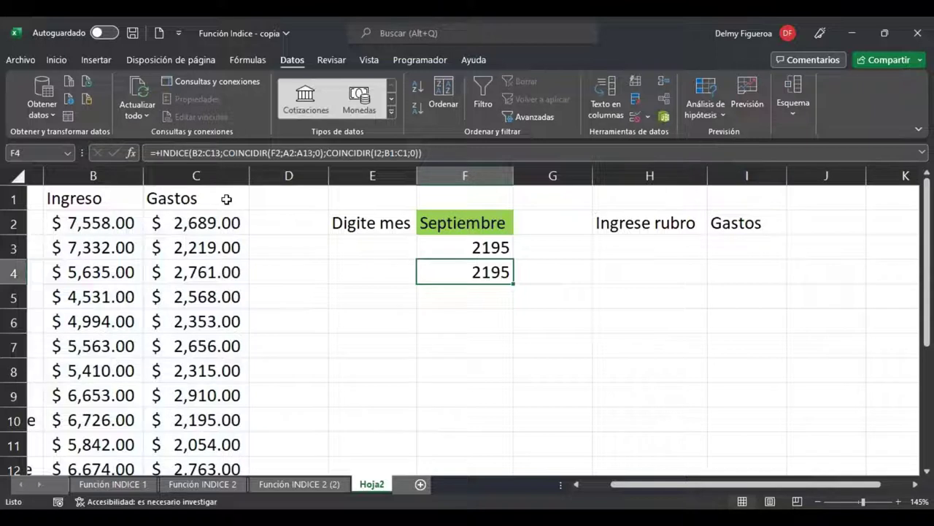
Choose Ingreso from the I2 list and compare the F4 result with September's income in the table
drag(651, 484, 620, 485)
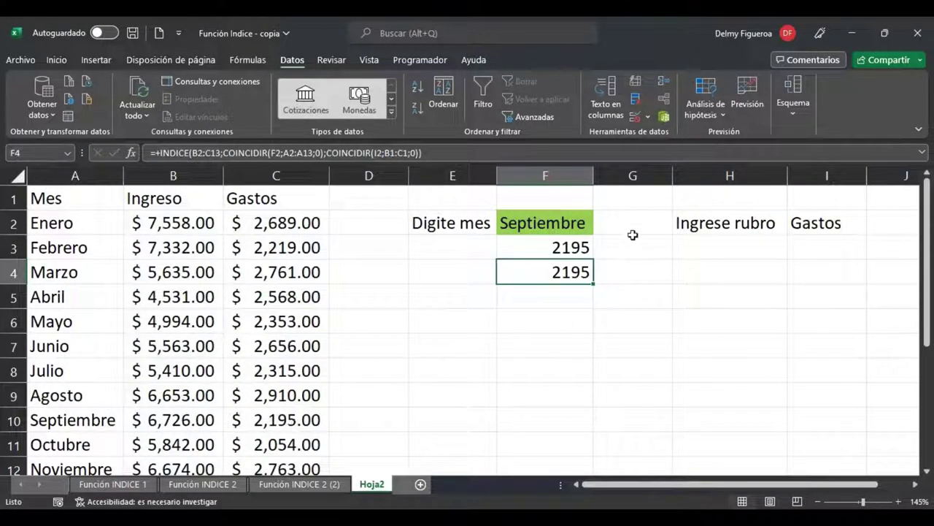
click(813, 219)
click(872, 228)
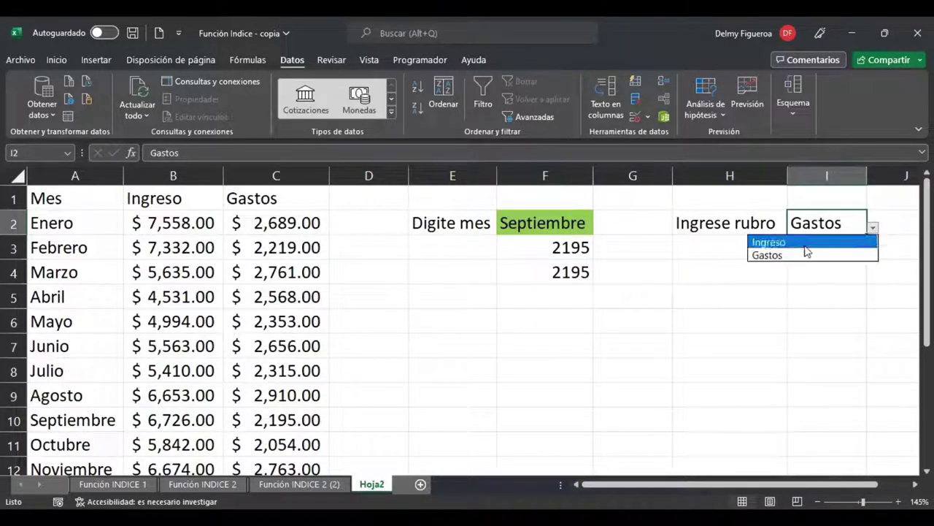
click(806, 244)
click(518, 283)
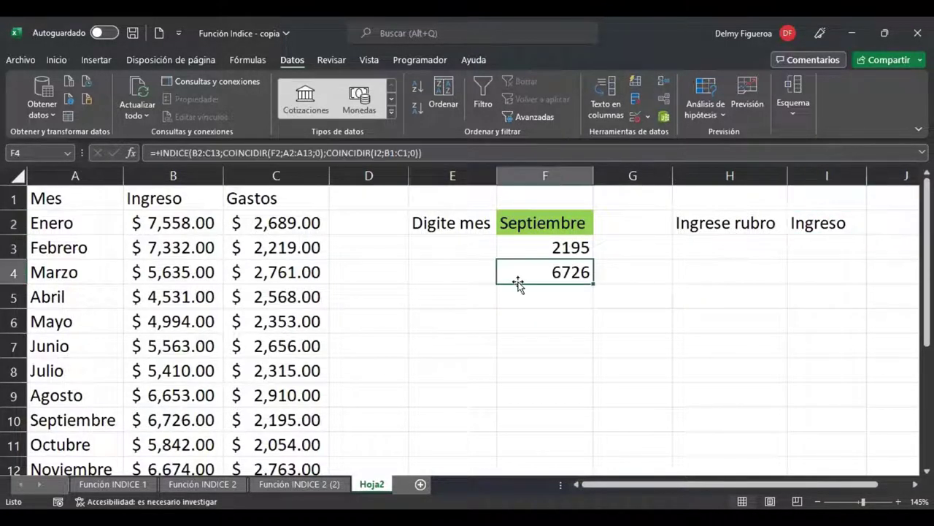
click(188, 417)
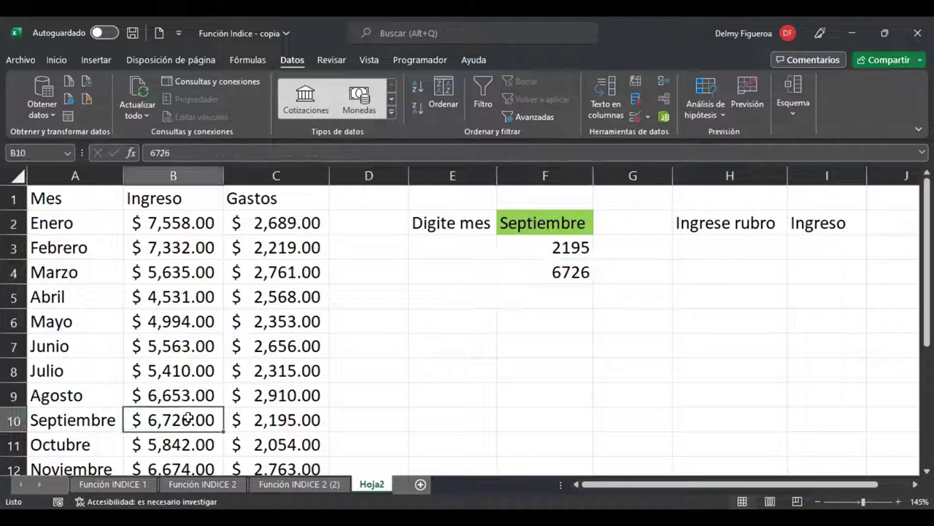
Change the month in F2 to Octubre and compare the F4 result with October's income in the table
click(560, 217)
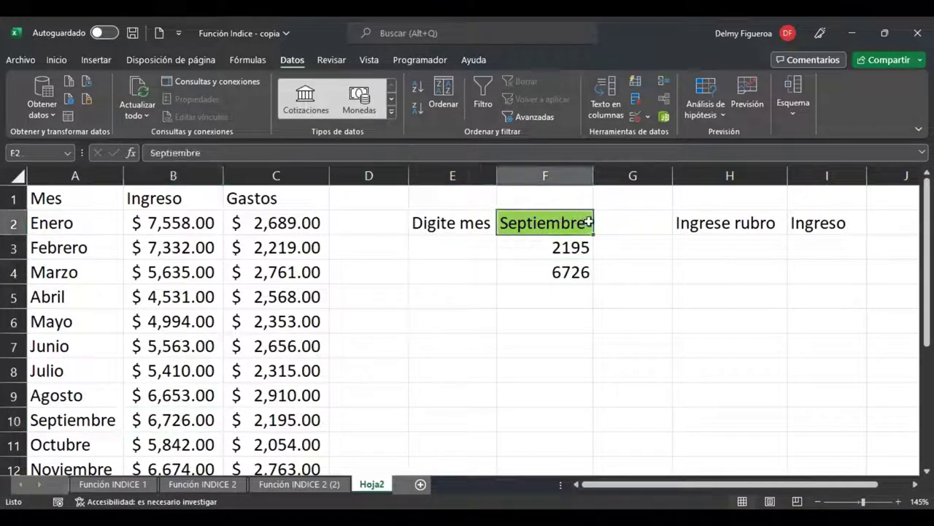
text(Octubre)
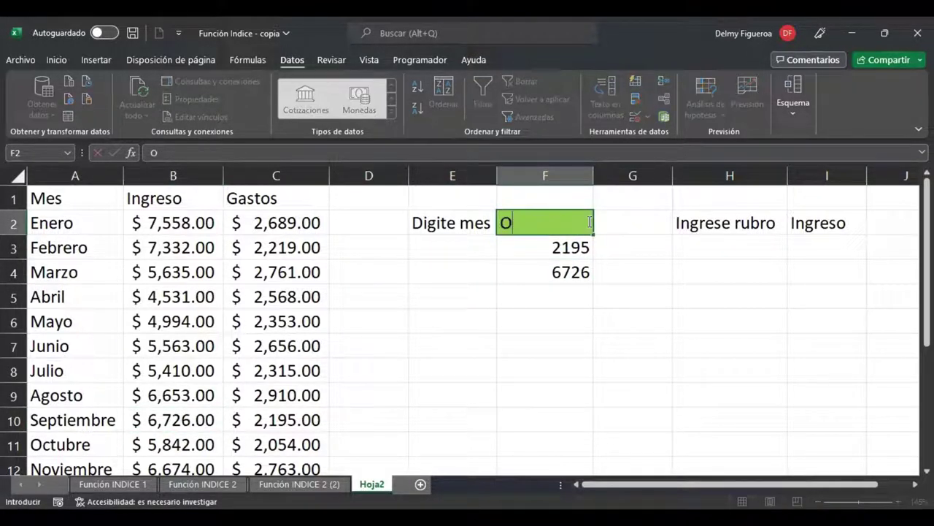
key(Return)
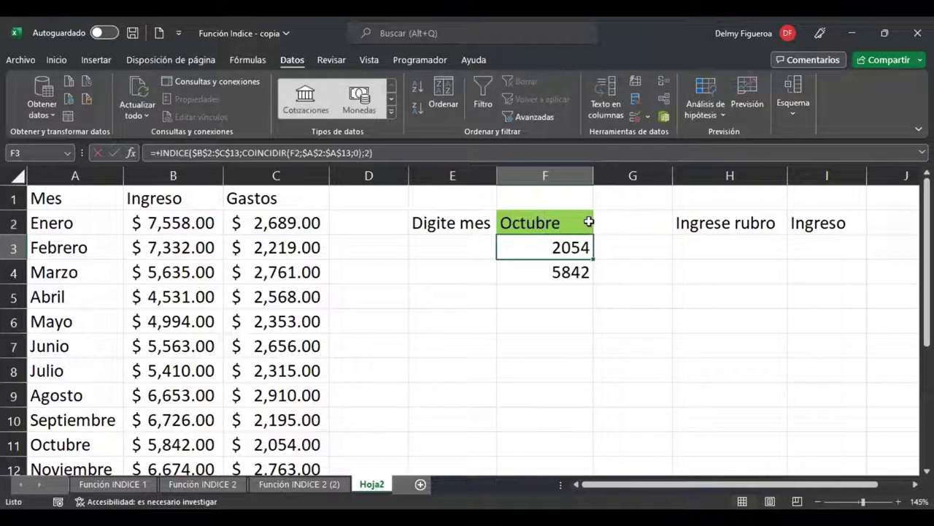
click(529, 268)
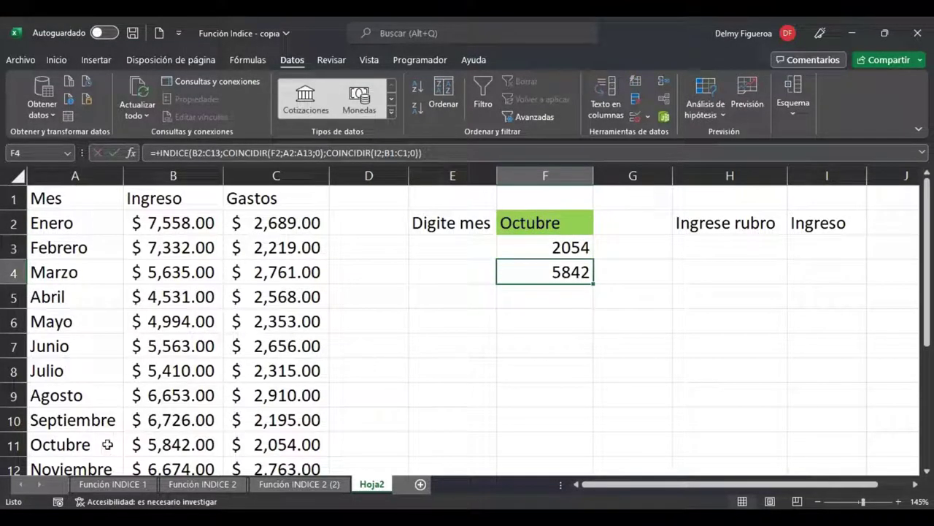
click(168, 443)
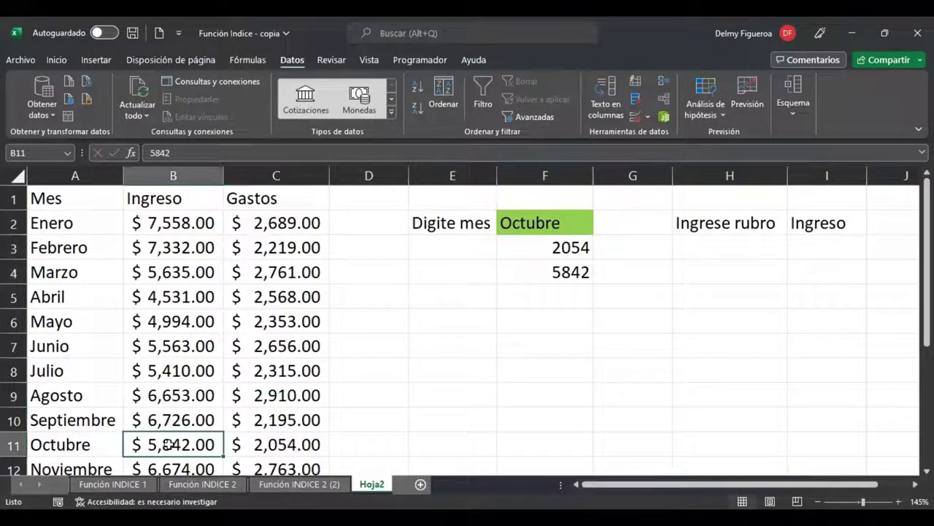
Choose Gastos from the I2 list and compare the F4 result with October's expenses in the table
click(825, 223)
click(872, 228)
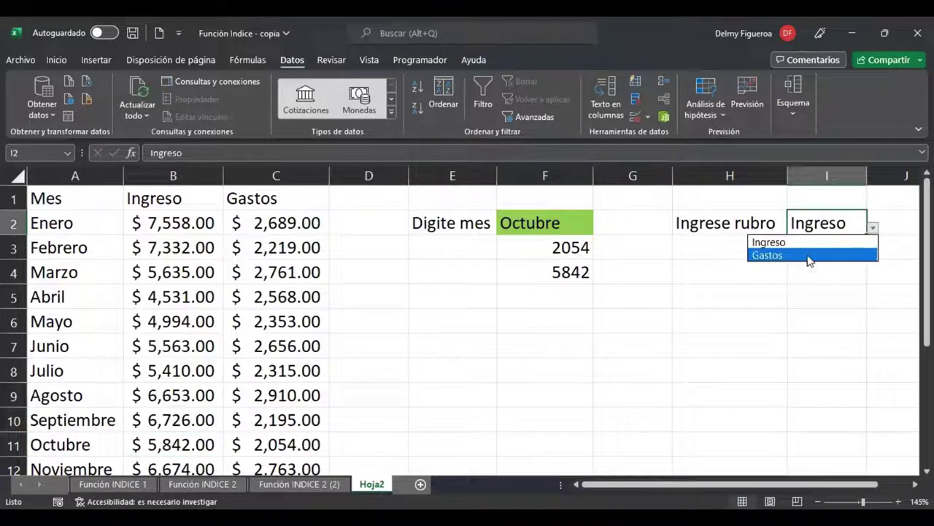
click(809, 256)
click(539, 279)
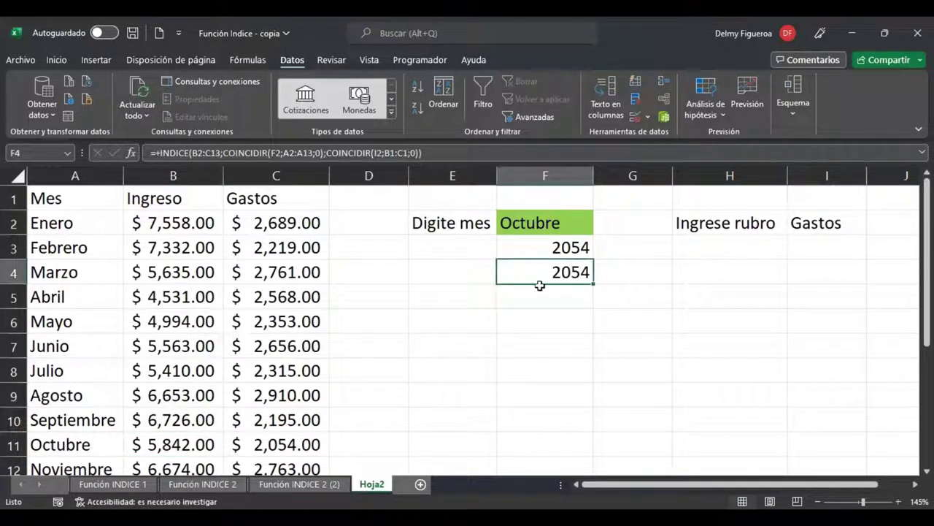
click(295, 443)
click(543, 271)
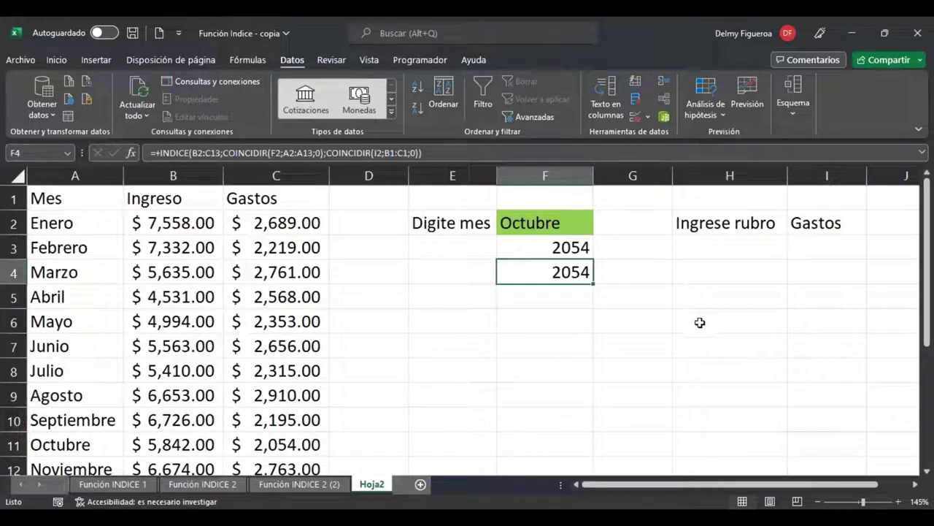
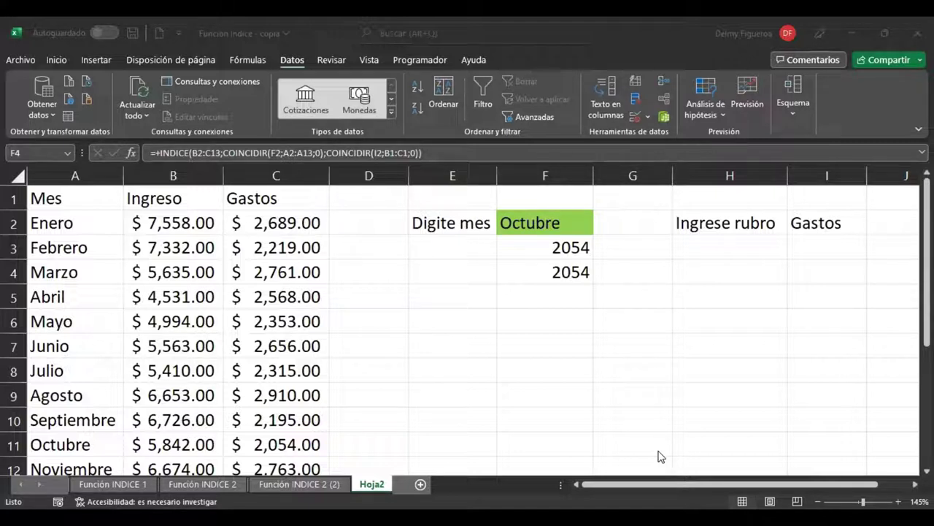
key(Down)
text(+)
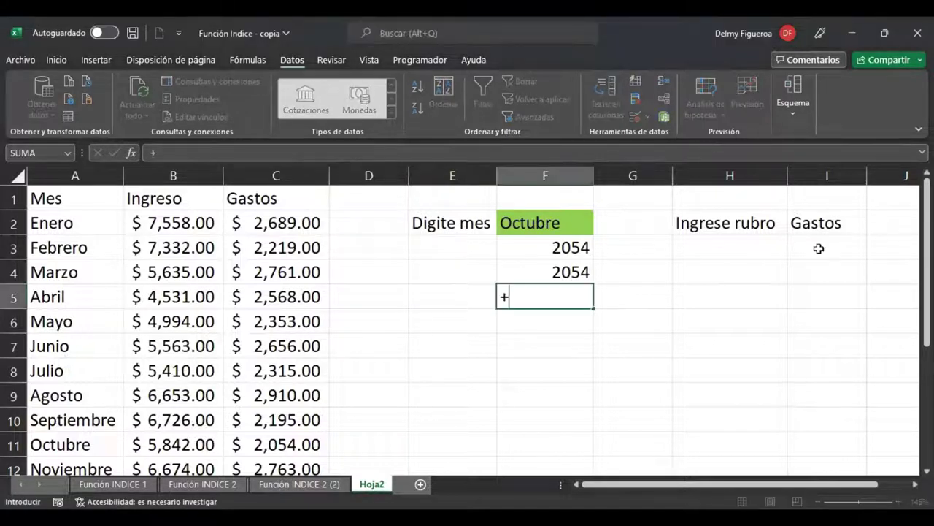
text(coin)
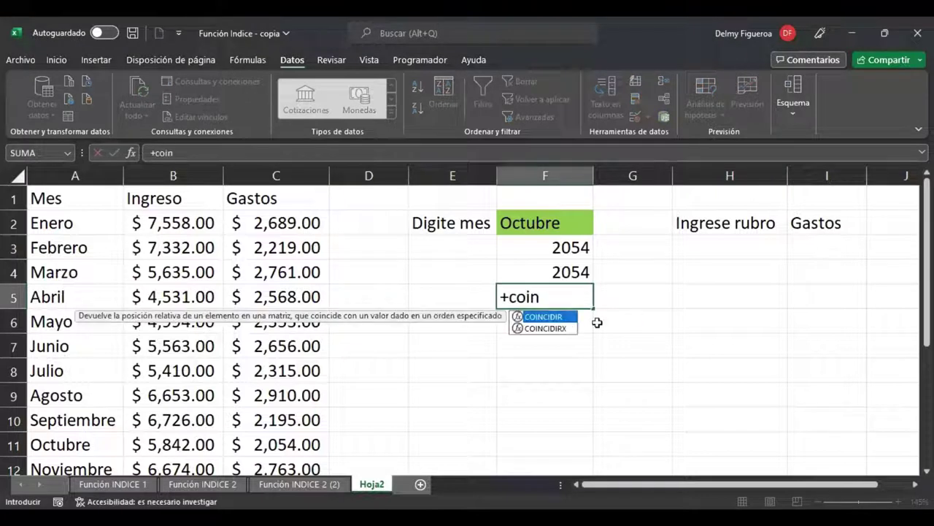
double_click(549, 319)
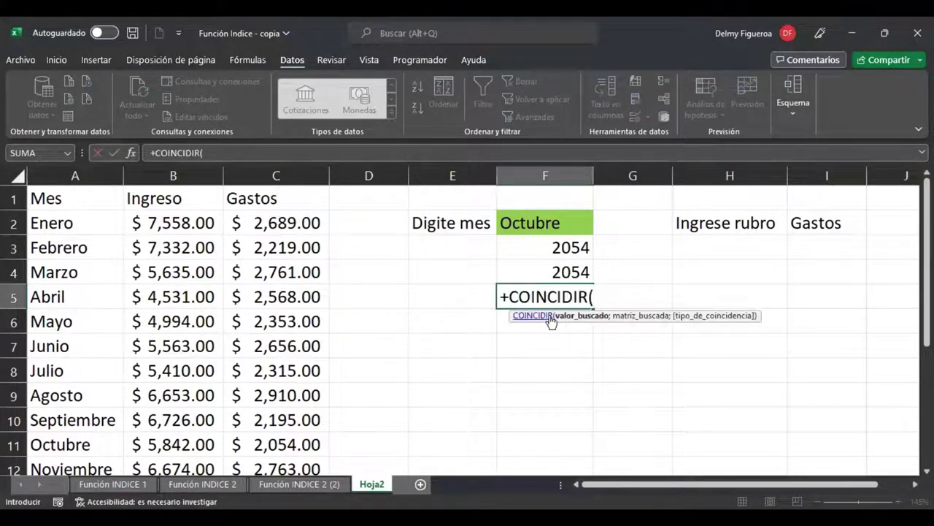
click(564, 225)
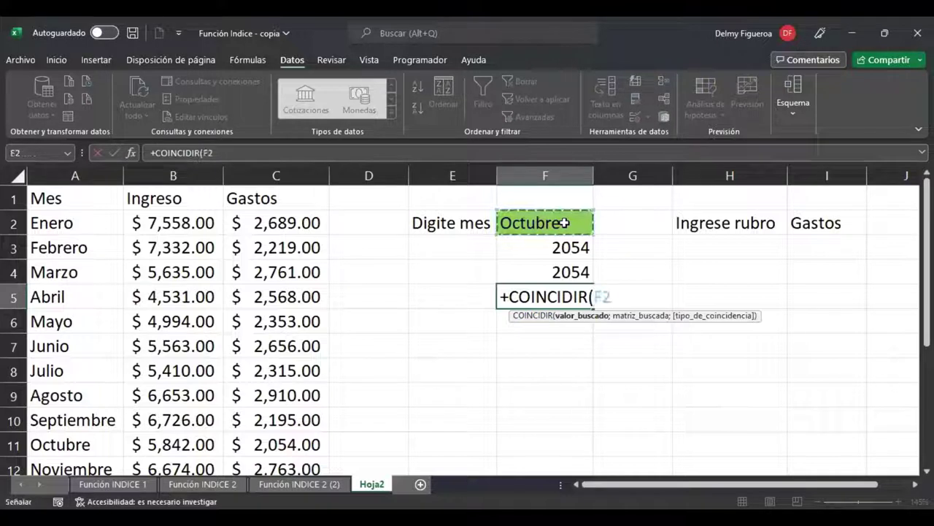
text(;)
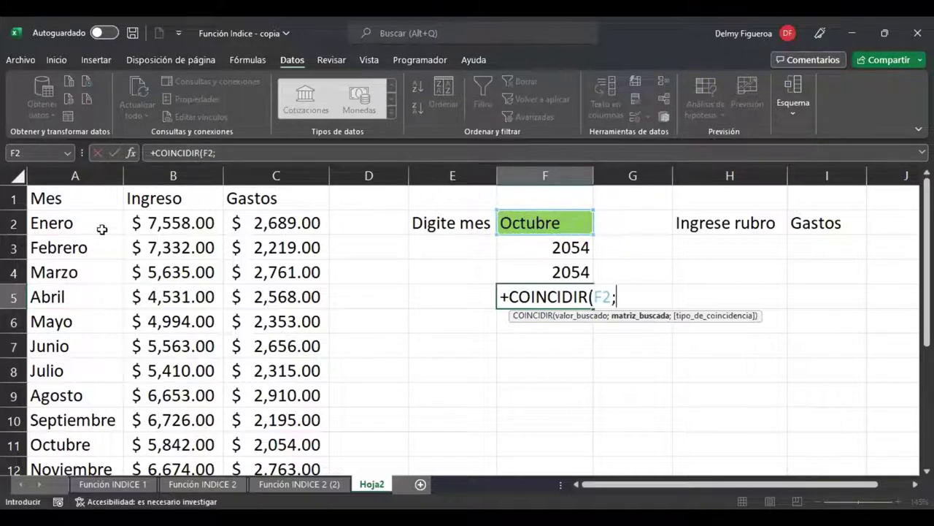
click(97, 231)
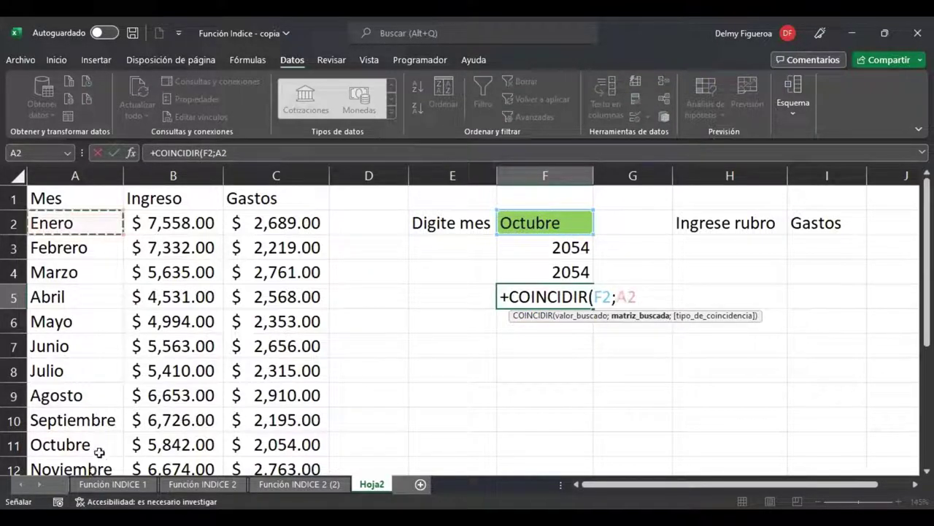
scroll(100, 427, down, 1)
shift+click(109, 422)
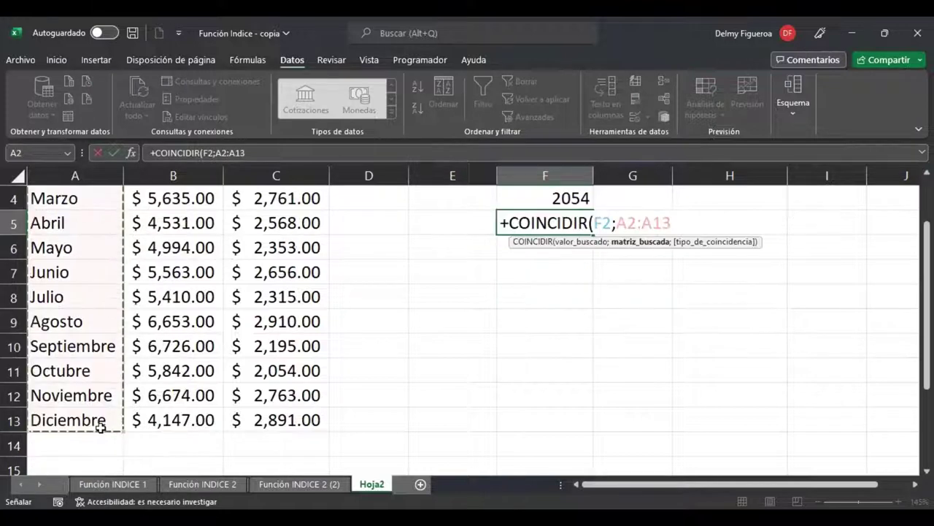
text(;)
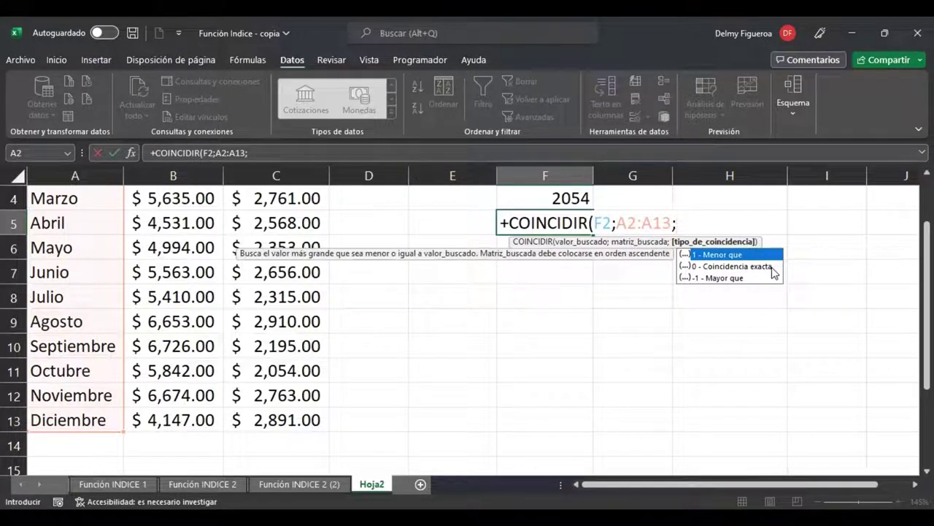
key(Escape)
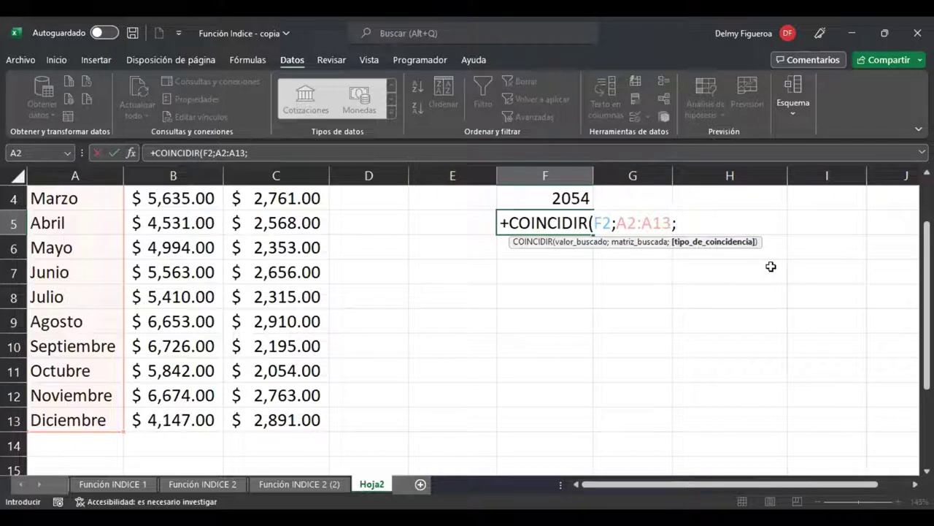
key(Escape)
Begin an INDICE formula in F5 with the amounts range B2:C13 as the matrix argument
text(+)
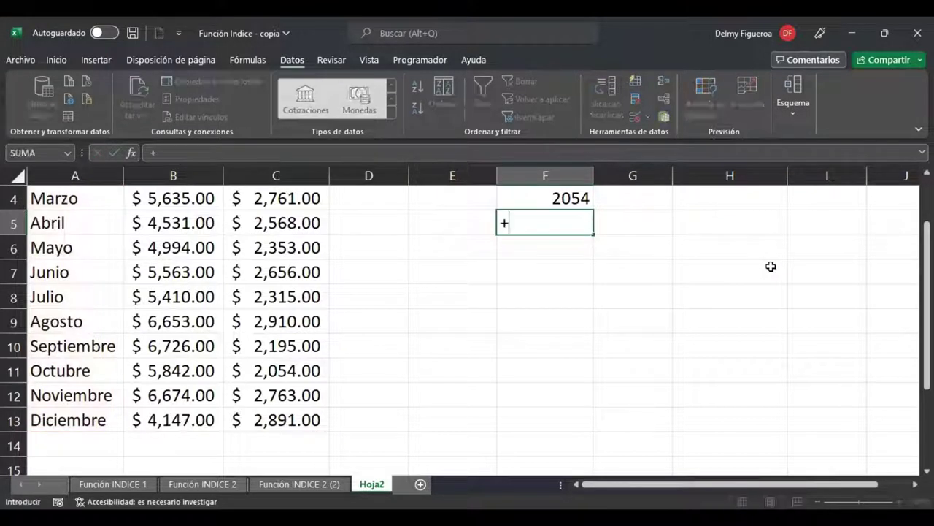
text(indi)
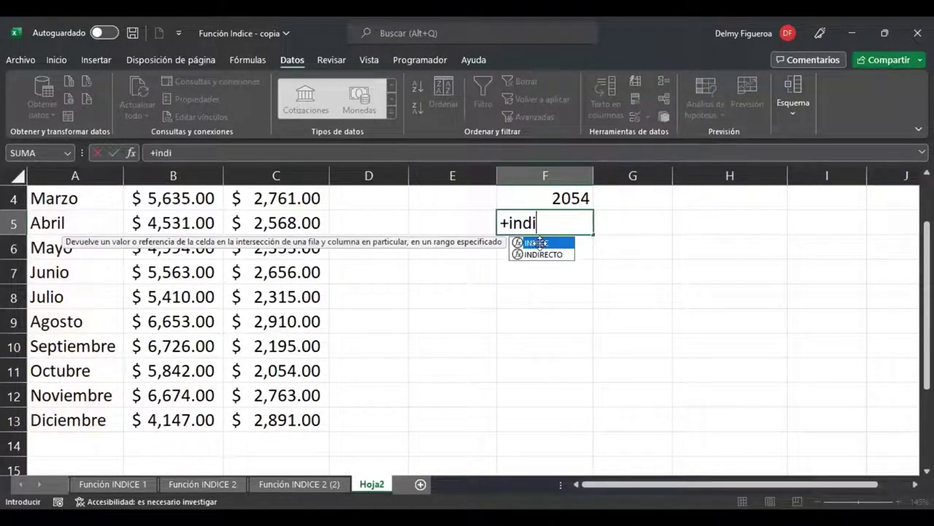
key(Tab)
scroll(371, 326, up, 1)
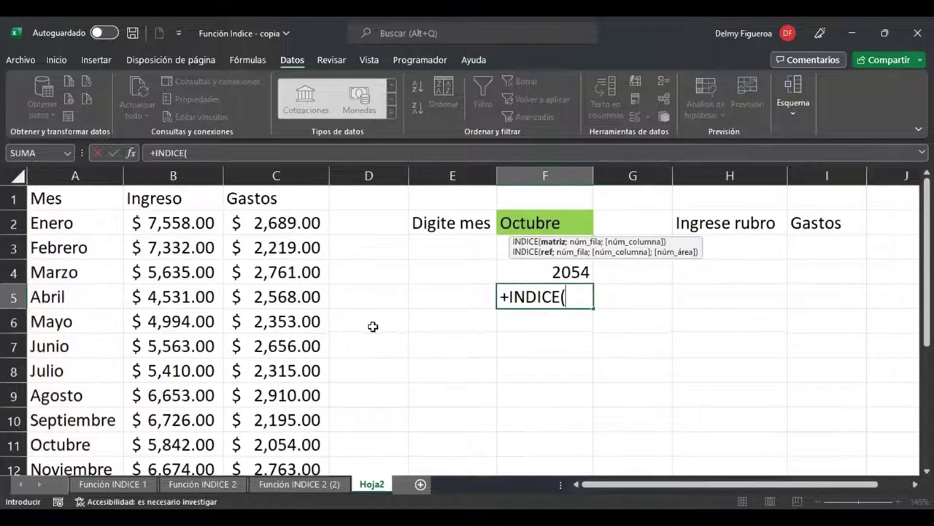
click(174, 224)
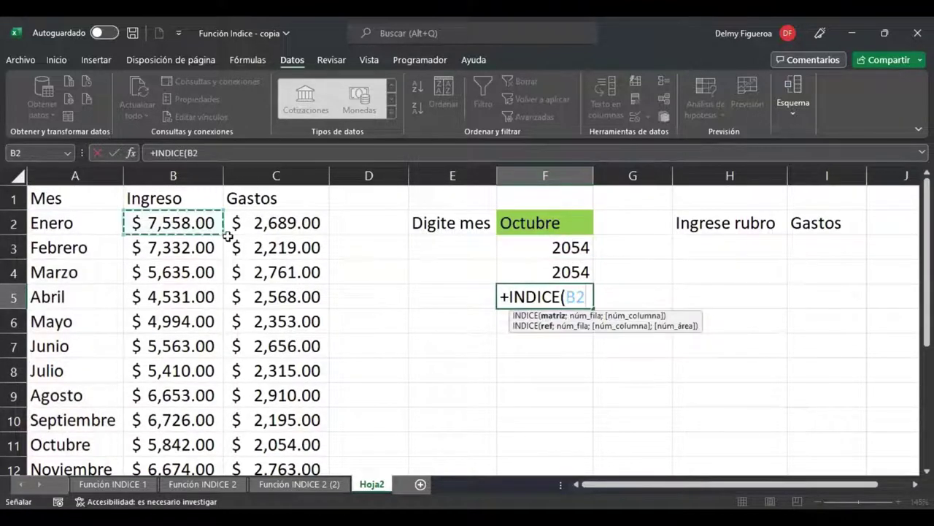
scroll(308, 422, down, 1)
shift+click(308, 422)
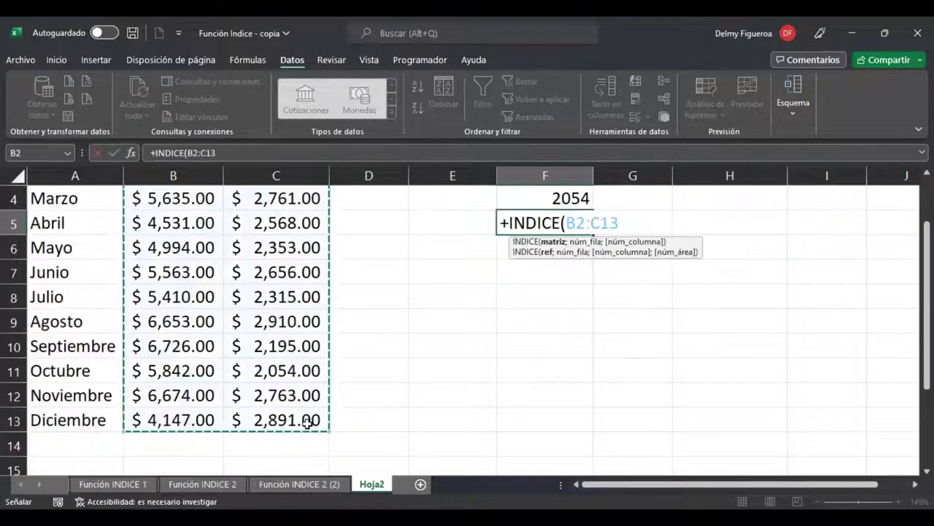
text(;)
scroll(609, 319, up, 1)
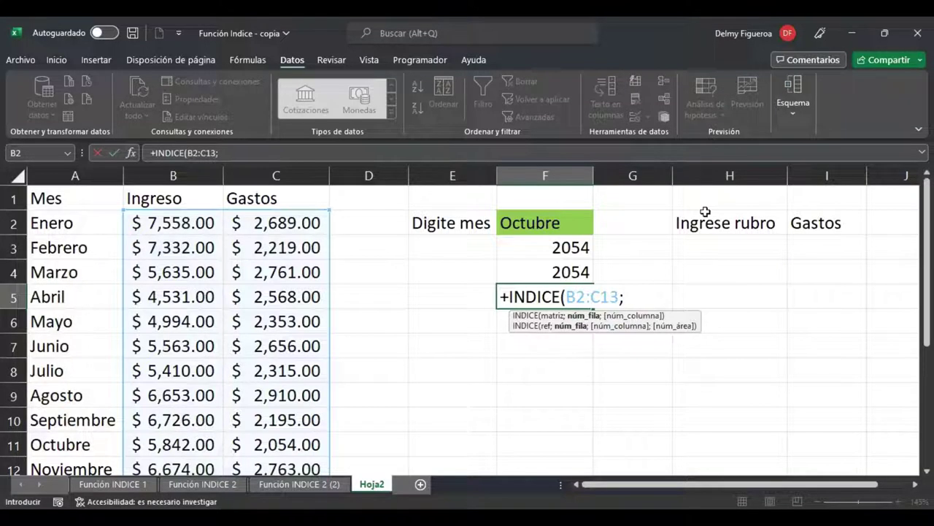
Complete the F5 INDICE formula with row 2 and column 1 and enter it
text(2;)
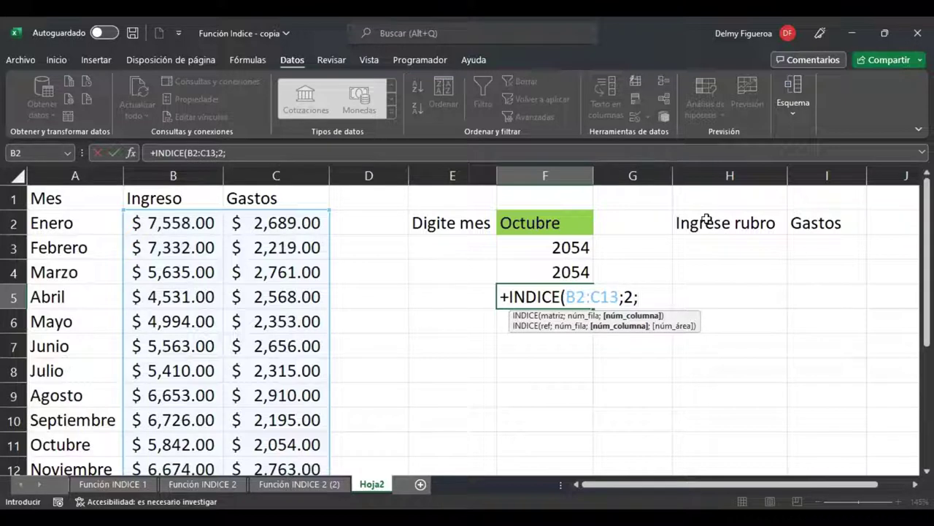
text(1))
key(ctrl+Return)
Clear the F5 formula and undo the deletion
key(Delete)
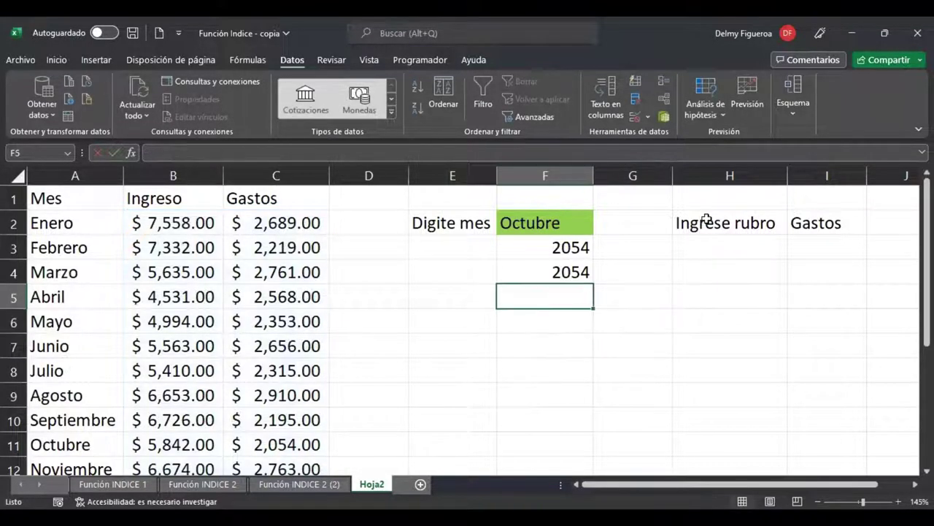
key(ctrl+c)
key(ctrl+z)
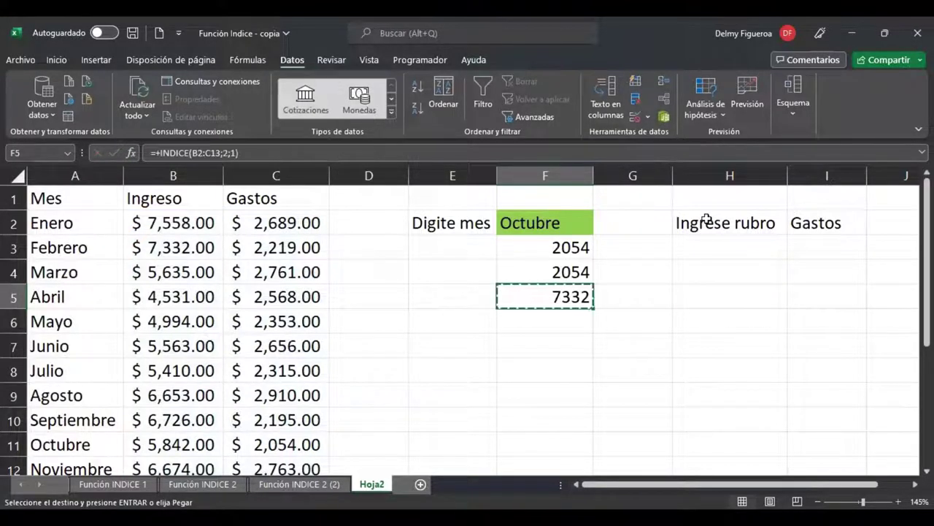
key(Escape)
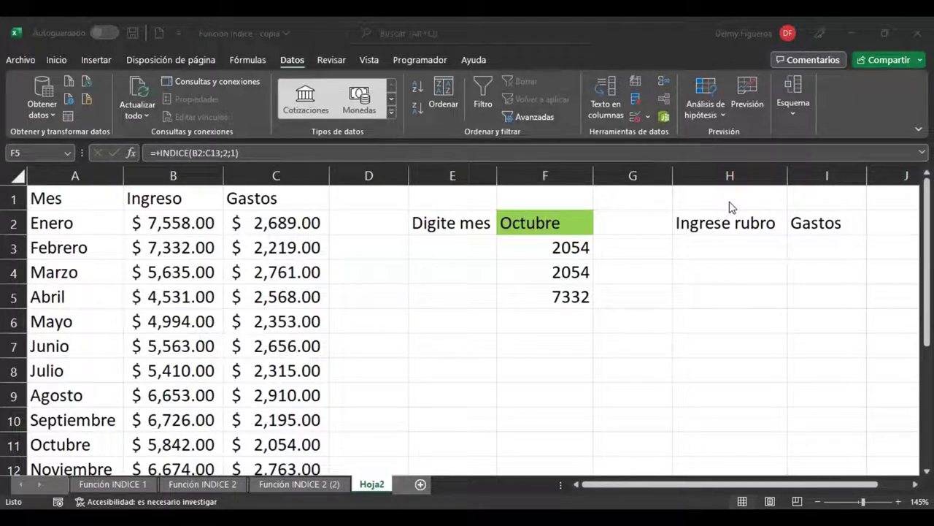
On the Función INDICE 2 (2) sheet, begin a COINCIDIR formula in P12 with "R*" as the lookup value
click(300, 484)
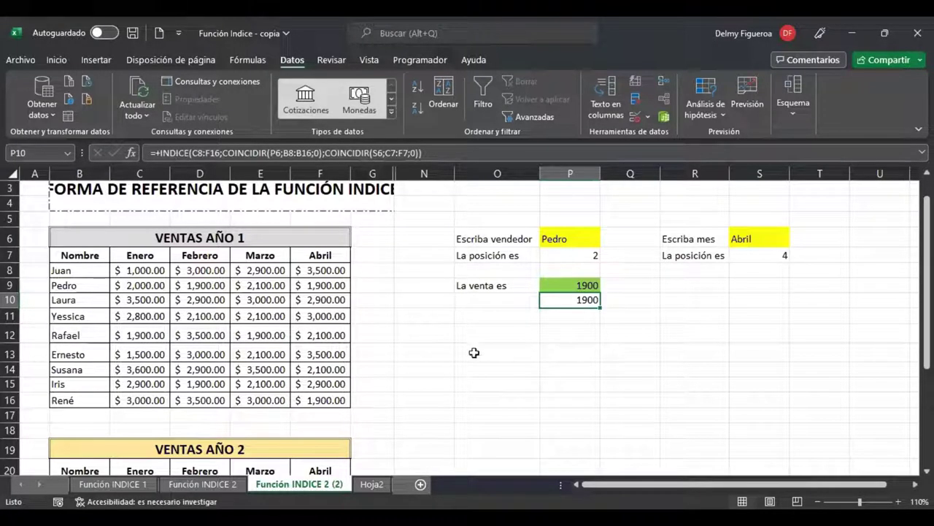
click(556, 334)
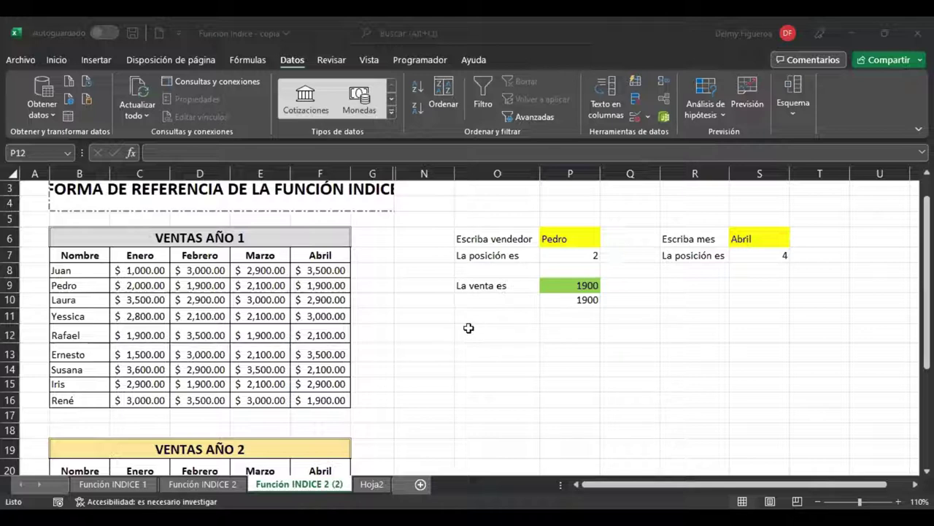
click(562, 334)
text(+coin)
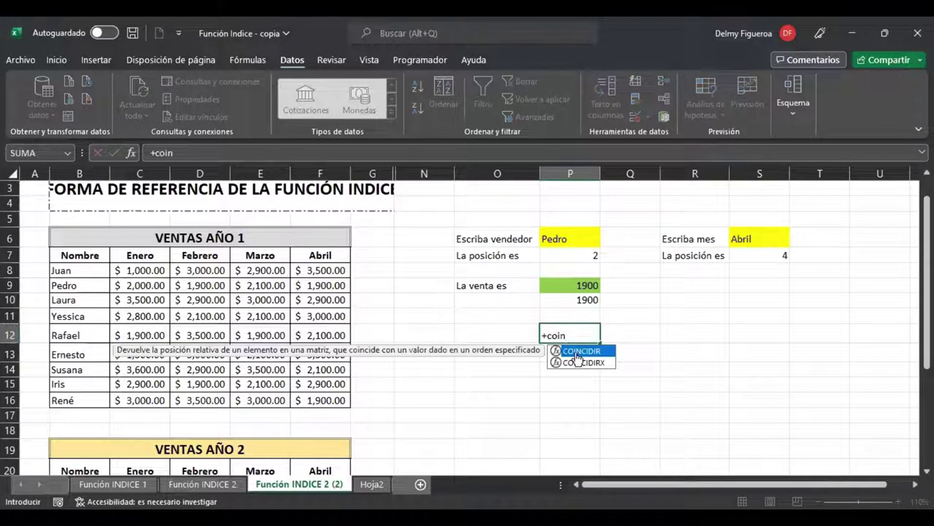
double_click(578, 353)
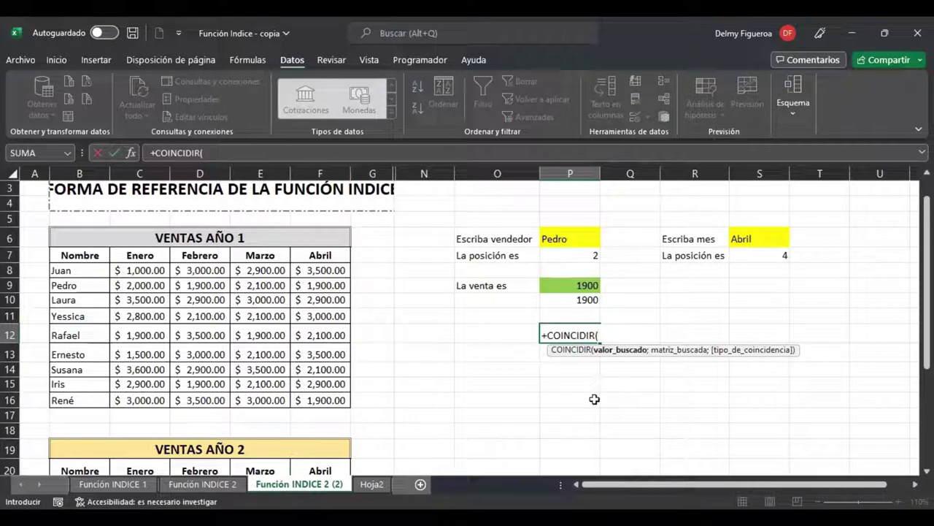
text("R*)
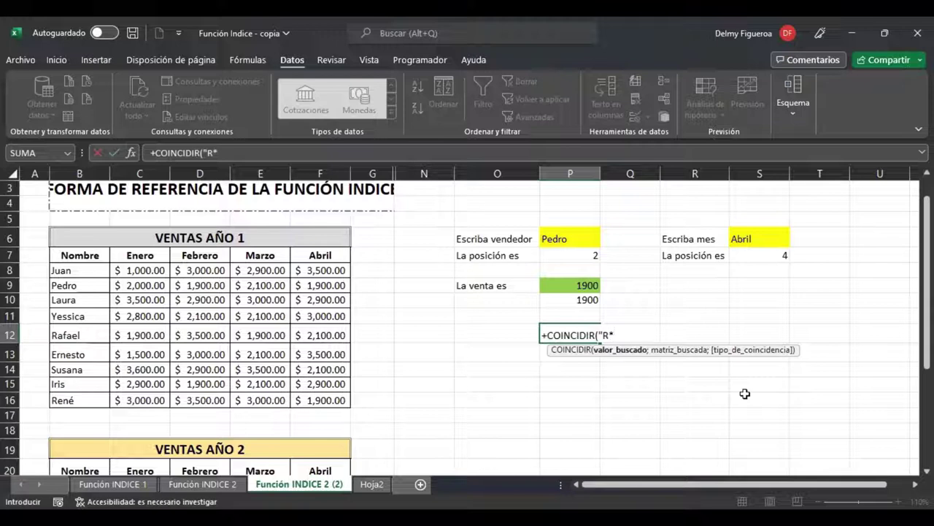
text(";)
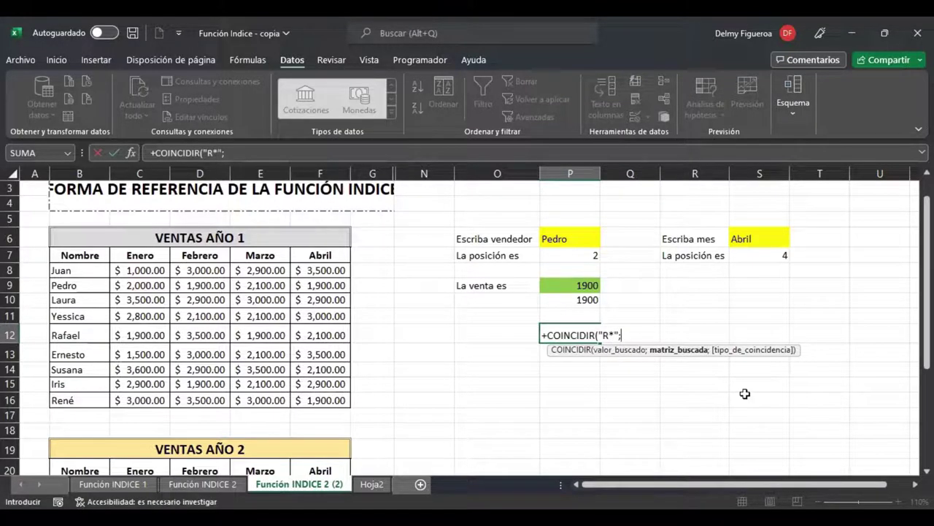
Complete the P12 formula with the seller names B8:B16 as the lookup array, without a match type, and enter it
click(80, 270)
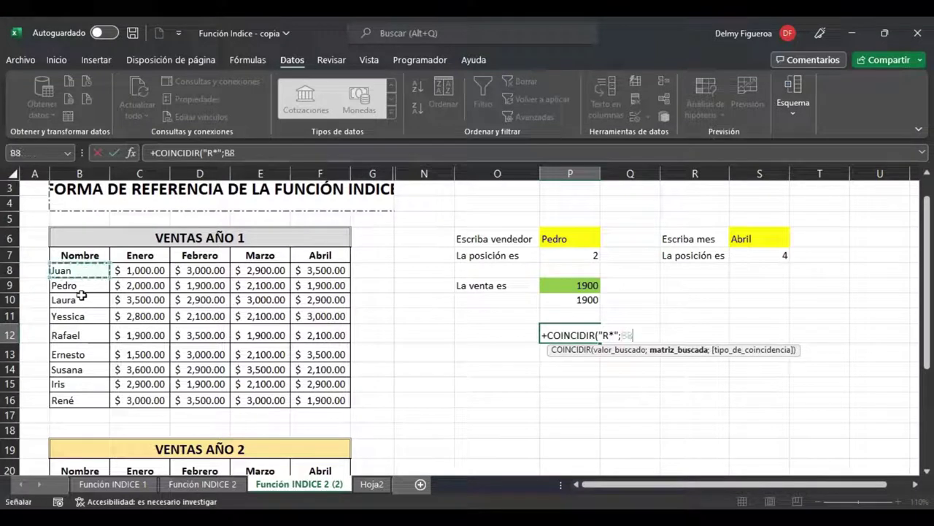
shift+click(76, 398)
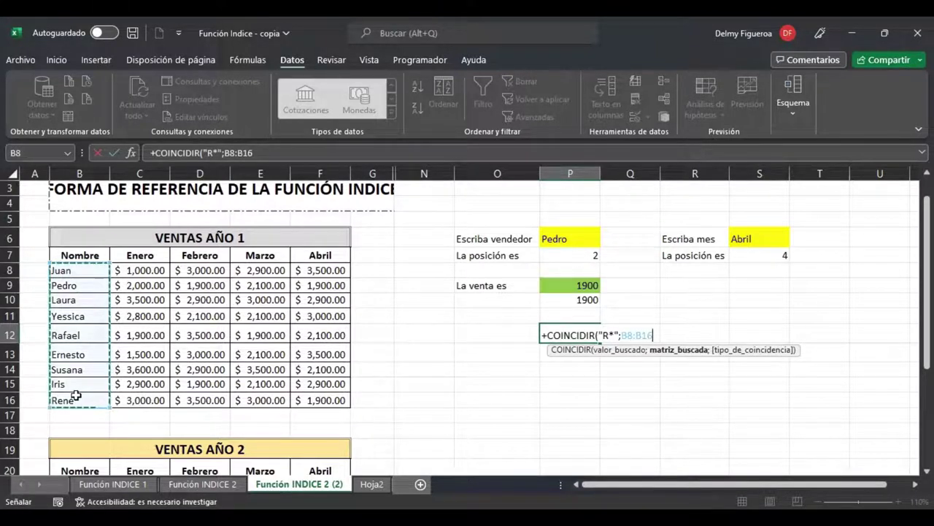
text(;)
key(BackSpace)
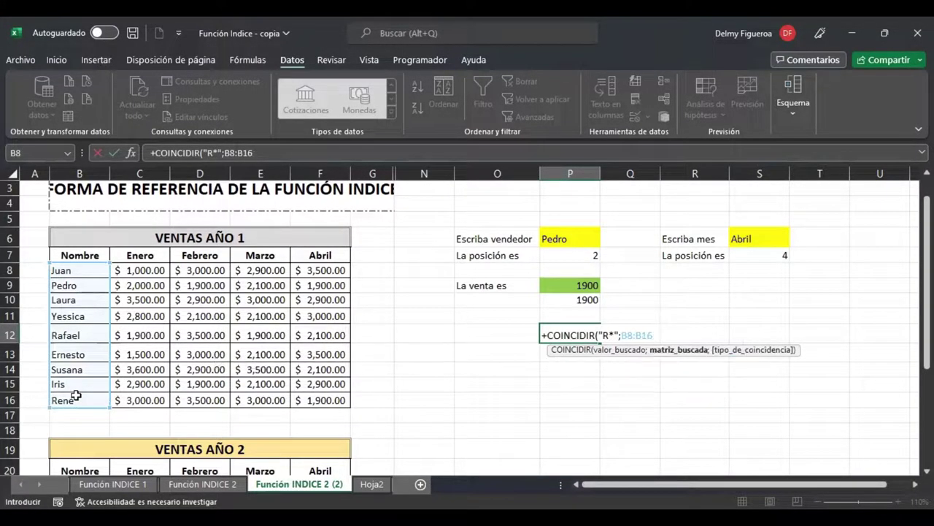
key(Return)
key(Up)
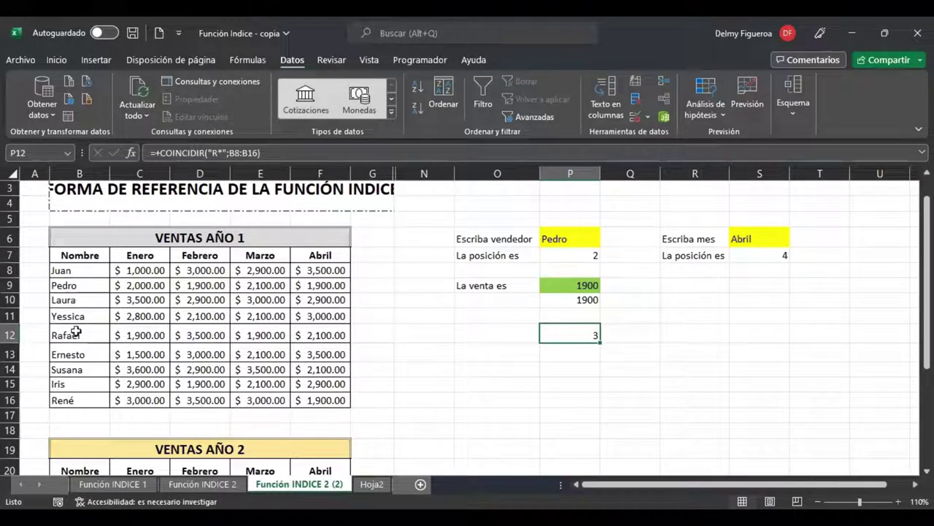
Add 0 as the match type of the P12 COINCIDIR formula and enter it
key(F2)
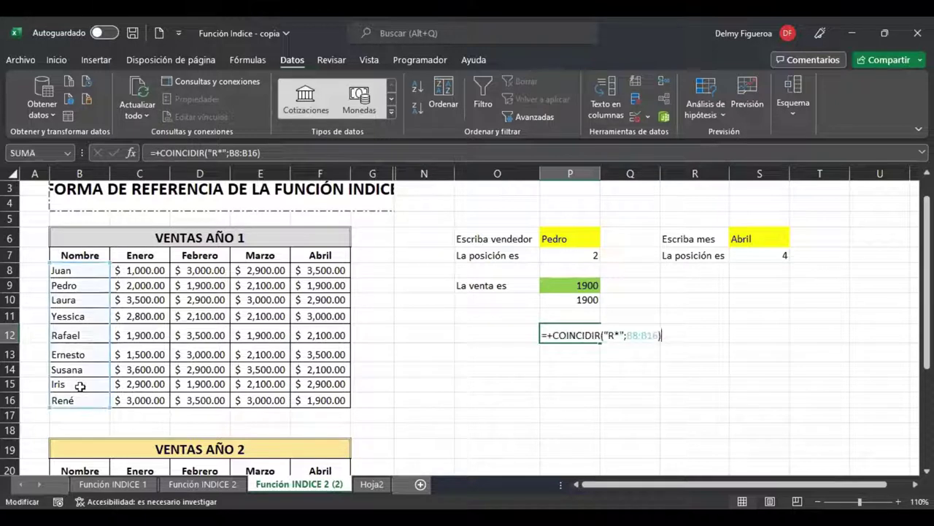
click(615, 334)
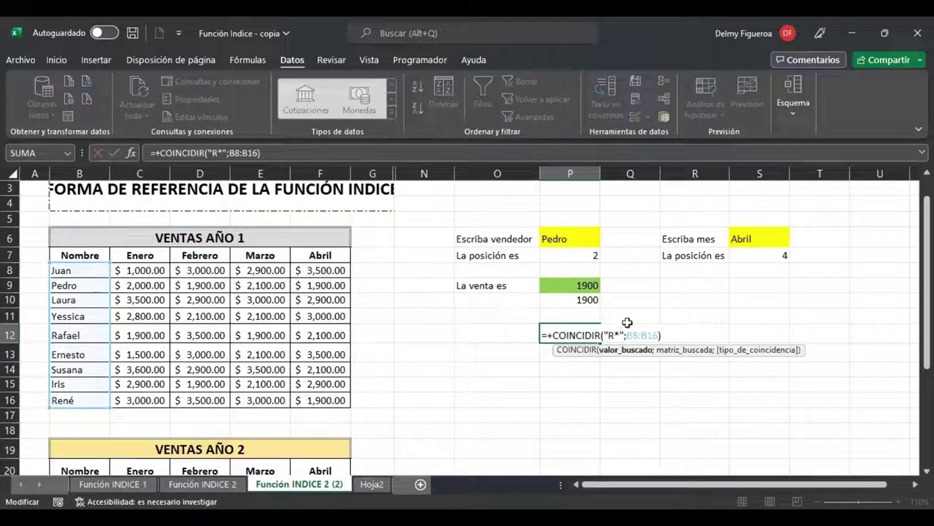
click(655, 334)
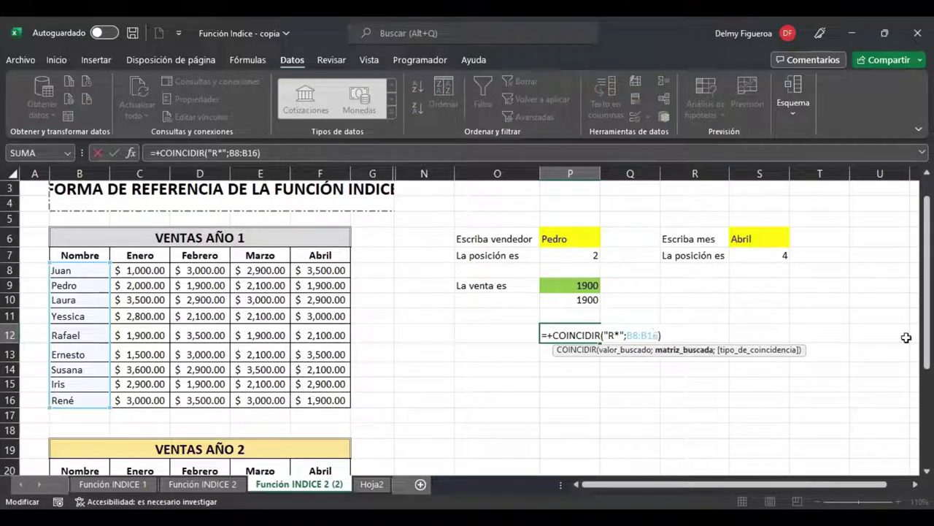
text(;0)
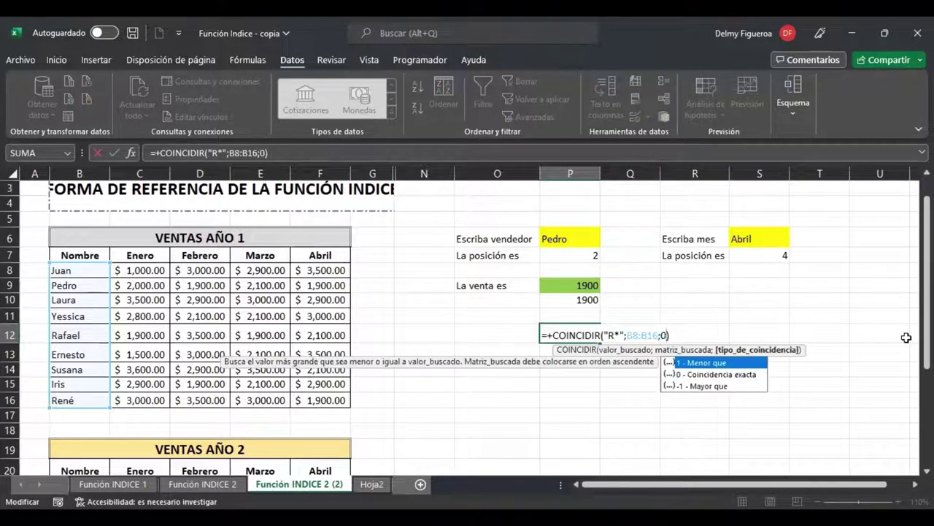
key(Return)
key(Up)
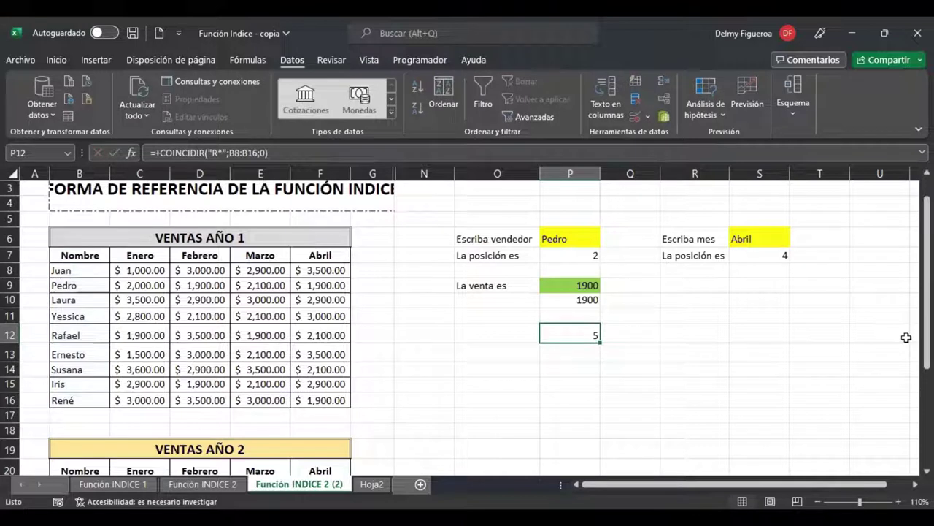
Change the lookup value in the P12 COINCIDIR formula to "R**" and enter it
key(F2)
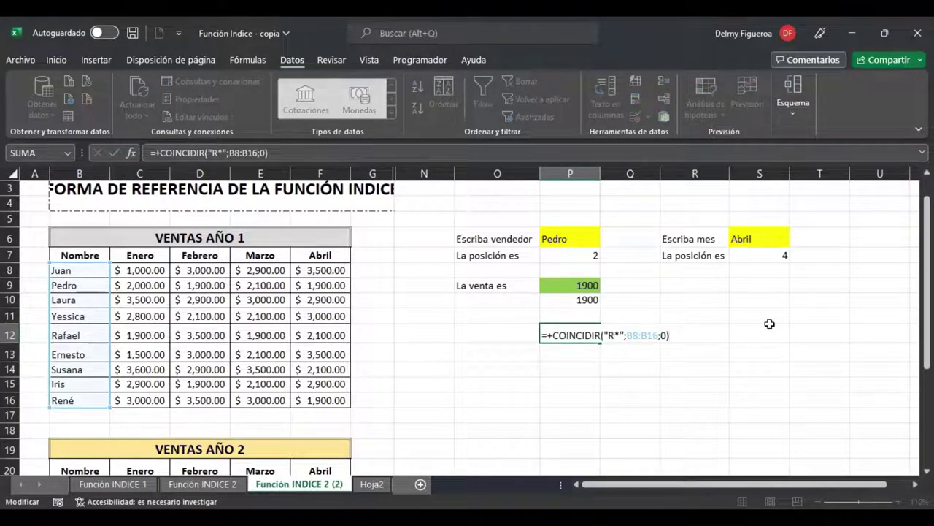
key(Return)
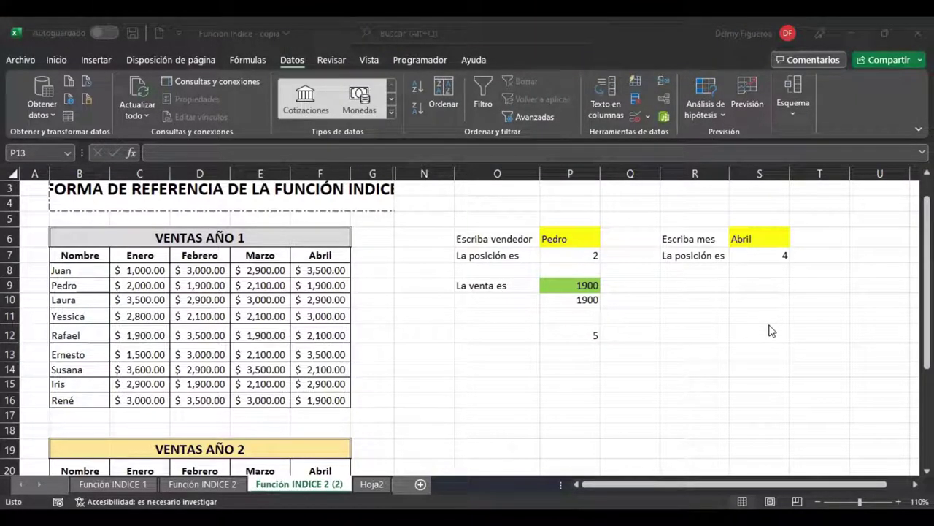
click(570, 336)
key(F2)
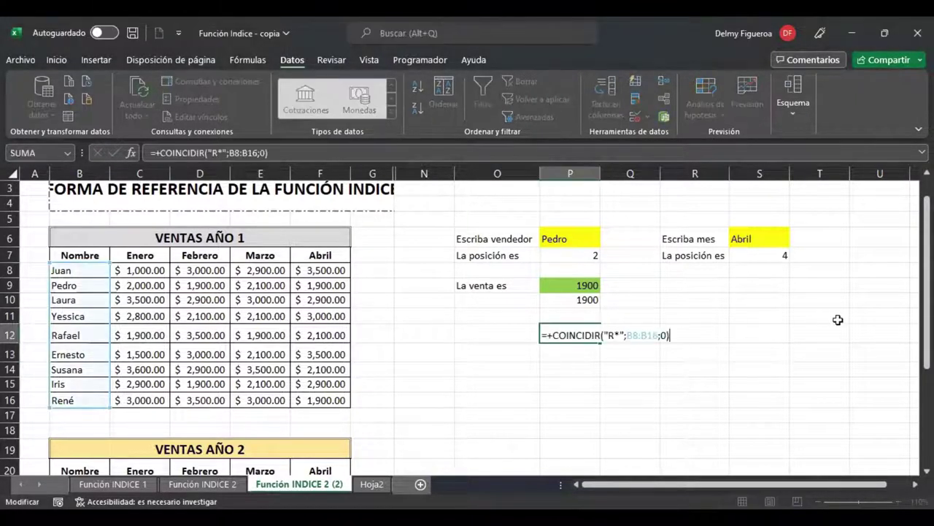
key(Left)
key(Left)
key(Left)
key(Left)
key(Left)
key(Left)
key(Left)
key(Left)
key(Left)
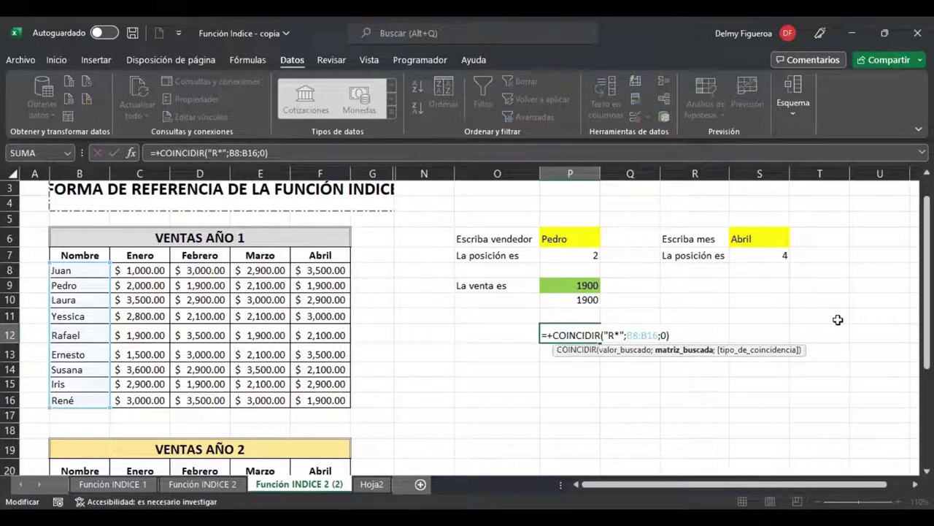
text(*)
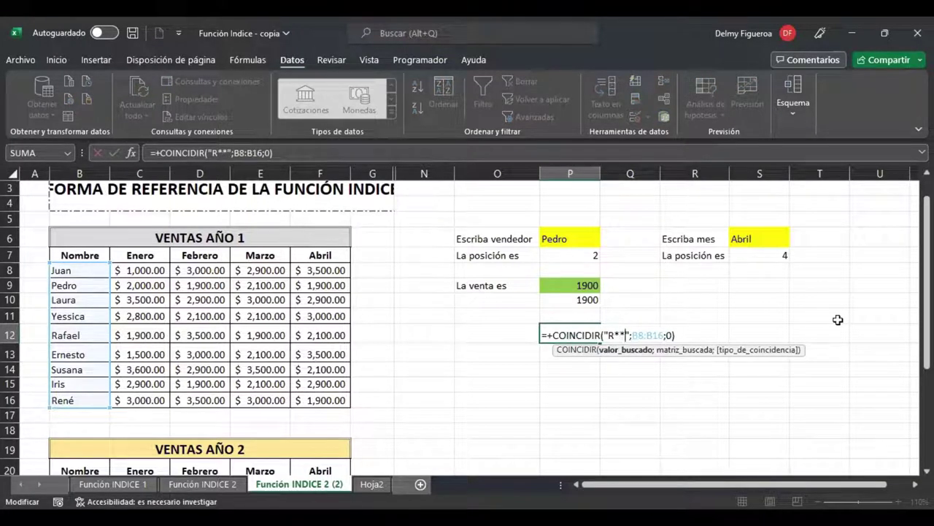
key(ctrl+Return)
Delete the match type value from the P12 COINCIDIR formula, leaving that argument empty, and enter it
key(F2)
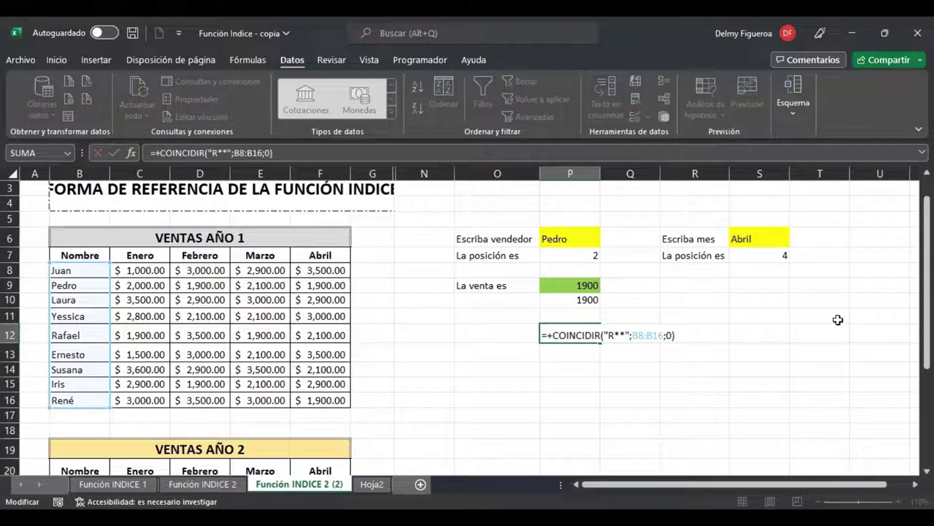
key(Left)
key(Left)
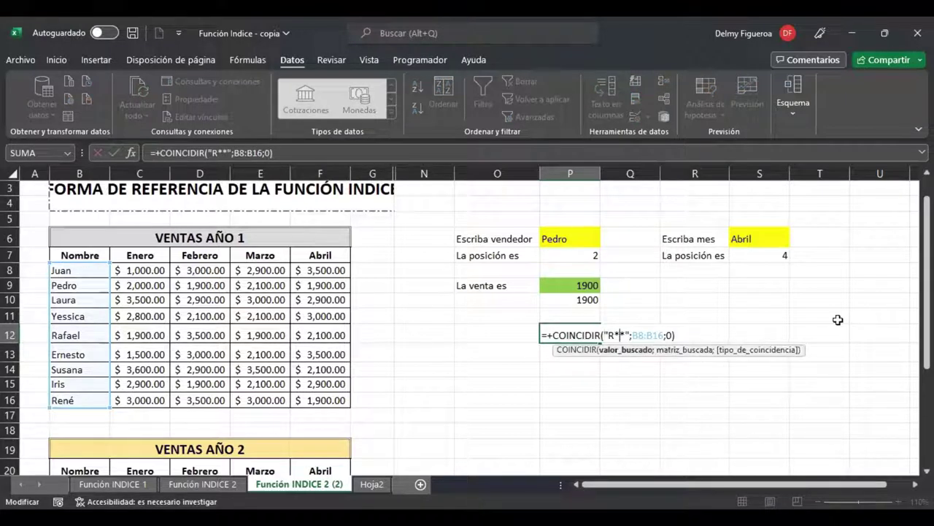
key(Right)
key(Right)
key(Right)
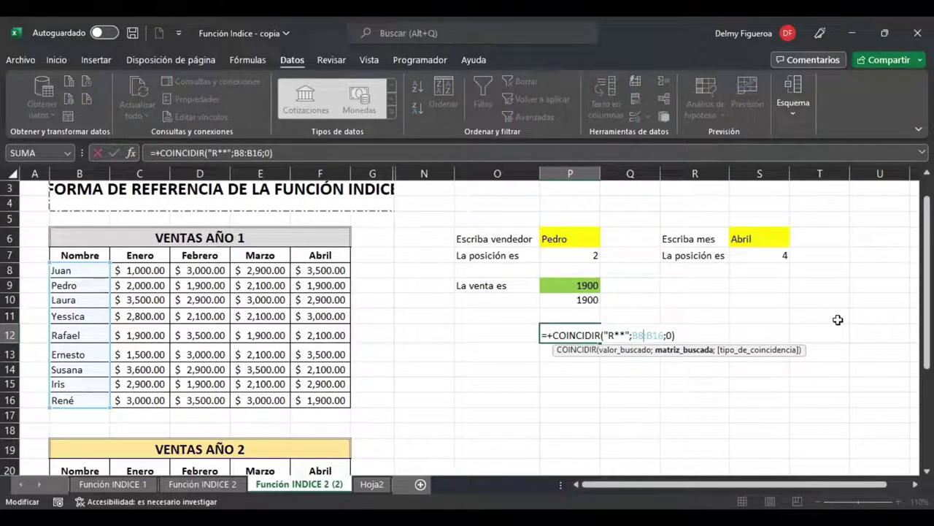
key(Right)
key(Right)
key(Right)
key(Right)
key(Right)
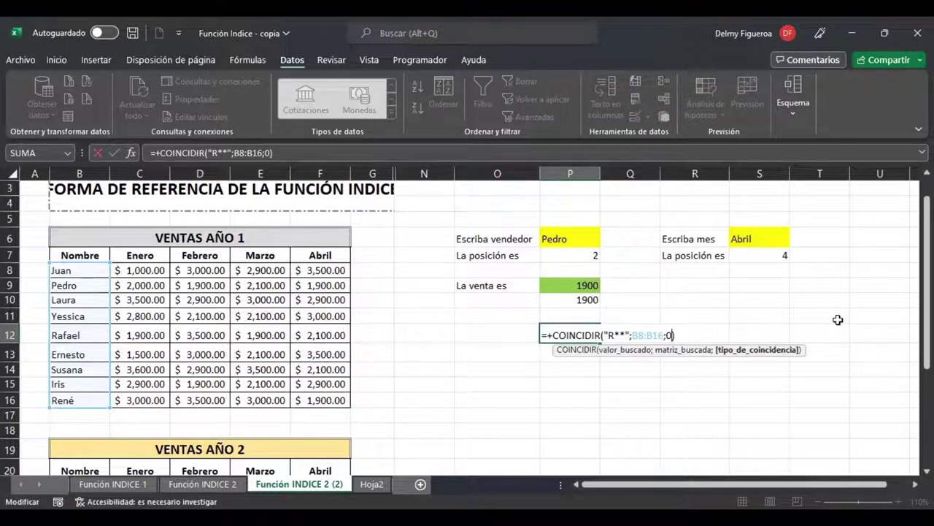
key(BackSpace)
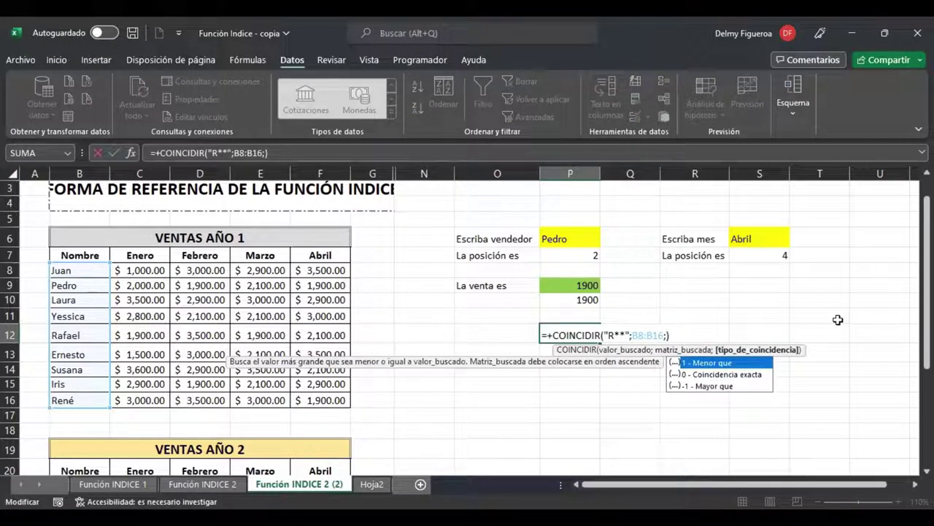
key(ctrl+Return)
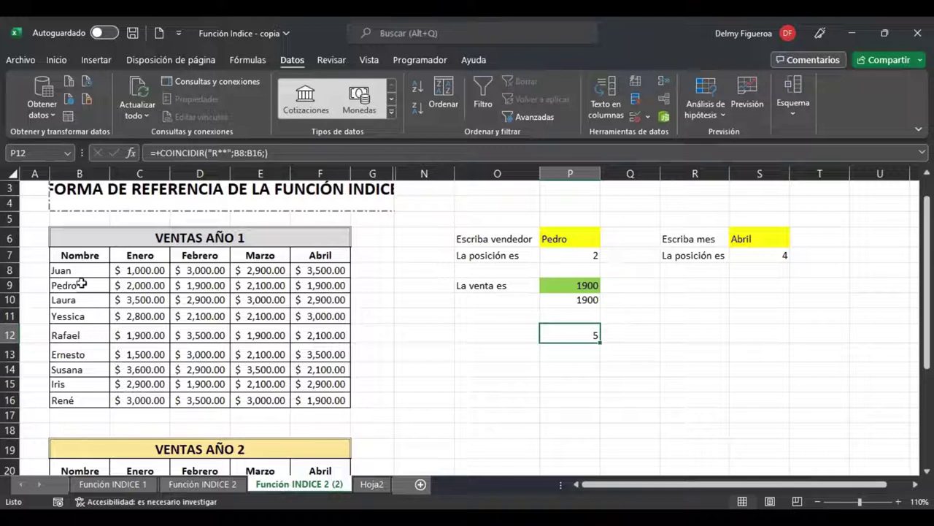
Check the seller name in B12 against the "R**" lookup value of the P12 formula
click(78, 335)
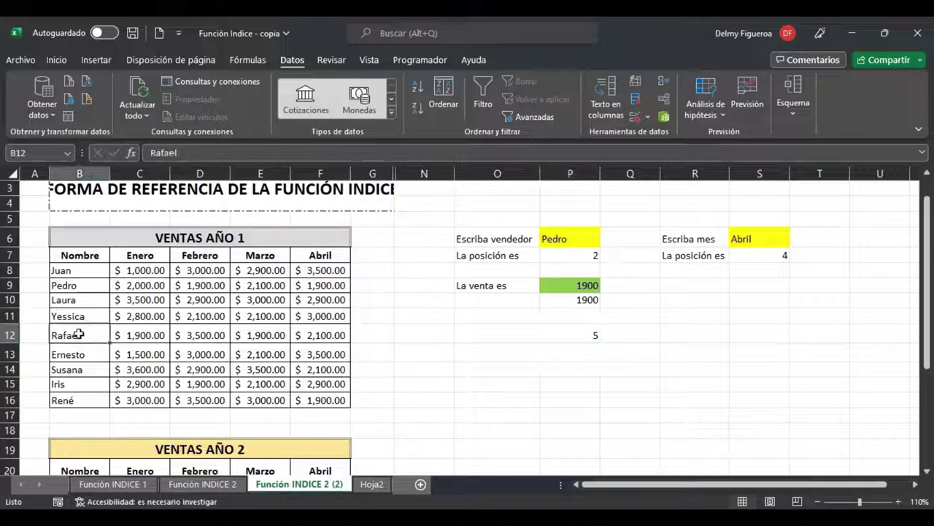
click(580, 334)
double_click(580, 334)
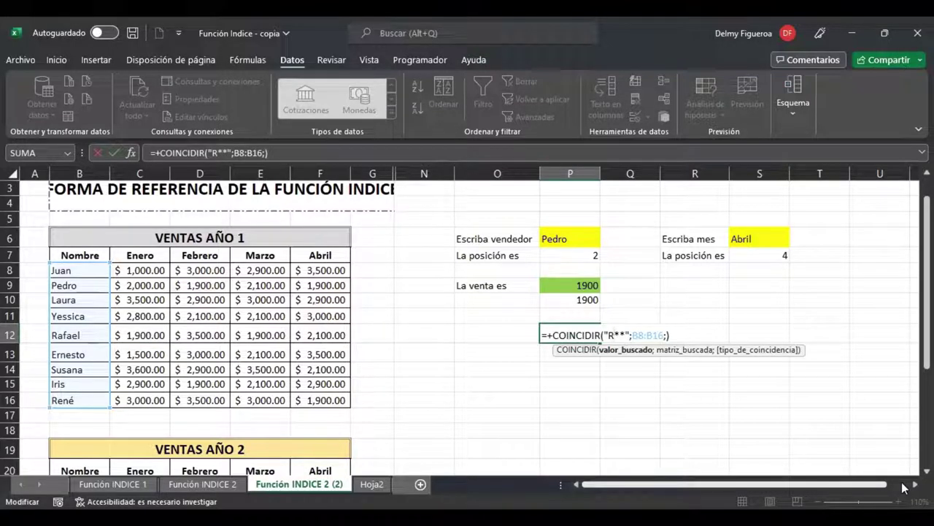
key(ctrl+Return)
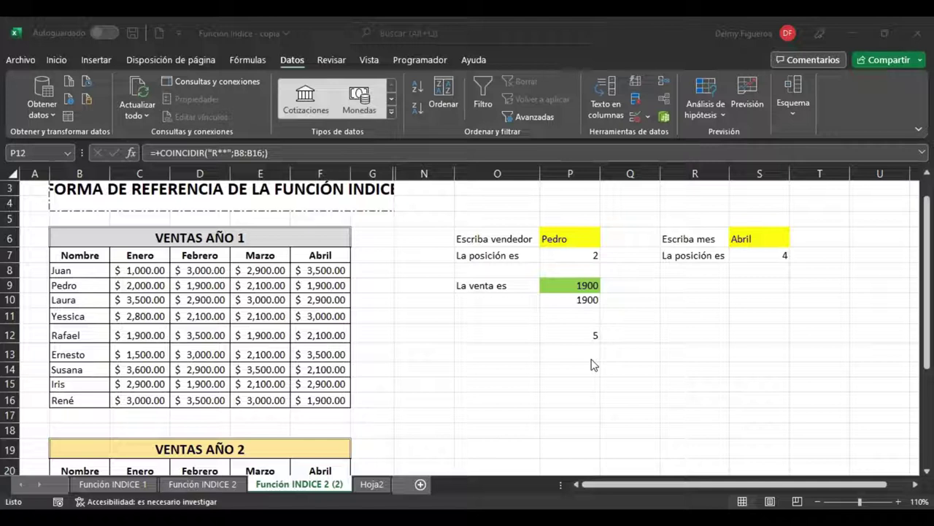
Replace the lookup value in the P12 COINCIDIR formula with 1000
key(F2)
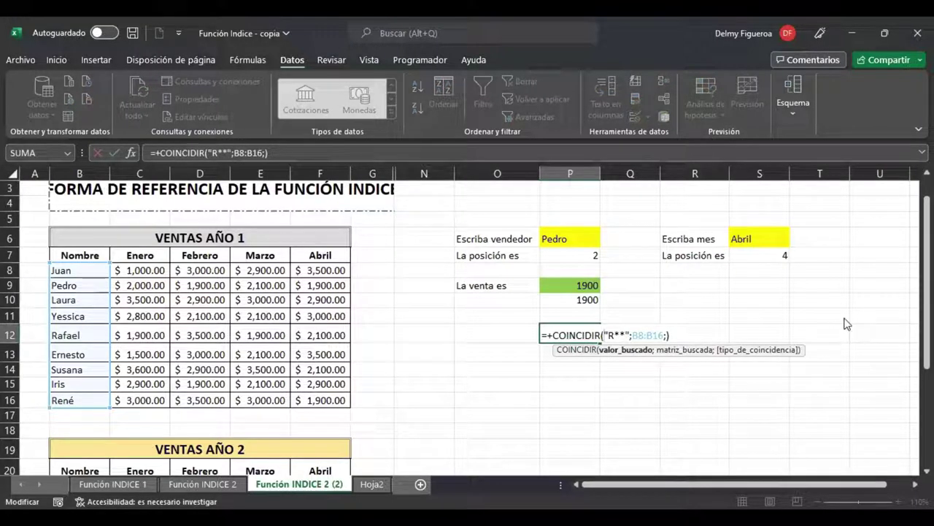
key(BackSpace)
key(BackSpace)
key(BackSpace)
key(BackSpace)
key(BackSpace)
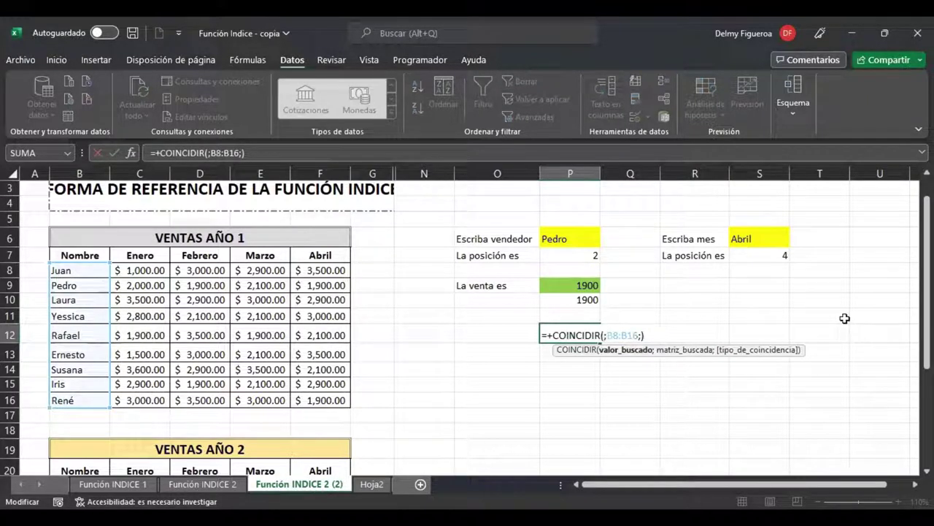
text(1000)
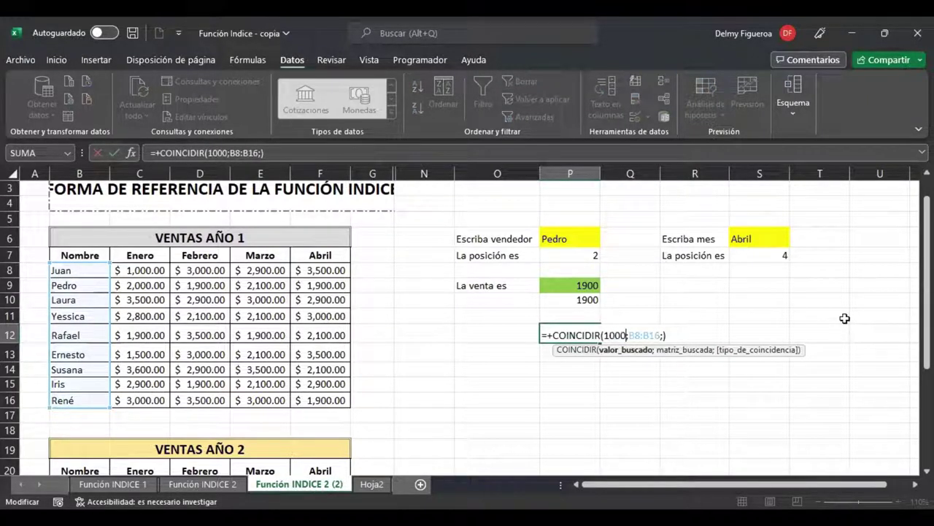
Replace the lookup array in the P12 formula with the whole VENTAS AÑO 1 sales block C8:F16 and enter it
key(Right)
key(shift+Right)
key(shift+Right)
key(shift+Right)
key(shift+Right)
key(shift+Right)
key(shift+Right)
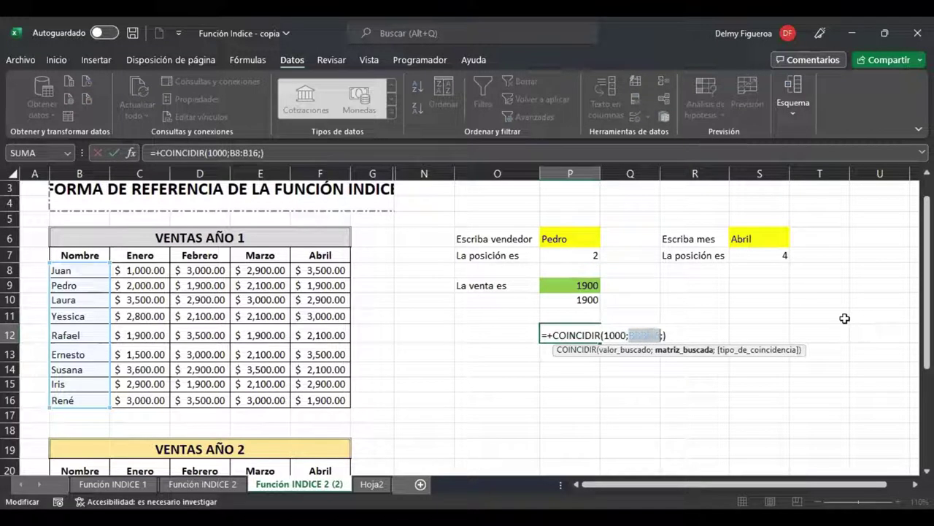
key(BackSpace)
click(160, 272)
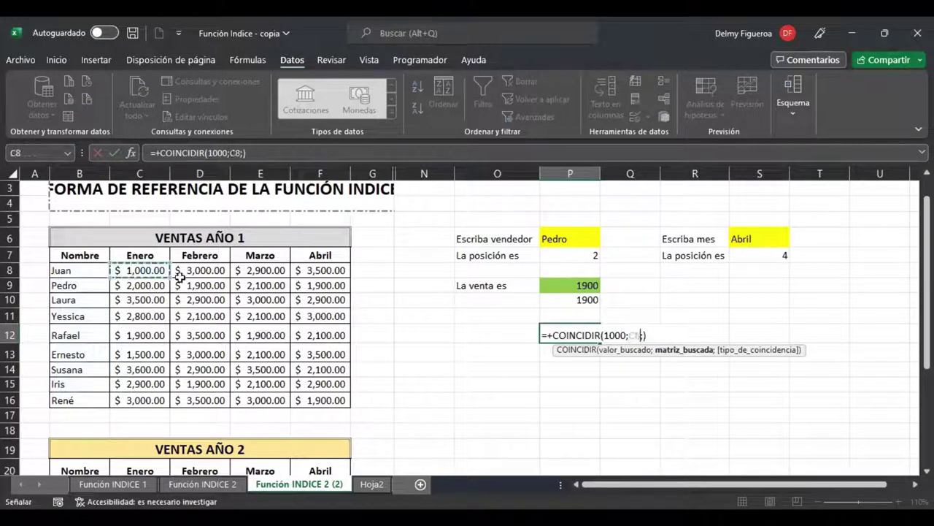
shift+click(323, 398)
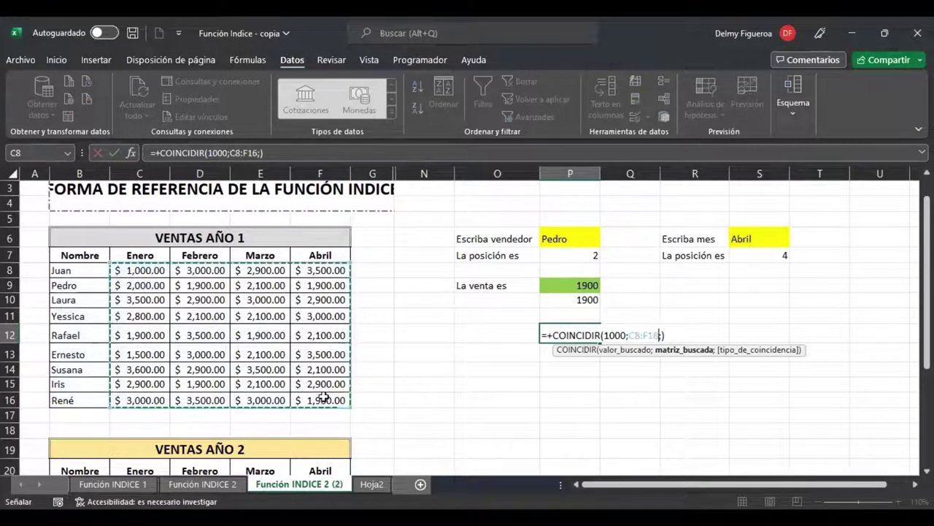
key(Return)
Add 0 as the match type in the P12 COINCIDIR formula that looks up 1000
key(Up)
key(F2)
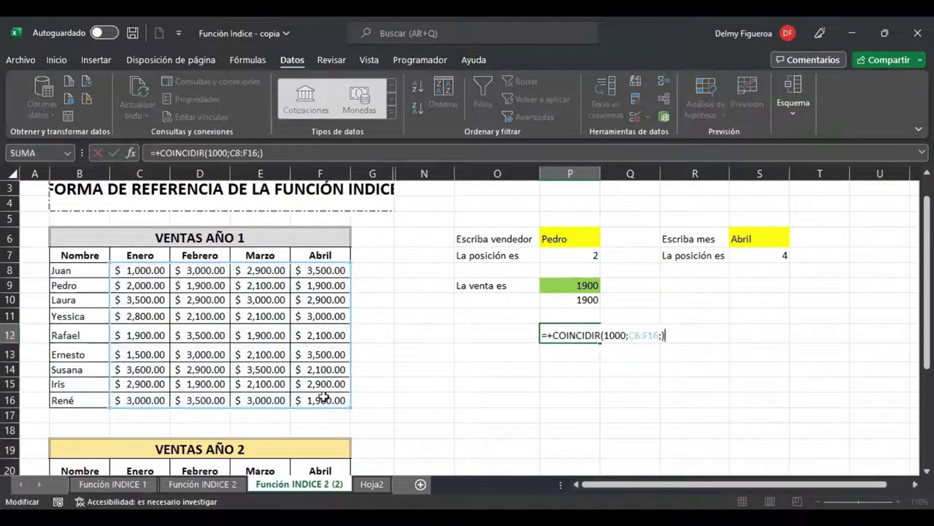
key(Left)
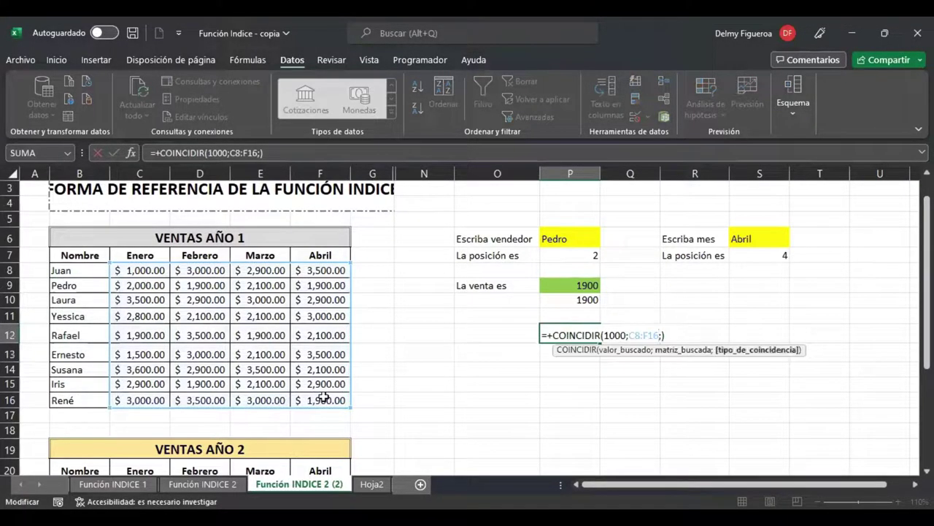
key(Escape)
key(F2)
key(Left)
text(0)
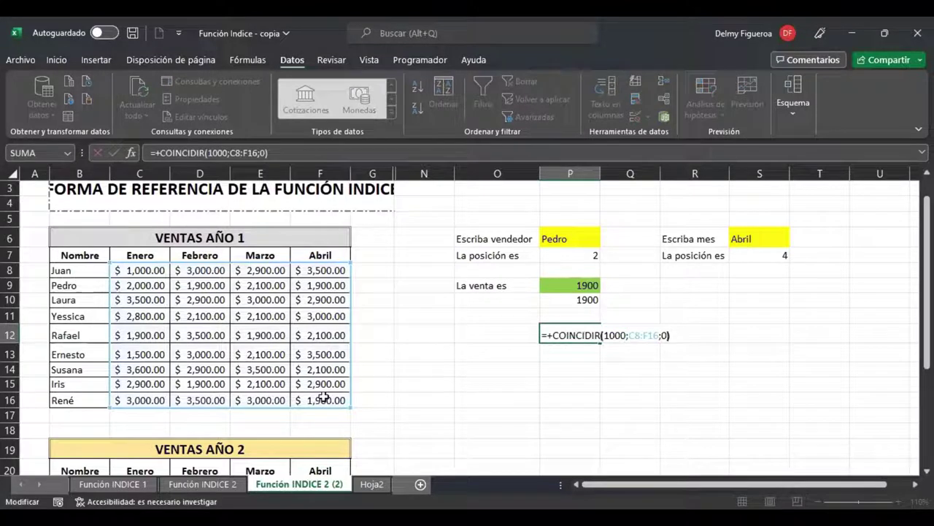
Change the lookup array in the P12 formula to the Enero sales C8:C16 and enter it
key(Left)
key(Left)
key(Left)
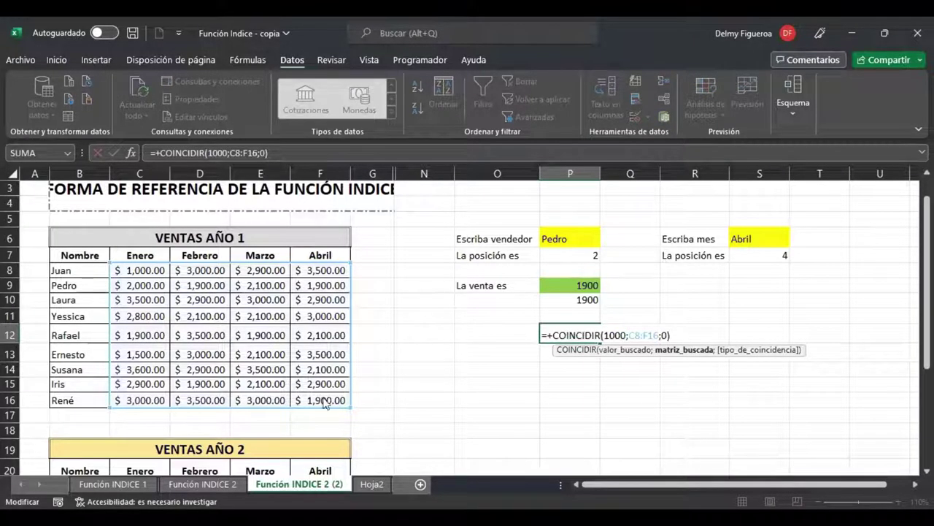
key(alt+Tab)
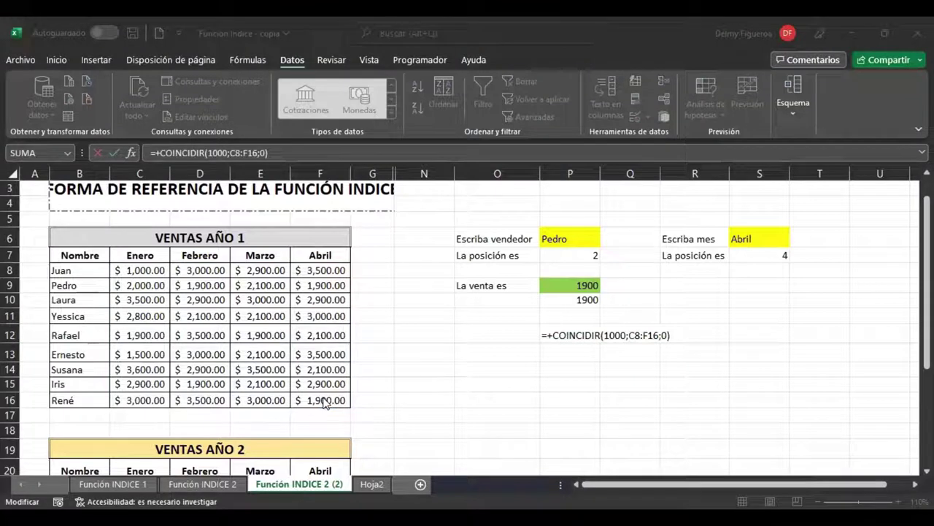
key(alt+Tab)
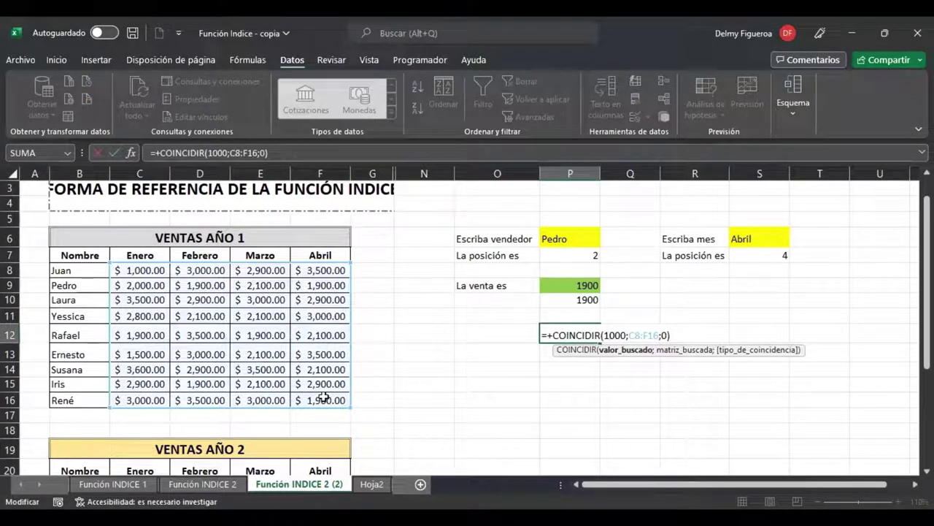
key(Right)
key(Right)
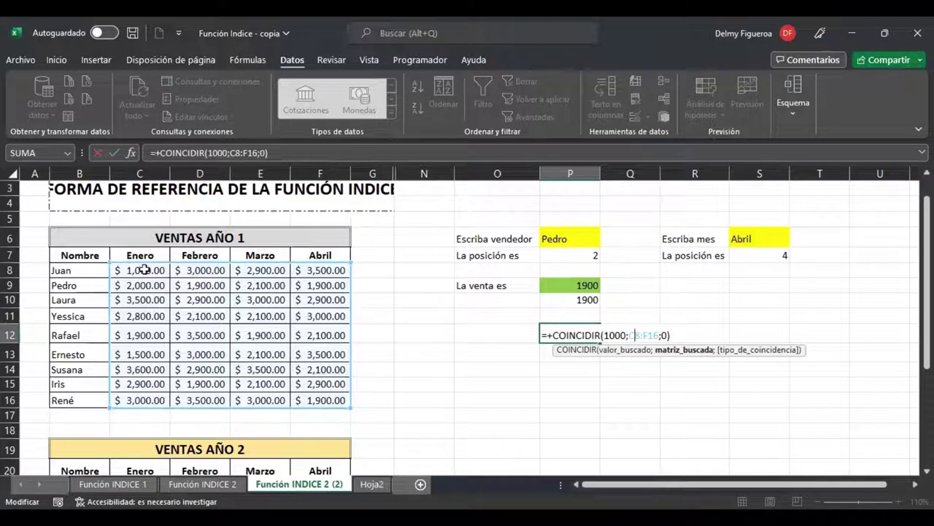
key(shift+Right)
key(shift+Right)
key(shift+Right)
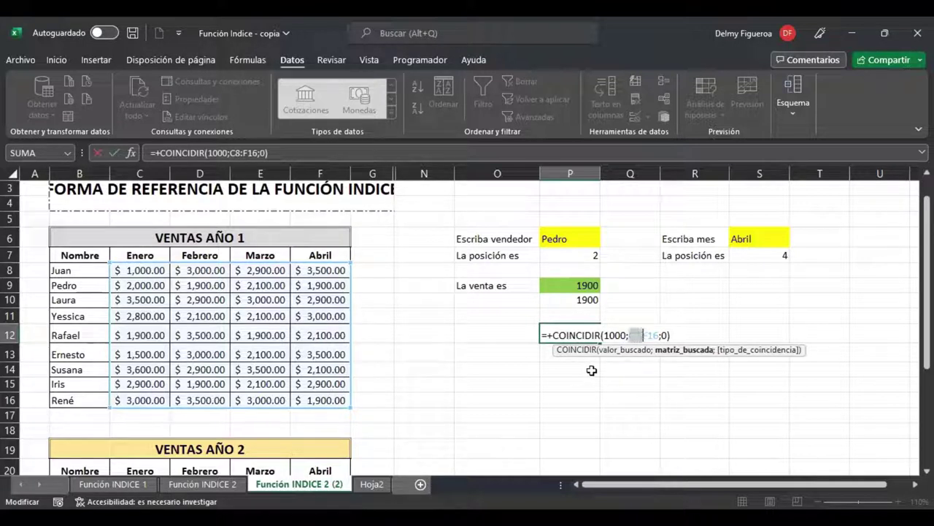
key(BackSpace)
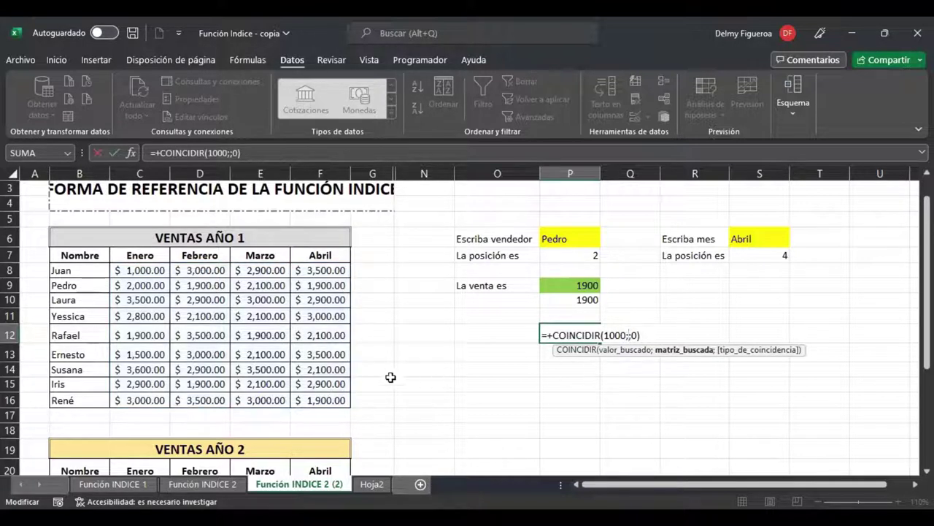
click(144, 271)
shift+click(142, 397)
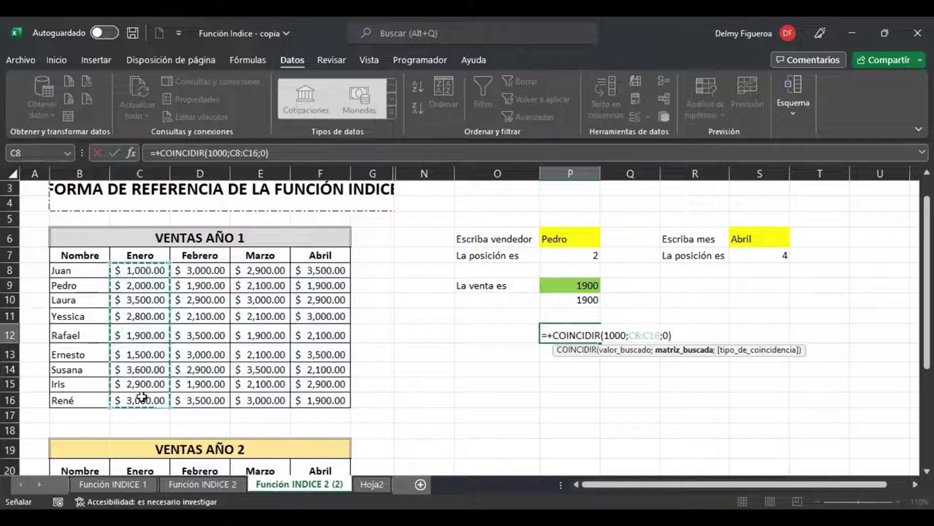
key(Return)
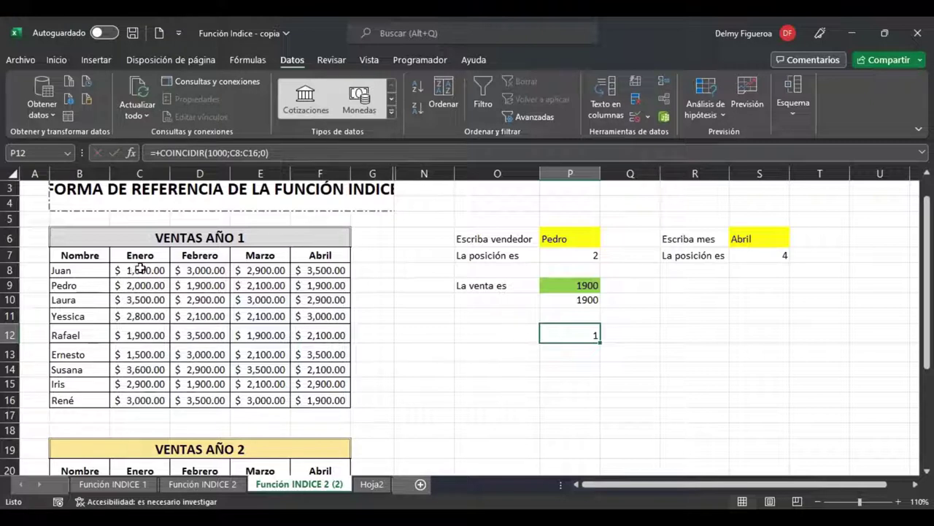
Review the arguments of the P12 COINCIDIR formula and close it without edits
key(F2)
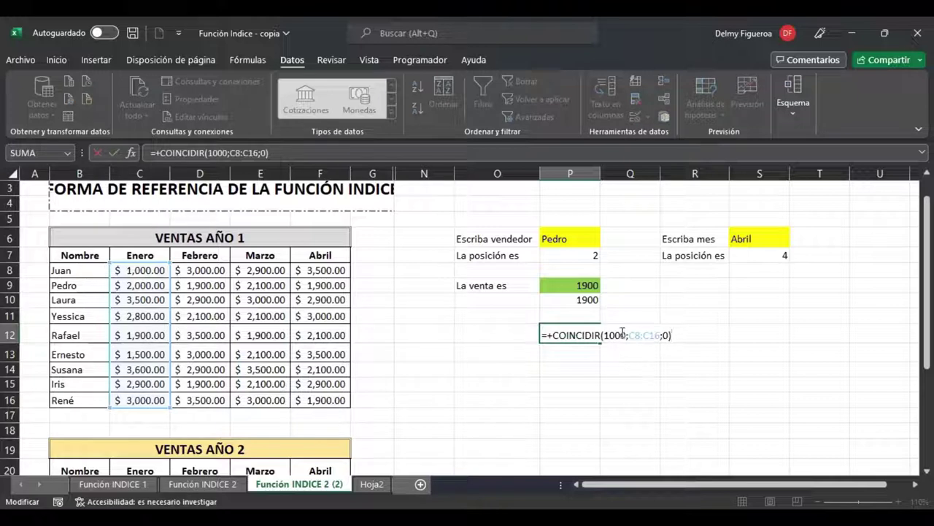
click(622, 333)
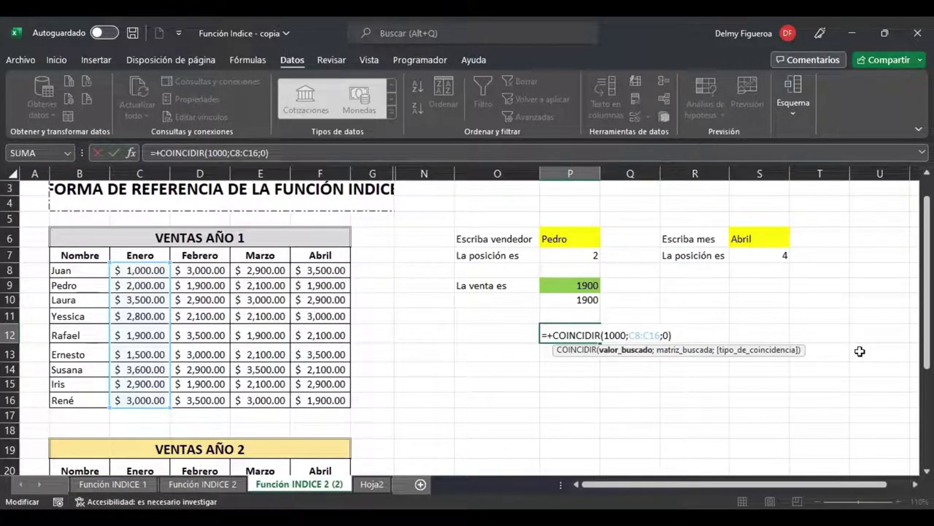
key(Return)
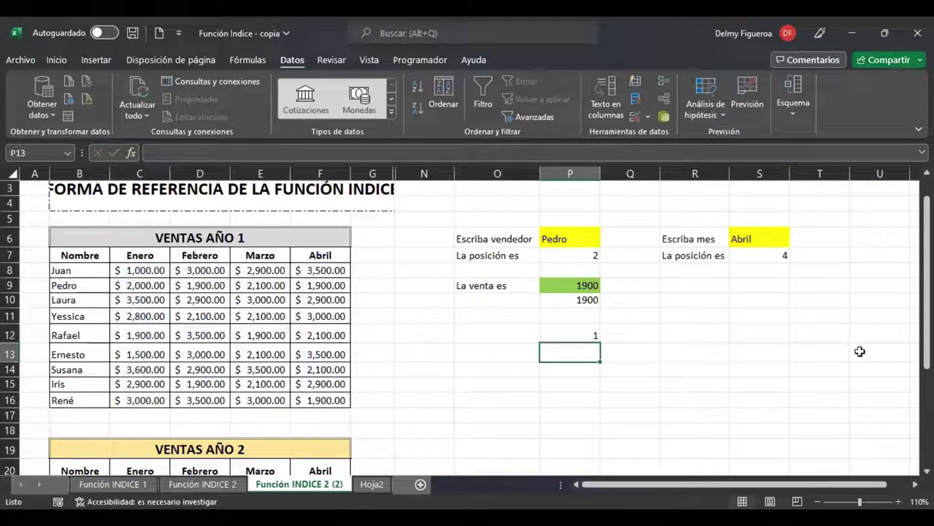